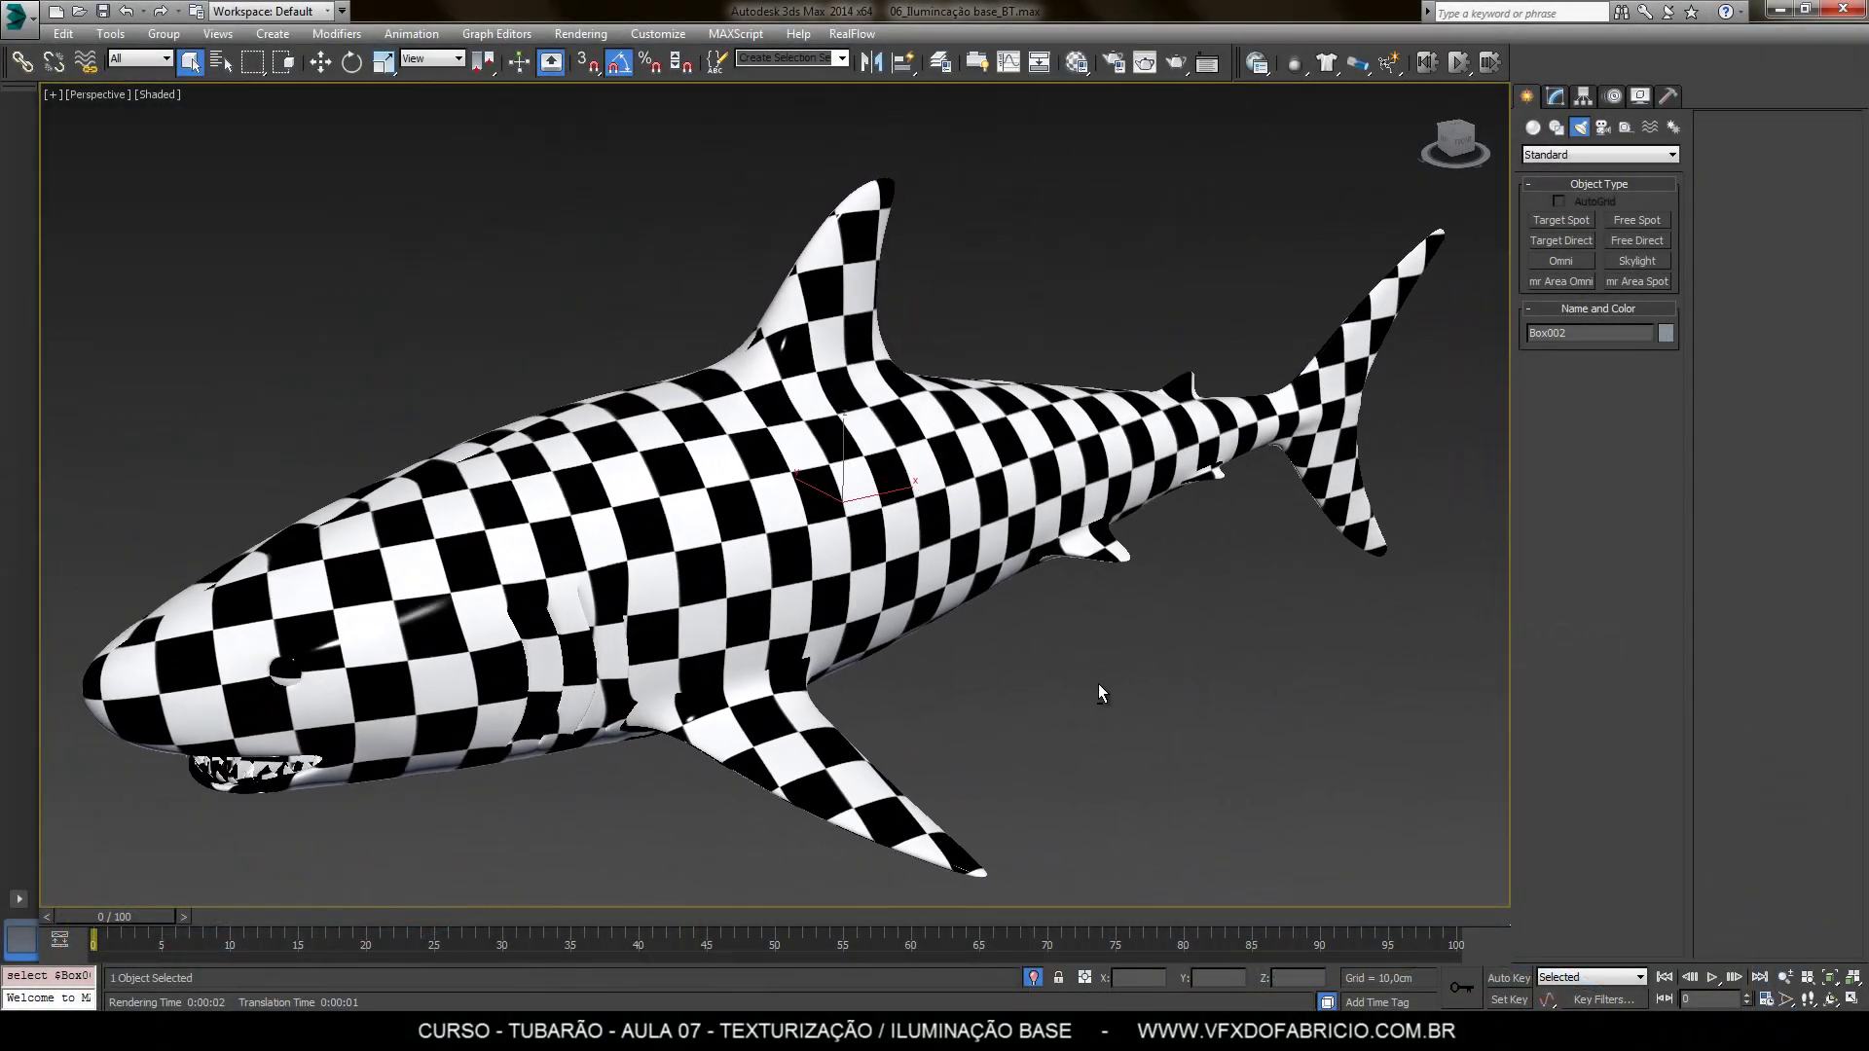
Orbit the Perspective view to see the checker-mapped shark from above and in front
{"action": "mouse_move", "coordinate": [1100, 693]}
{"action": "middle_mouse_down", "text": "alt"}
{"action": "mouse_move", "coordinate": [1059, 499]}
{"action": "mouse_move", "coordinate": [1122, 701]}
{"action": "mouse_move", "coordinate": [1111, 660]}
{"action": "middle_mouse_up", "text": "alt"}
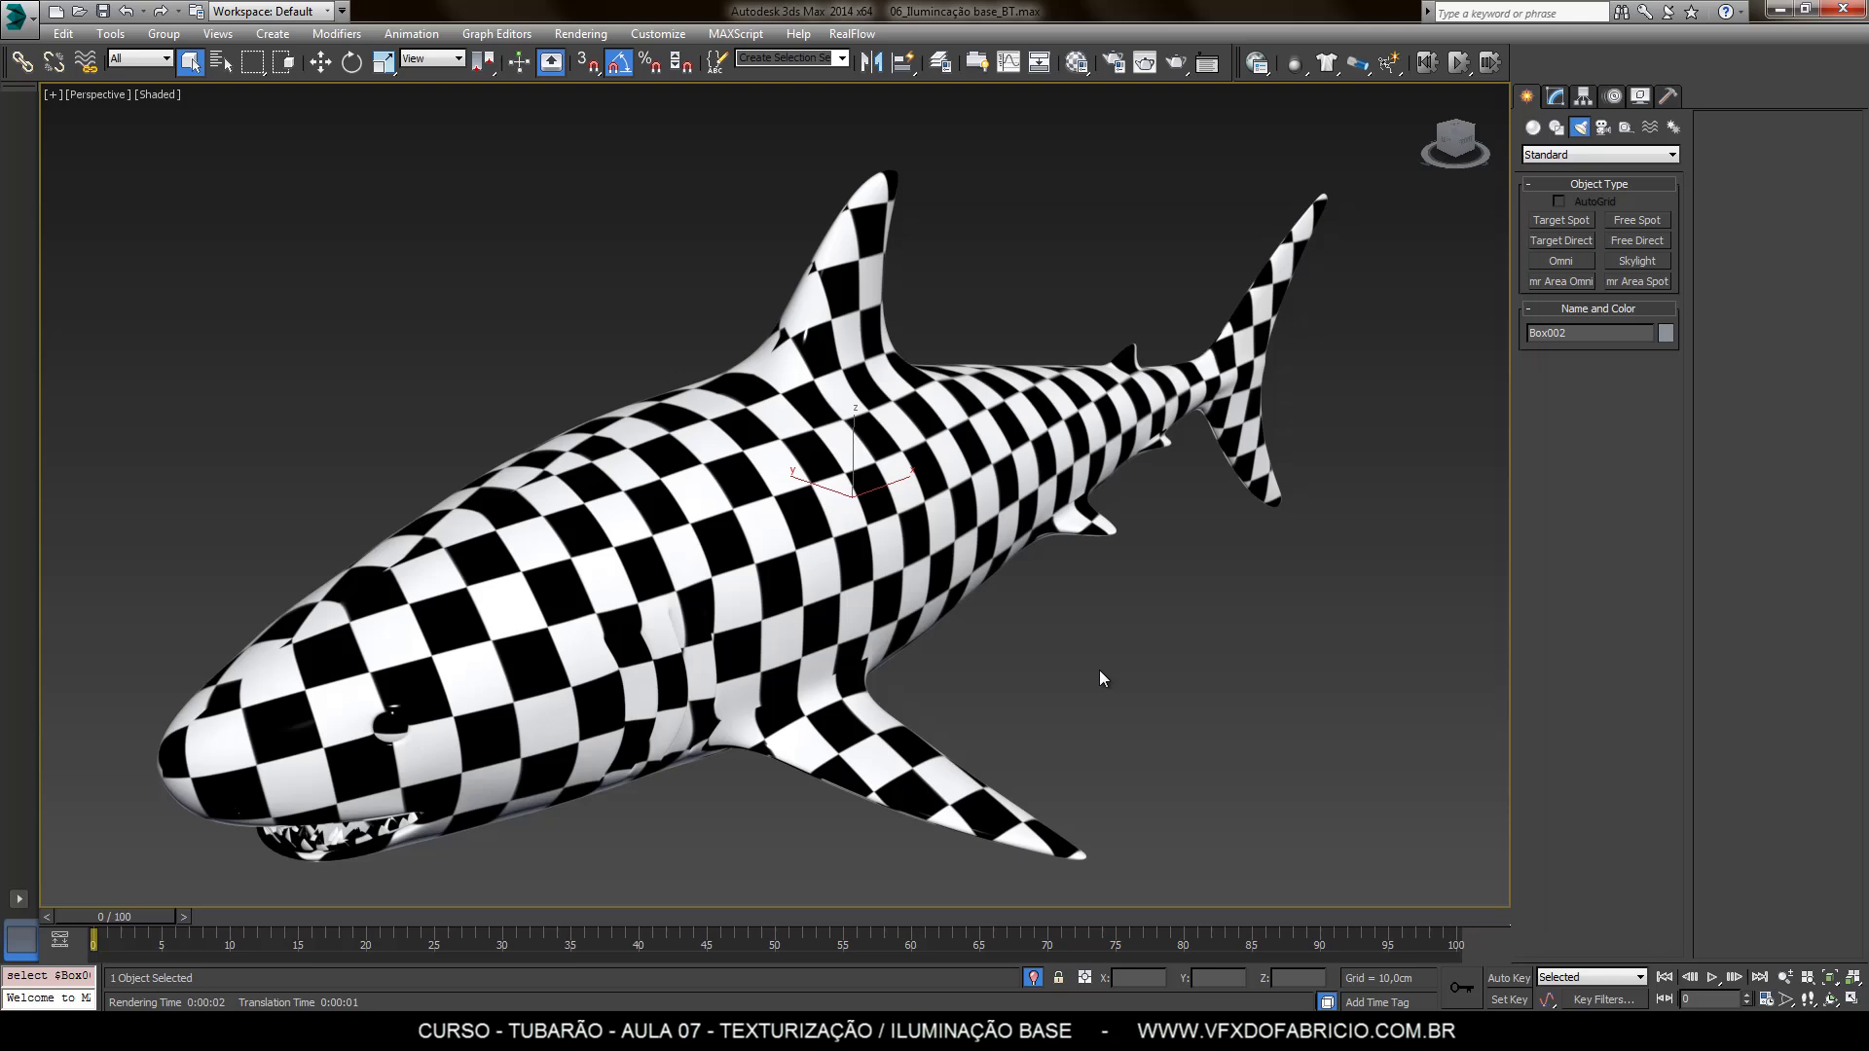
Select the shark body Box002, turn on Edged Faces, and show its Editable Poly settings
{"action": "left_click", "coordinate": [1142, 644]}
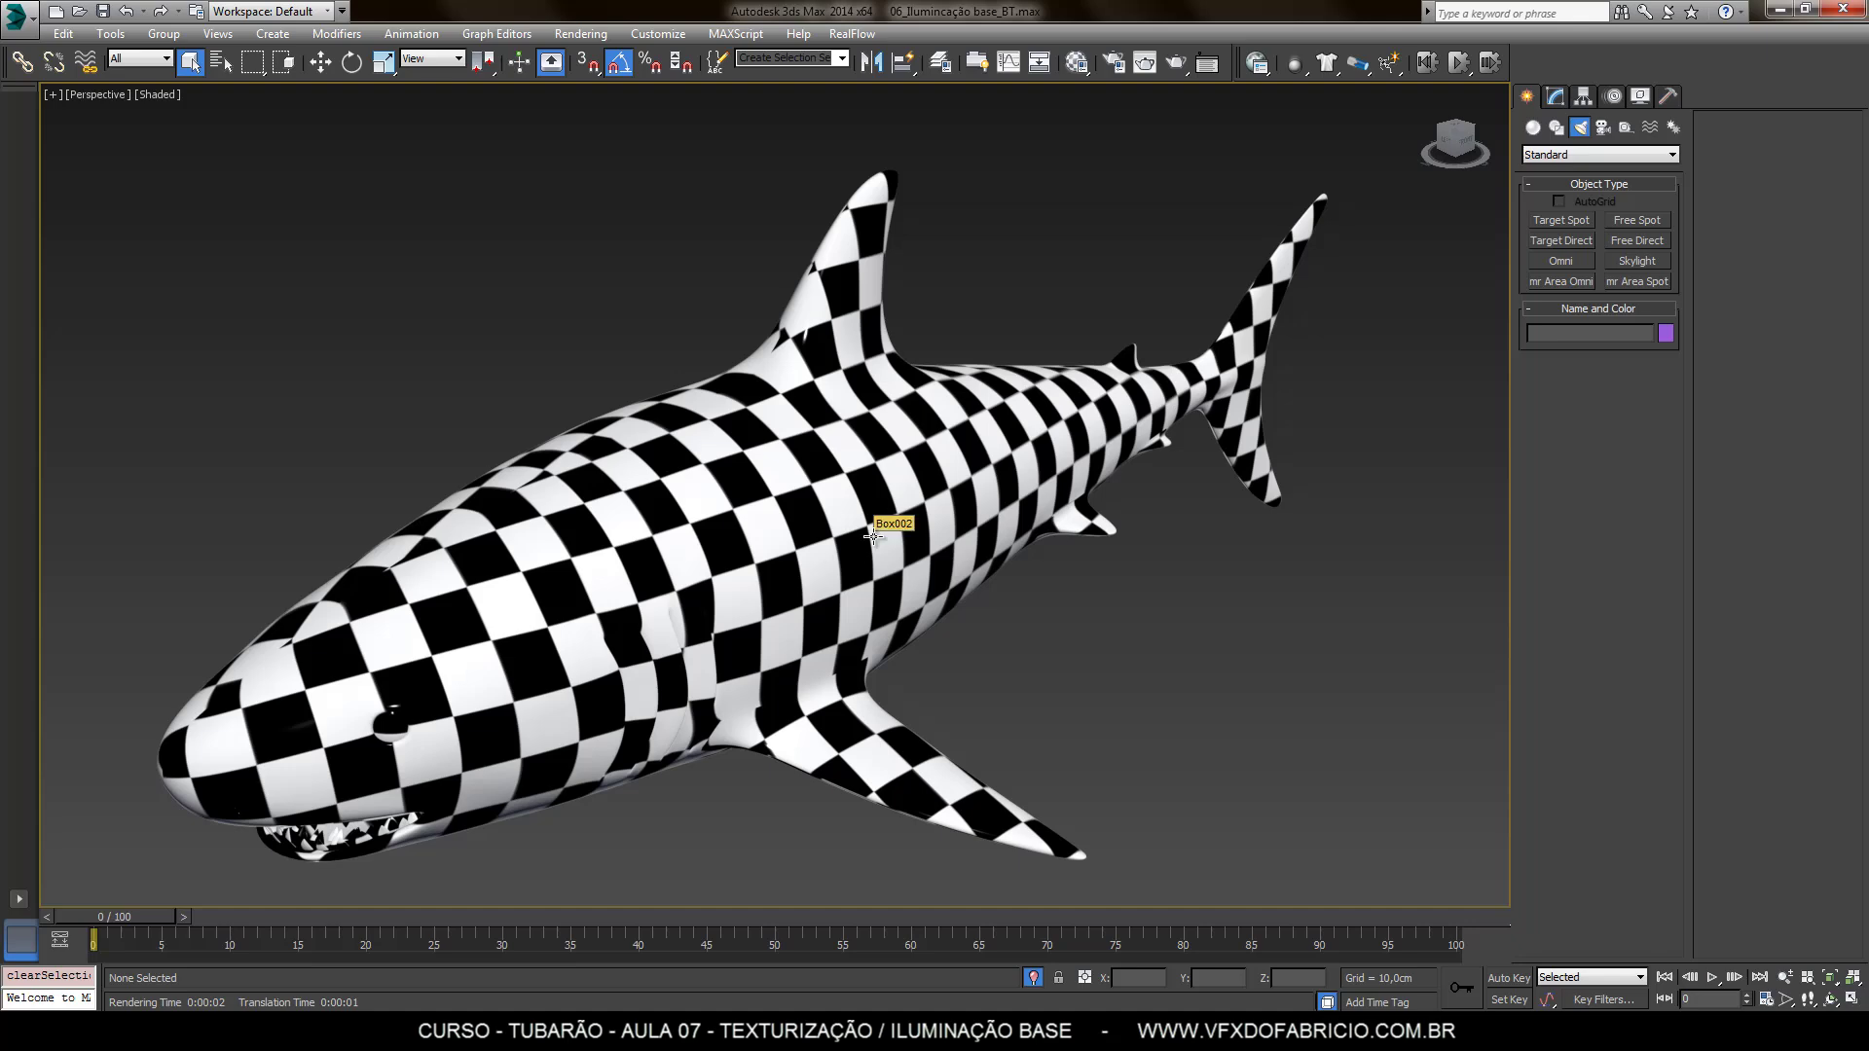
{"action": "left_click", "coordinate": [871, 535]}
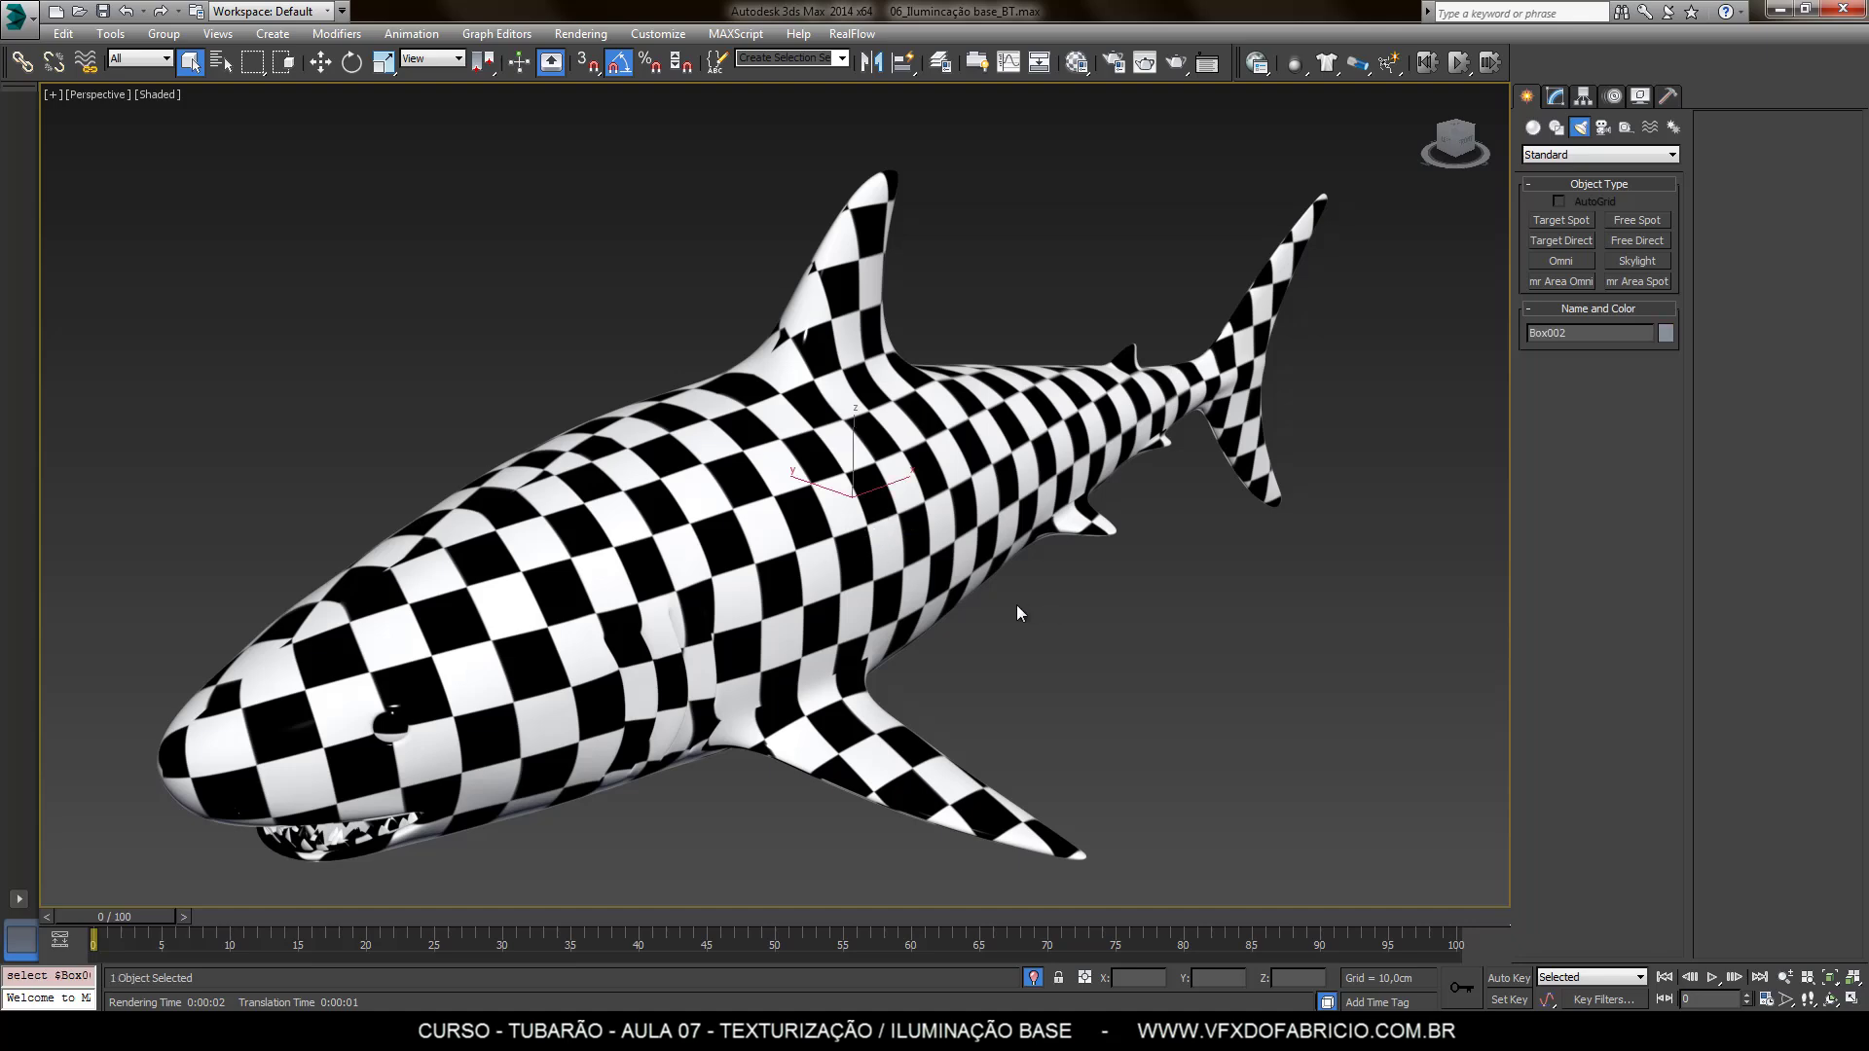
{"action": "key", "text": "F4"}
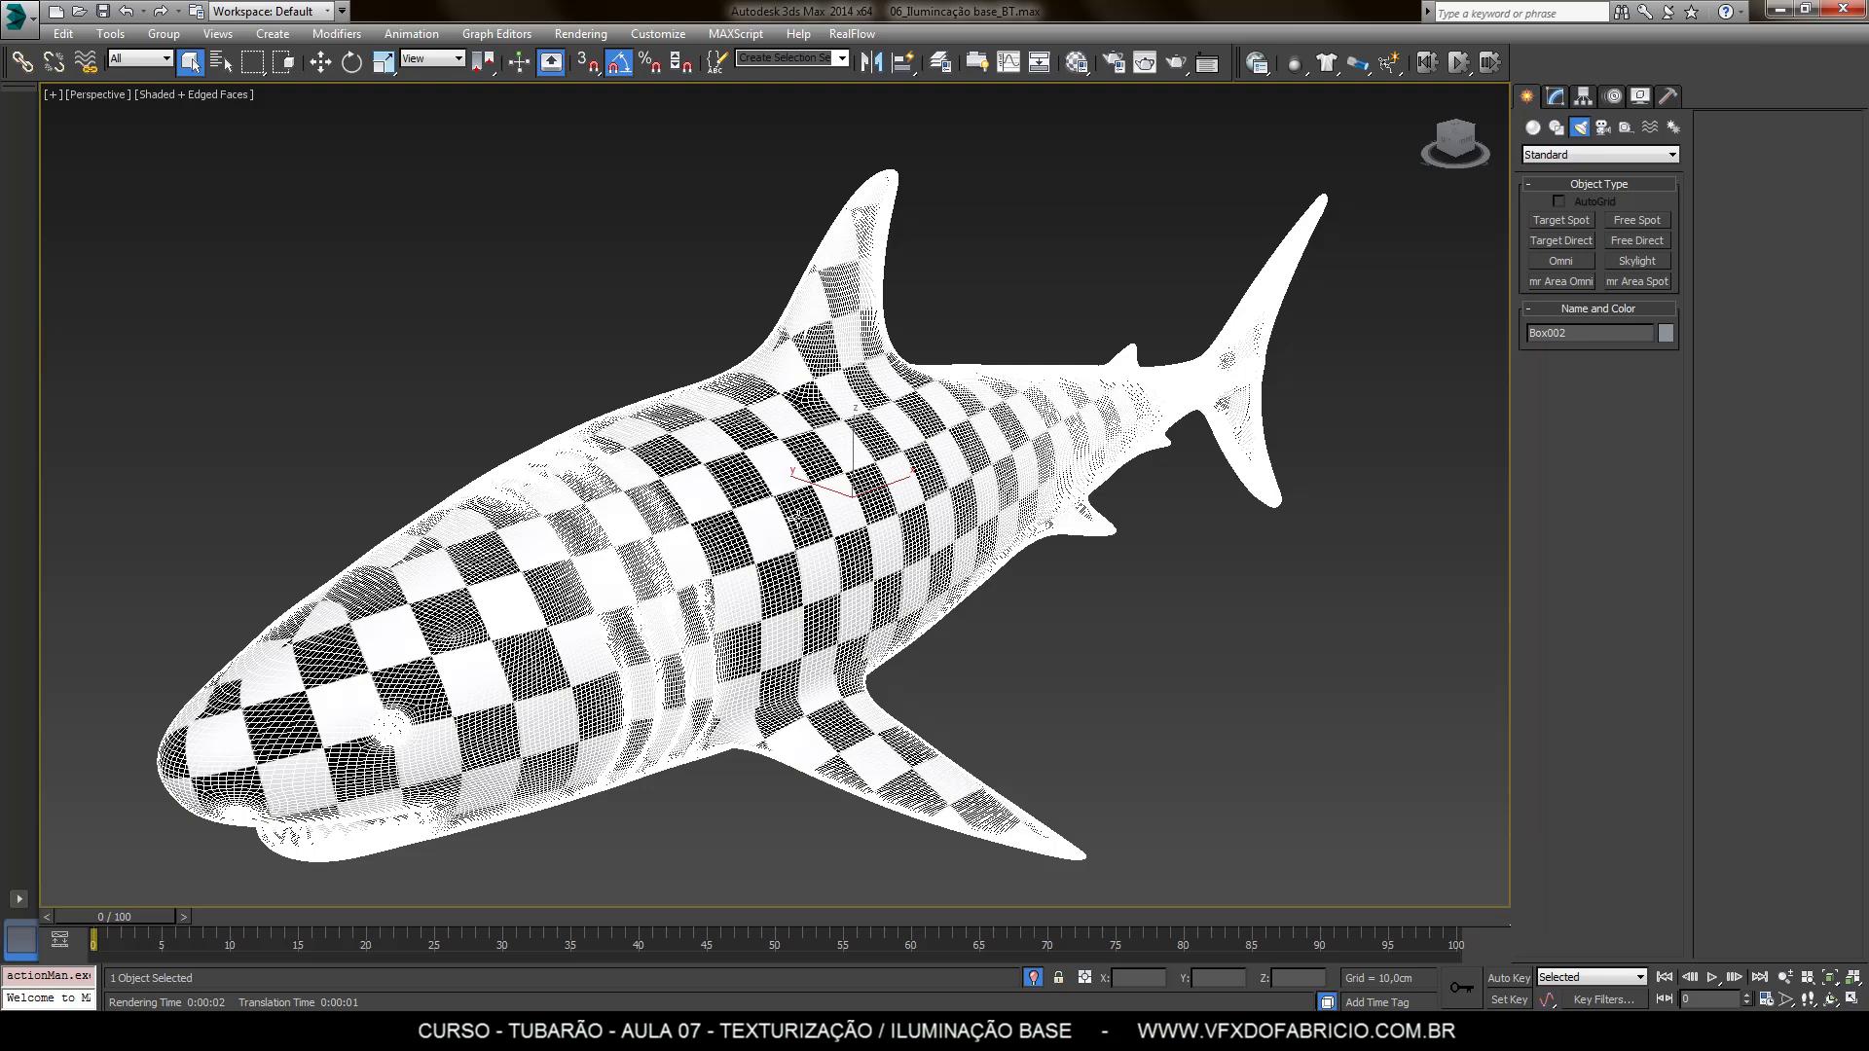
{"action": "left_click", "coordinate": [1555, 95]}
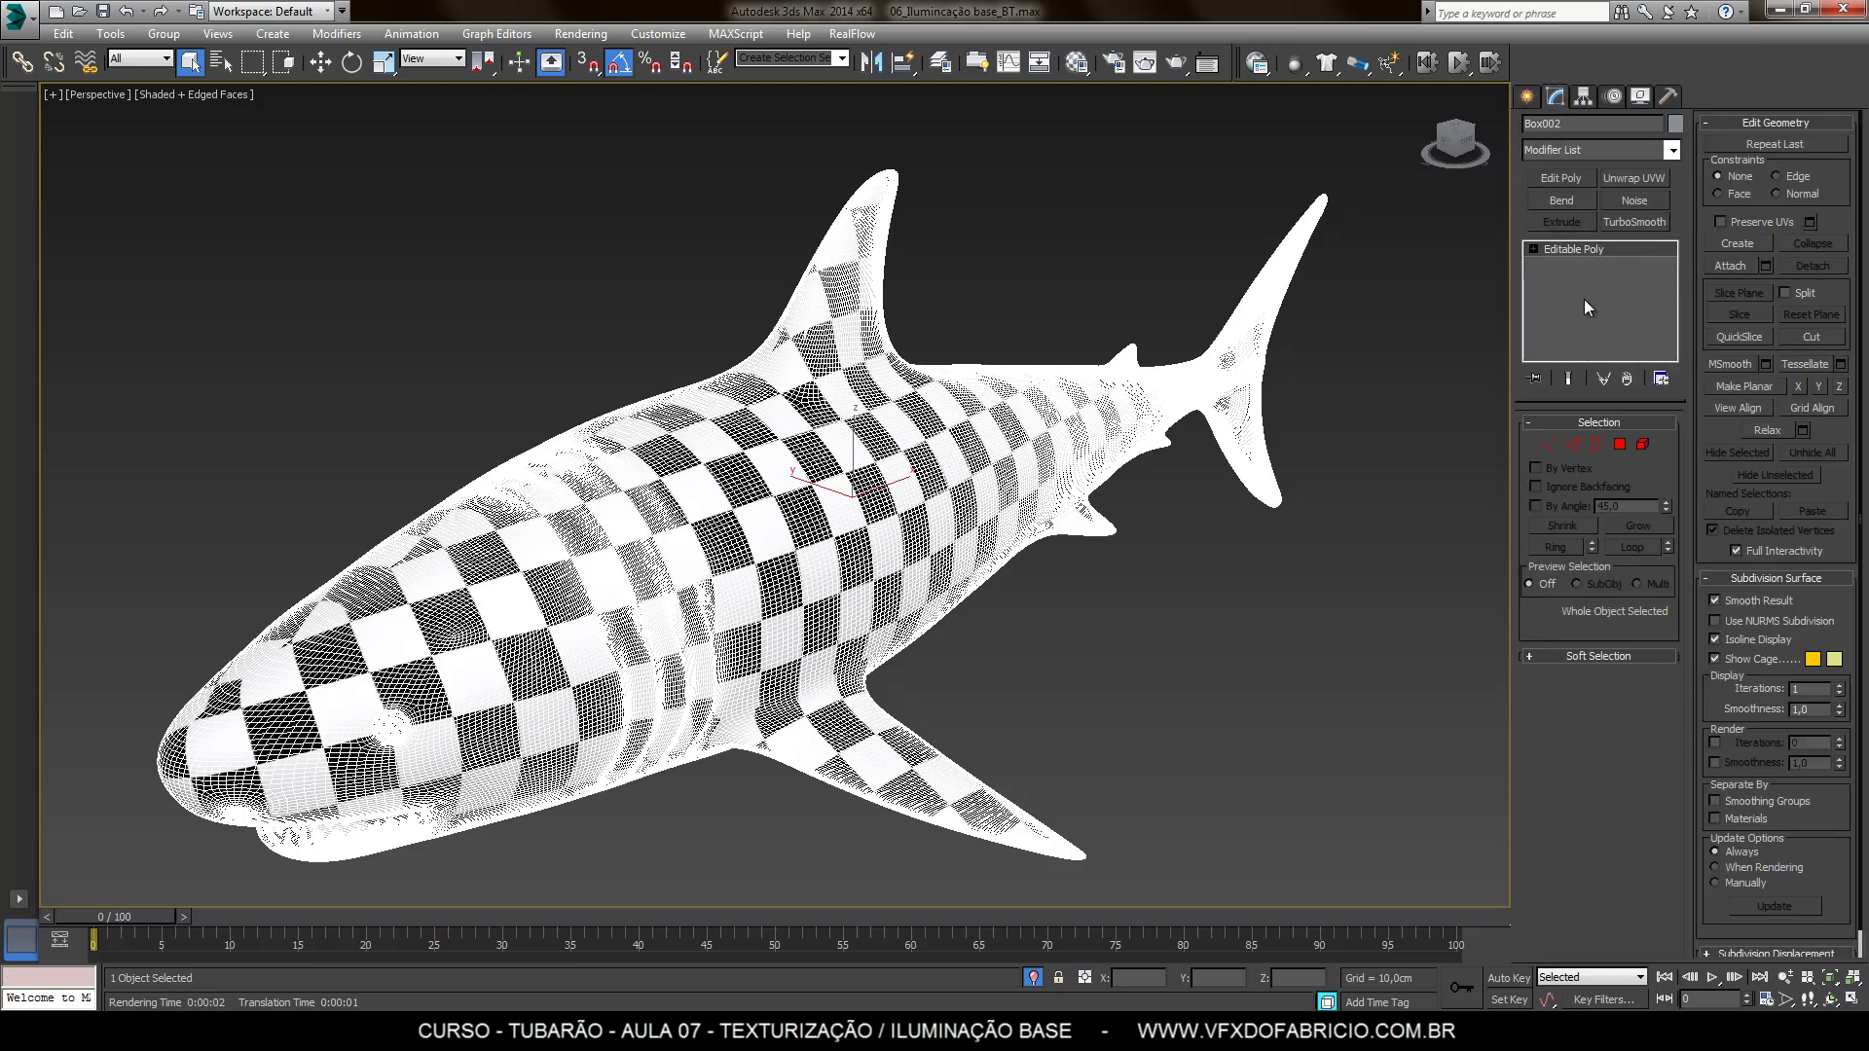
{"action": "left_click", "coordinate": [1073, 689]}
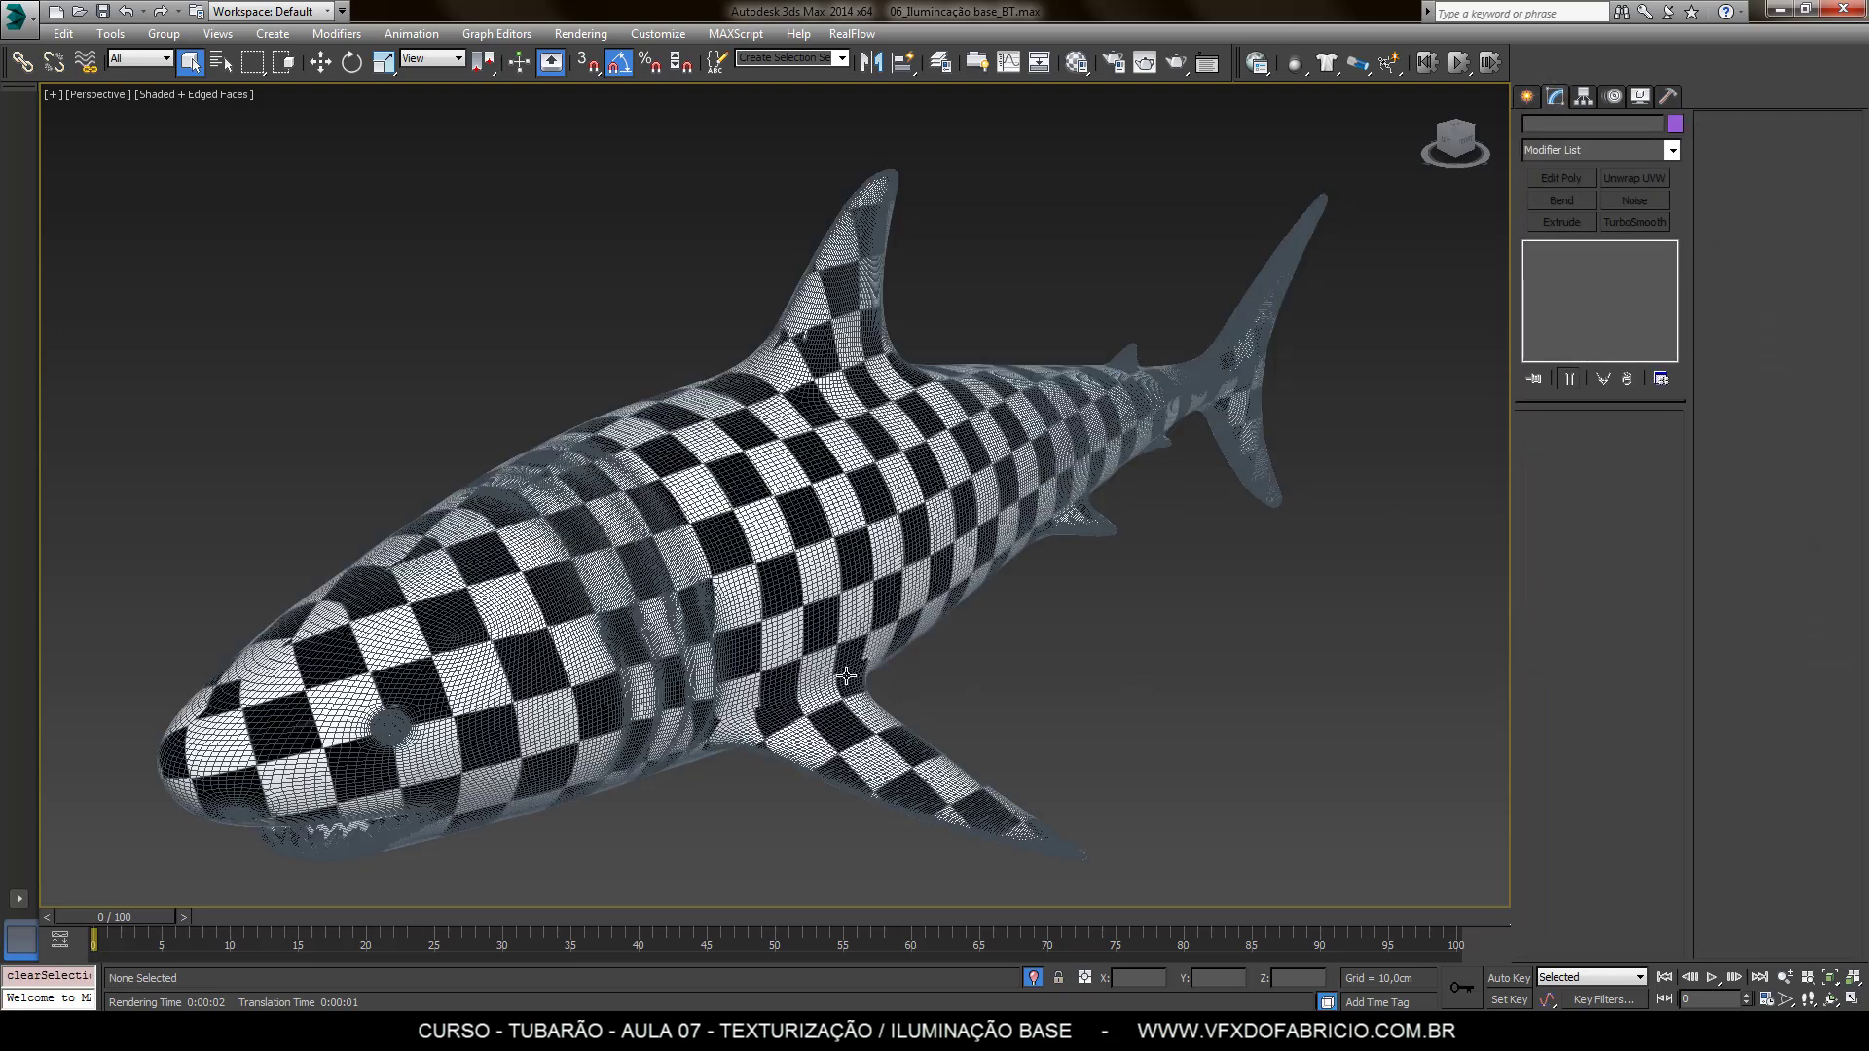
{"action": "left_click", "coordinate": [845, 676]}
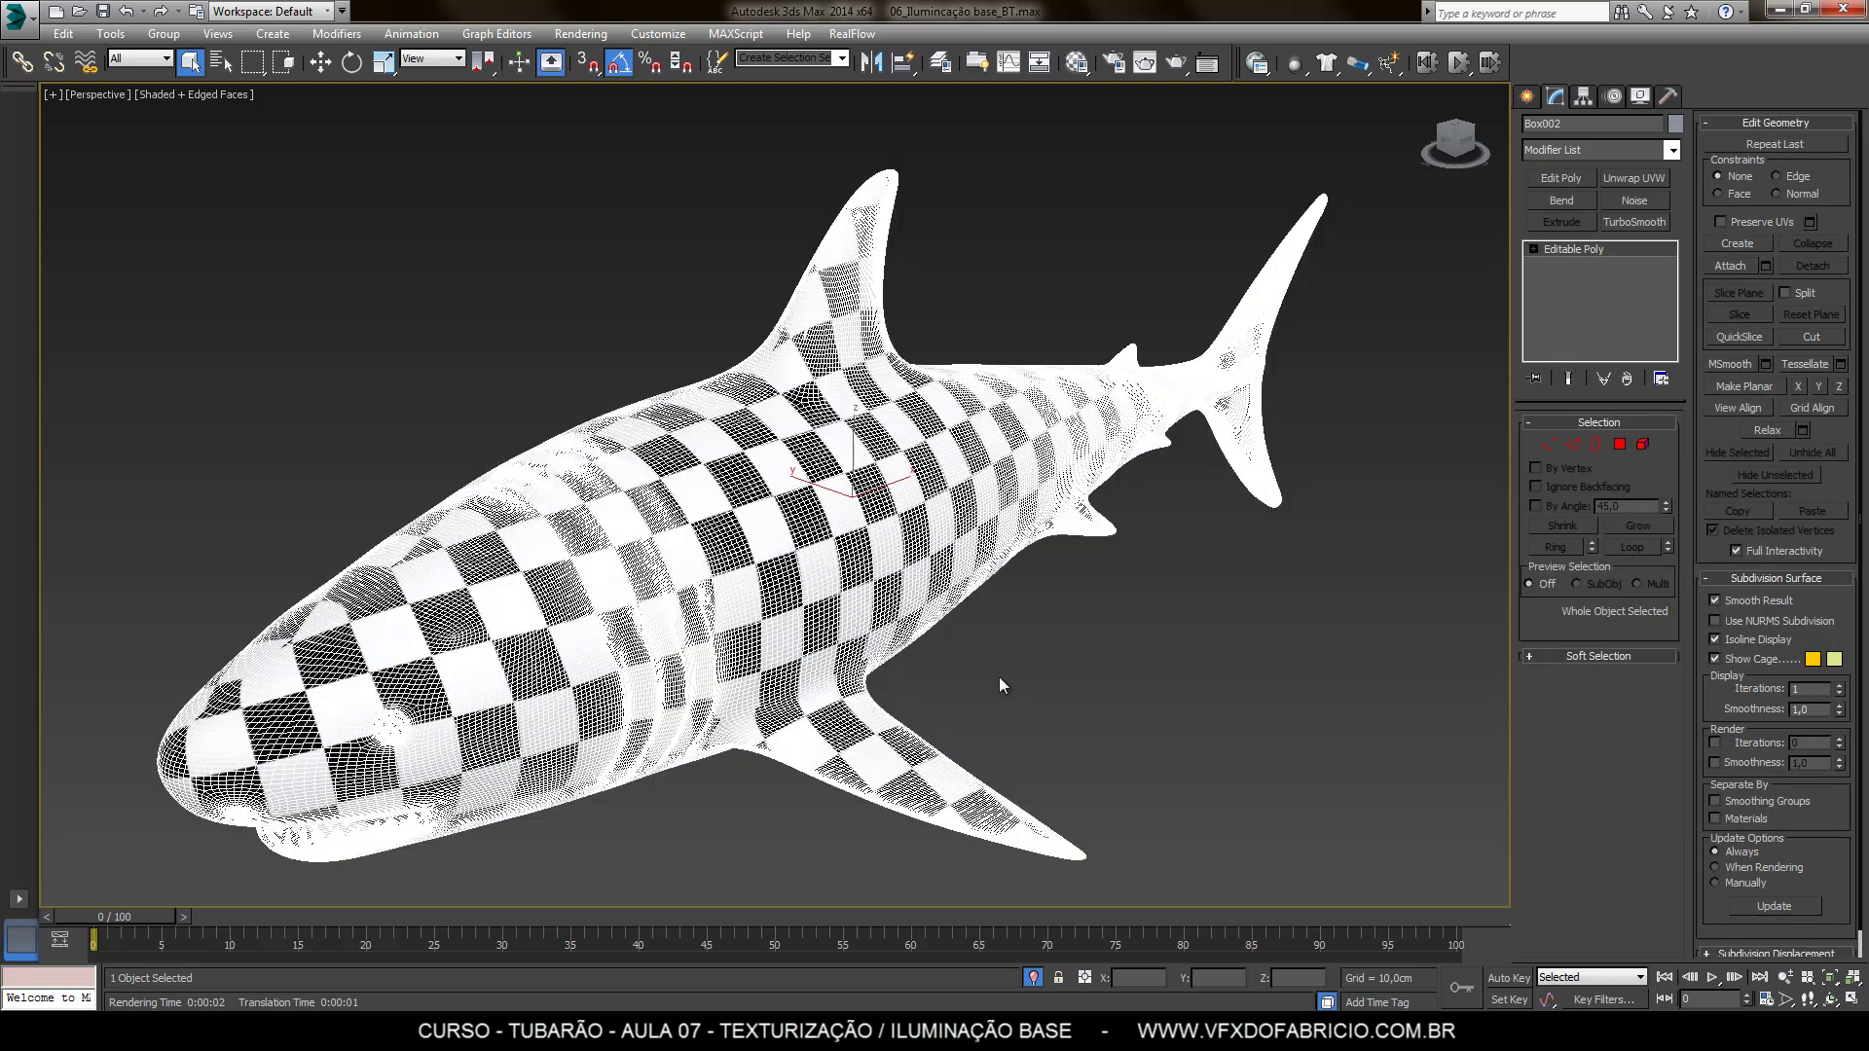
End isolation to show the whole scene and clear the selection
{"action": "right_click", "coordinate": [999, 676]}
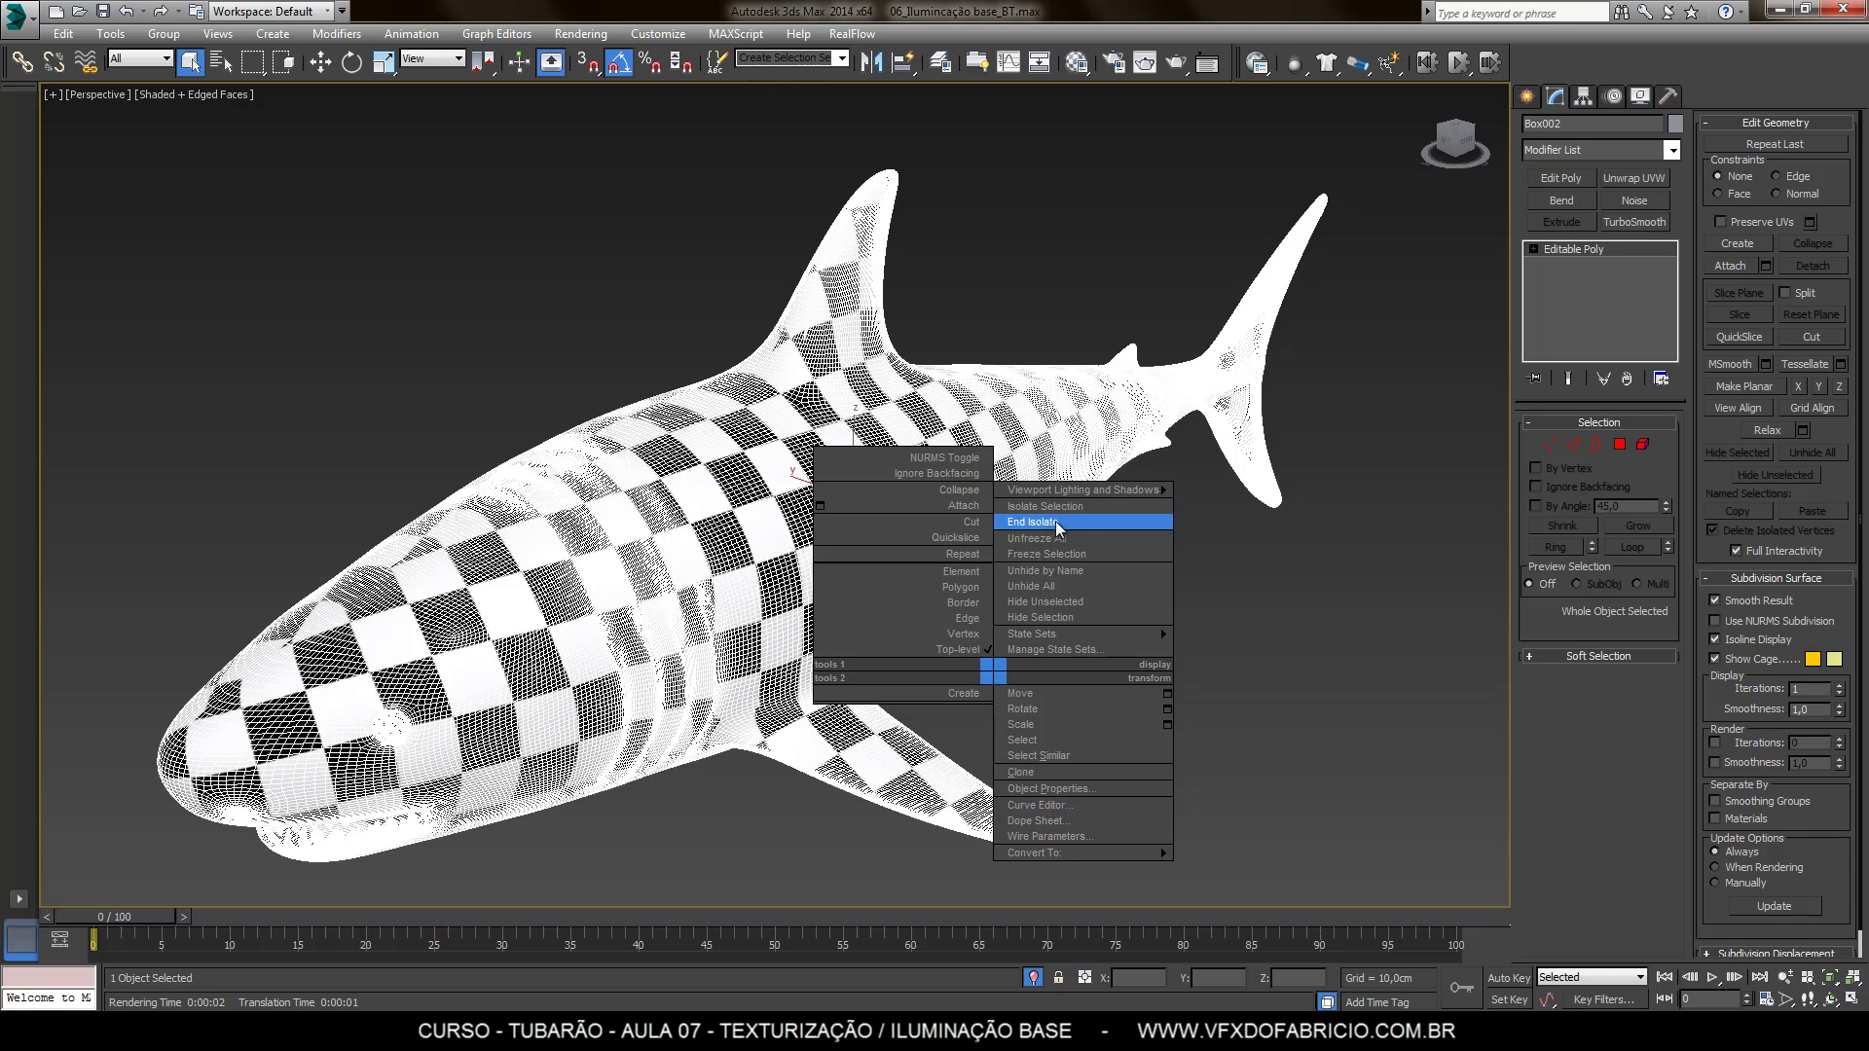
{"action": "left_click", "coordinate": [1173, 668]}
{"action": "left_click", "coordinate": [1170, 658]}
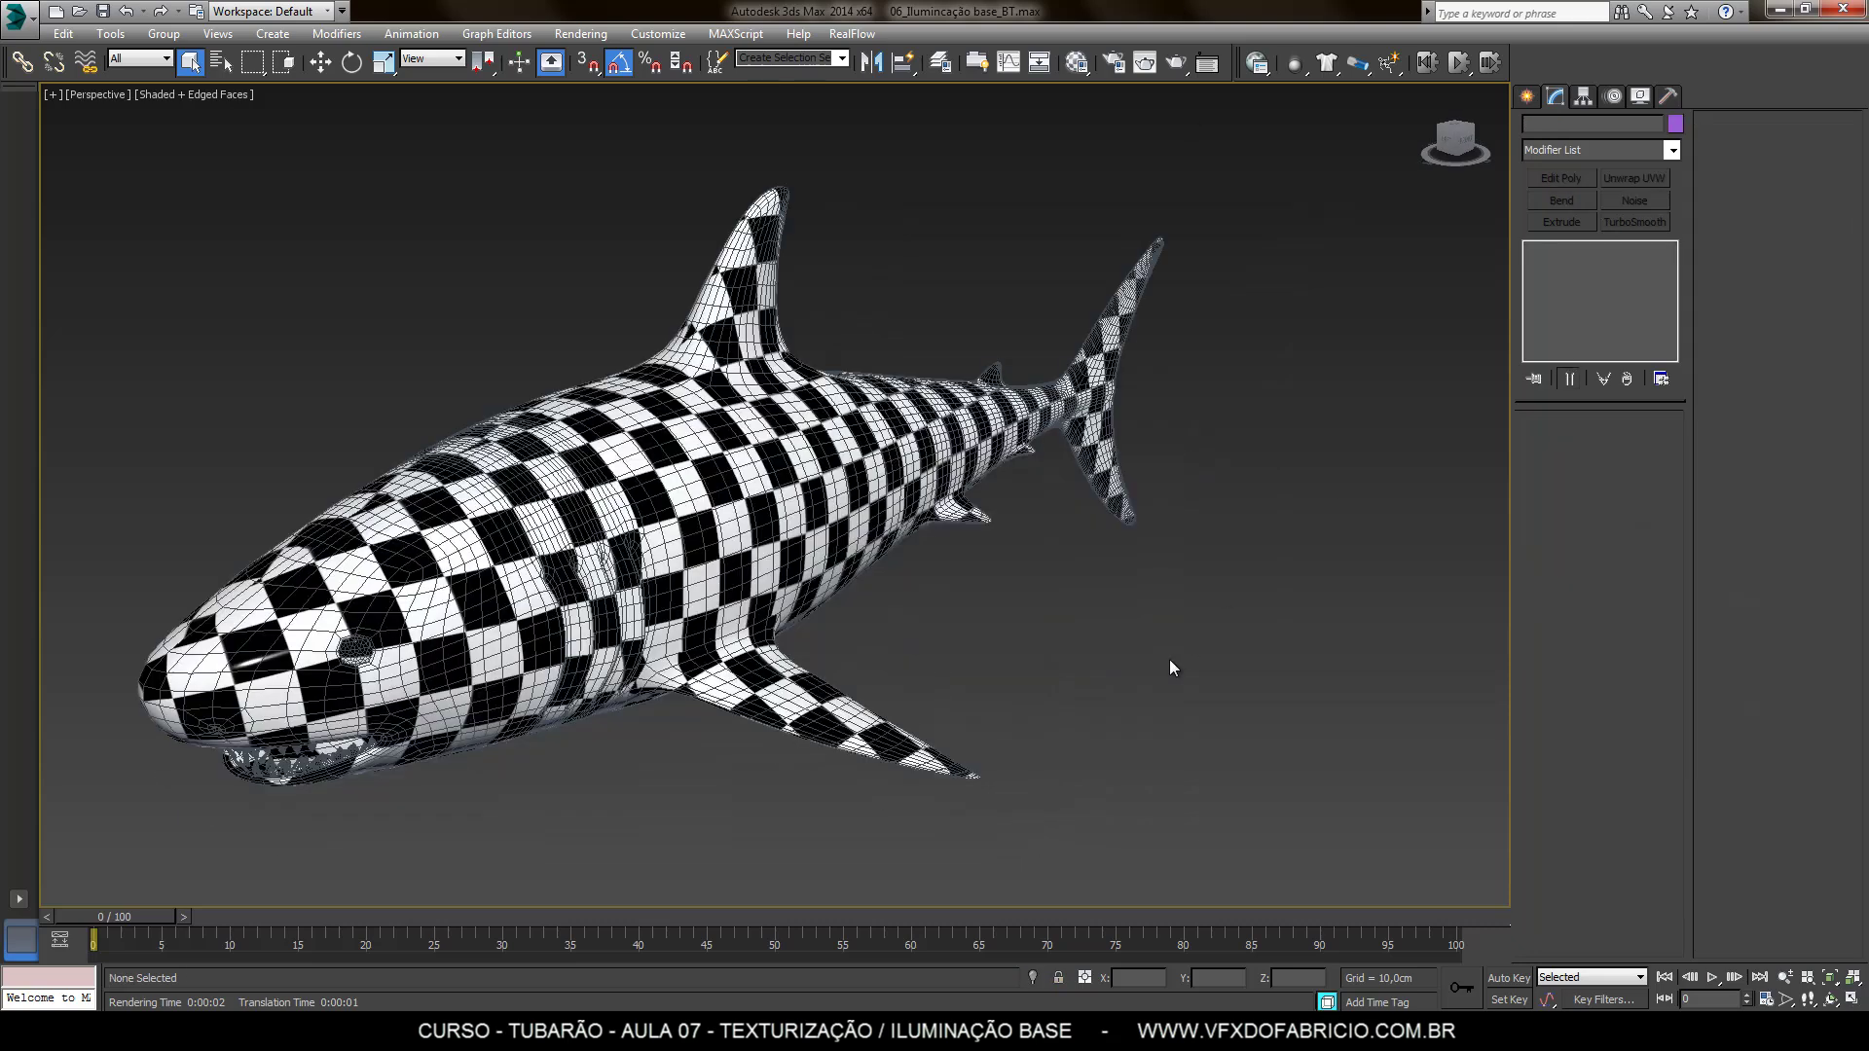
Select Box001, toggle TurboSmooth off and back on, and show its Unwrap UVW seams
{"action": "left_click", "coordinate": [714, 531]}
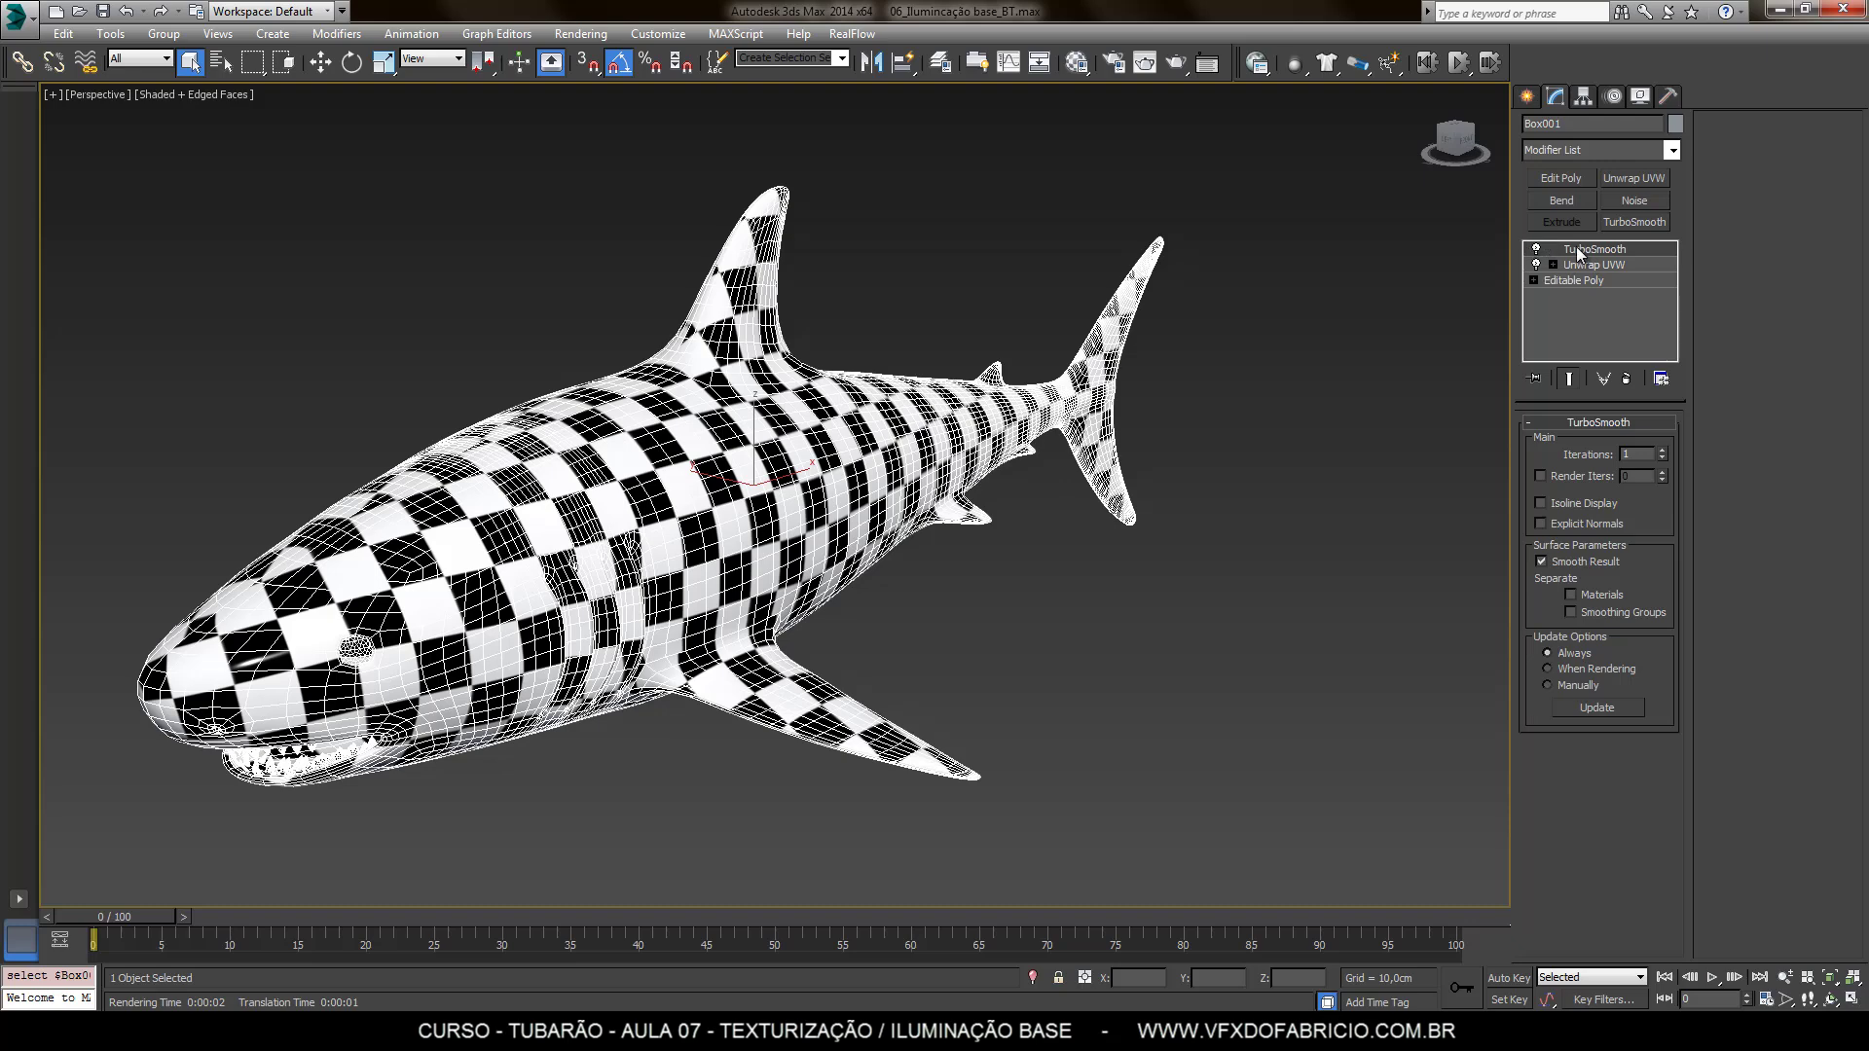
{"action": "left_click", "coordinate": [1535, 250]}
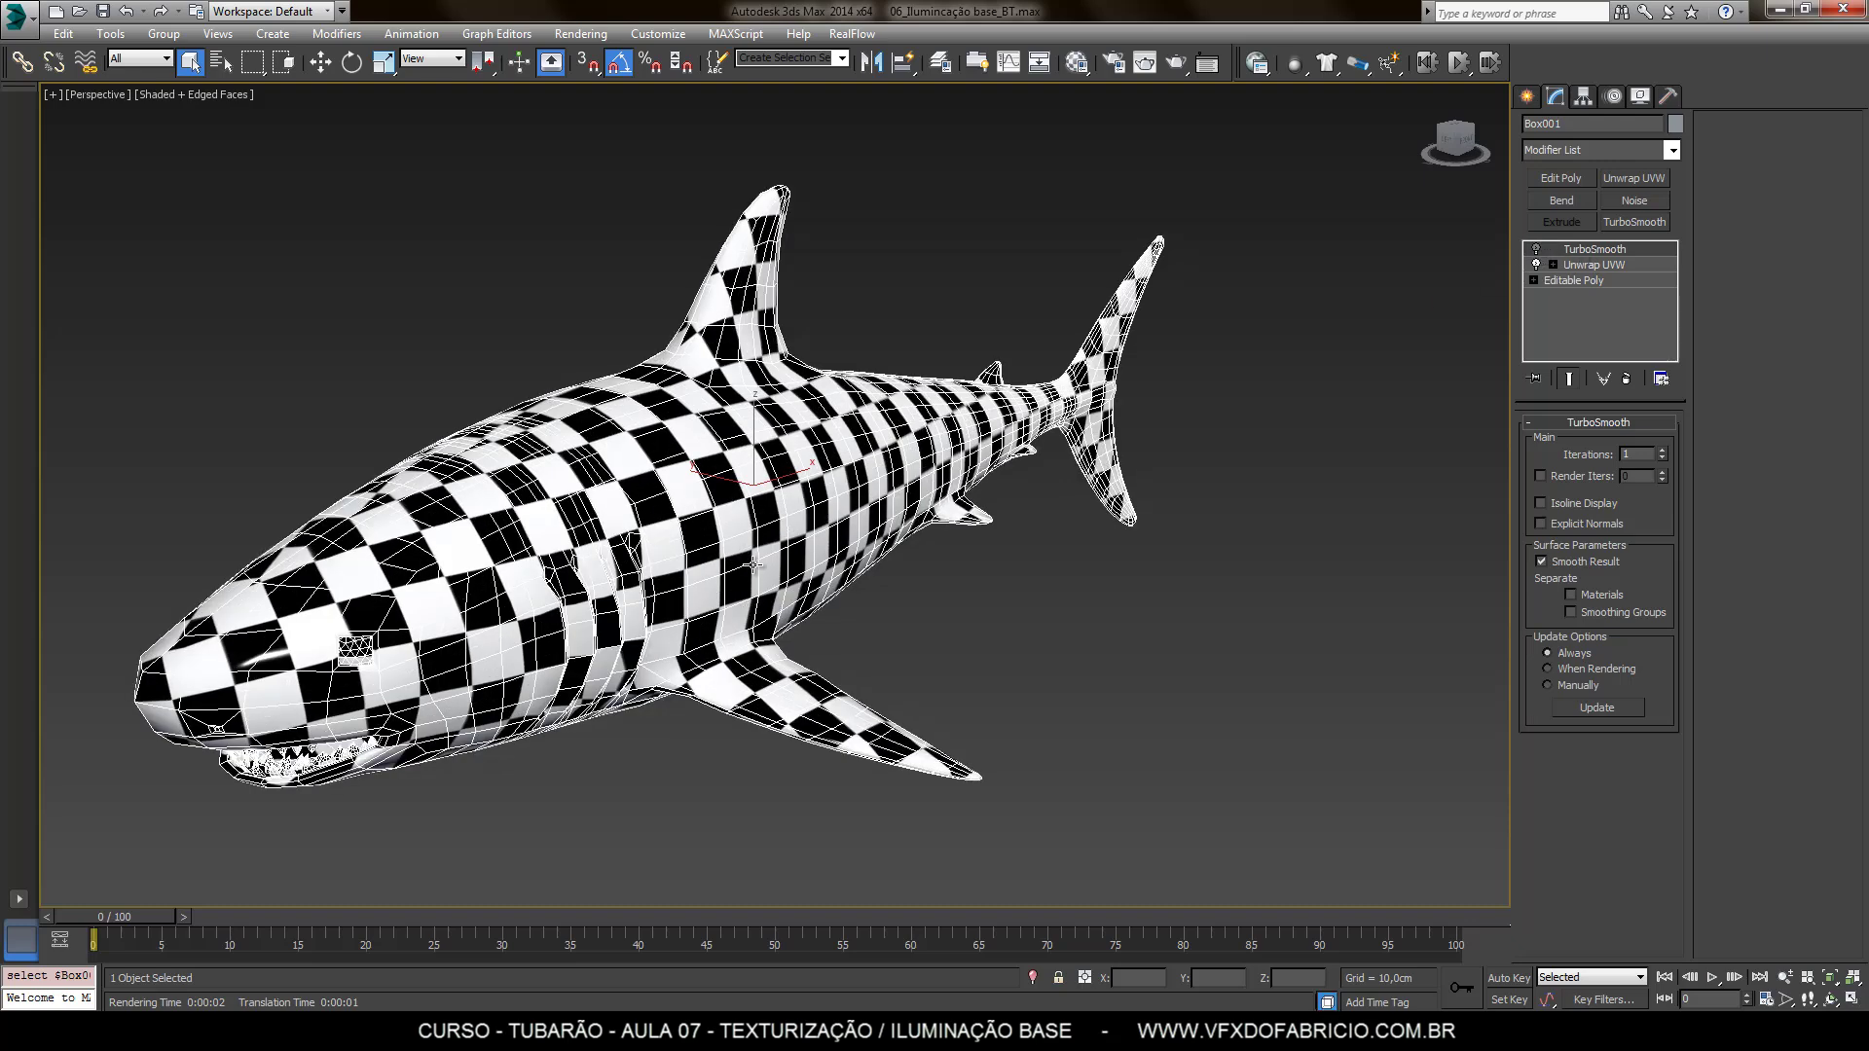
{"action": "left_click", "coordinate": [1536, 249]}
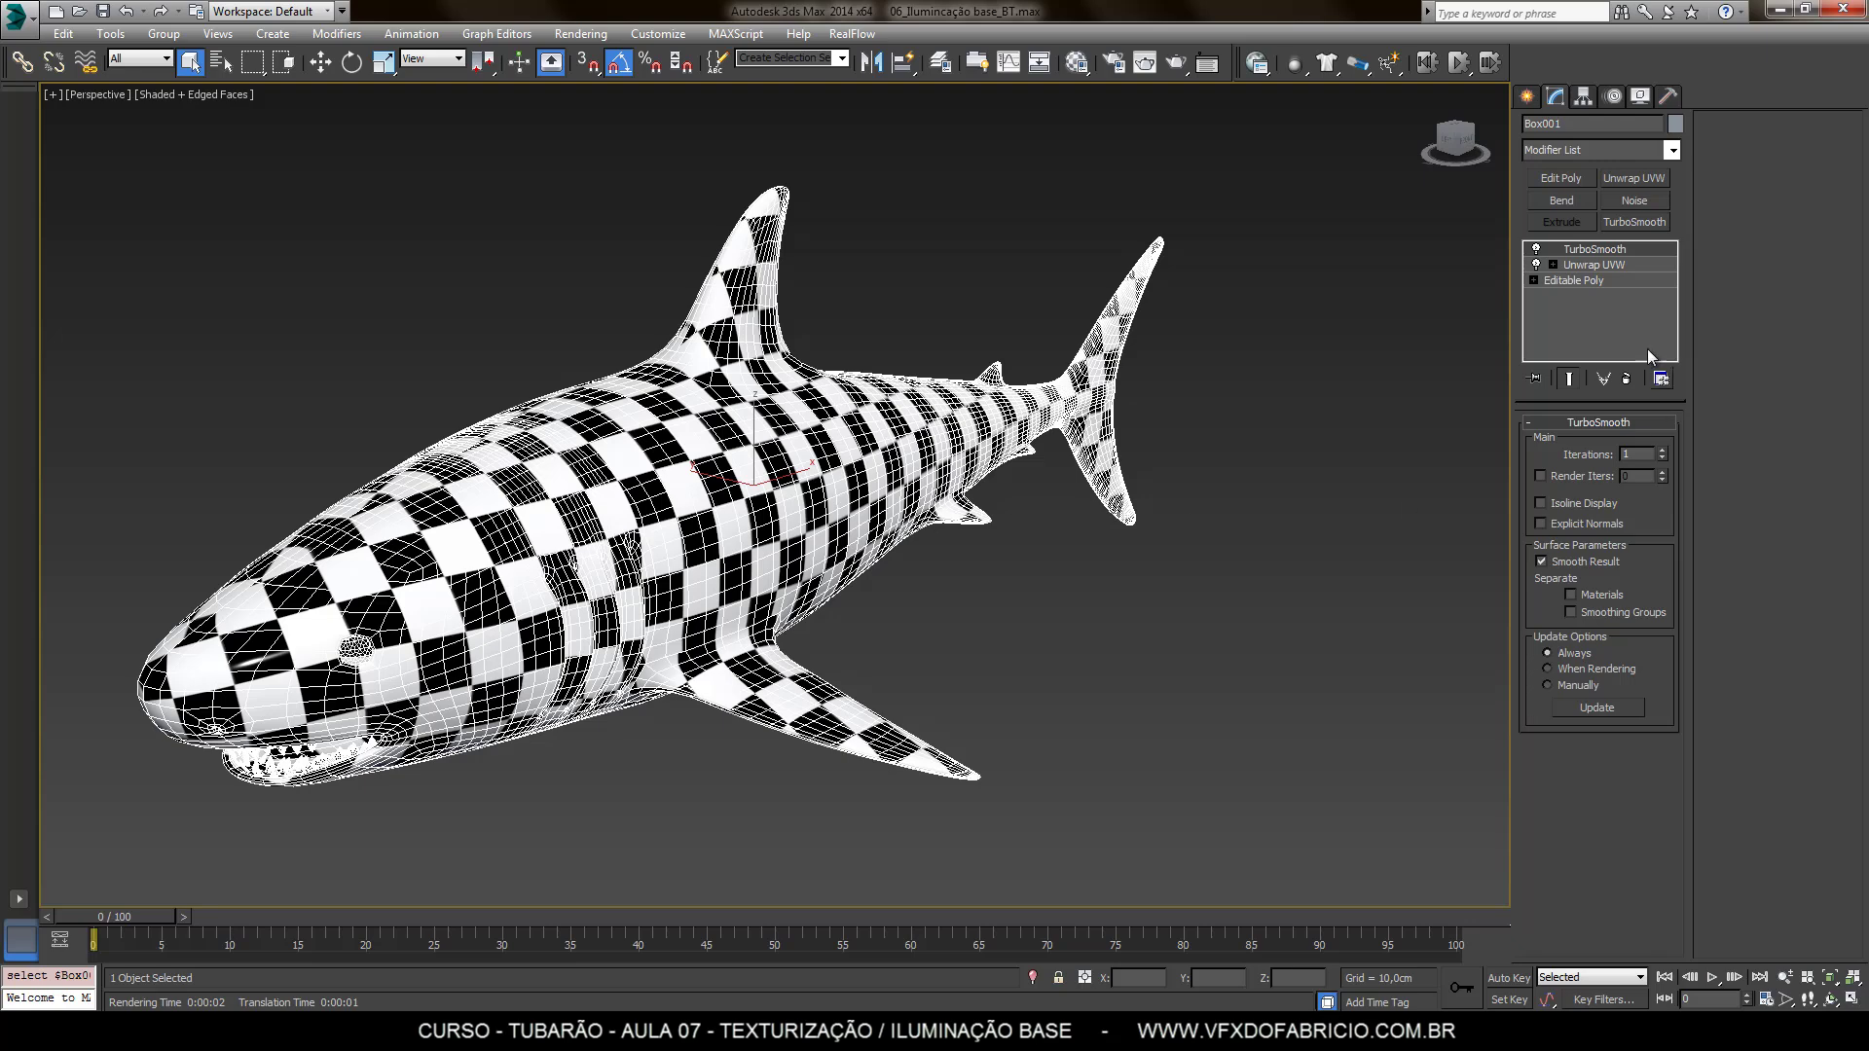
{"action": "left_click", "coordinate": [1611, 266]}
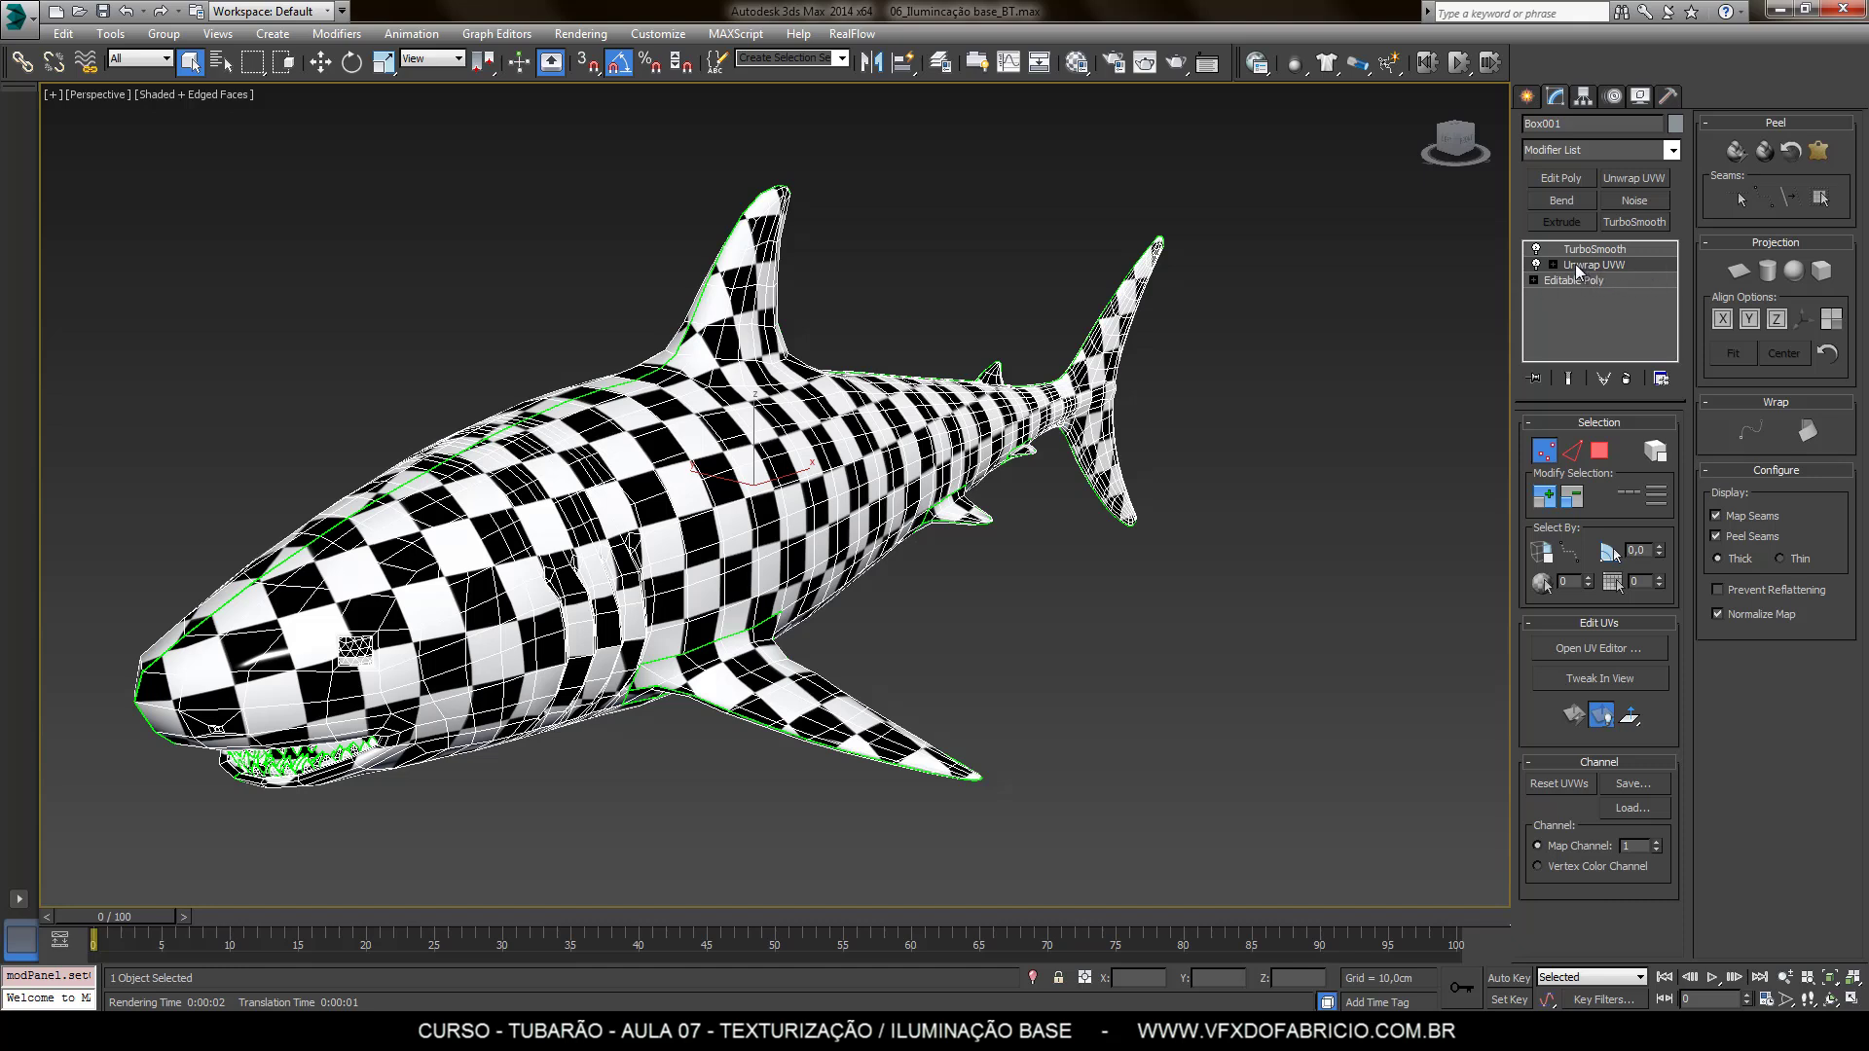
Collapse the Unwrap UVW modifier into the shark's Editable Poly
{"action": "right_click", "coordinate": [1637, 268]}
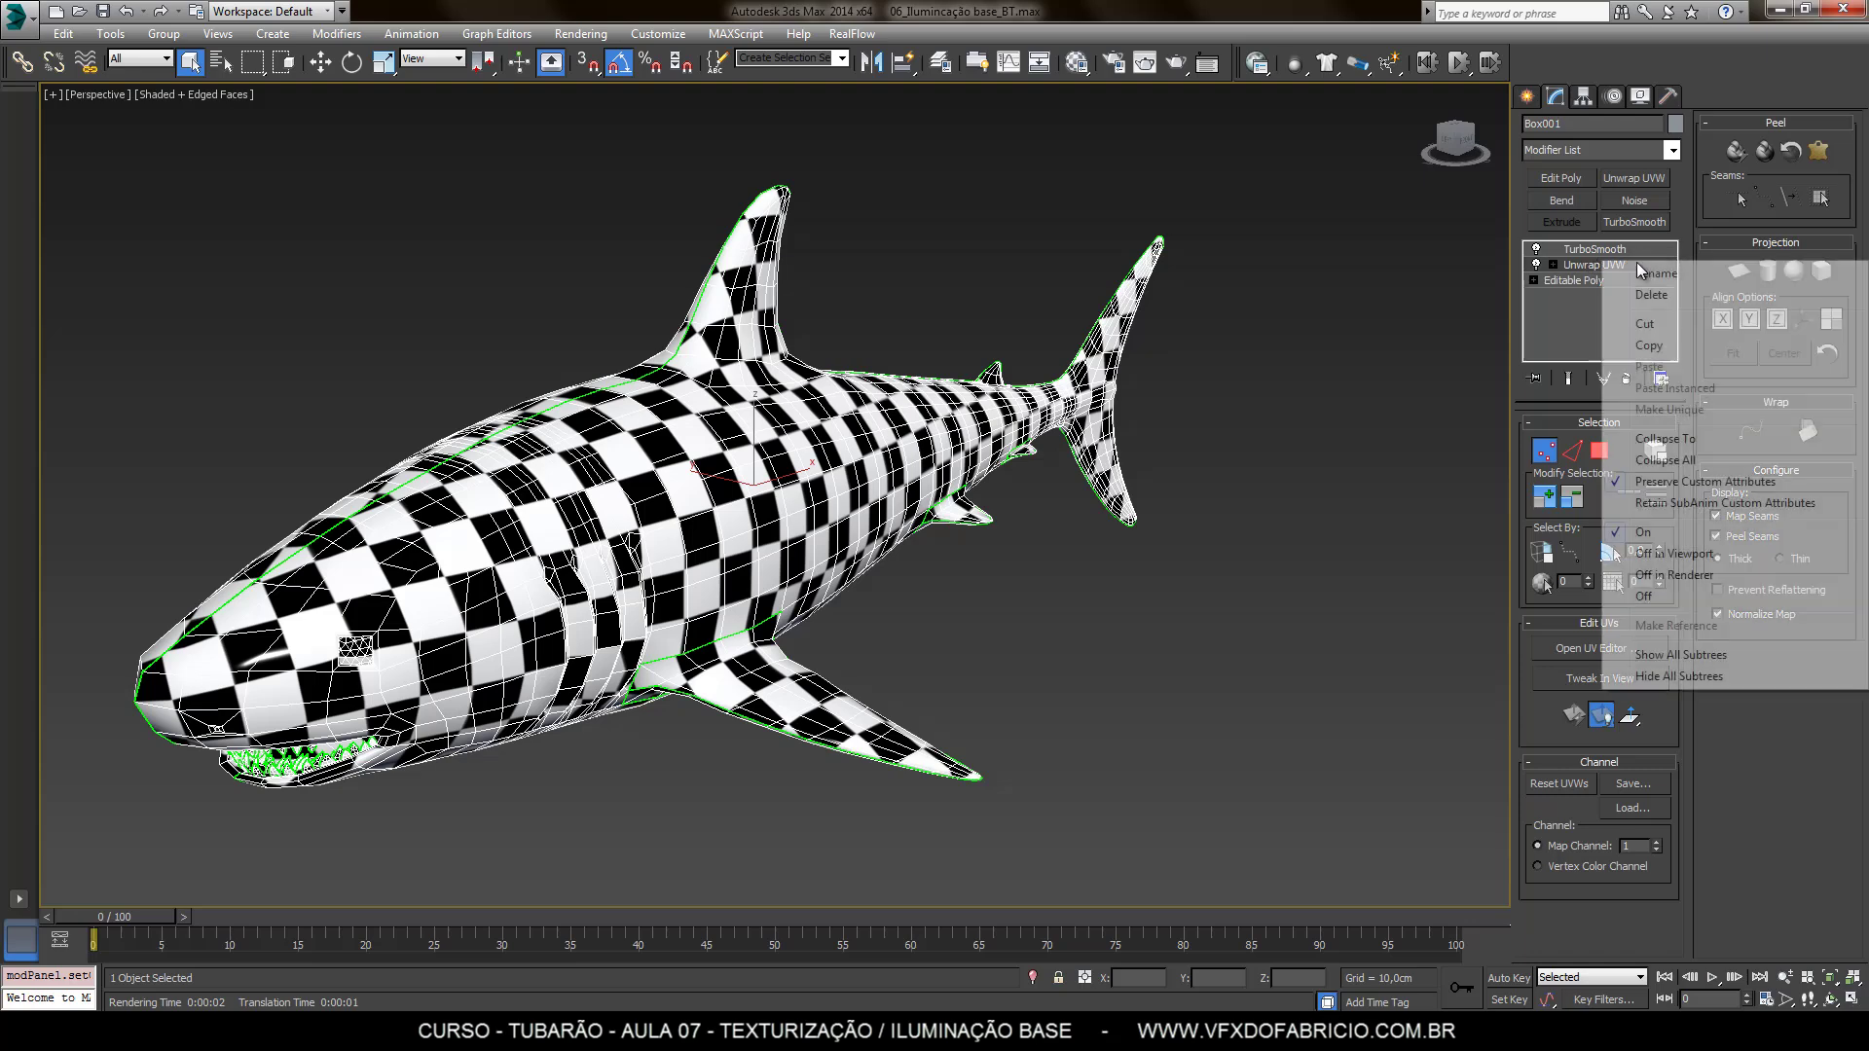
{"action": "left_click", "coordinate": [1713, 440]}
{"action": "left_click", "coordinate": [1021, 594]}
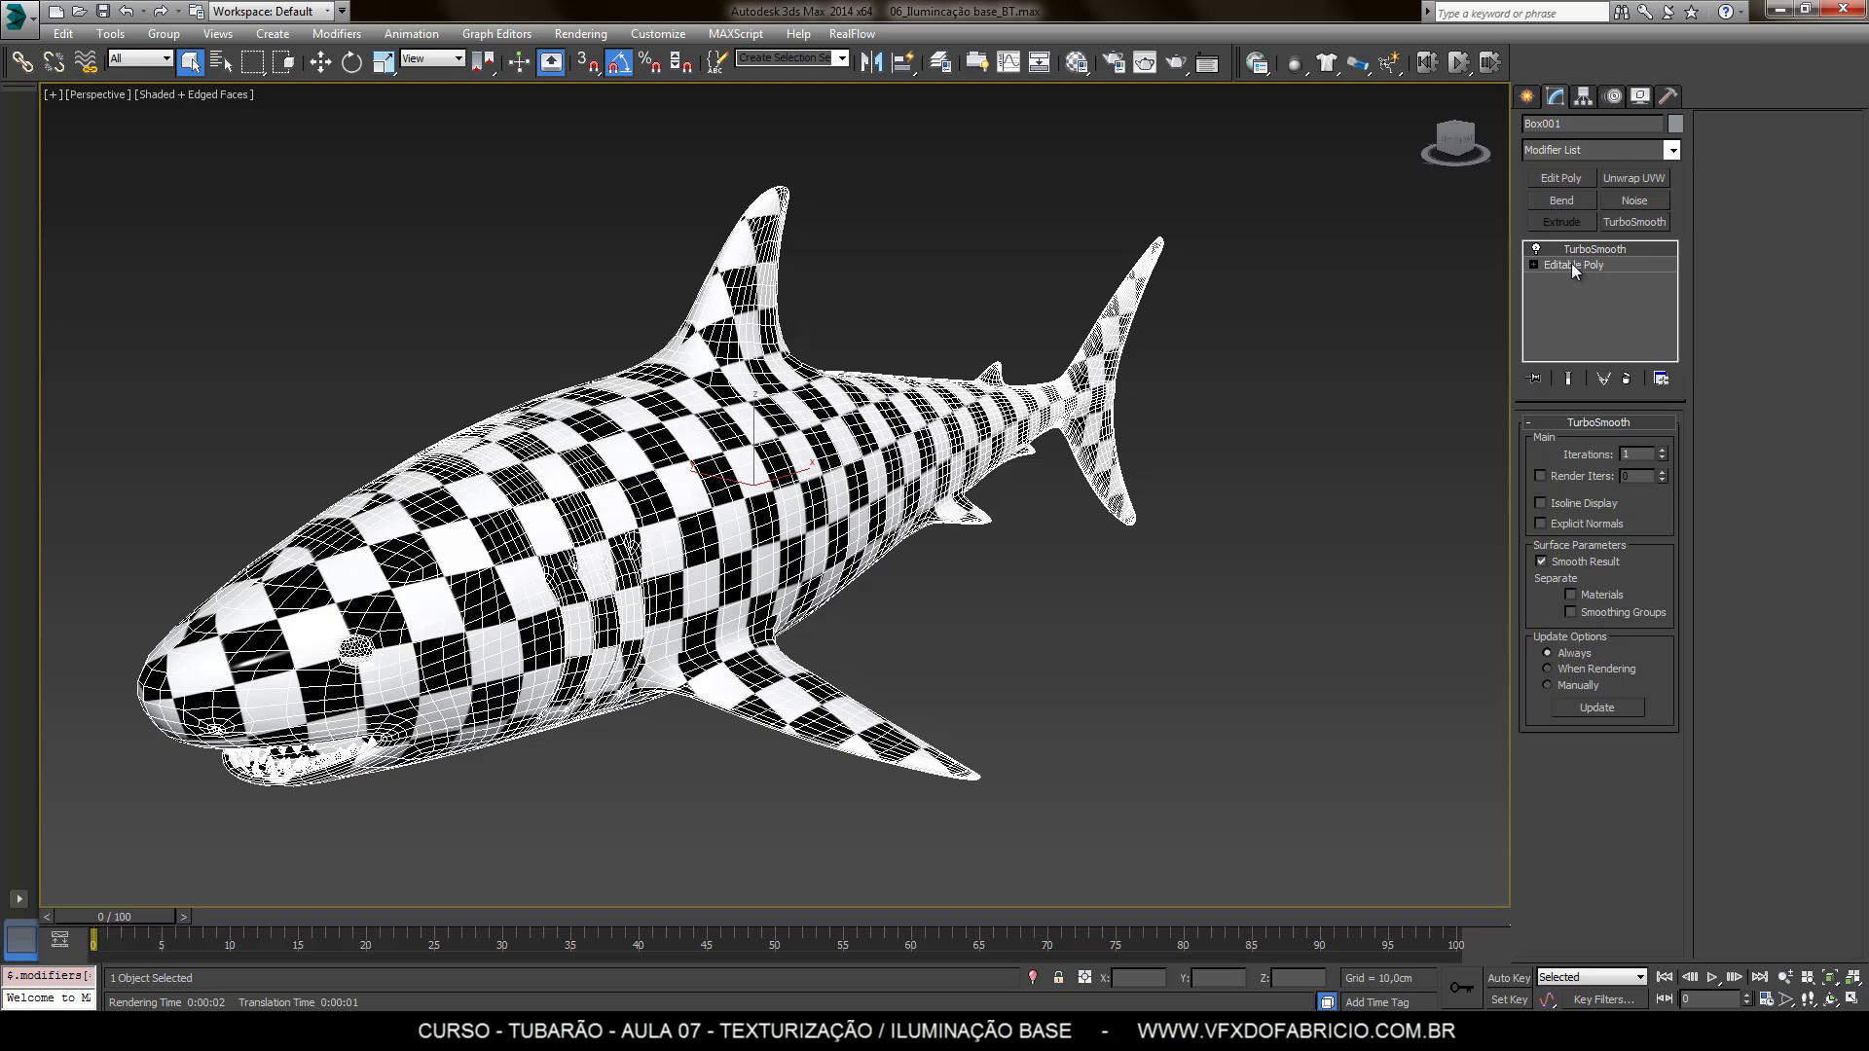
Deselect the shark, hide edged faces, centre the view, and bring up mental ray Render Setup
{"action": "left_click", "coordinate": [964, 607]}
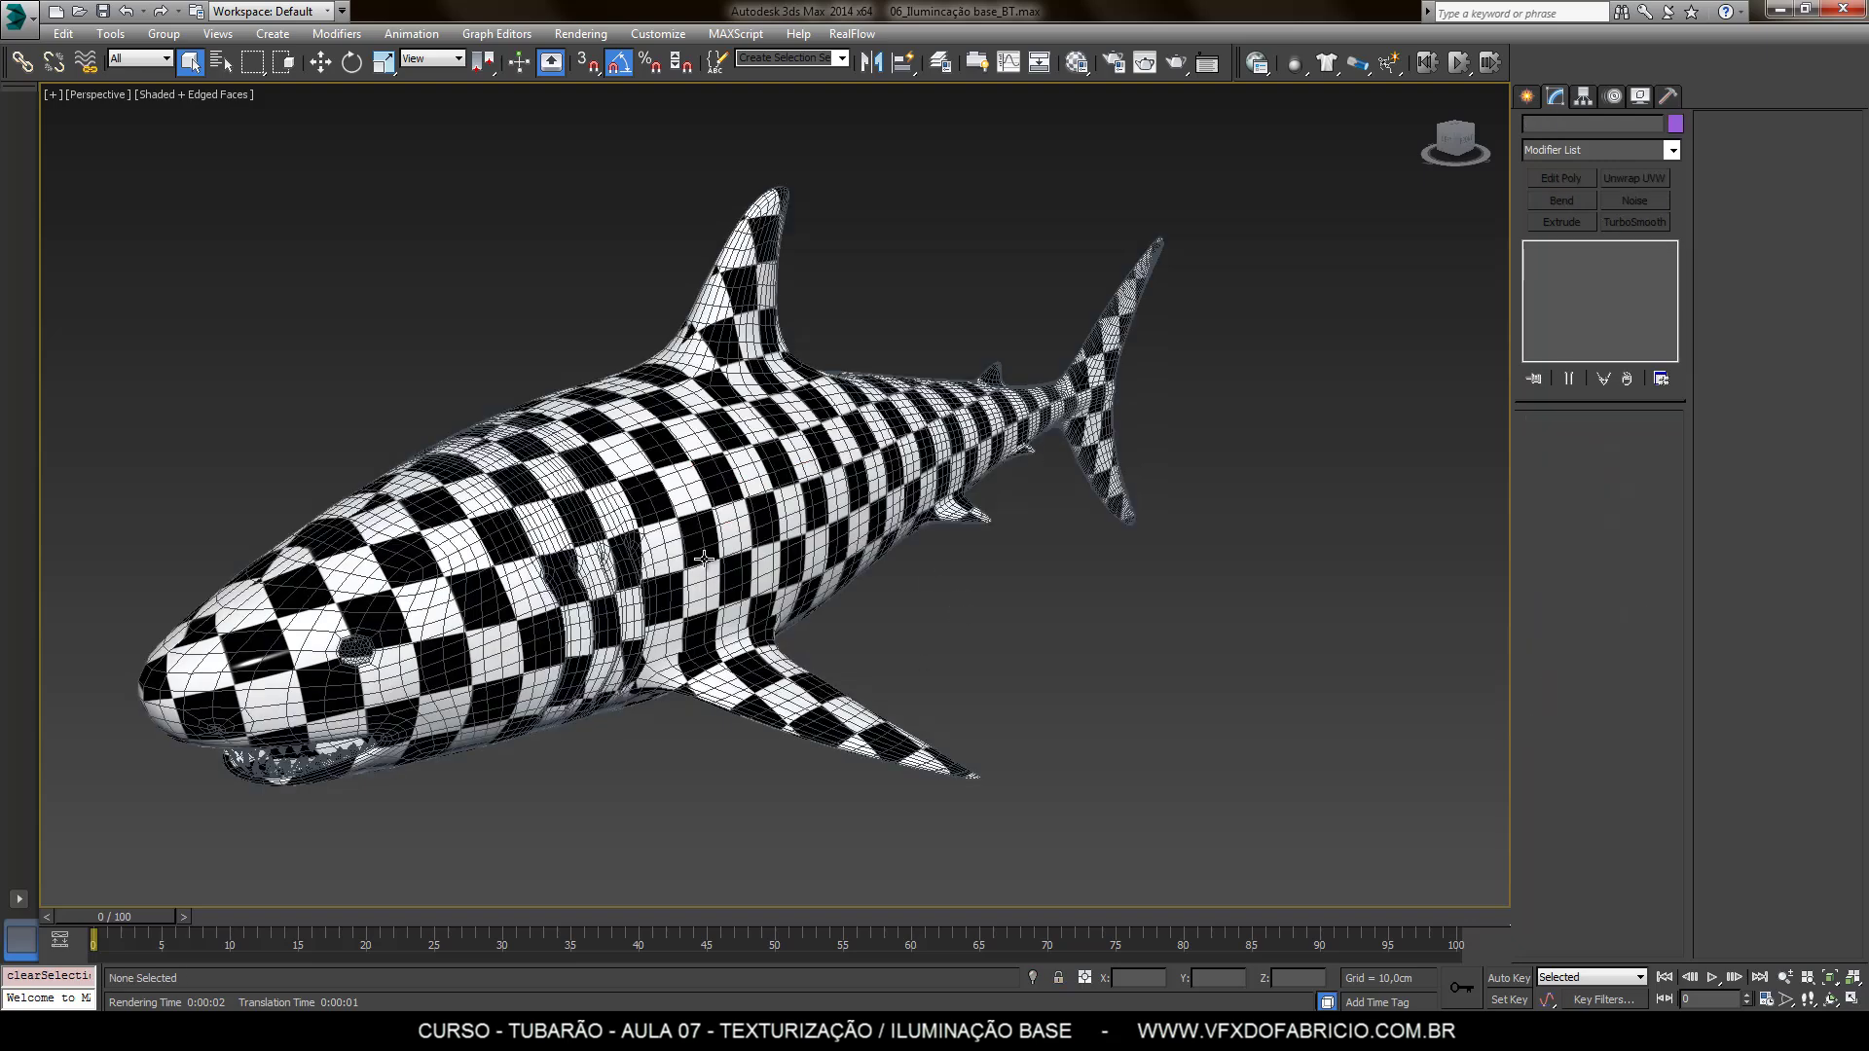
{"action": "key", "text": "F4"}
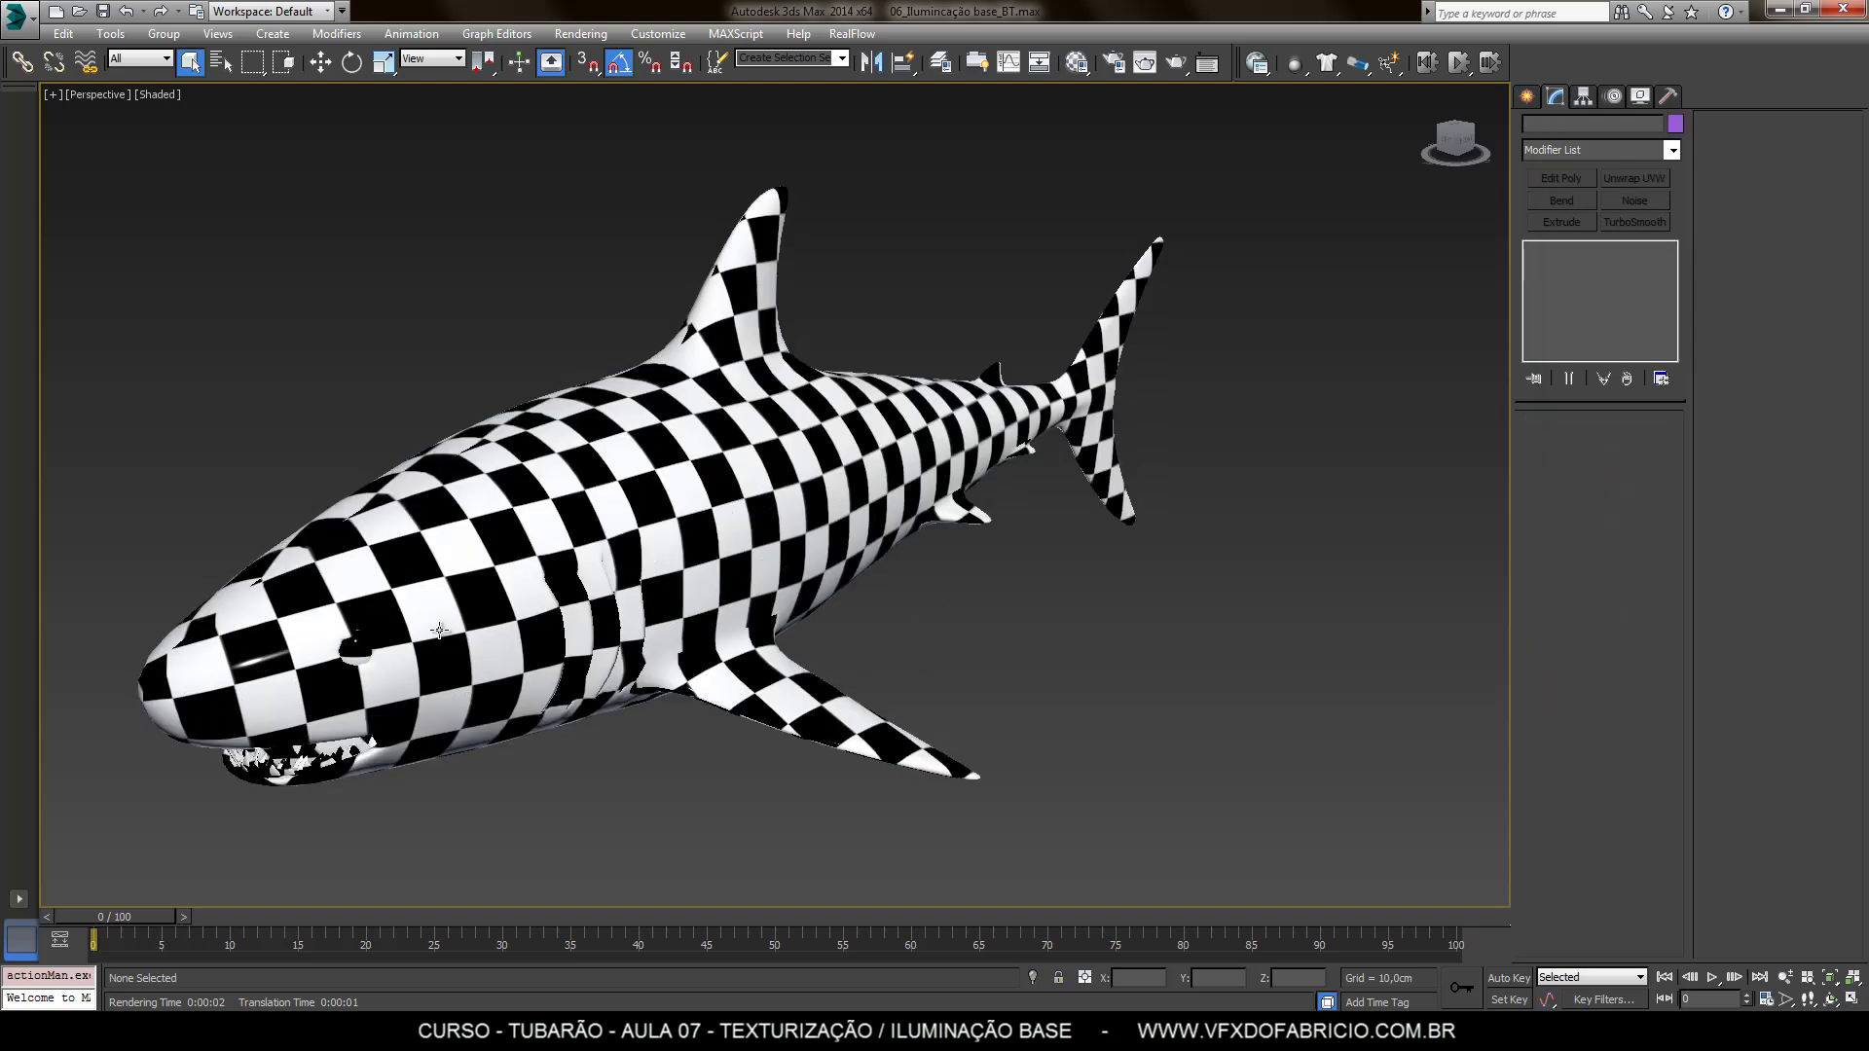
{"action": "middle_click_drag", "start_coordinate": [1025, 589], "coordinate": [1241, 619]}
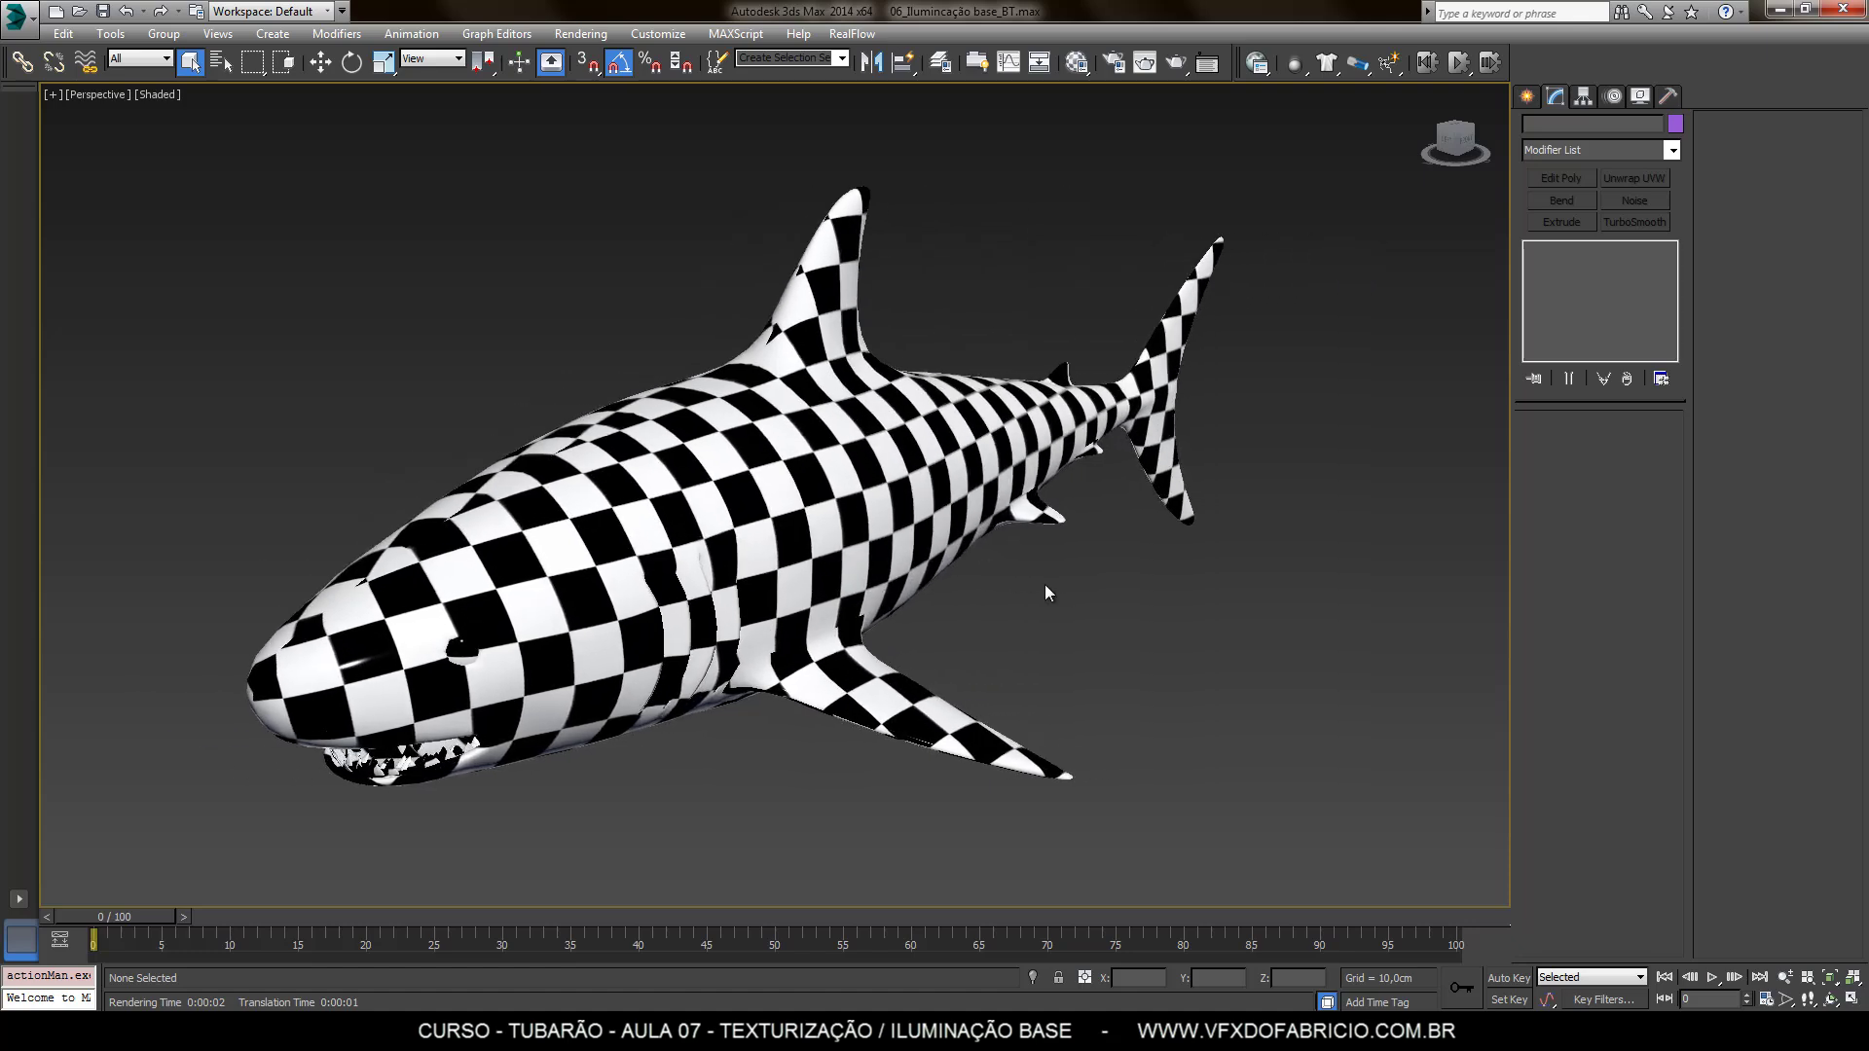
{"action": "key", "text": "F4"}
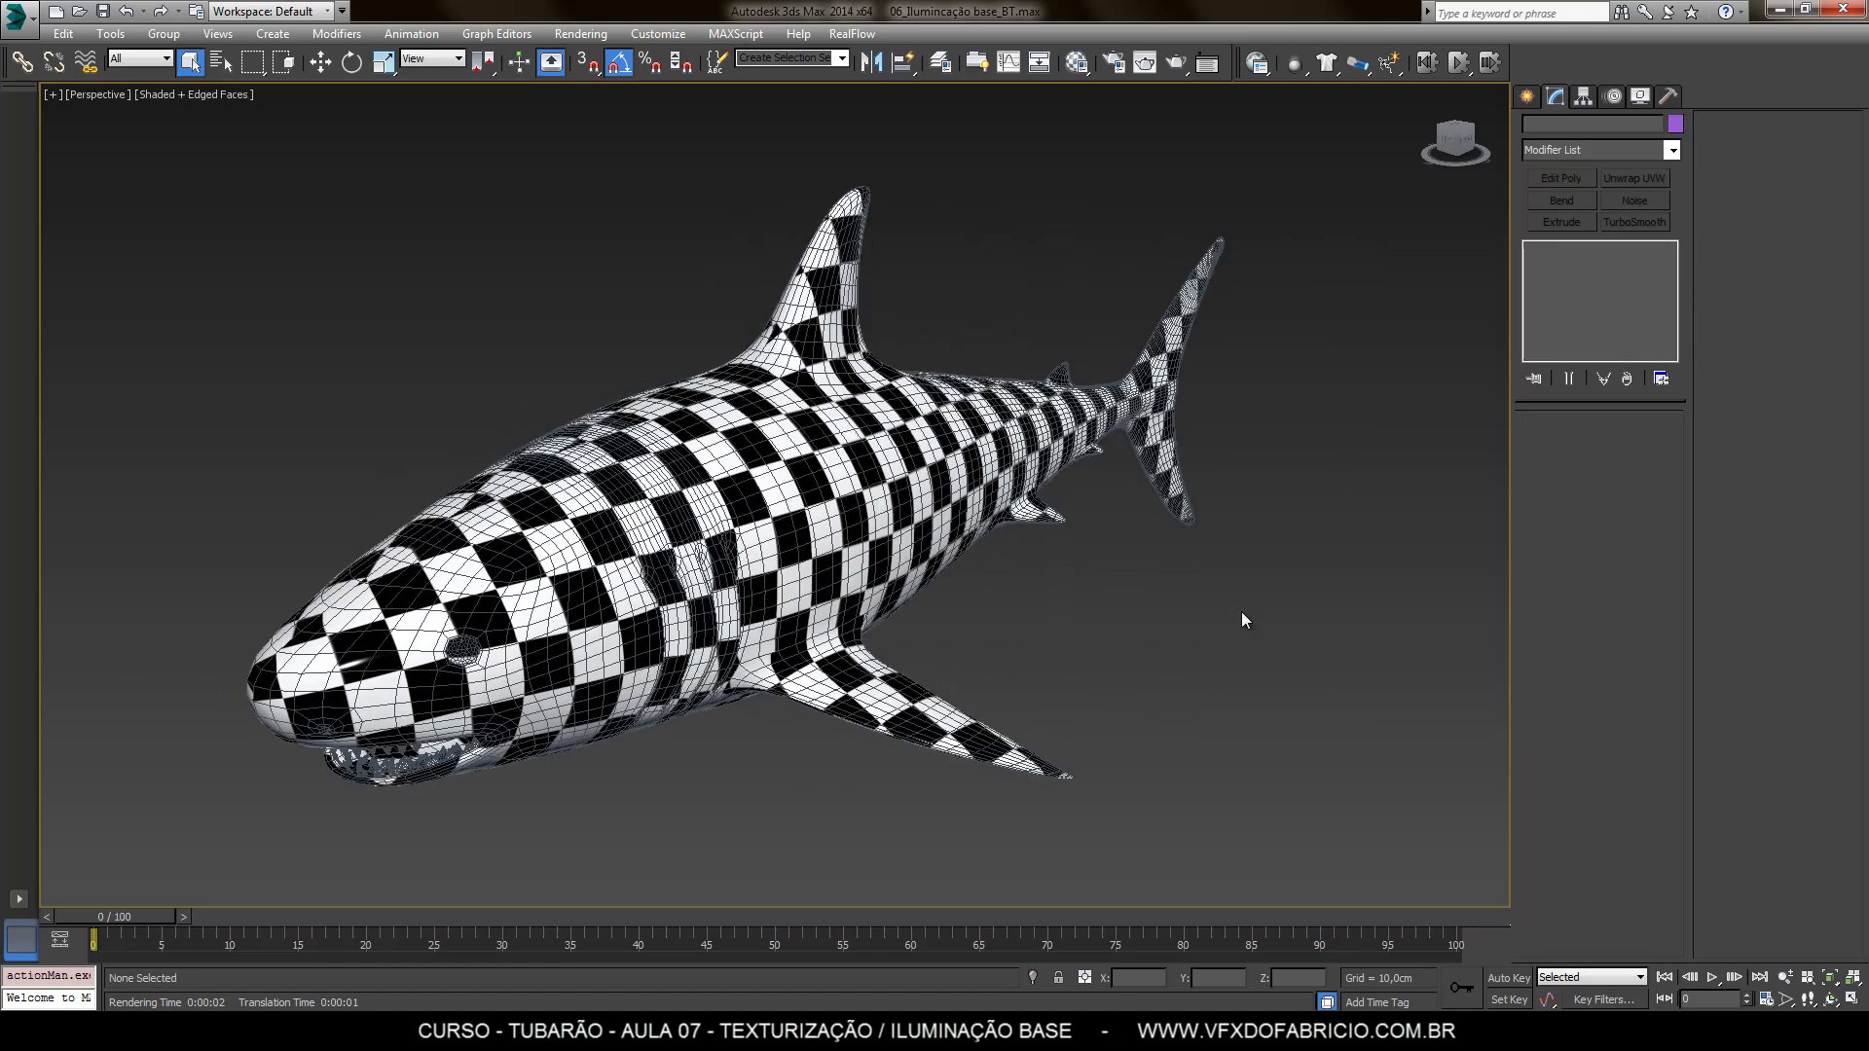
{"action": "key", "text": "F4"}
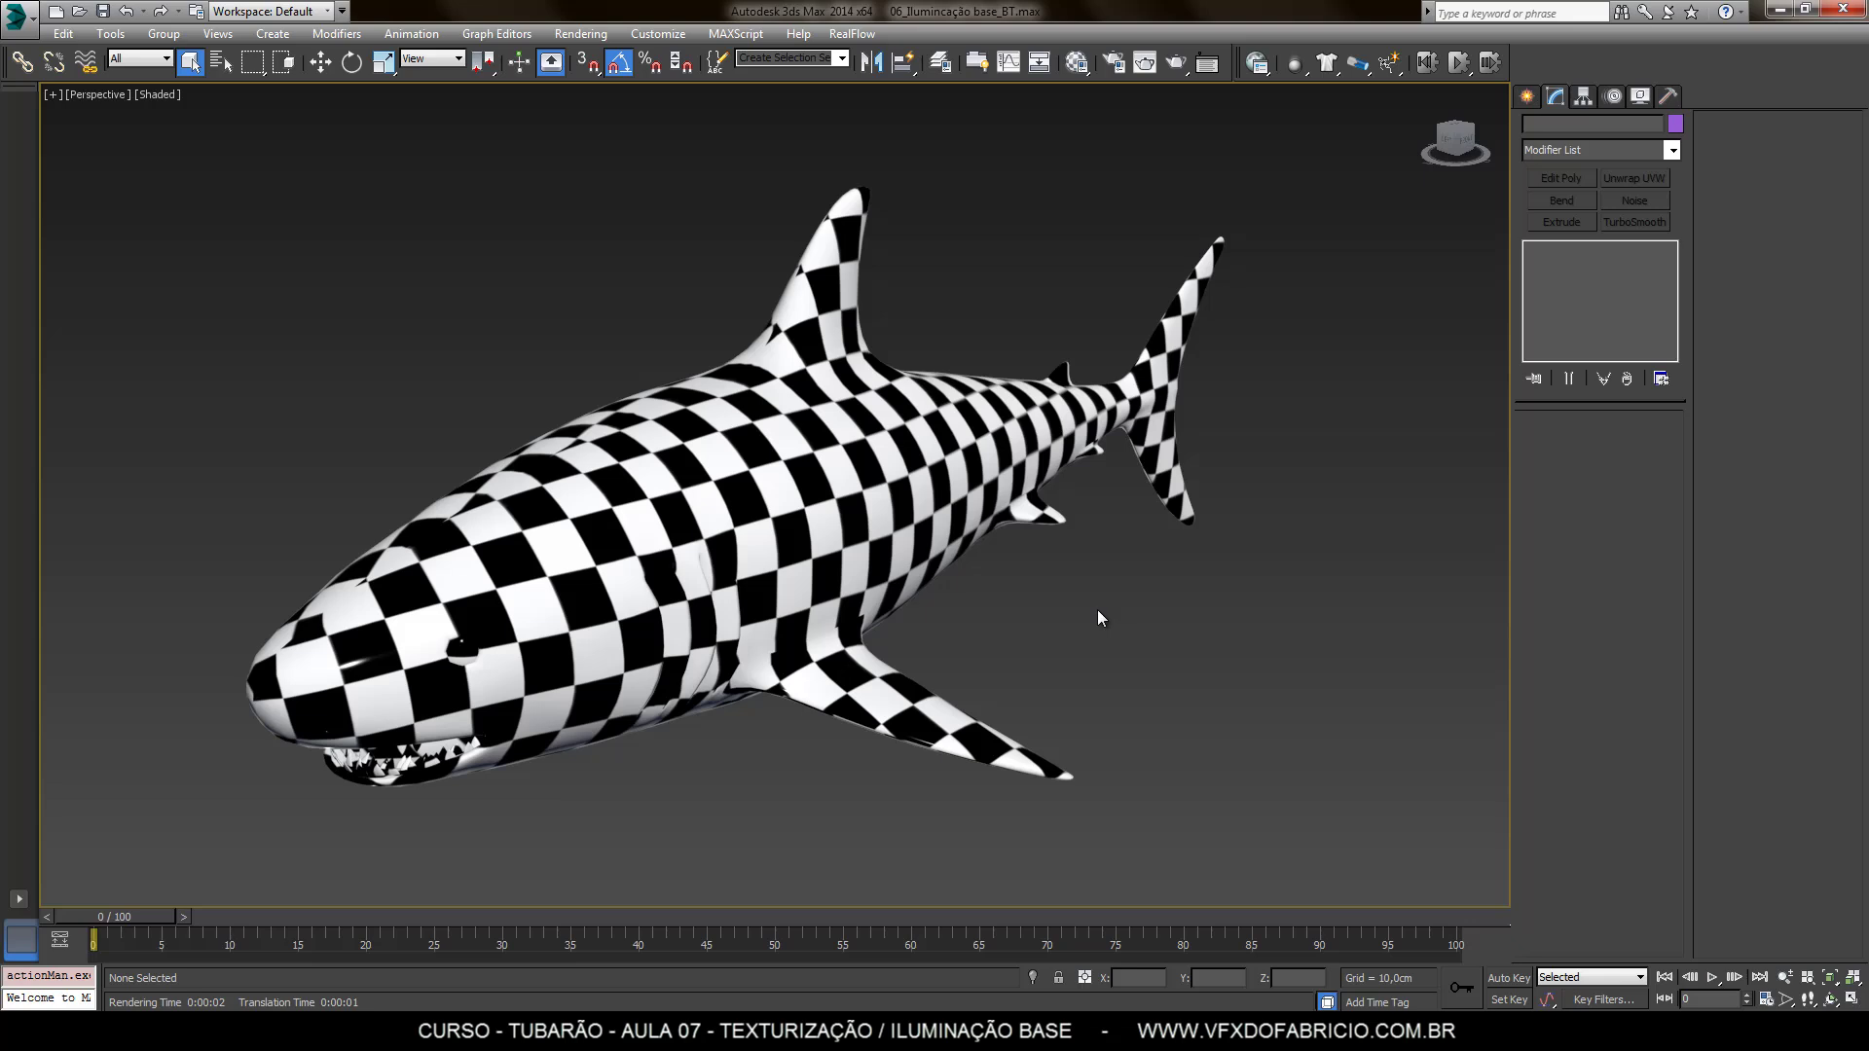
{"action": "key", "text": "F10"}
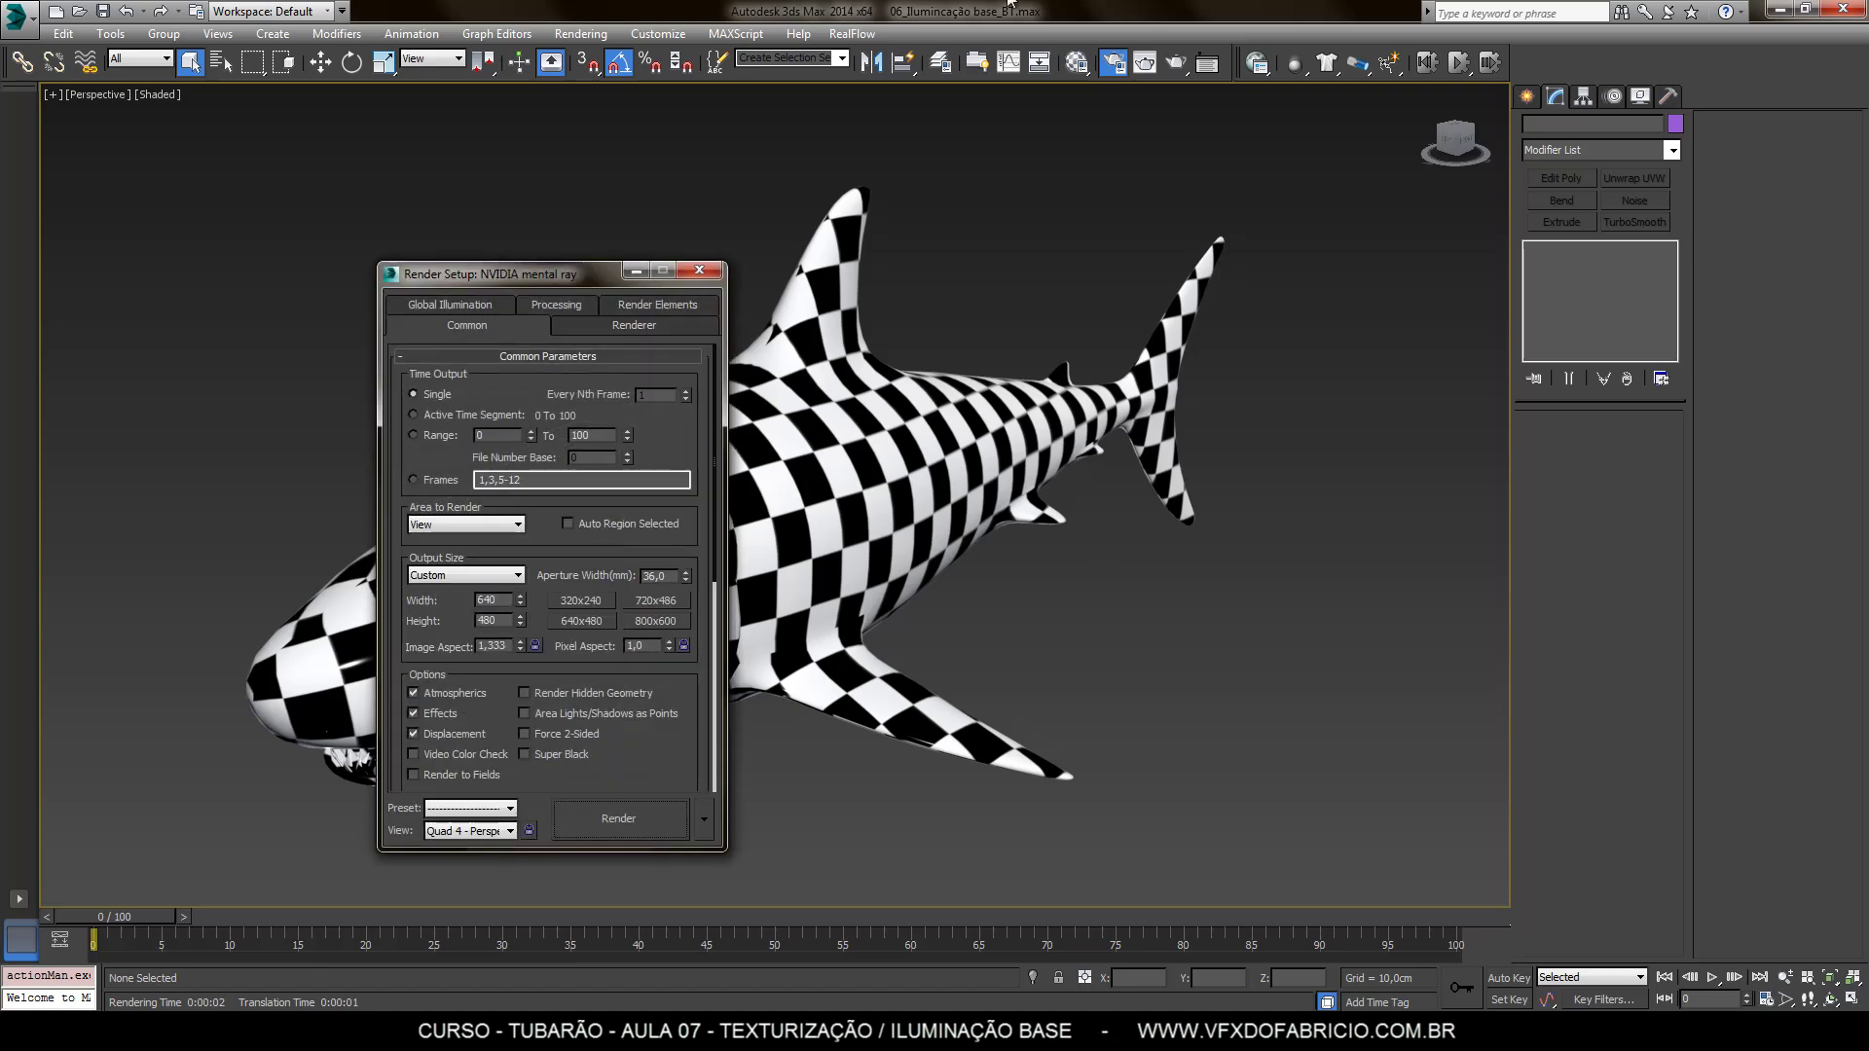
{"action": "left_click_drag", "start_coordinate": [589, 274], "coordinate": [713, 173]}
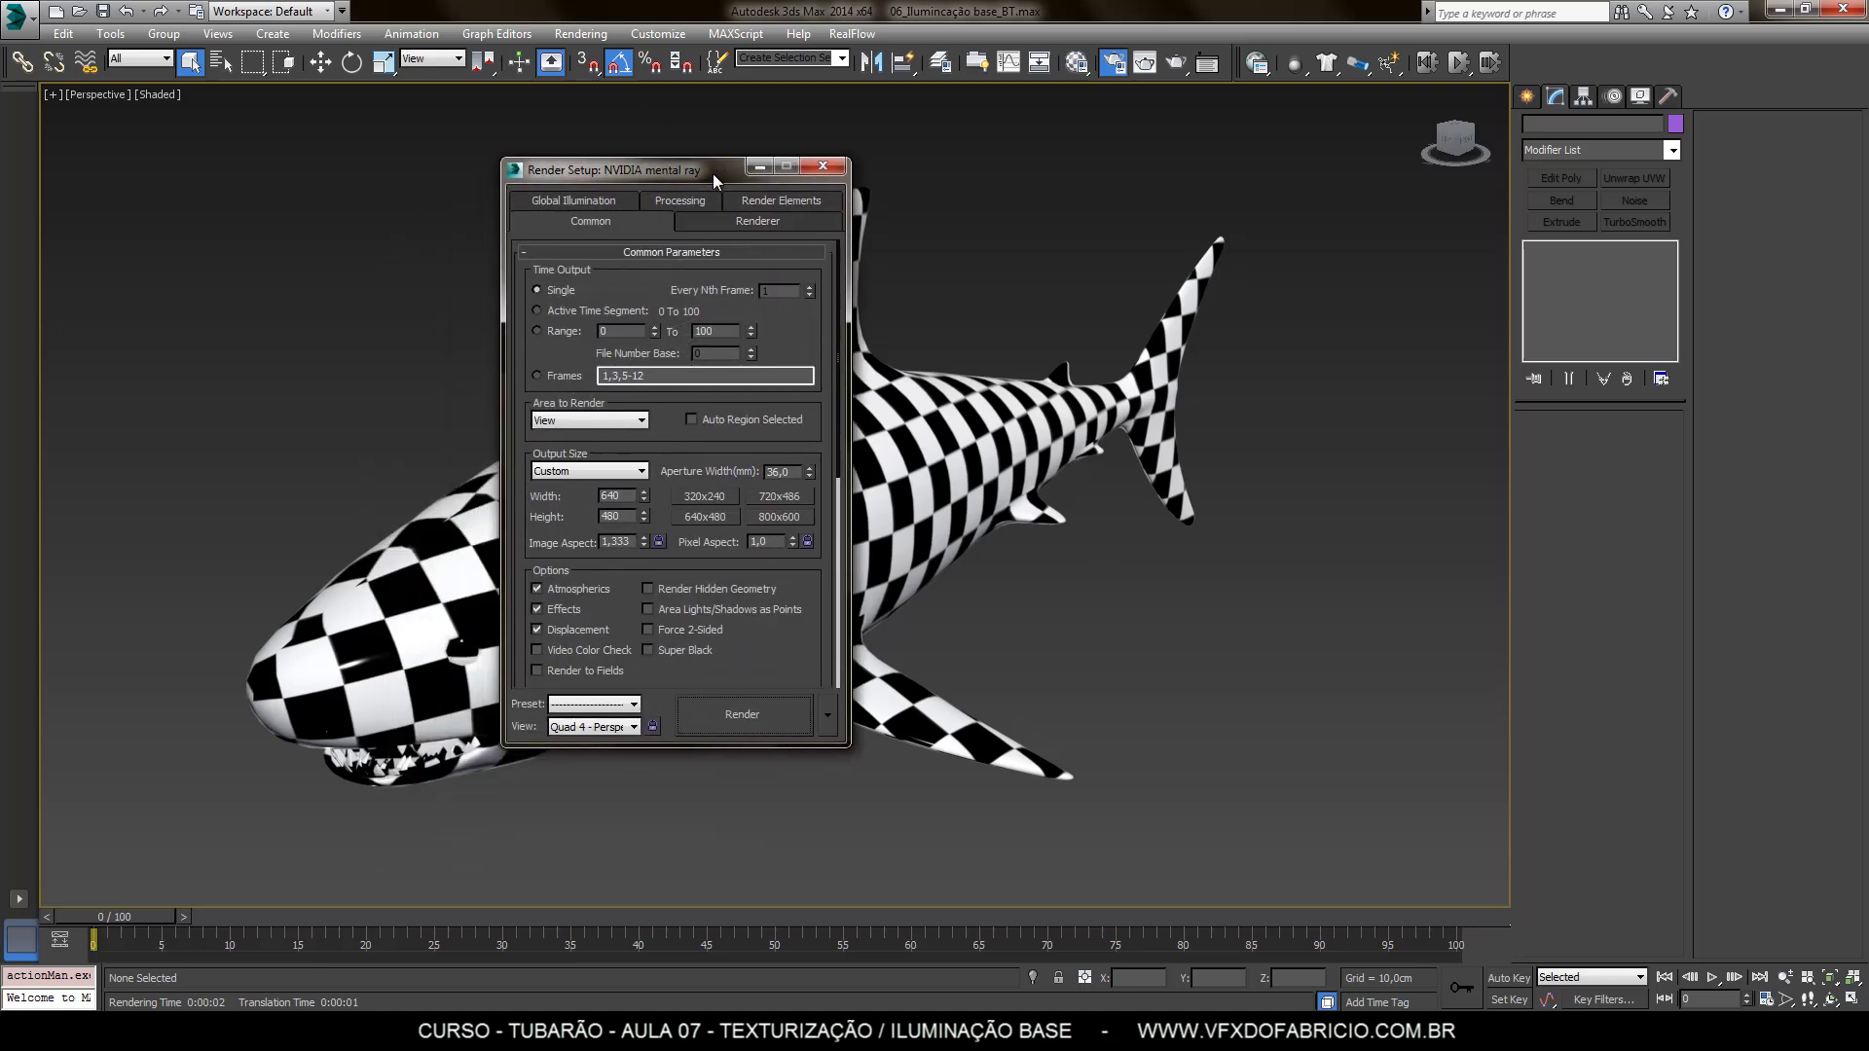
{"action": "left_click", "coordinate": [823, 165]}
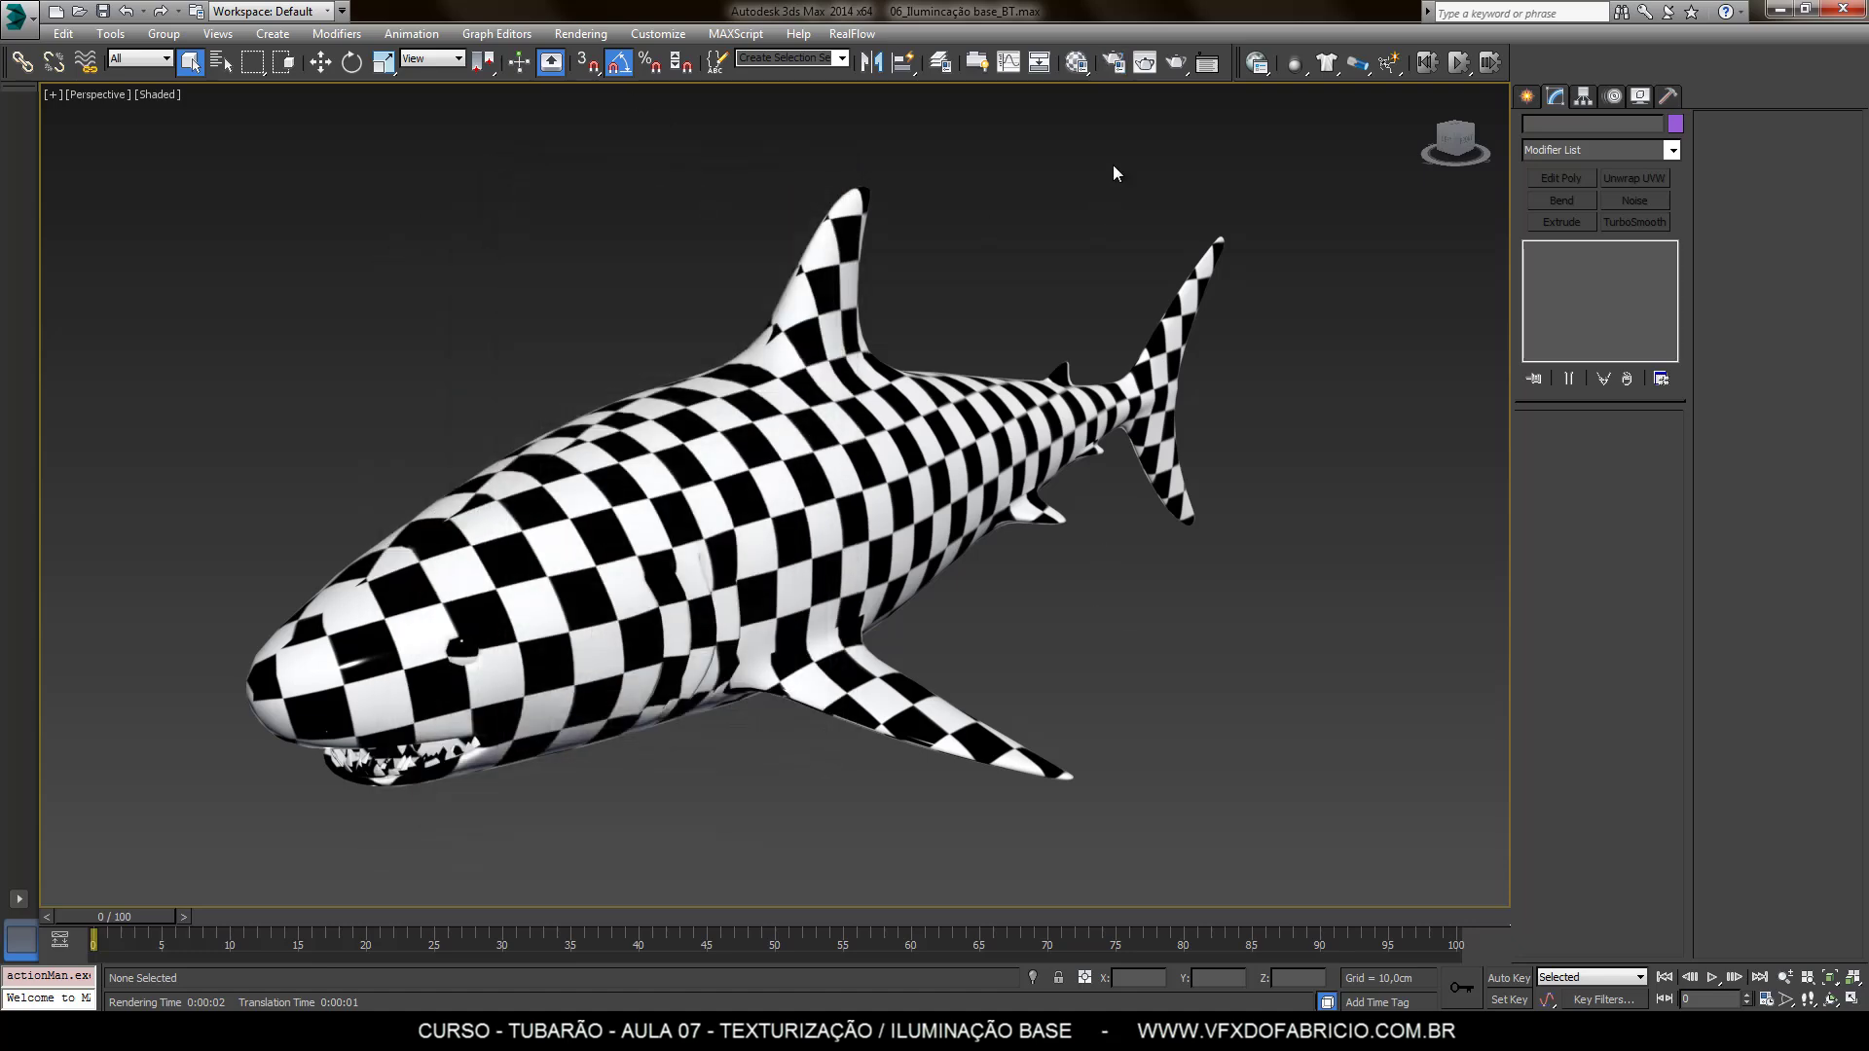
{"action": "left_click", "coordinate": [1117, 68]}
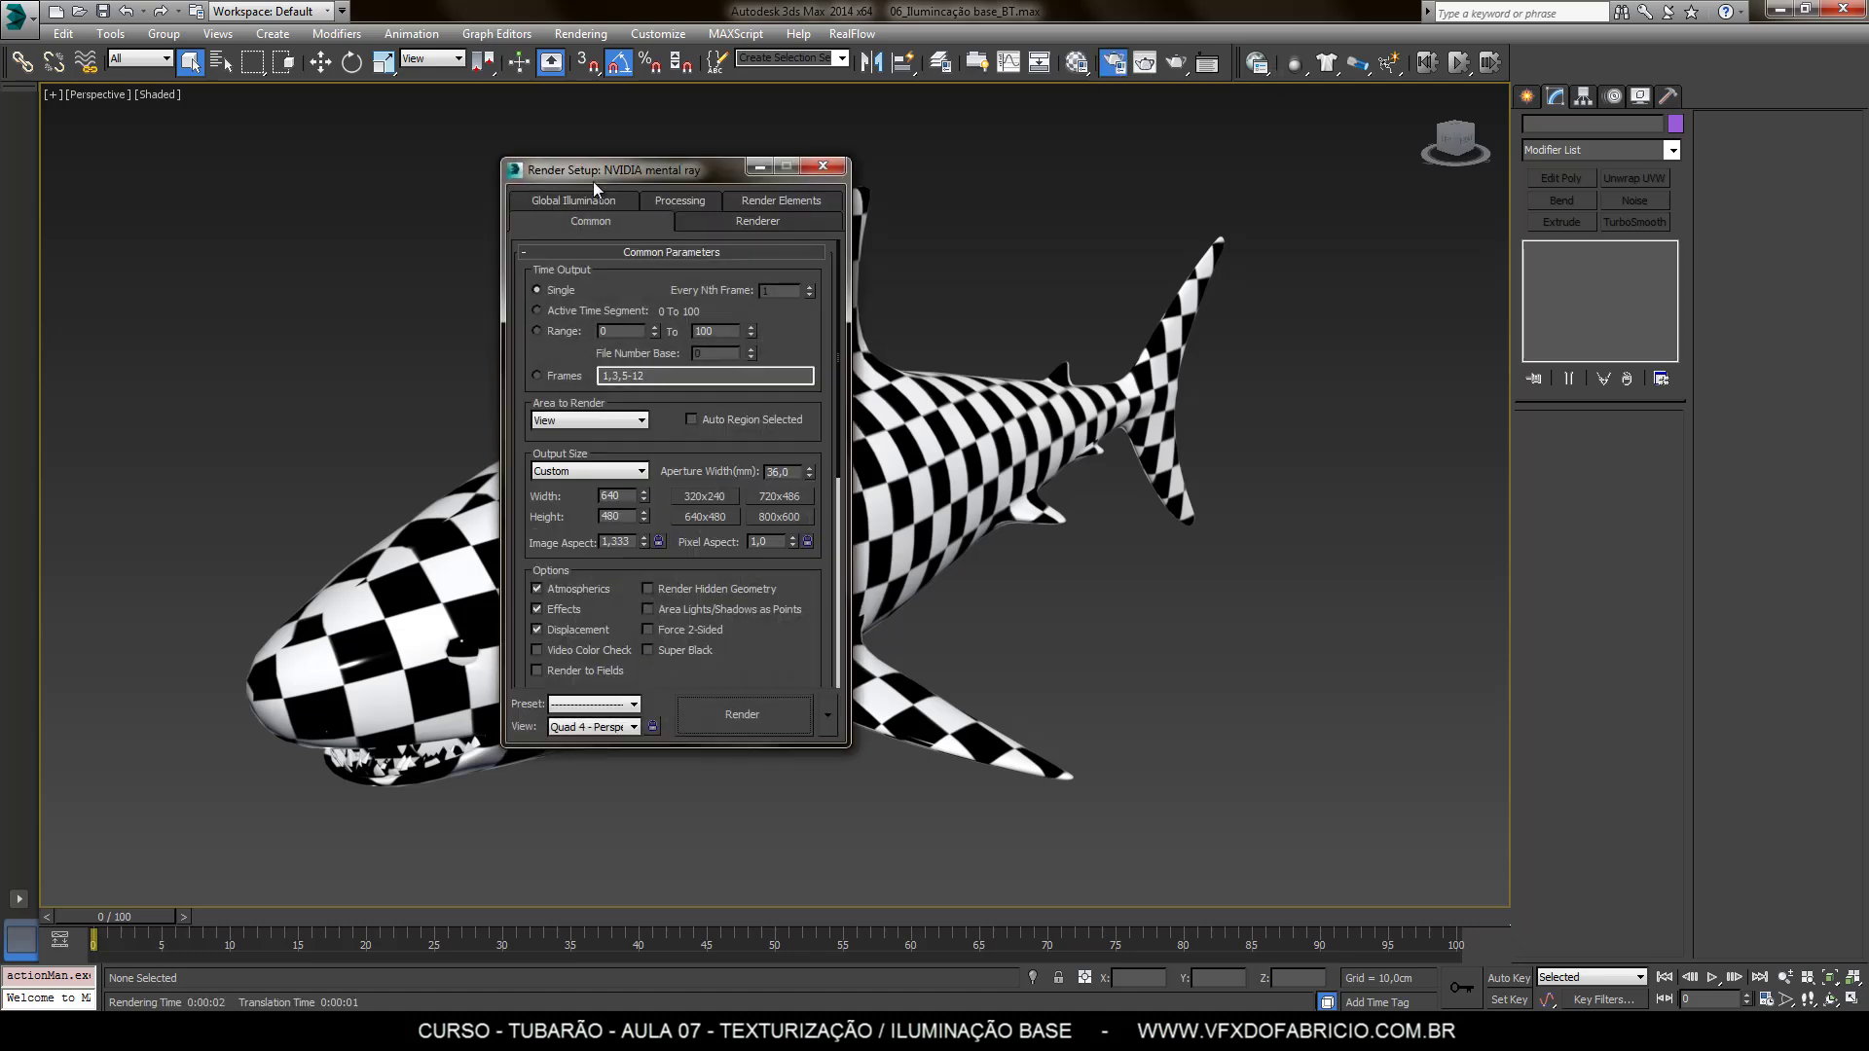
{"action": "left_click_drag", "start_coordinate": [609, 171], "coordinate": [791, 173]}
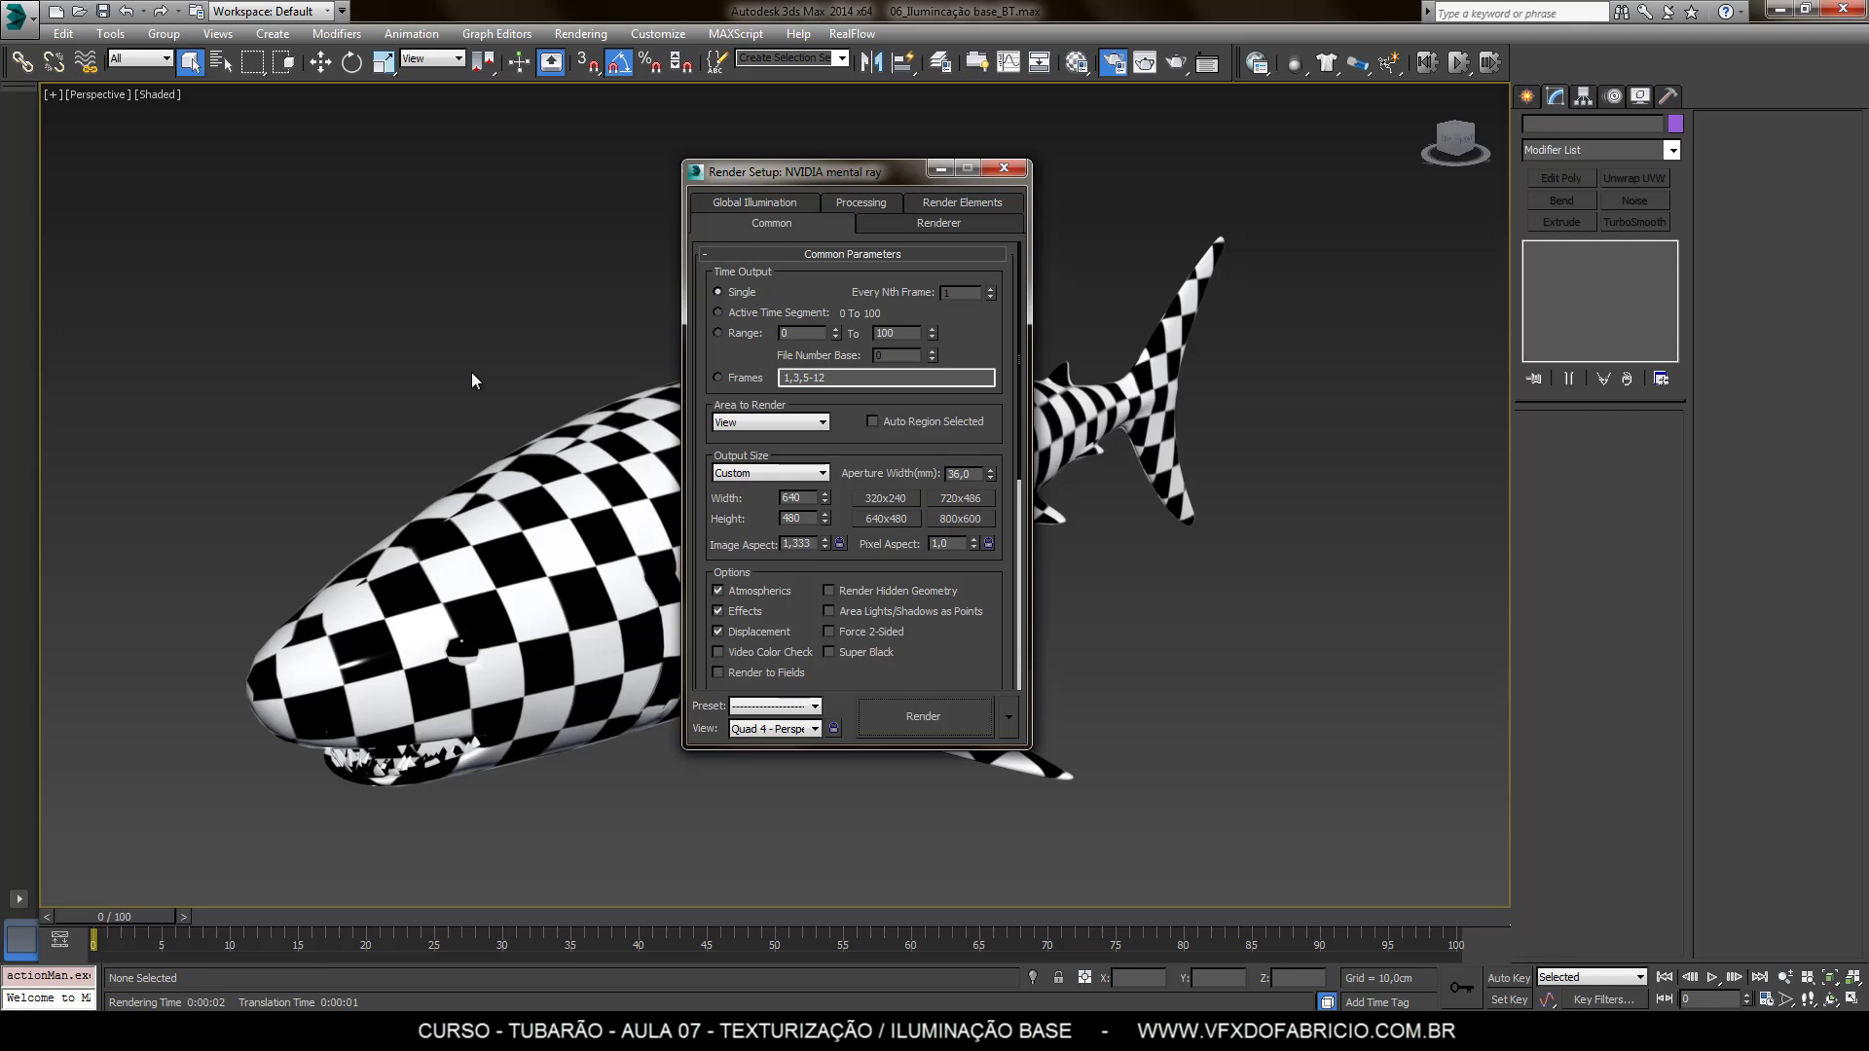
{"action": "left_click_drag", "start_coordinate": [943, 677], "coordinate": [945, 261]}
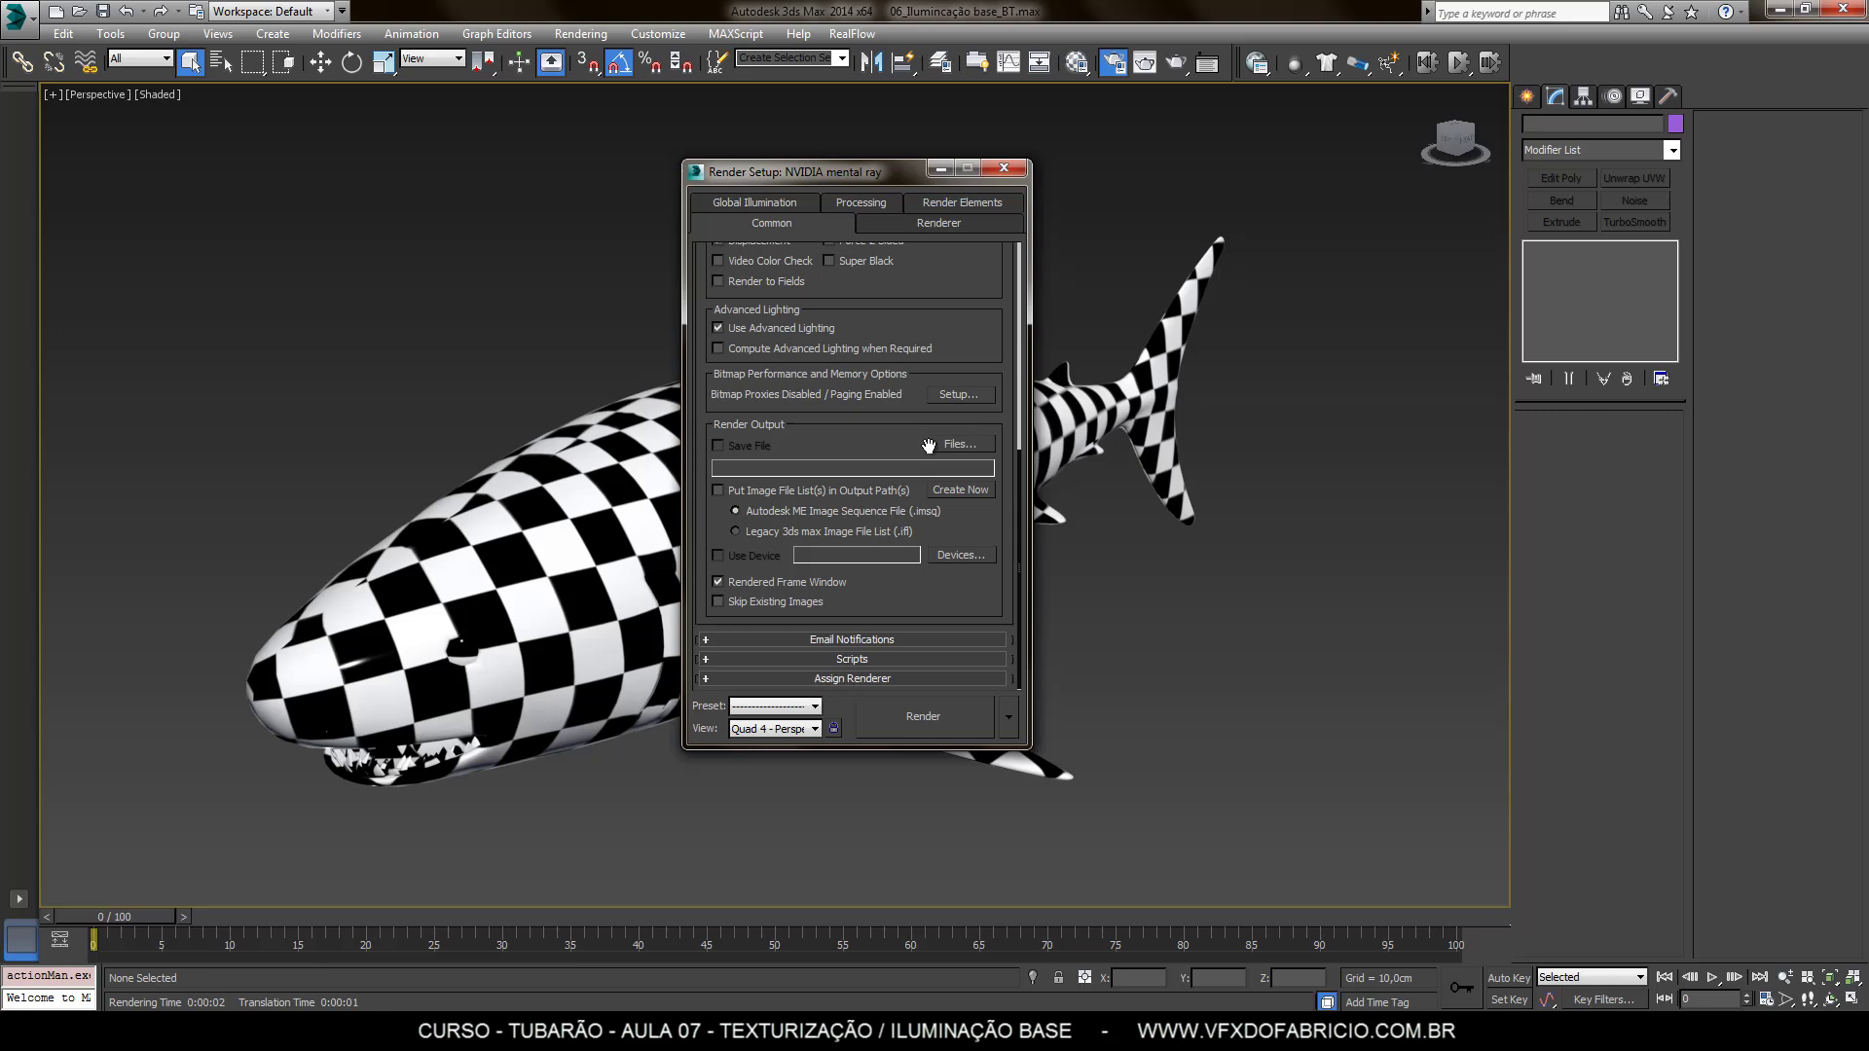
{"action": "scroll", "coordinate": [944, 282], "scroll_direction": "up", "scroll_amount": 5}
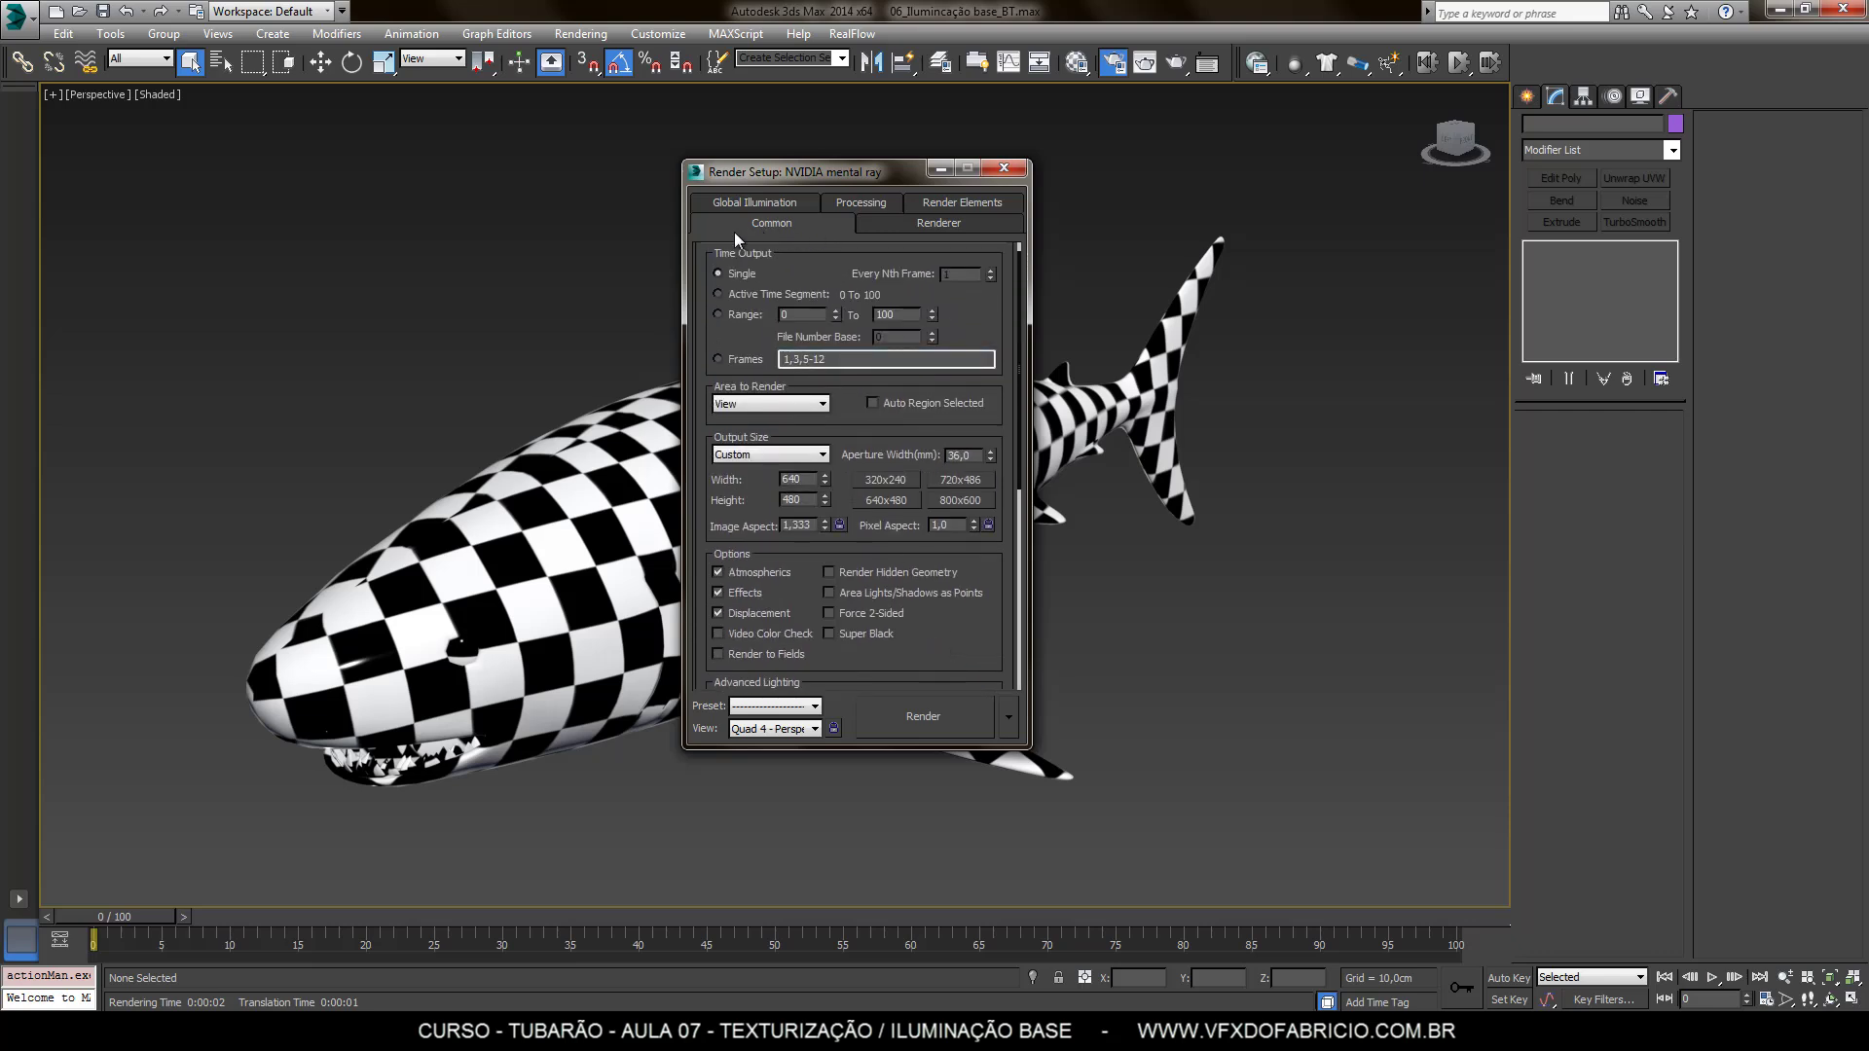
{"action": "scroll", "coordinate": [870, 633], "scroll_direction": "down", "scroll_amount": 5}
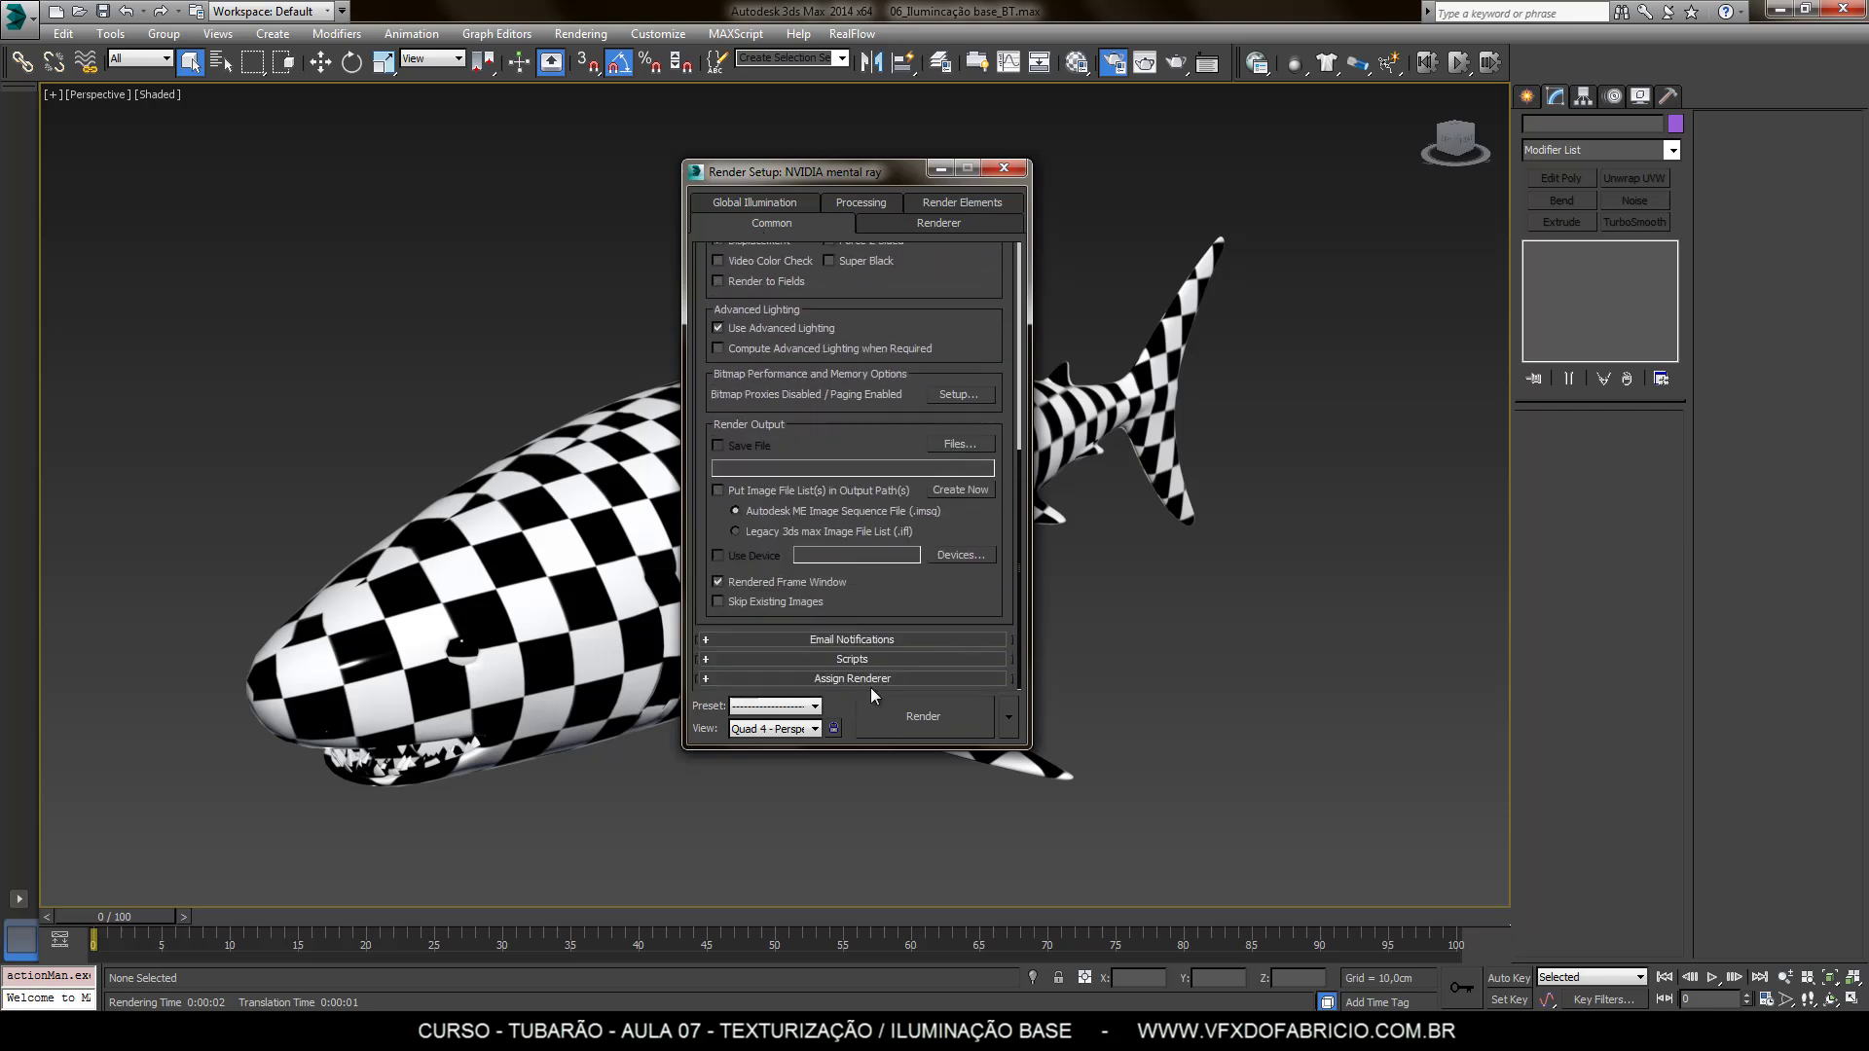
{"action": "left_click", "coordinate": [907, 679]}
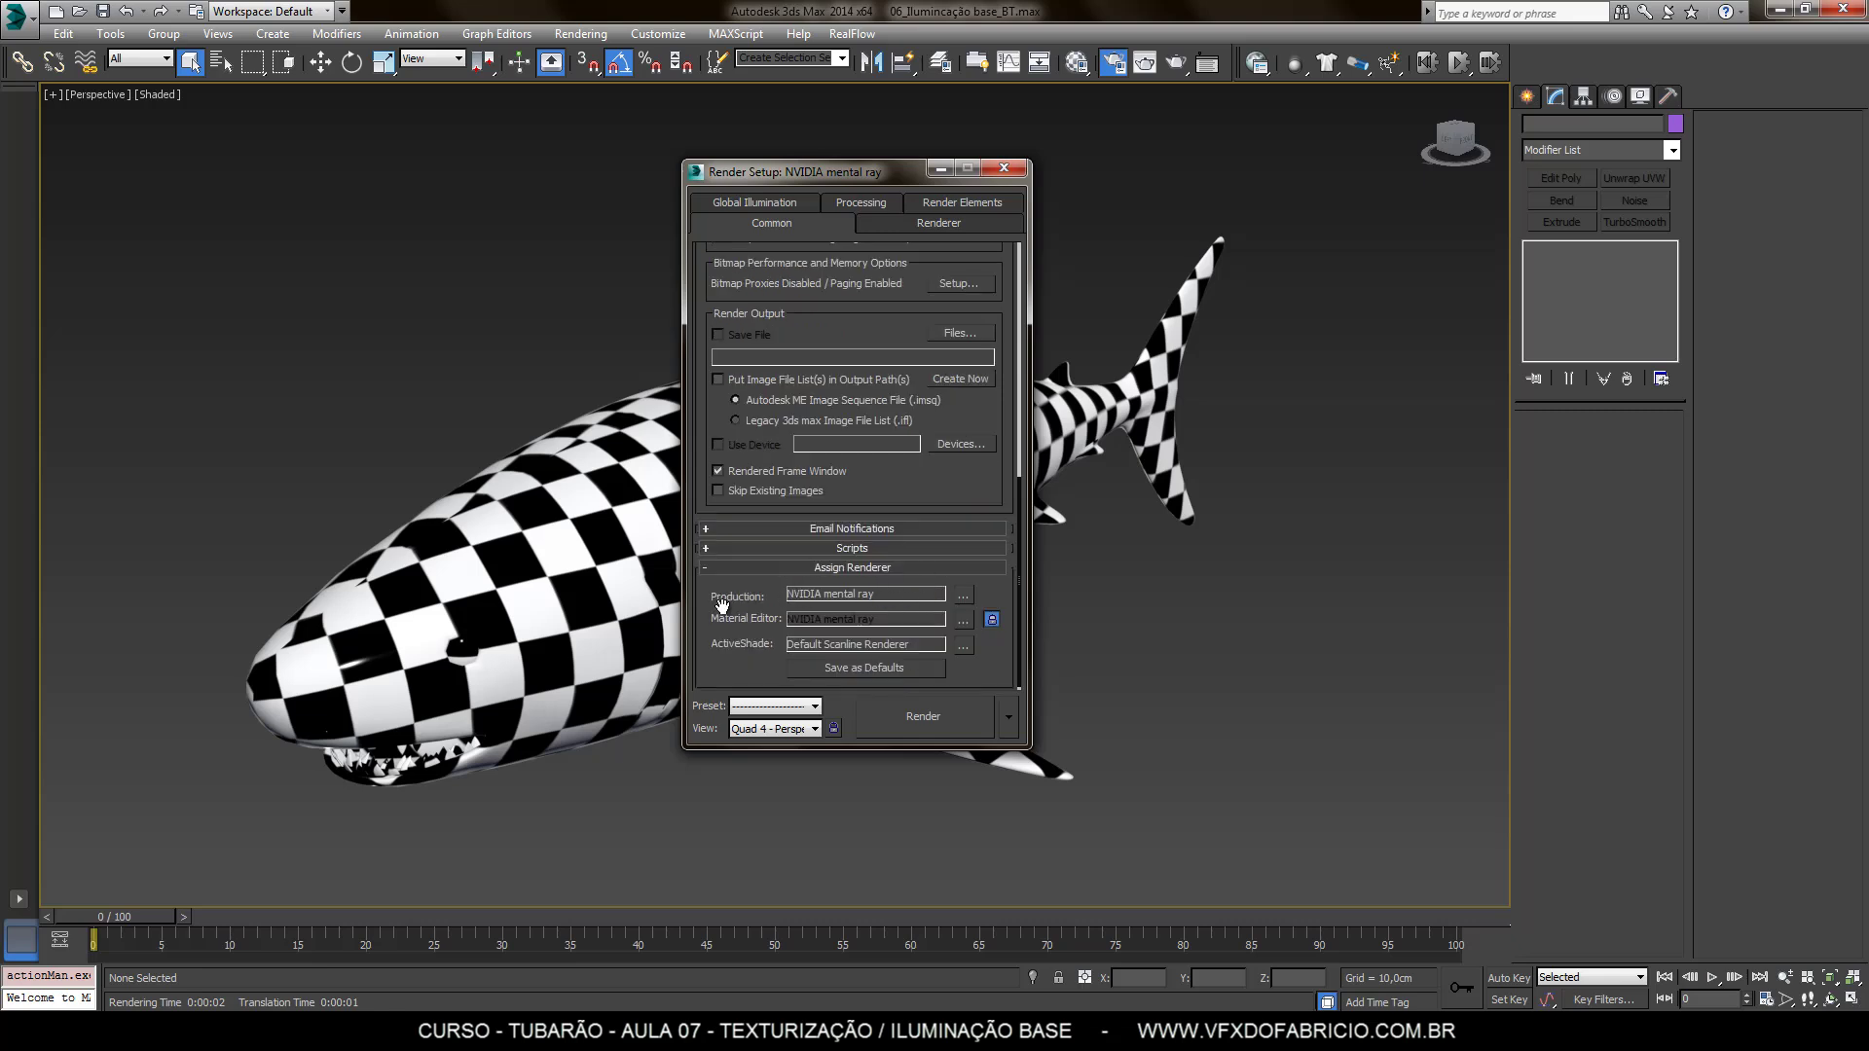
{"action": "left_click", "coordinate": [972, 596]}
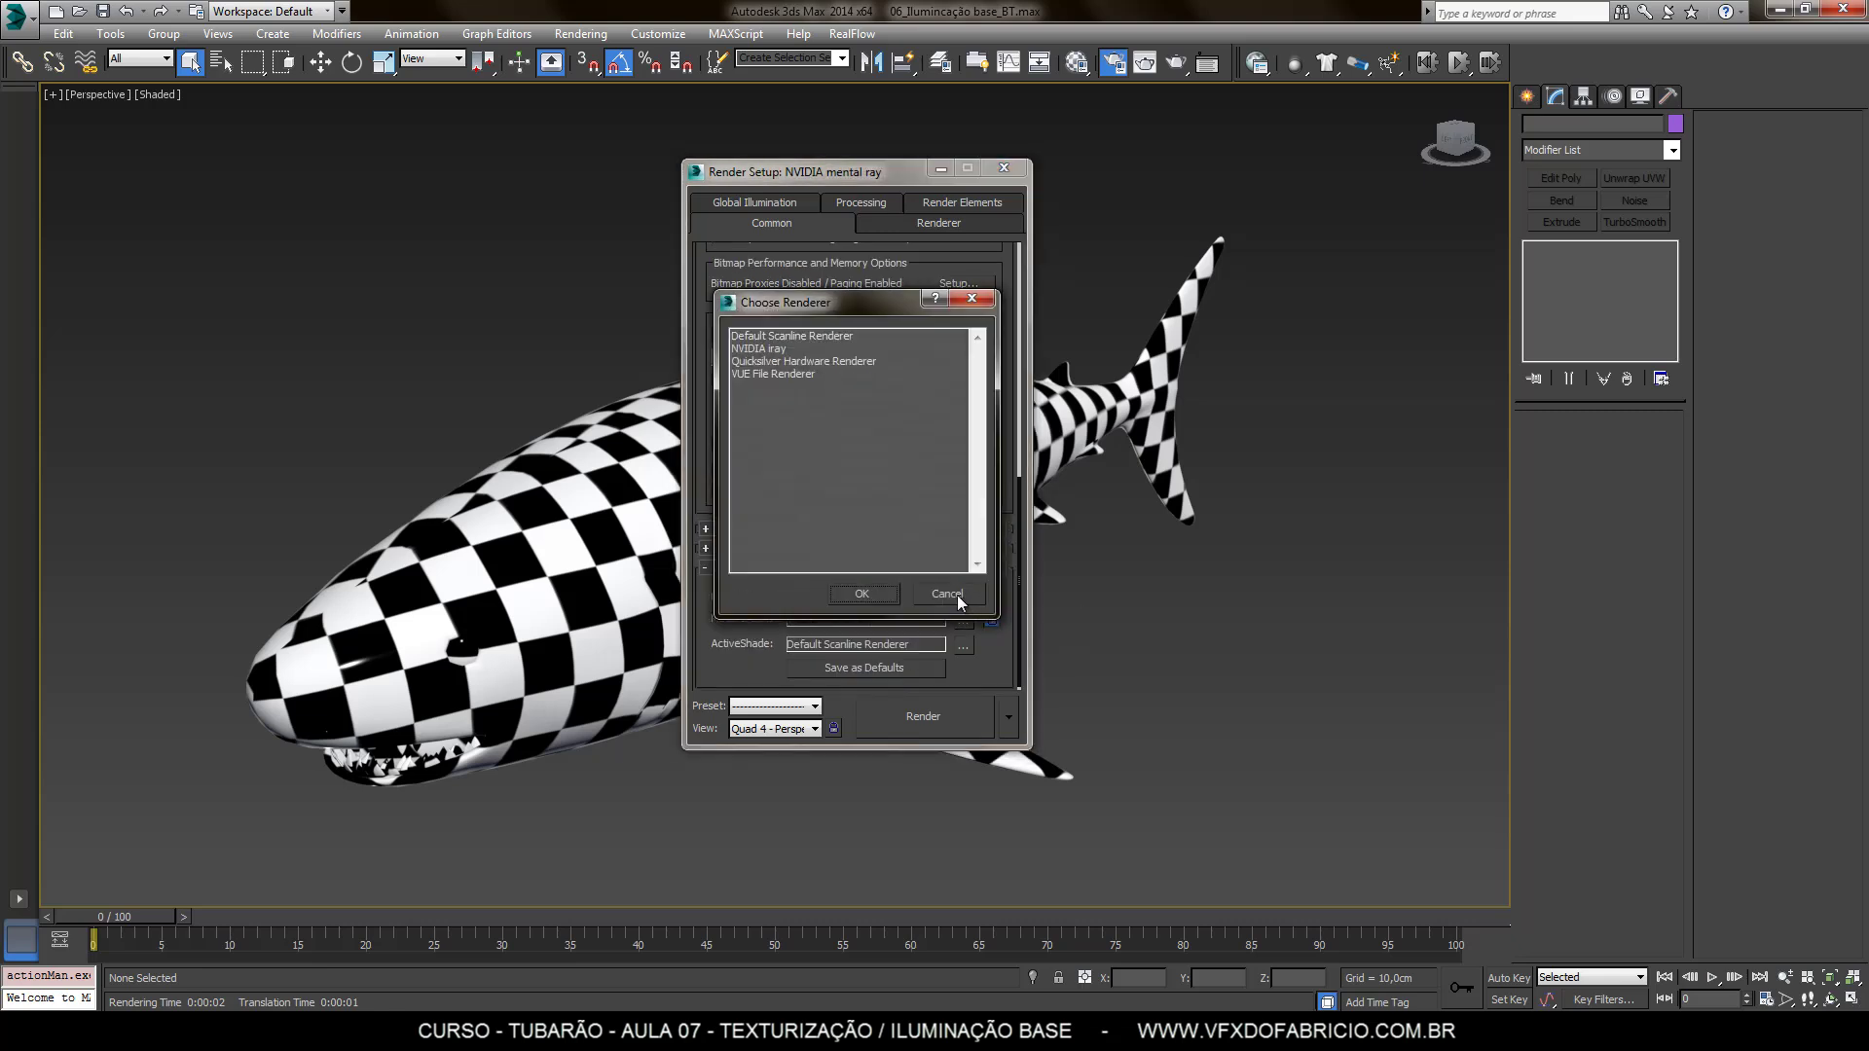
{"action": "left_click_drag", "start_coordinate": [875, 303], "coordinate": [1222, 242]}
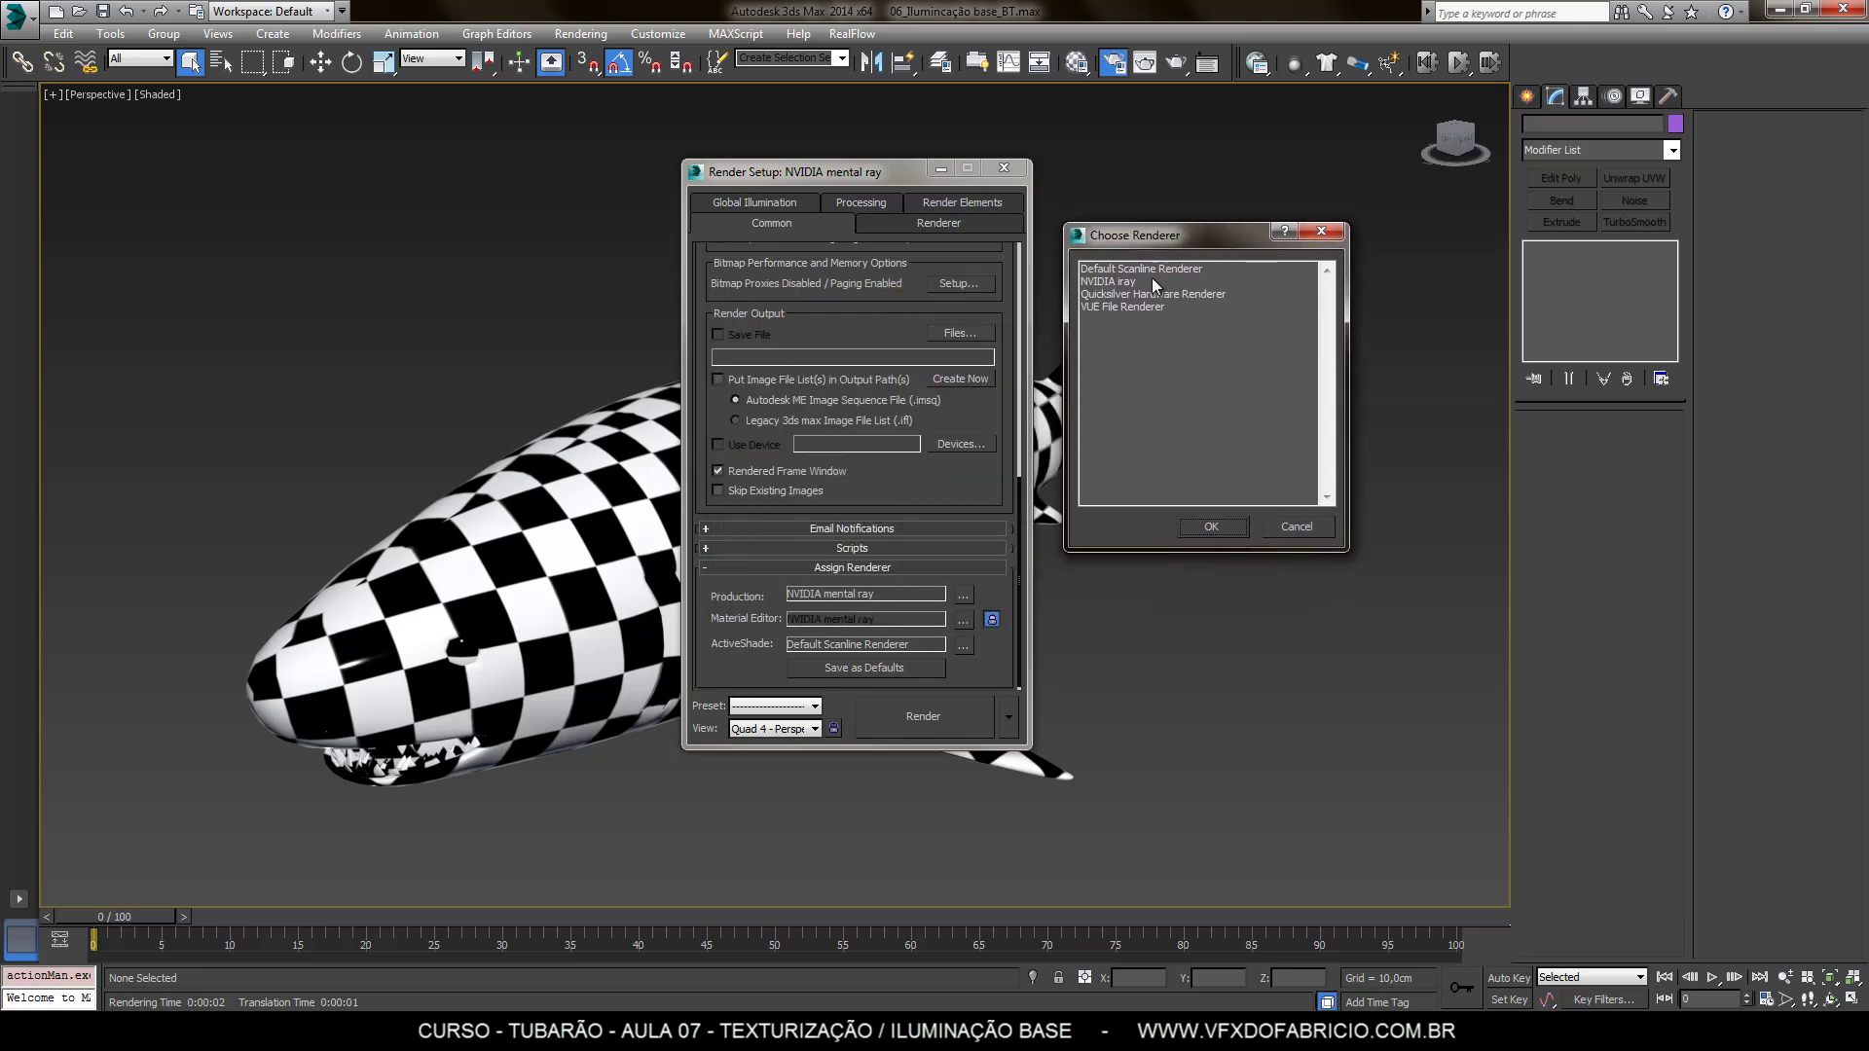
{"action": "left_click", "coordinate": [1102, 270]}
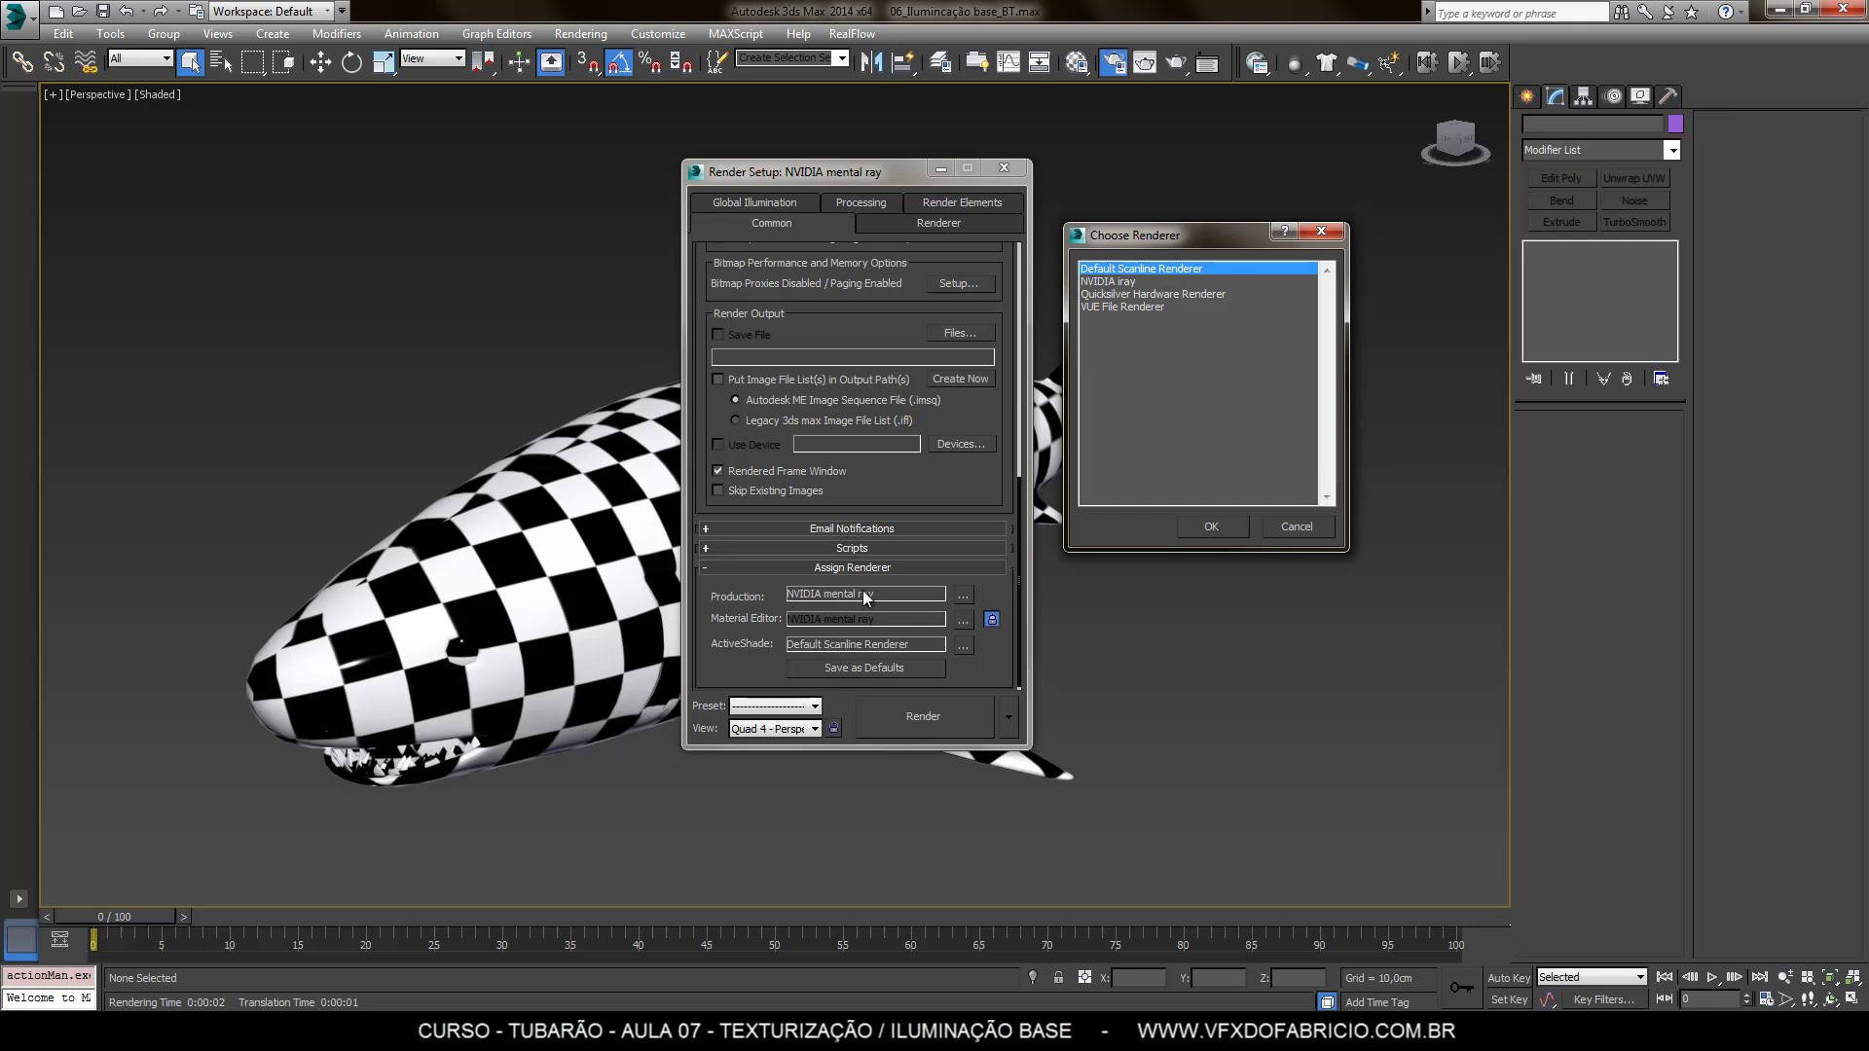
{"action": "double_click", "coordinate": [1154, 267]}
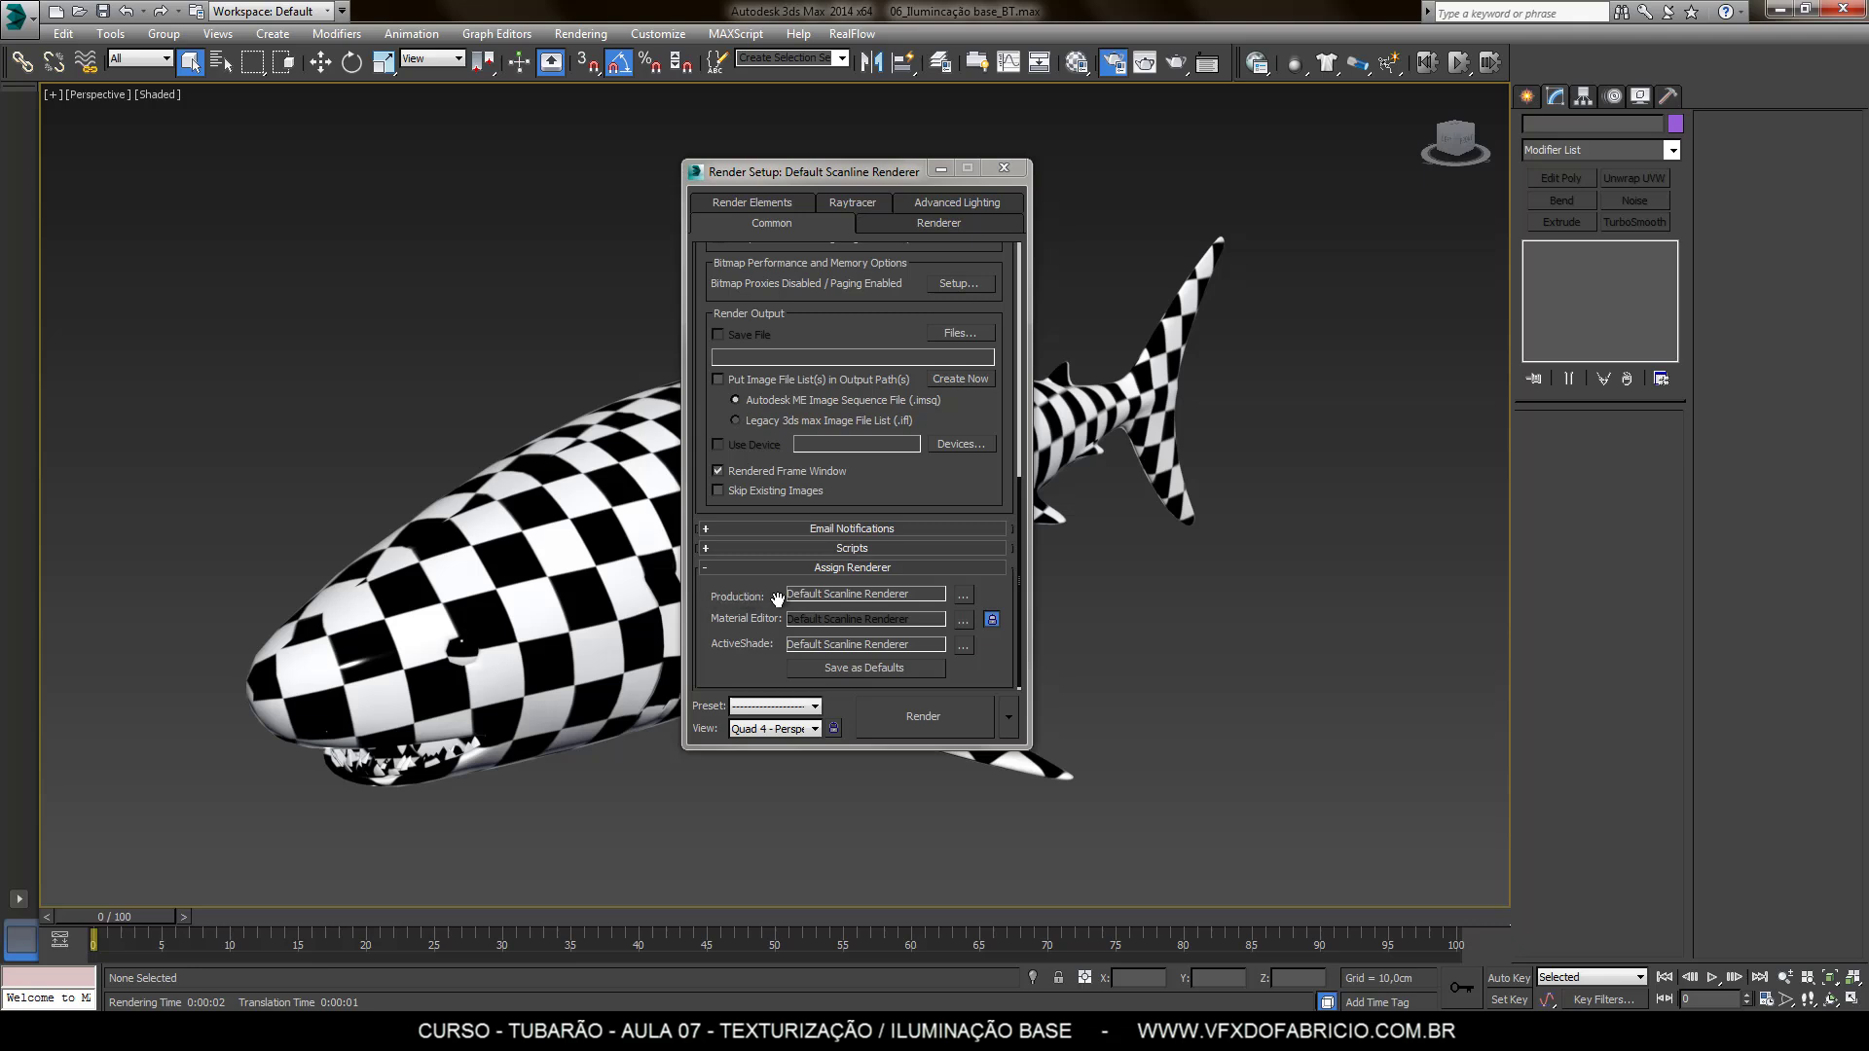
{"action": "left_click", "coordinate": [963, 596]}
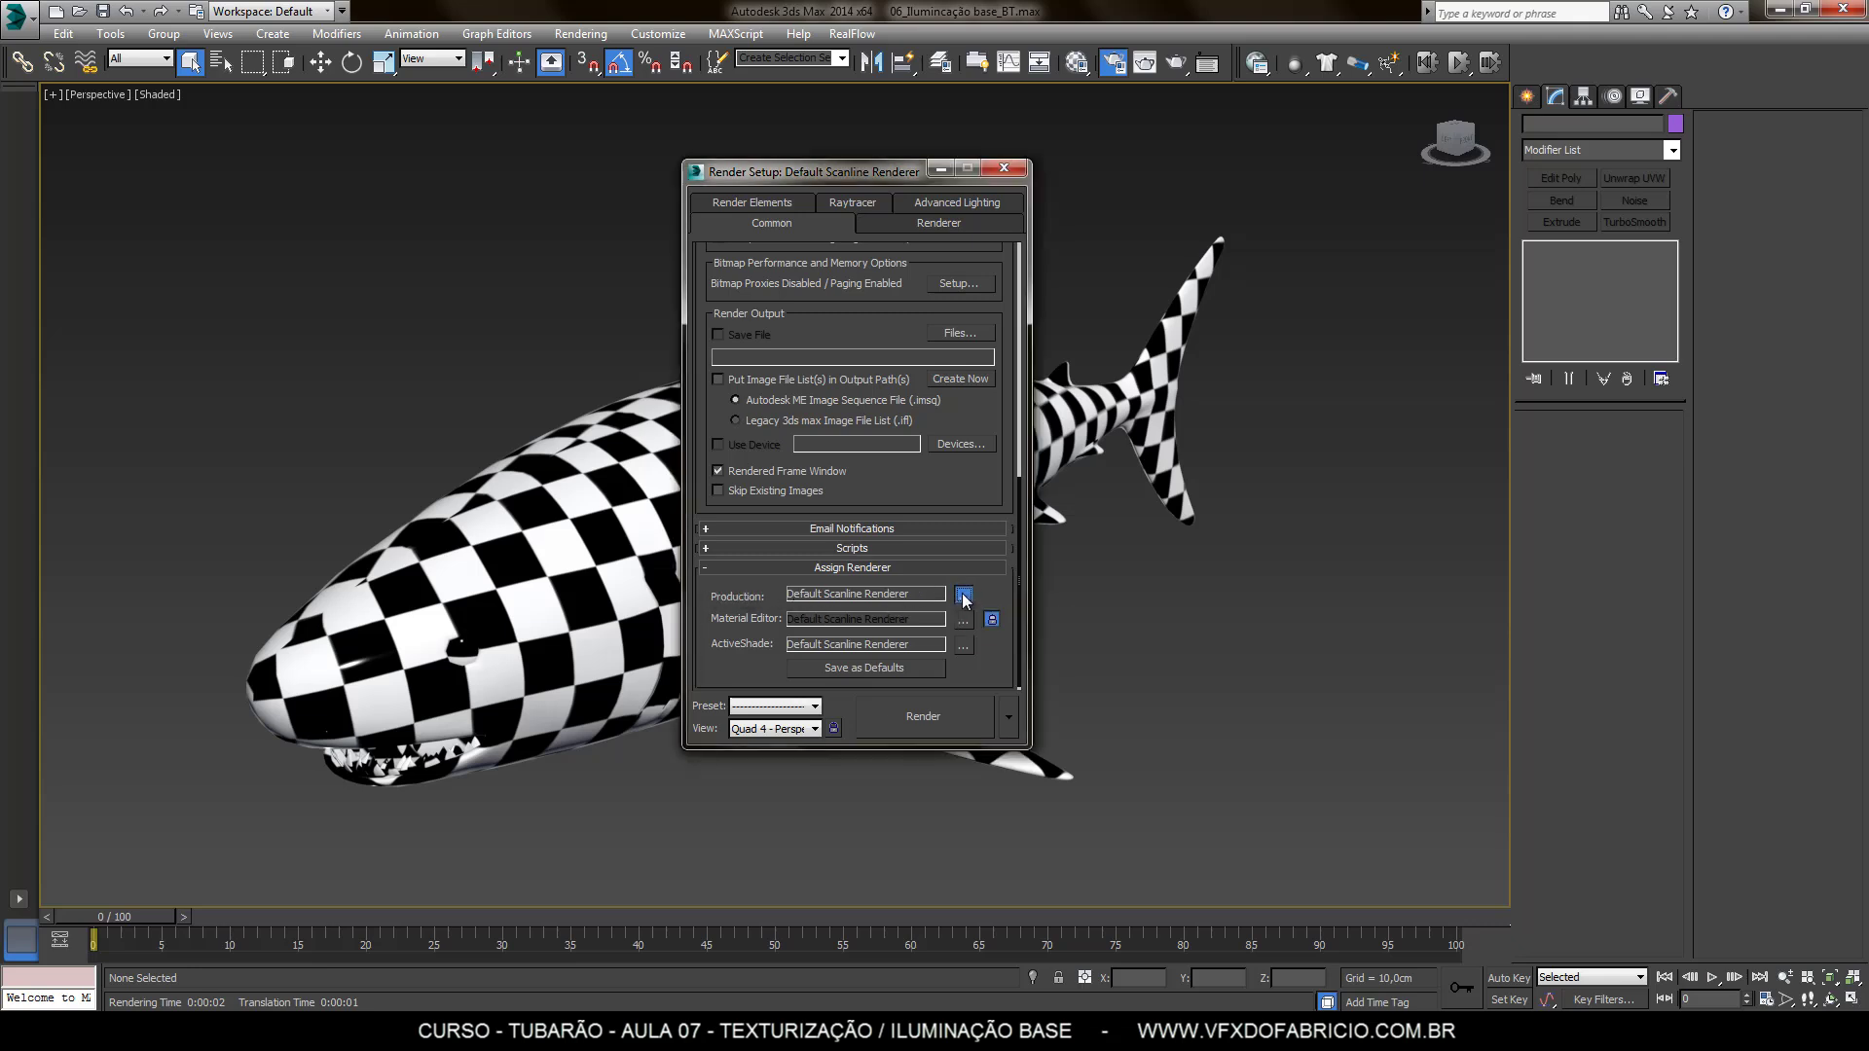
{"action": "left_click", "coordinate": [779, 348]}
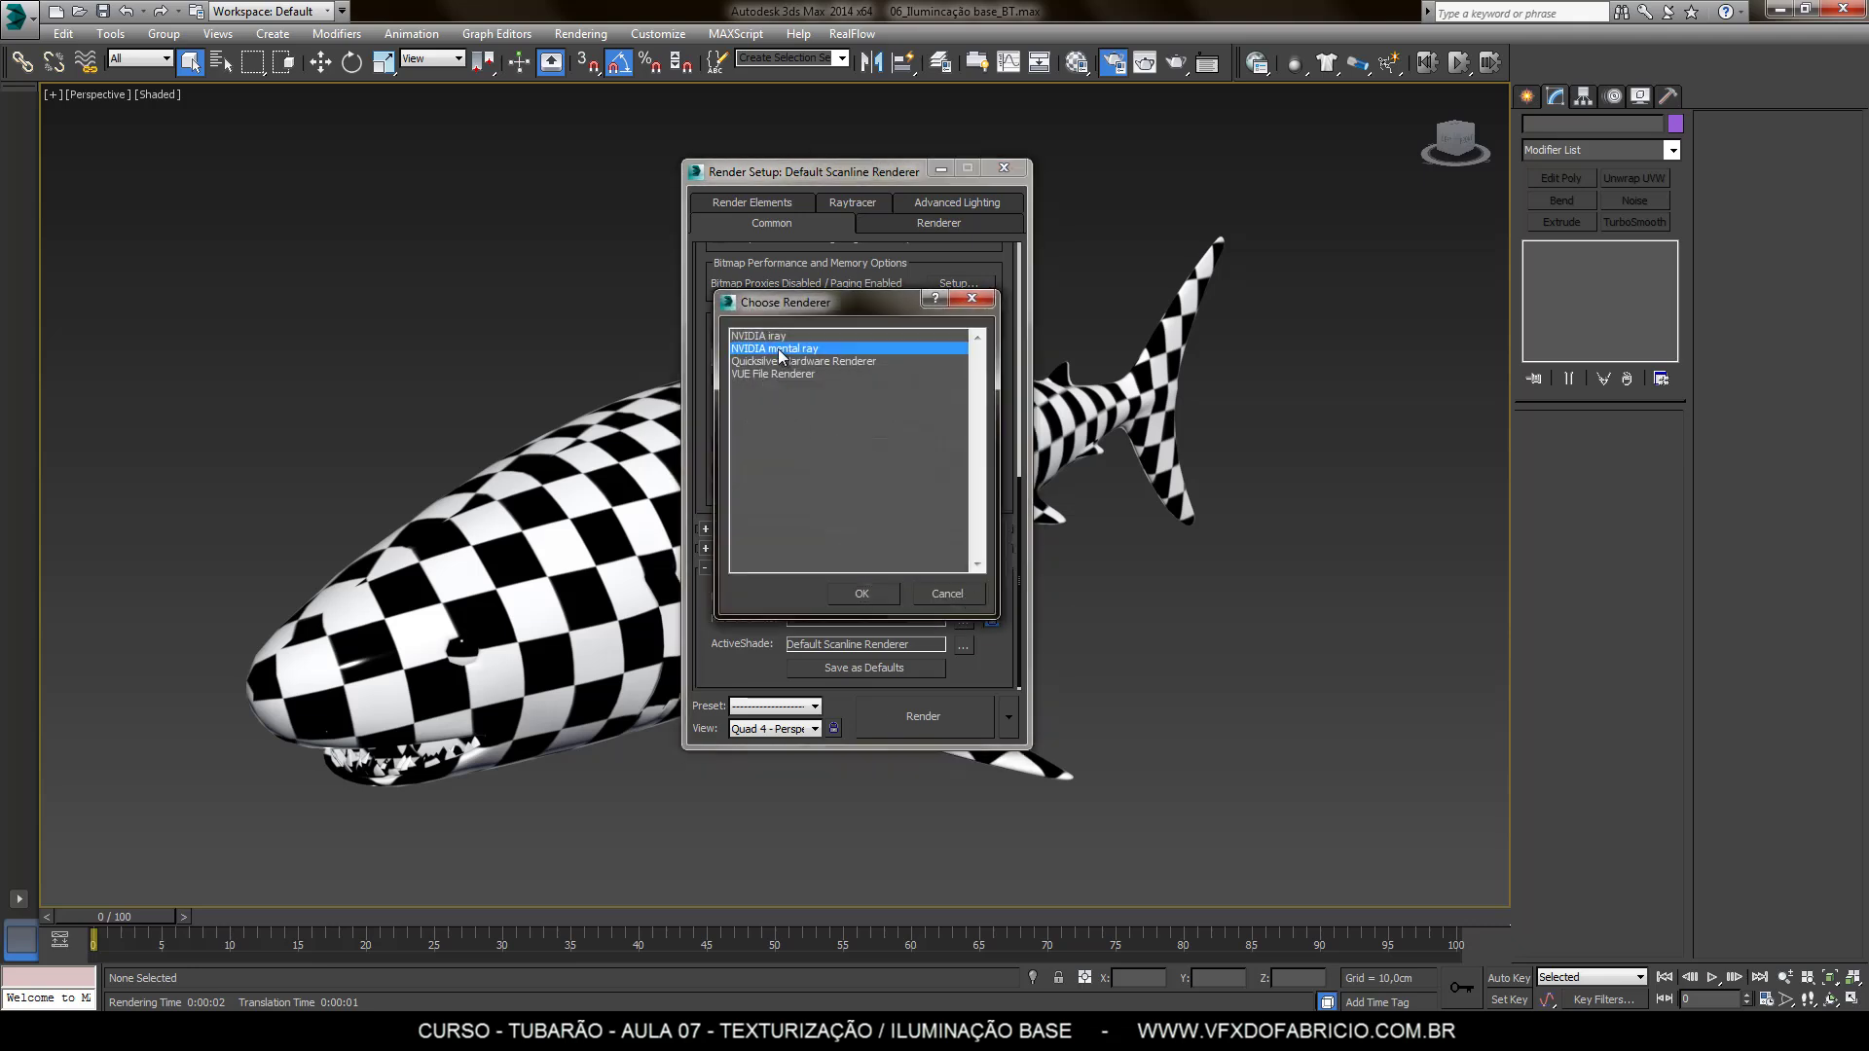
{"action": "left_click", "coordinate": [864, 594]}
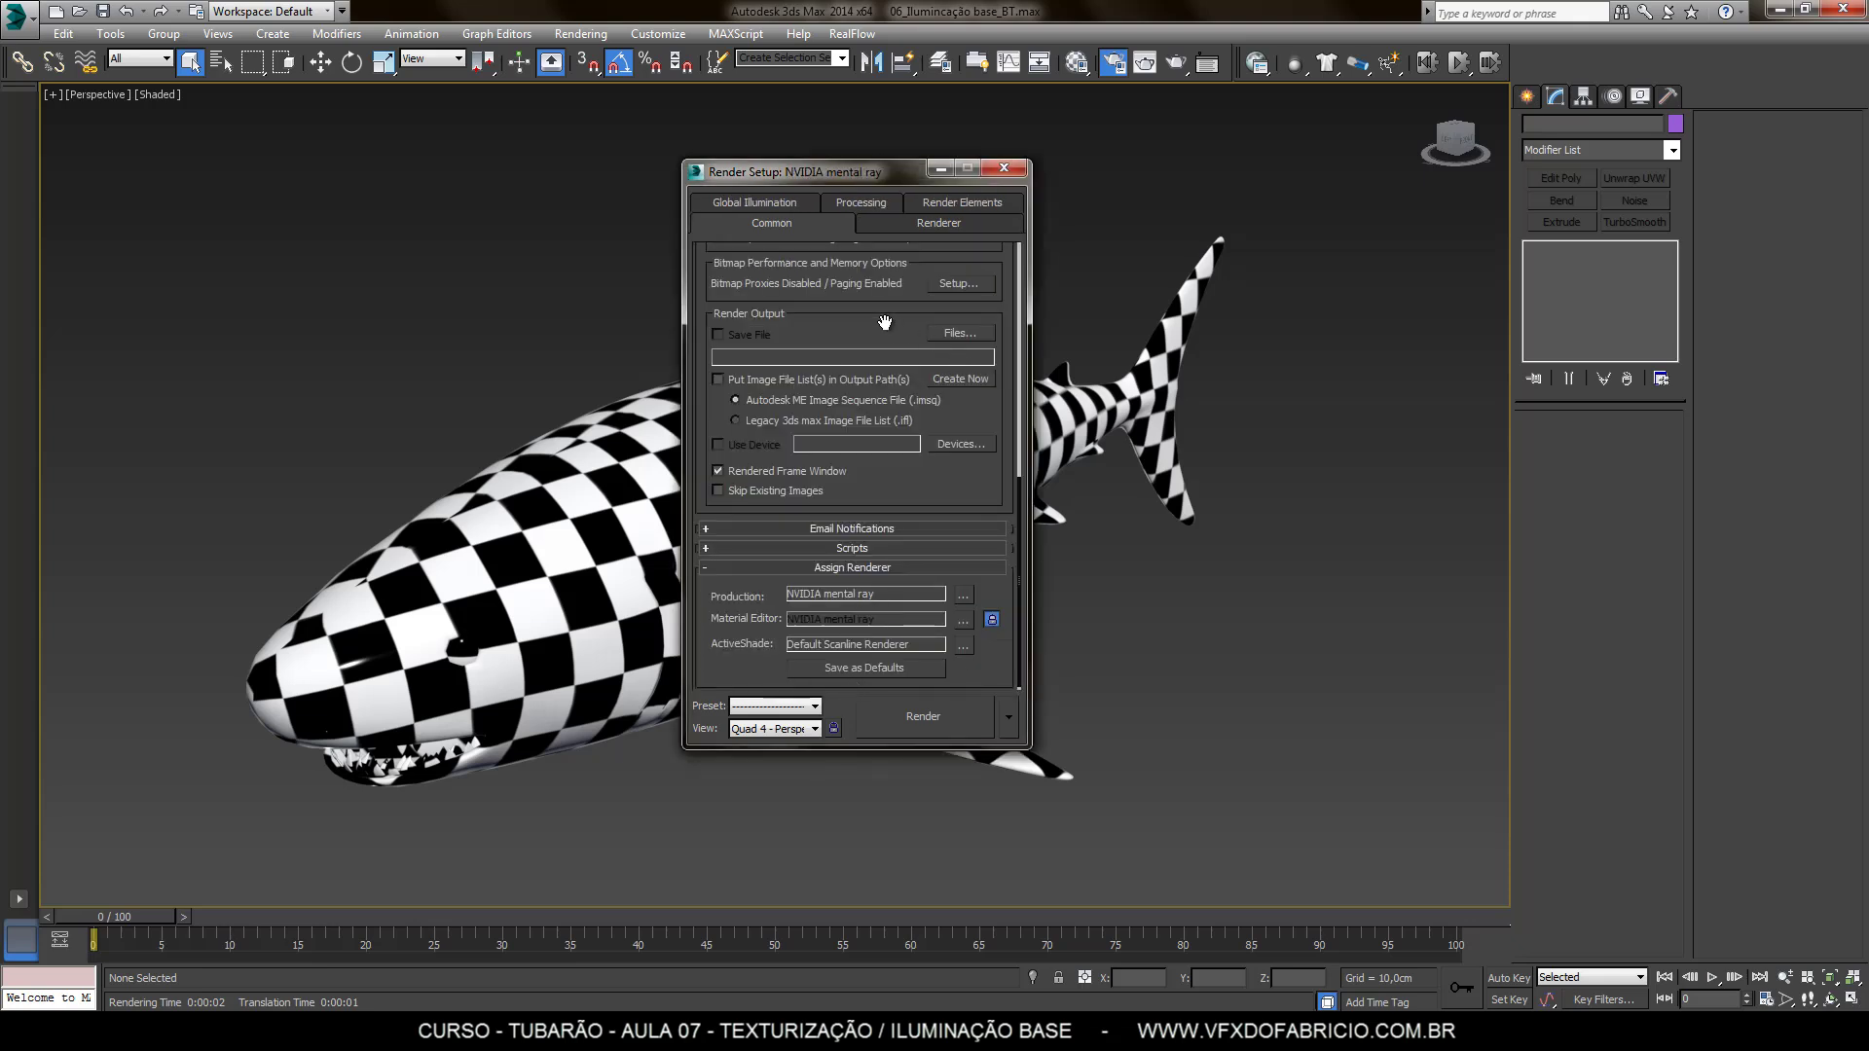
{"action": "scroll", "coordinate": [849, 382], "scroll_direction": "up", "scroll_amount": 3}
{"action": "scroll", "coordinate": [849, 382], "scroll_direction": "up", "scroll_amount": 3}
Set the output size to the HDTV (video) preset with height 480, giving 853 × 480
{"action": "scroll", "coordinate": [834, 444], "scroll_direction": "up", "scroll_amount": 2}
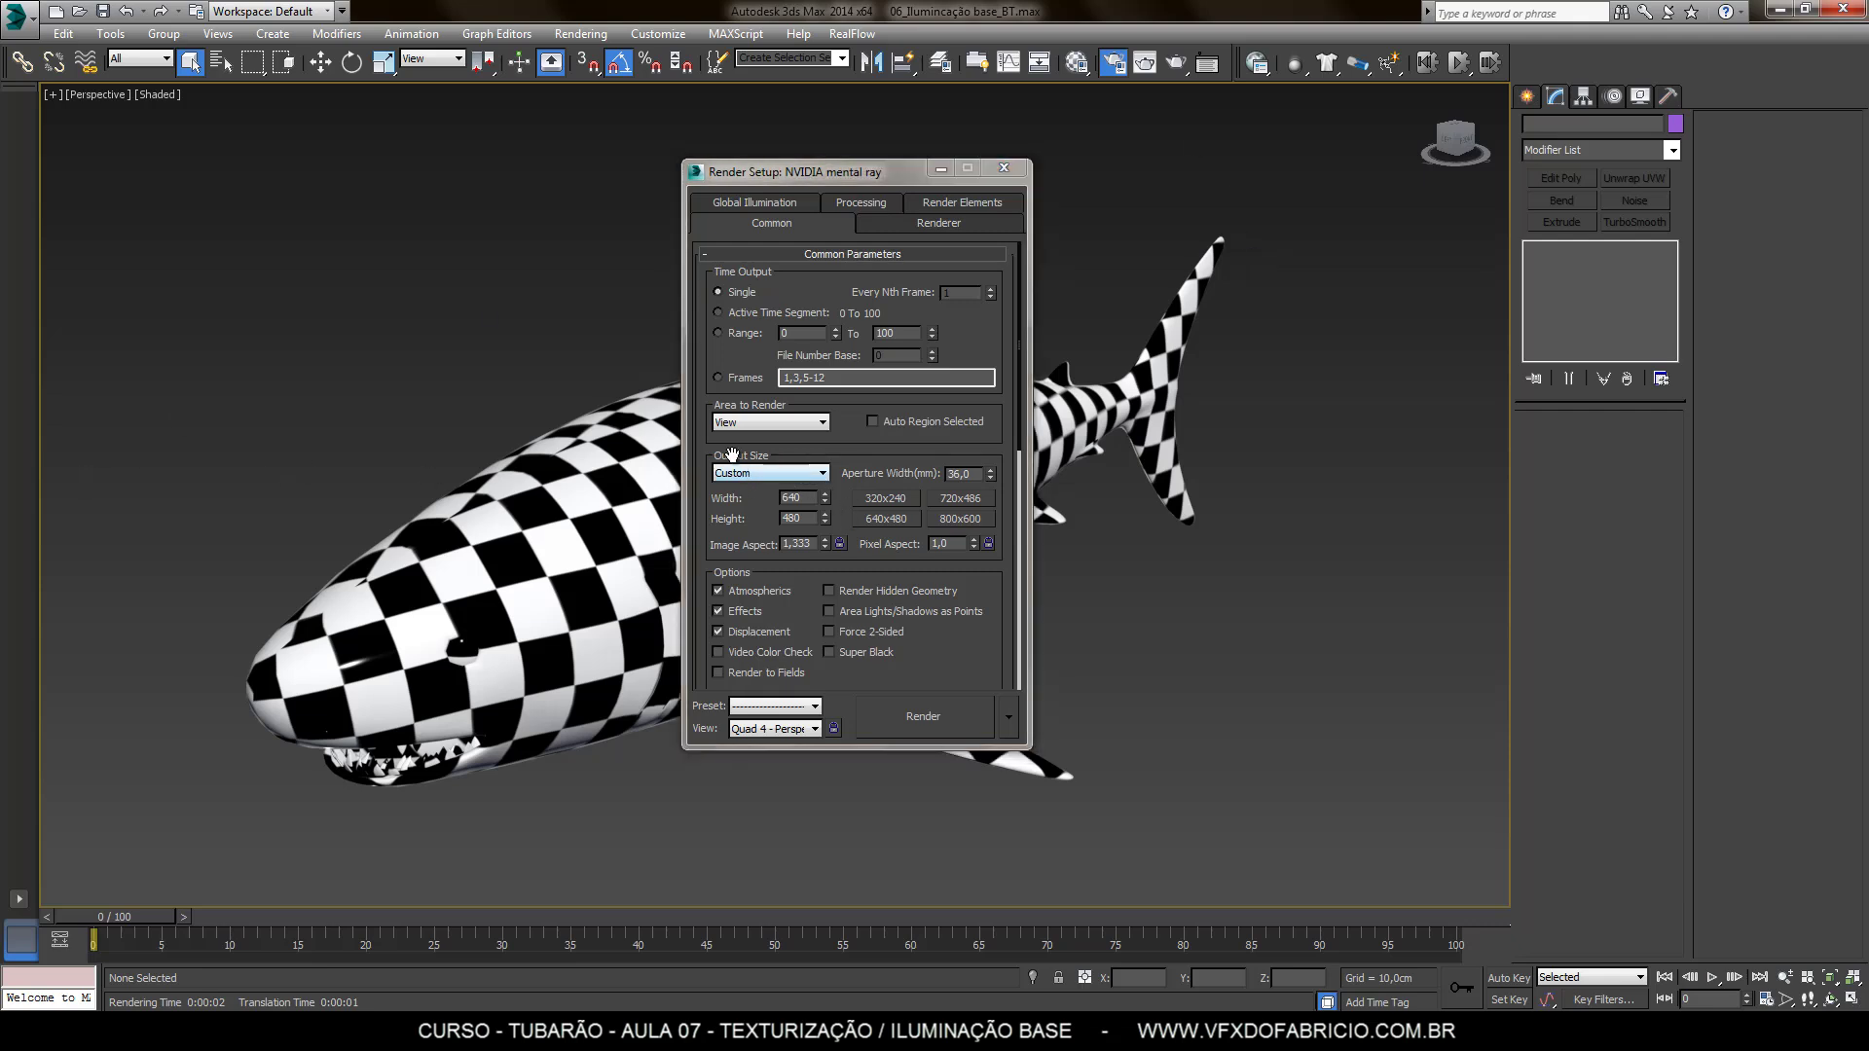
{"action": "left_click", "coordinate": [767, 474]}
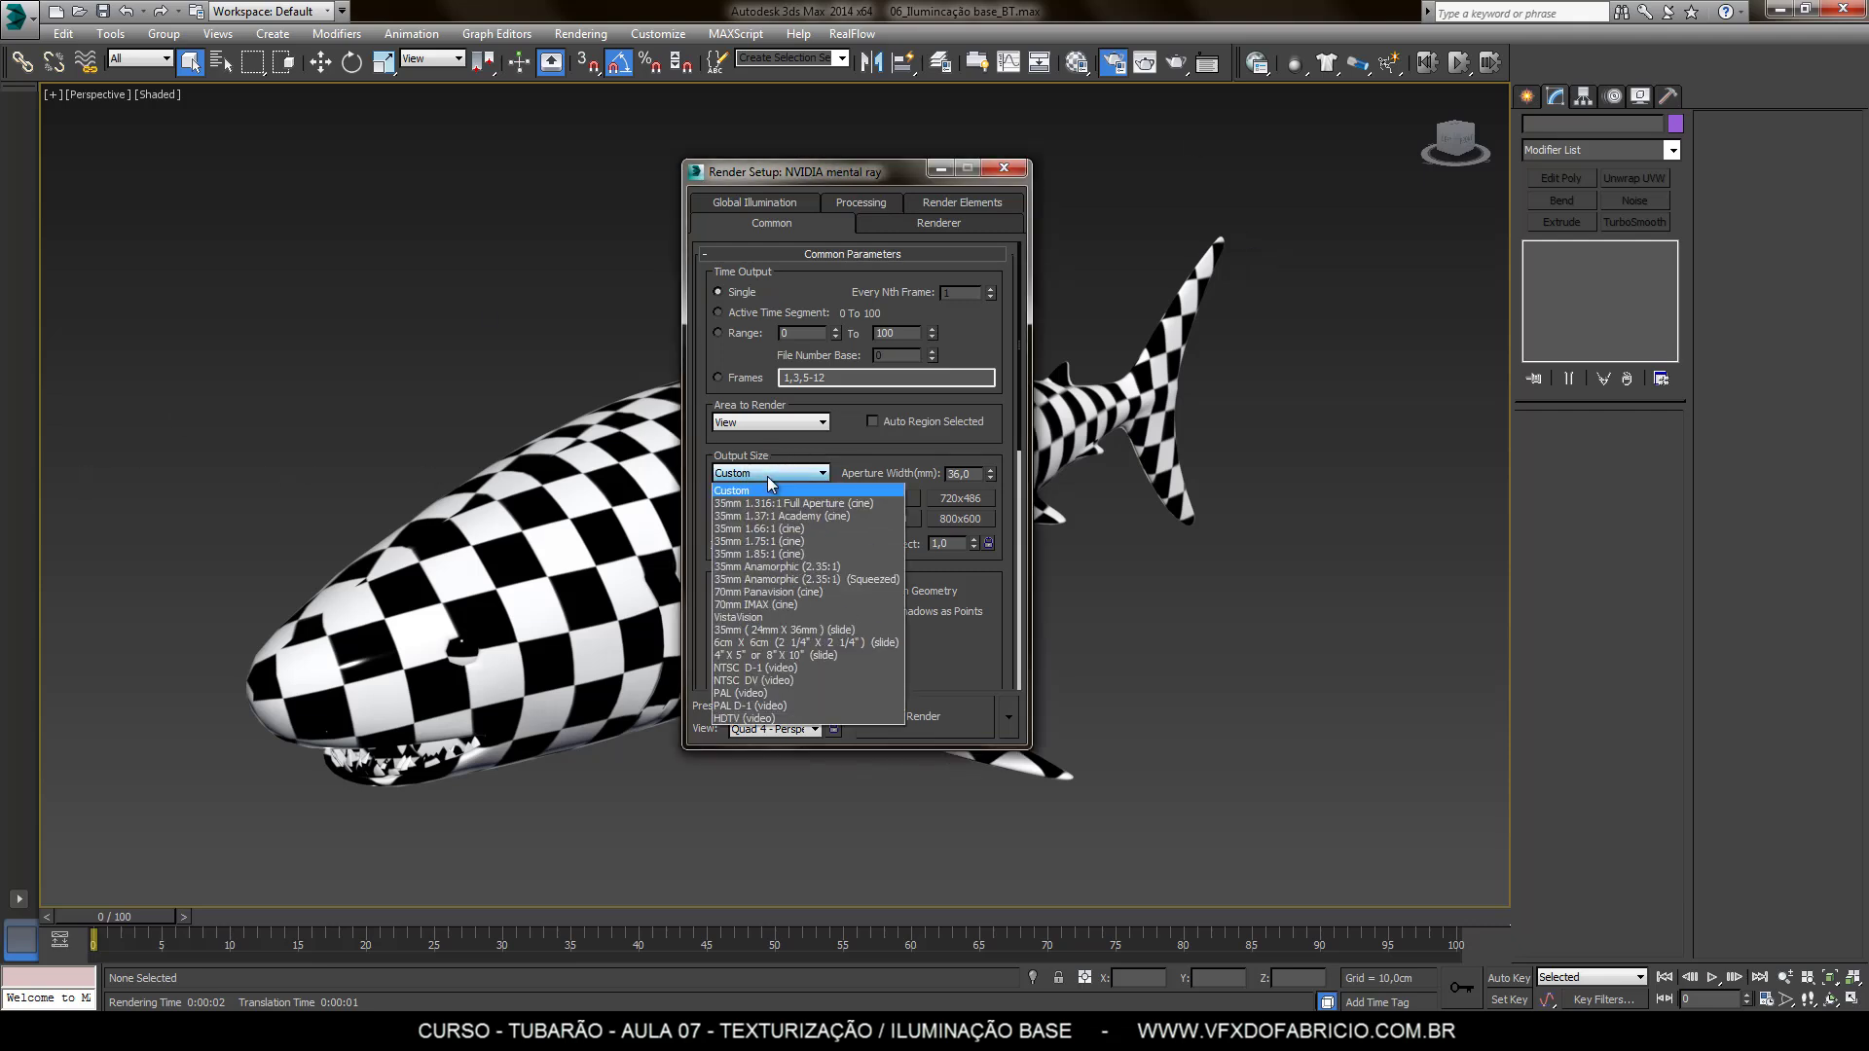
{"action": "left_click", "coordinate": [749, 718]}
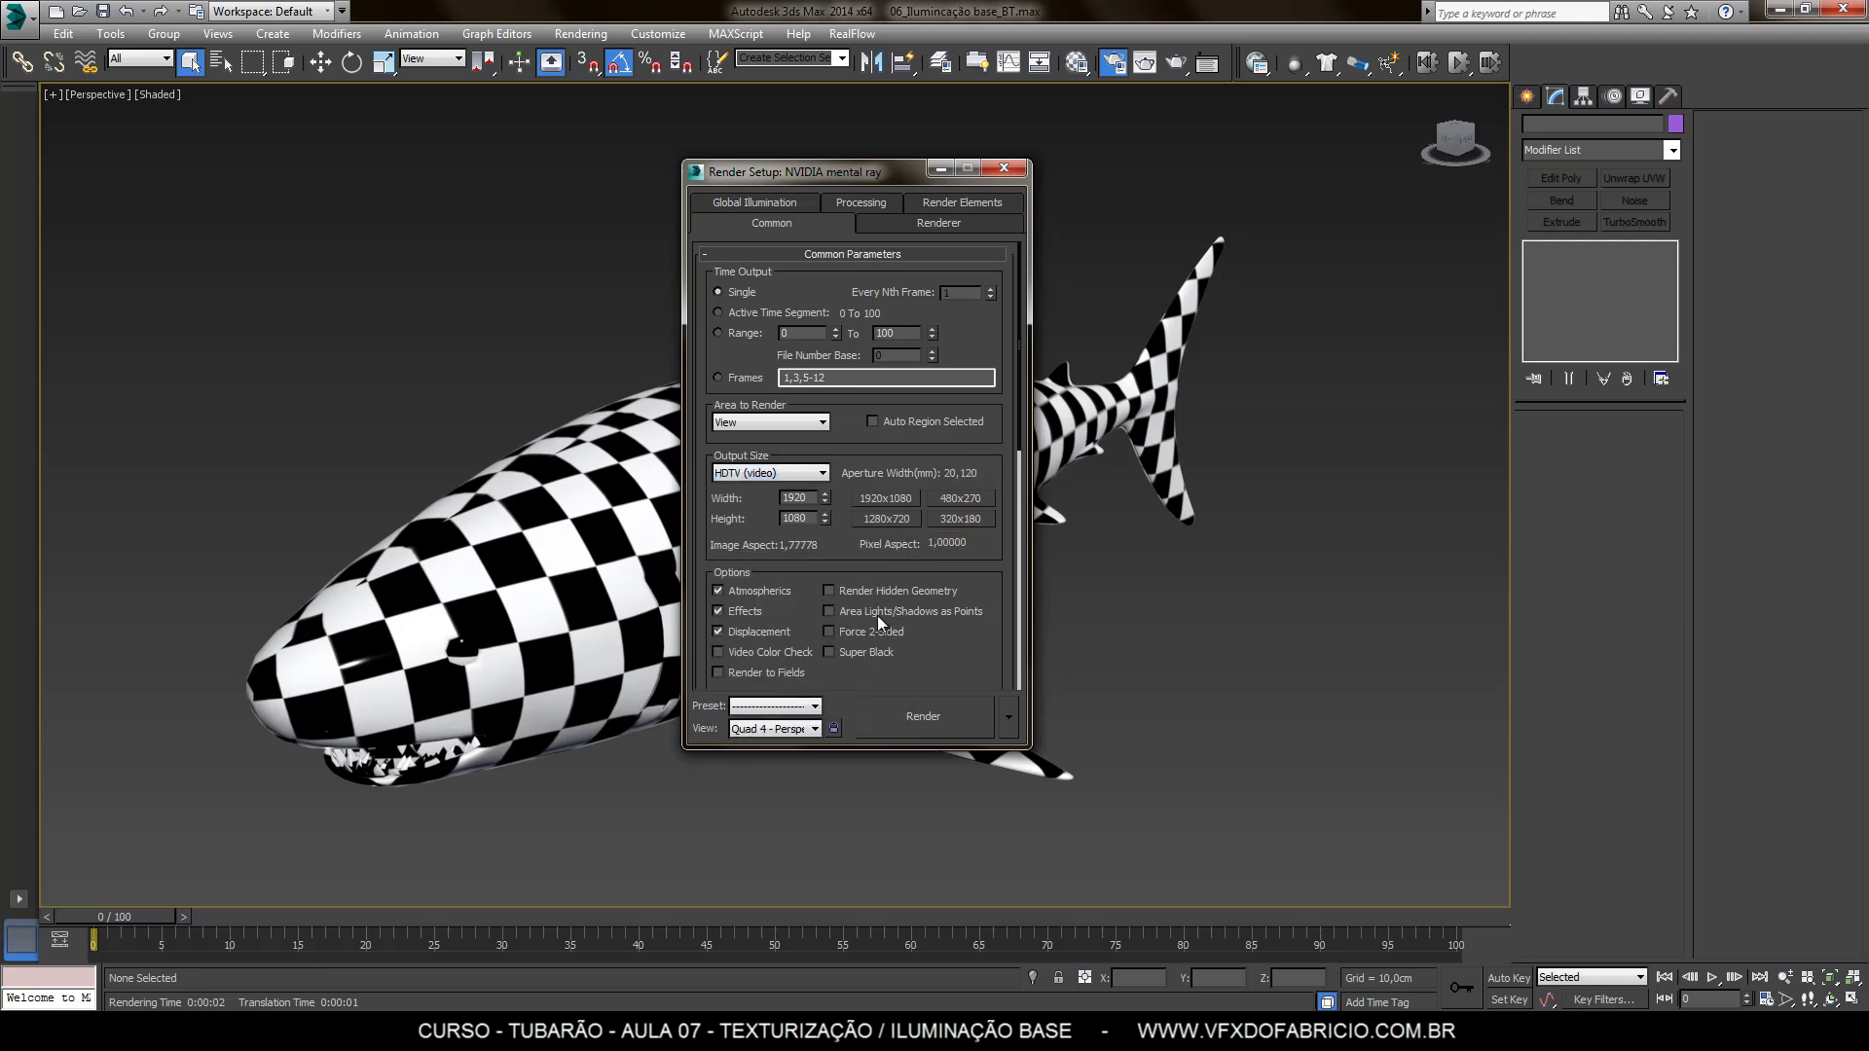
{"action": "double_click", "coordinate": [798, 518]}
{"action": "type", "text": "480"}
{"action": "key", "text": "Return"}
{"action": "left_click", "coordinate": [829, 541]}
Set the Global Illumination Skylight mode to IBL
{"action": "left_click_drag", "start_coordinate": [786, 173], "coordinate": [845, 162]}
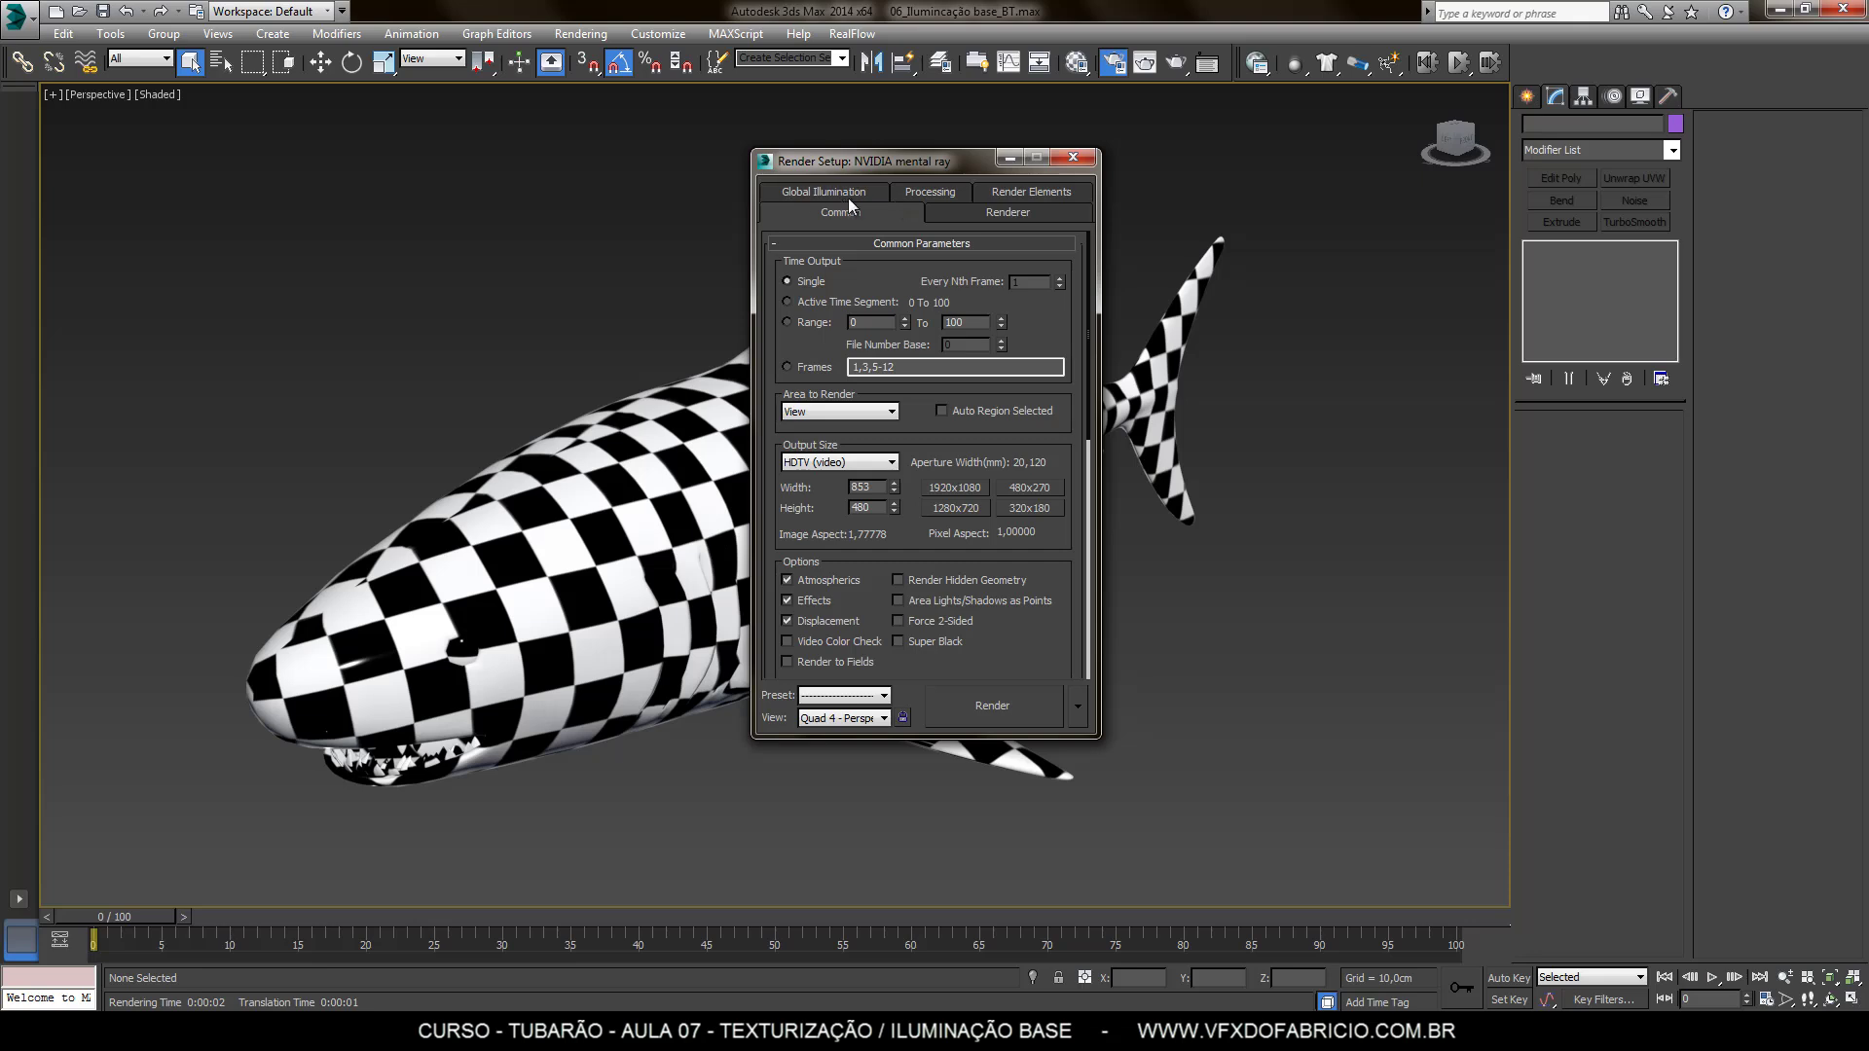
{"action": "left_click", "coordinate": [837, 195]}
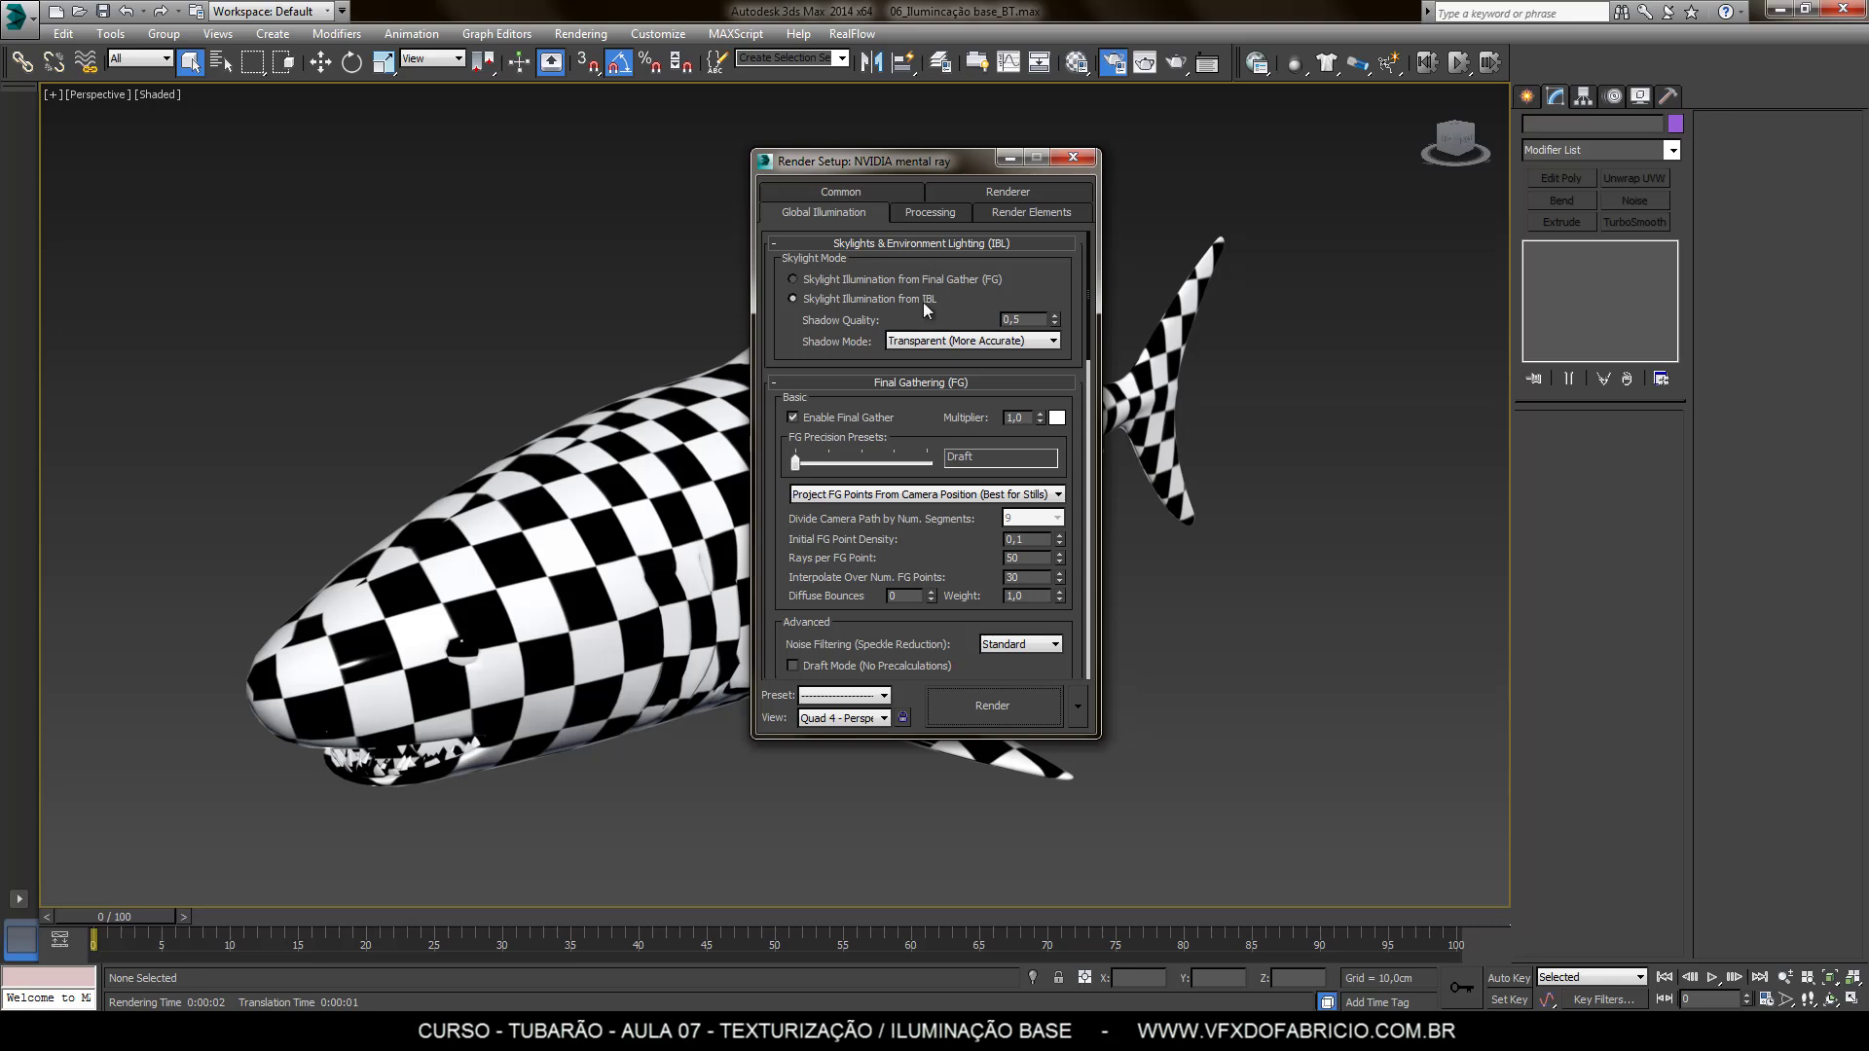
{"action": "left_click", "coordinate": [792, 279]}
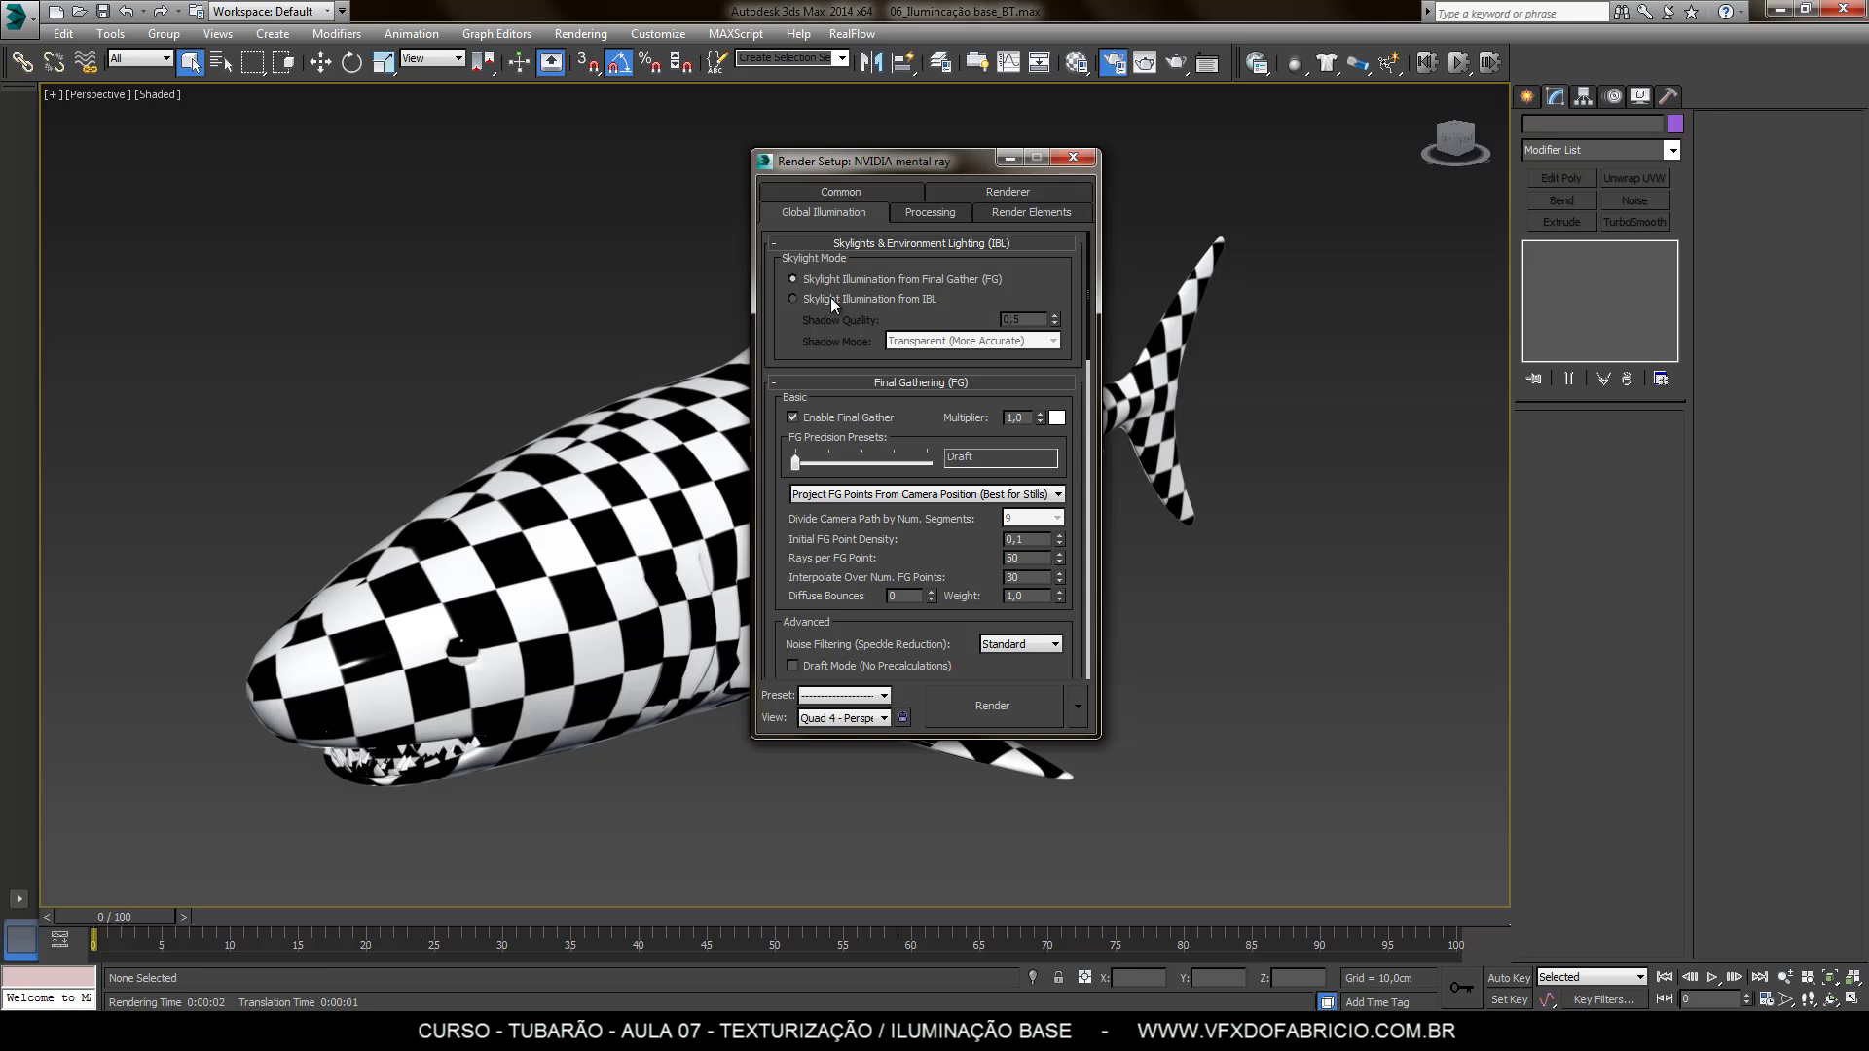
{"action": "left_click", "coordinate": [831, 298]}
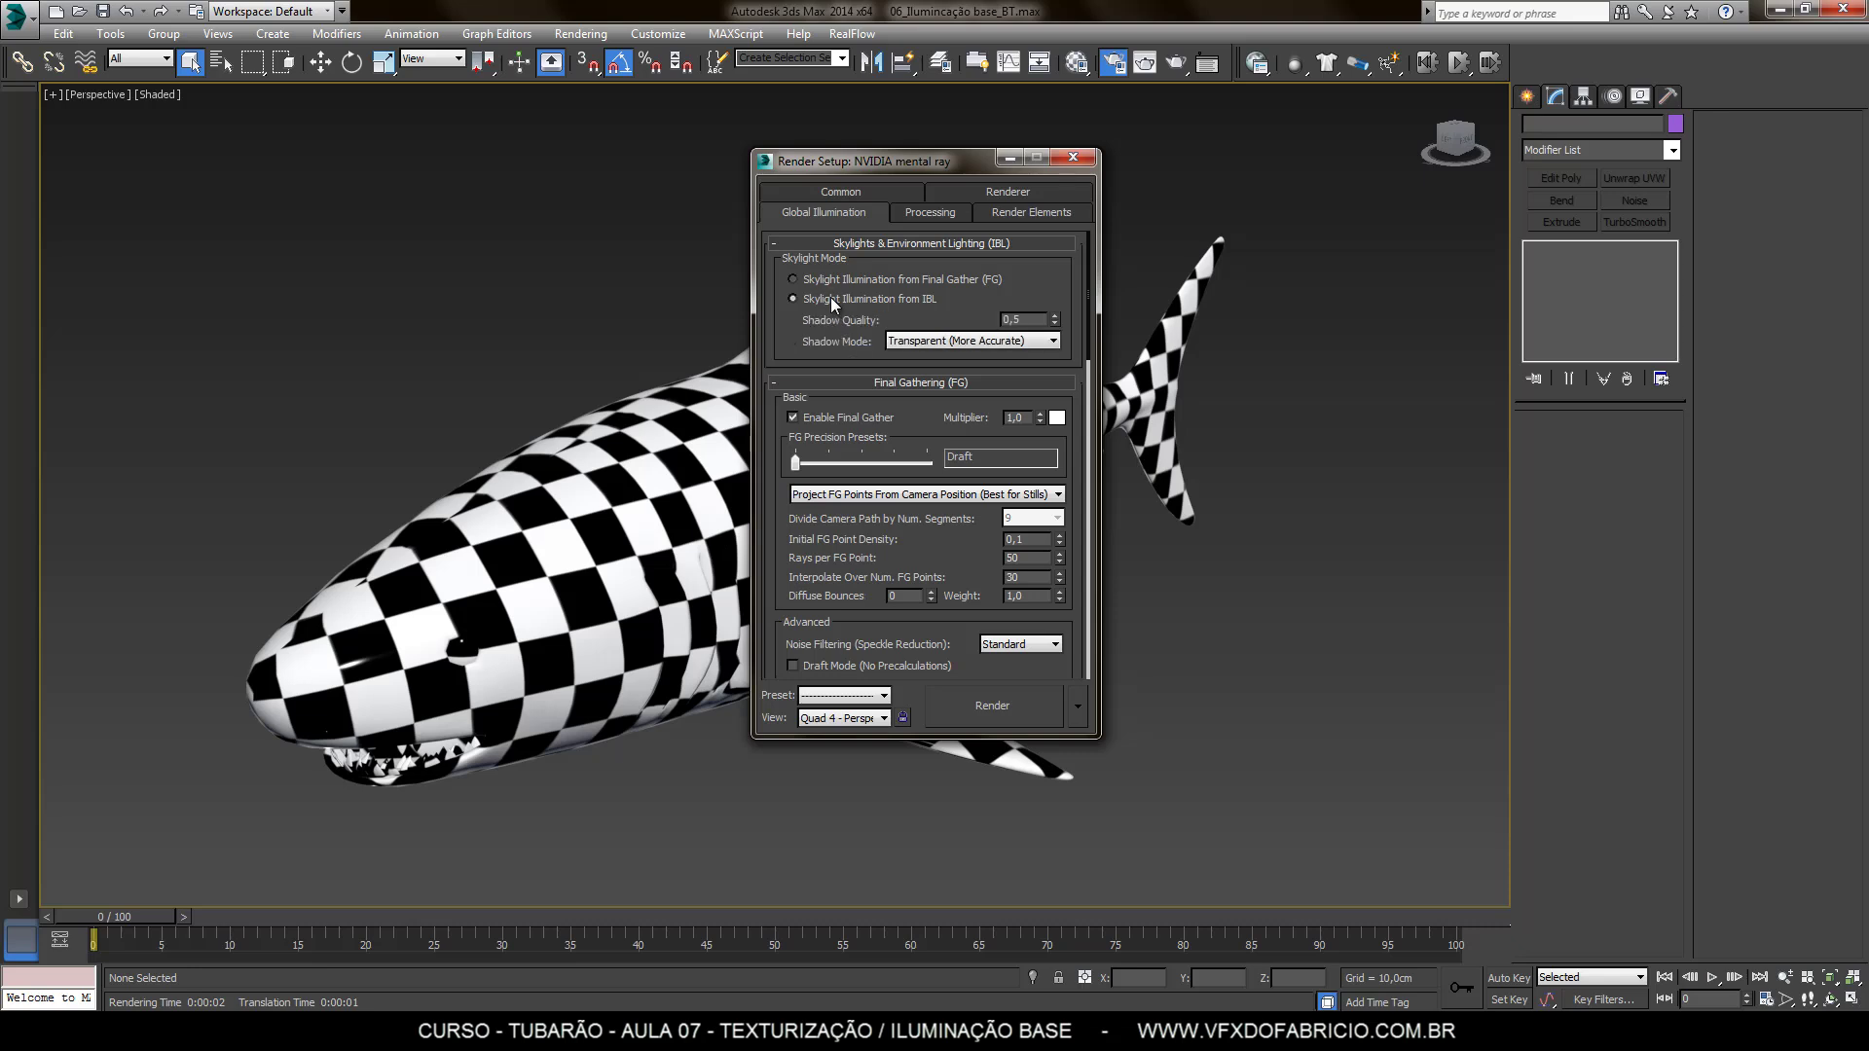
Enable Final Gather at Draft precision and close Render Setup
{"action": "left_click", "coordinate": [792, 417]}
{"action": "left_click_drag", "start_coordinate": [798, 468], "coordinate": [795, 465]}
{"action": "scroll", "coordinate": [808, 494], "scroll_direction": "down", "scroll_amount": 2}
{"action": "scroll", "coordinate": [812, 467], "scroll_direction": "down", "scroll_amount": 2}
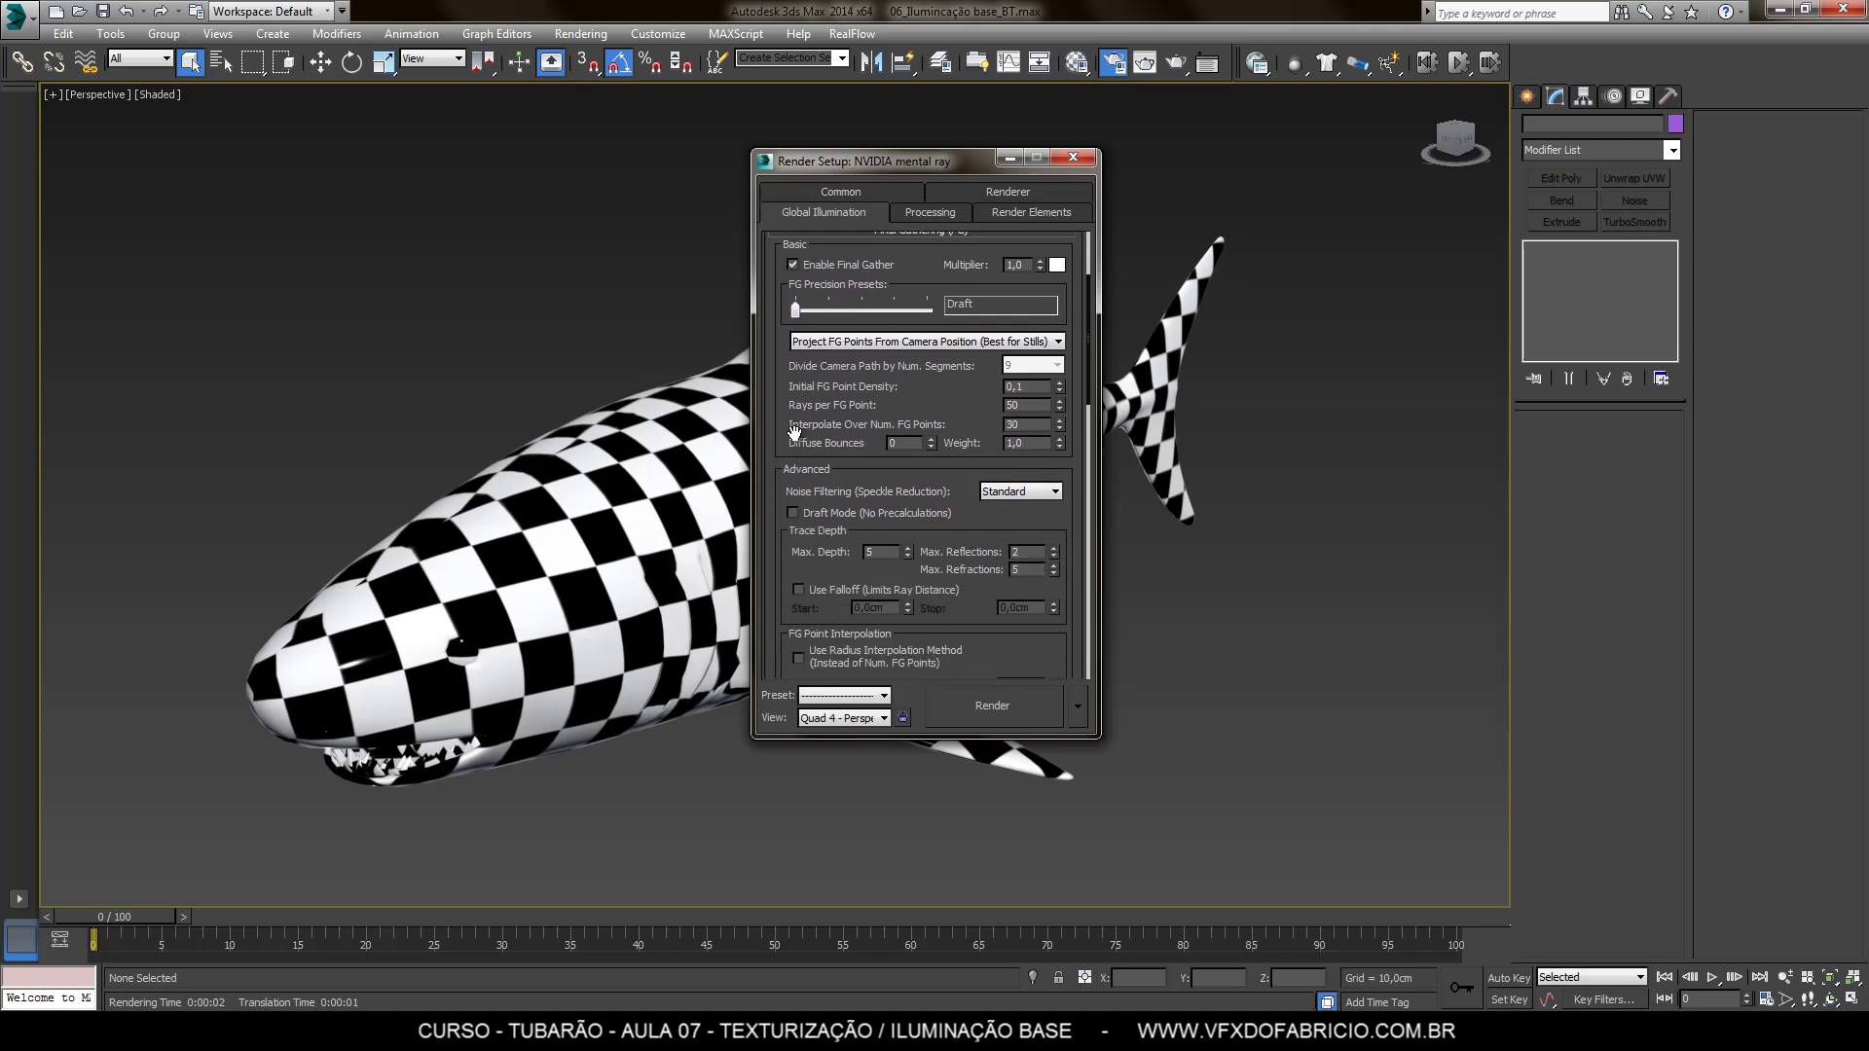
{"action": "scroll", "coordinate": [818, 438], "scroll_direction": "down", "scroll_amount": 2}
{"action": "scroll", "coordinate": [828, 411], "scroll_direction": "down", "scroll_amount": 2}
{"action": "left_click_drag", "start_coordinate": [828, 410], "coordinate": [886, 754]}
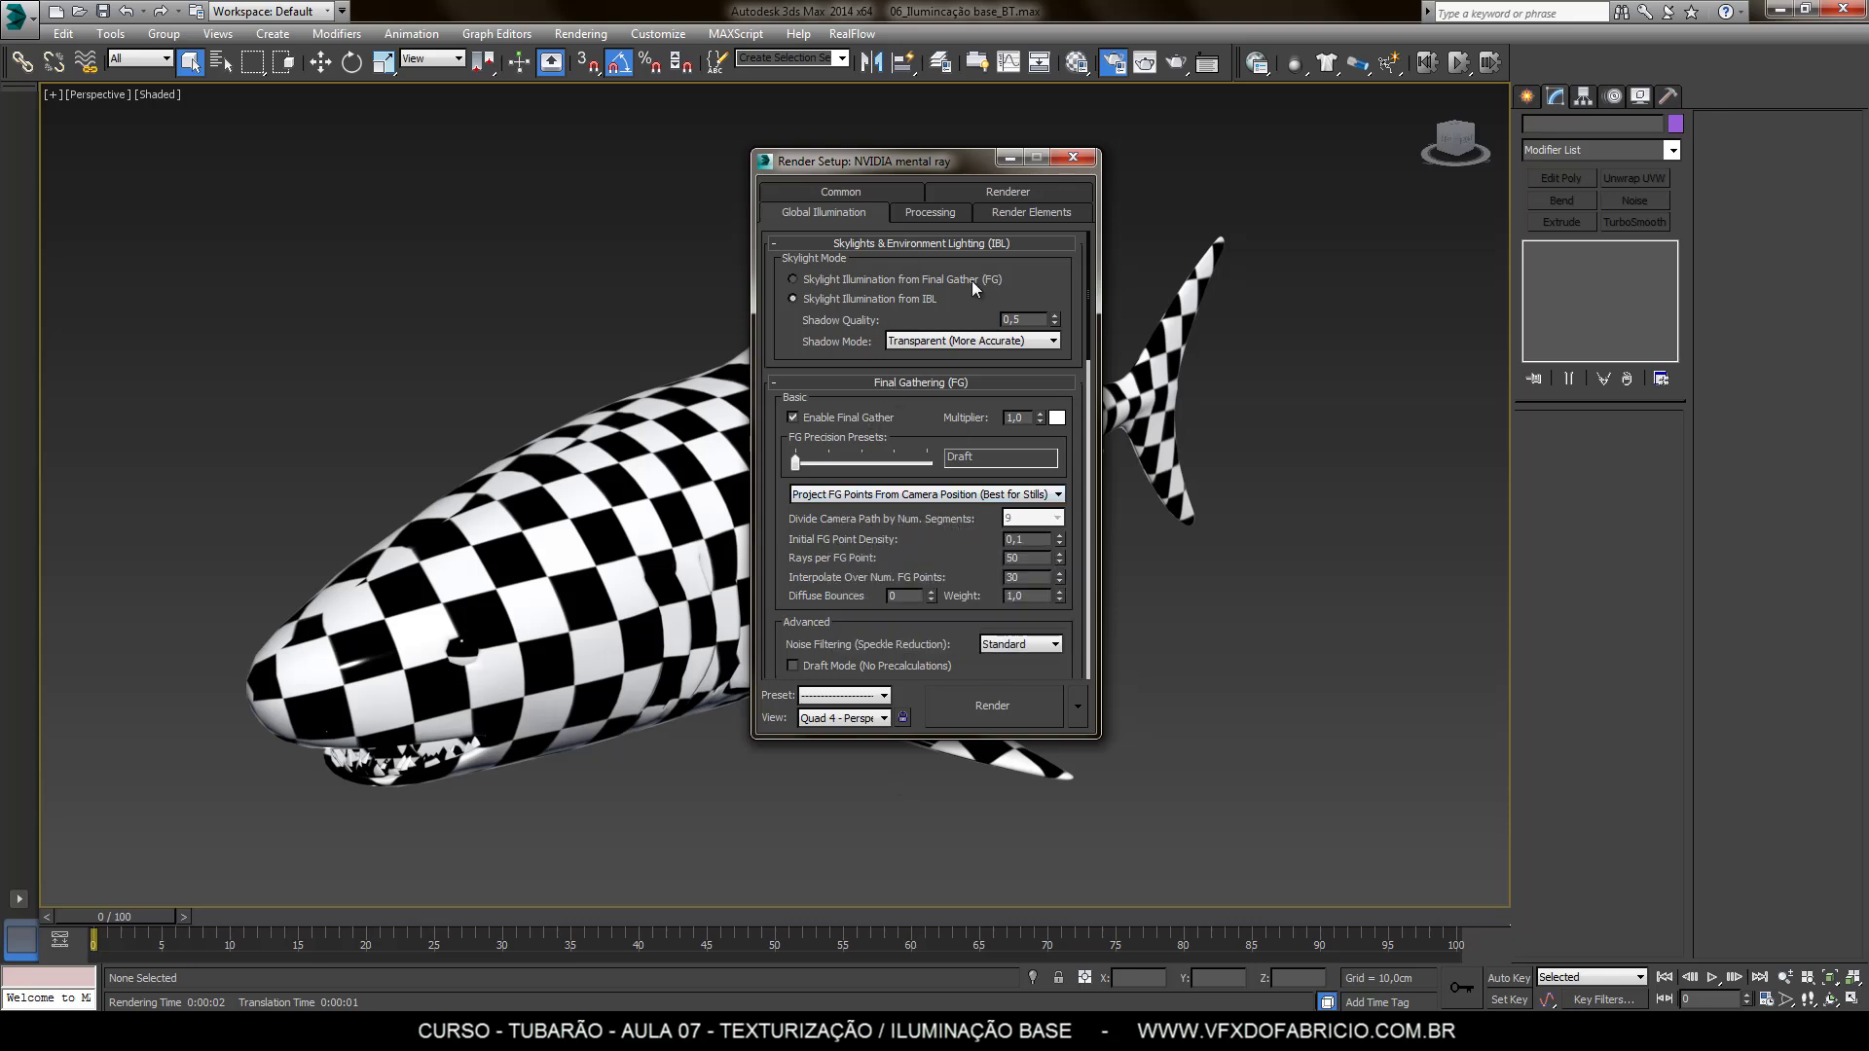
{"action": "left_click", "coordinate": [1066, 161]}
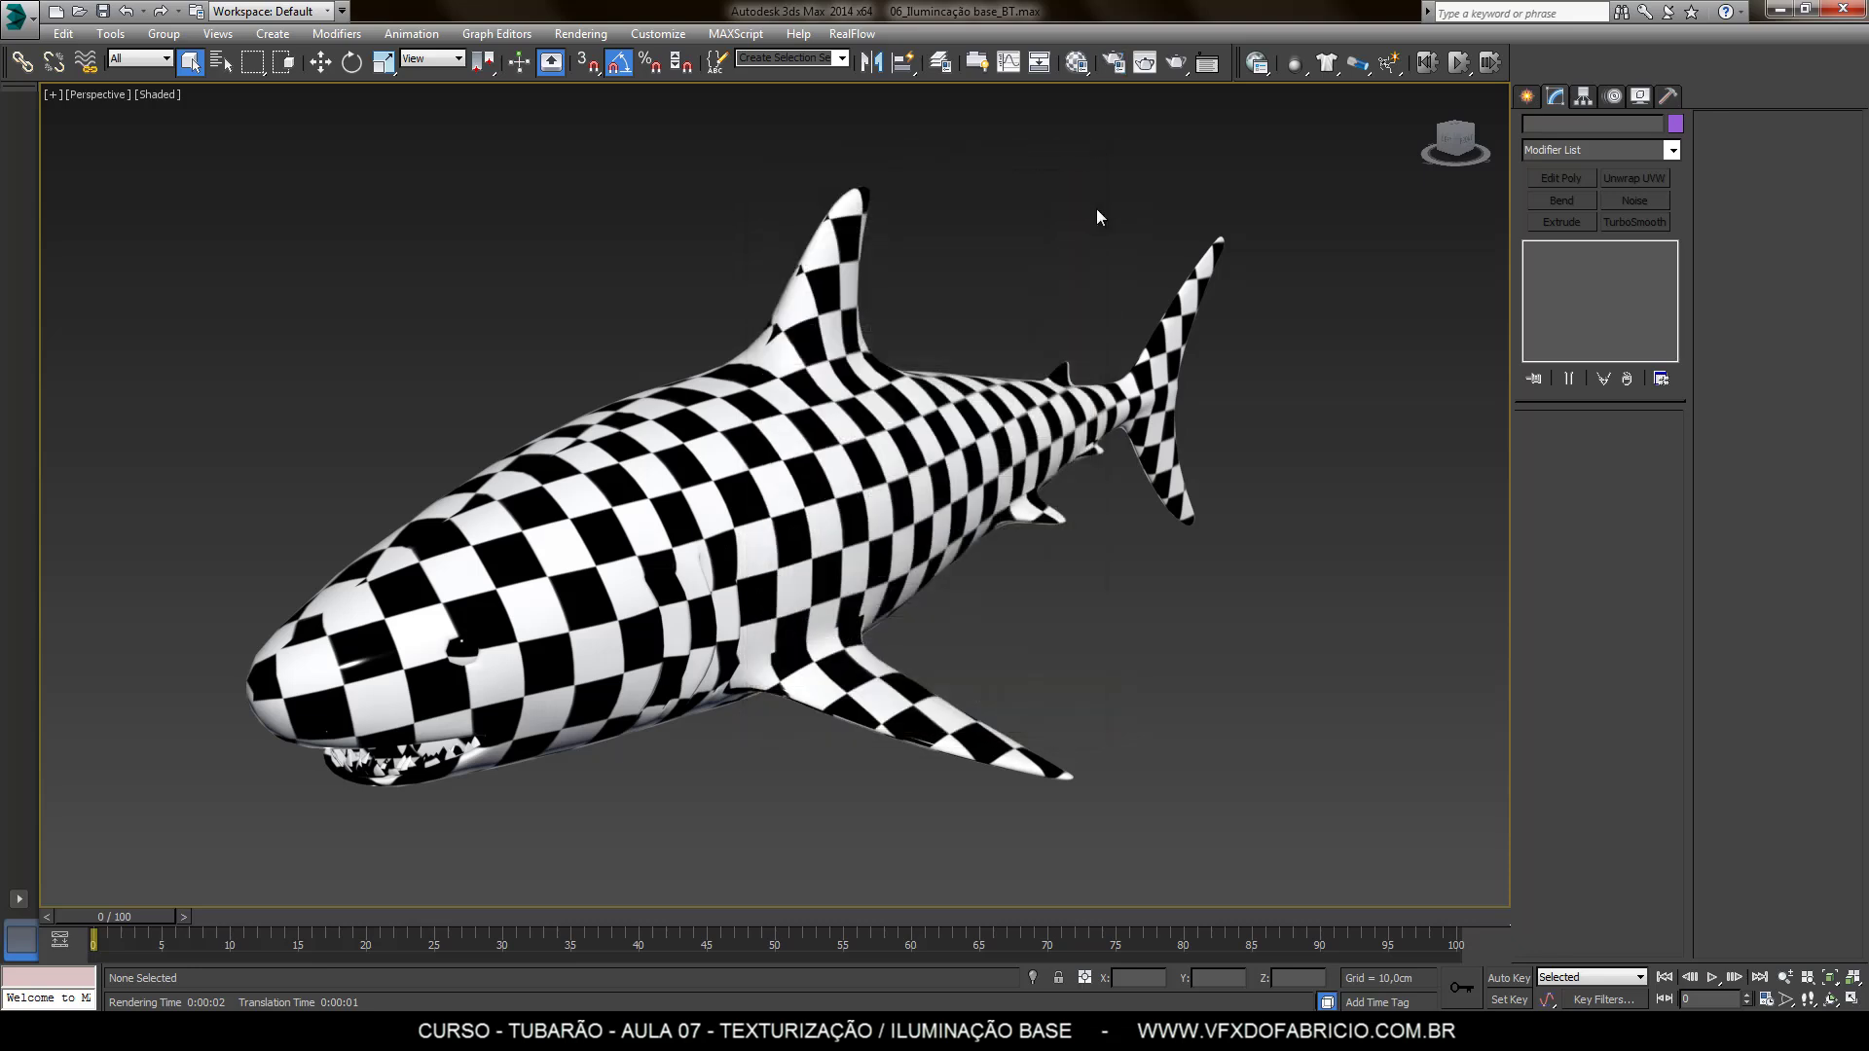
In the Rendered Frame Window, set Image Precision to Low: Min 1.0, Quality 0.5
{"action": "left_click", "coordinate": [1145, 64]}
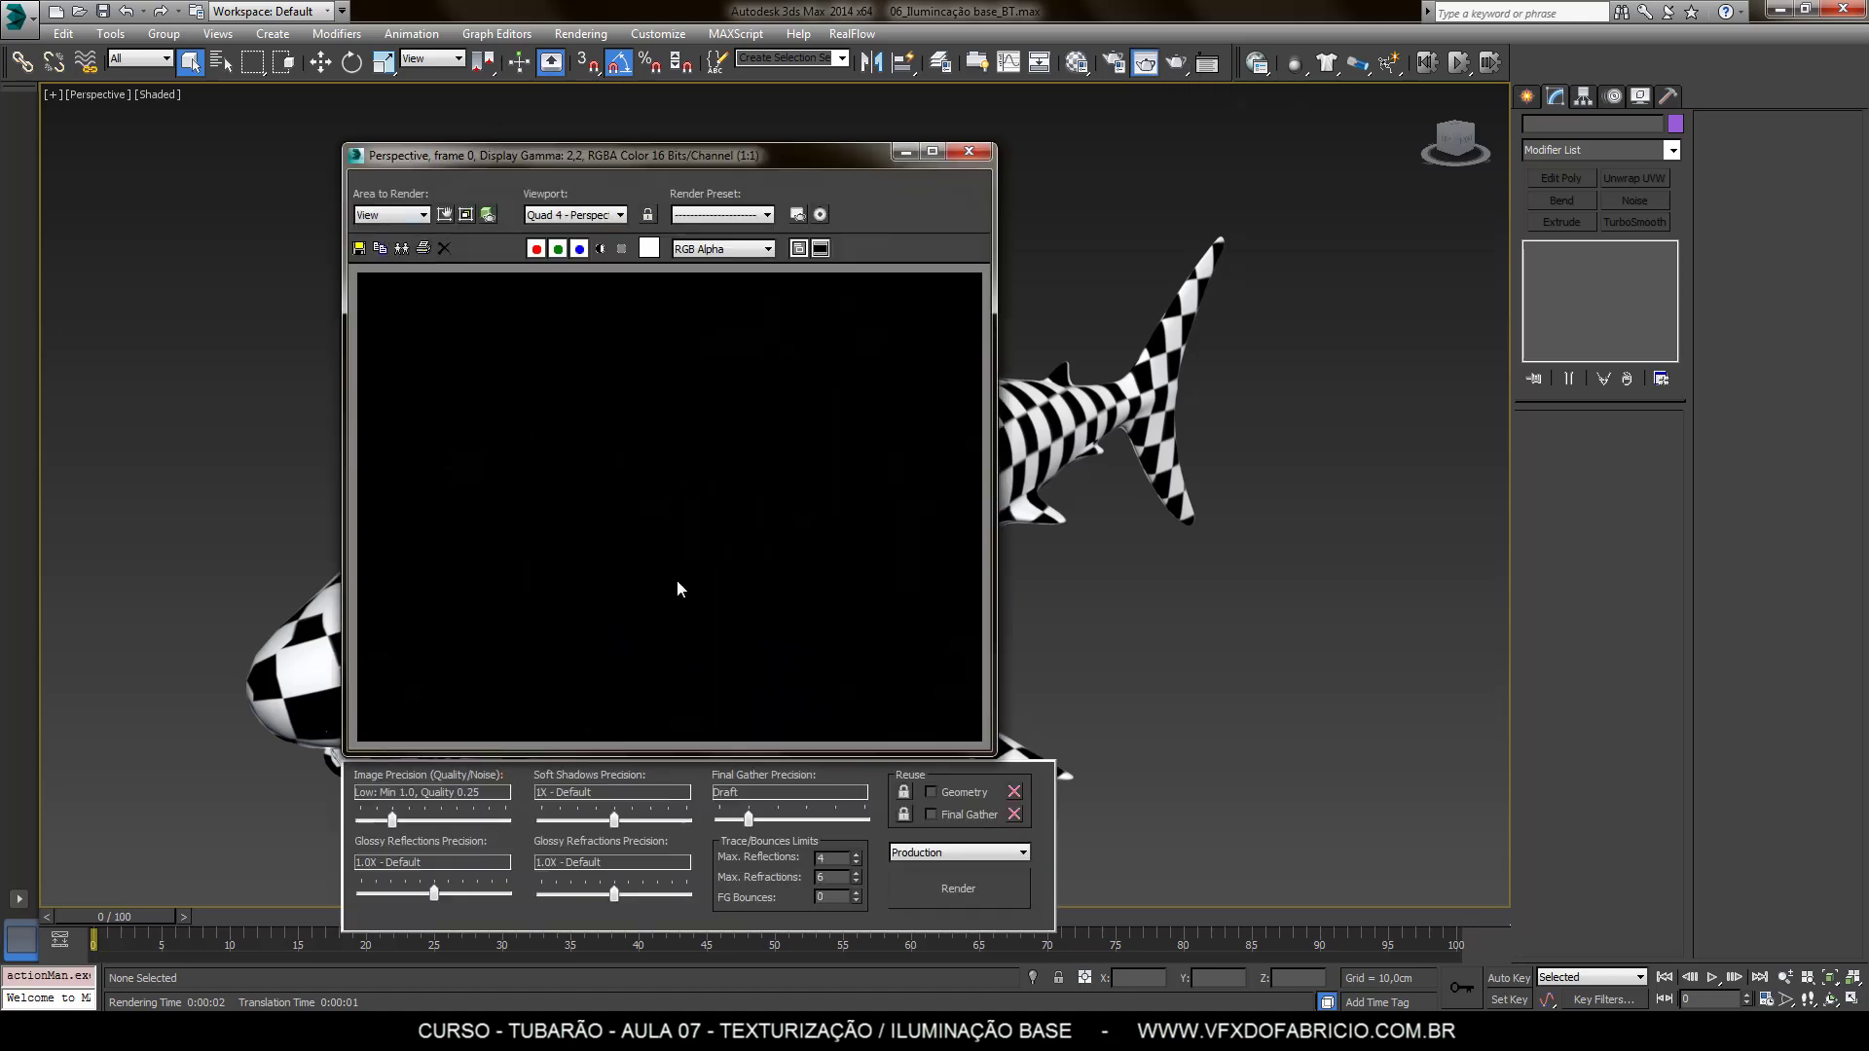
{"action": "mouse_move", "coordinate": [392, 820]}
{"action": "left_mouse_down"}
{"action": "mouse_move", "coordinate": [410, 821]}
{"action": "mouse_move", "coordinate": [363, 823]}
{"action": "left_mouse_up"}
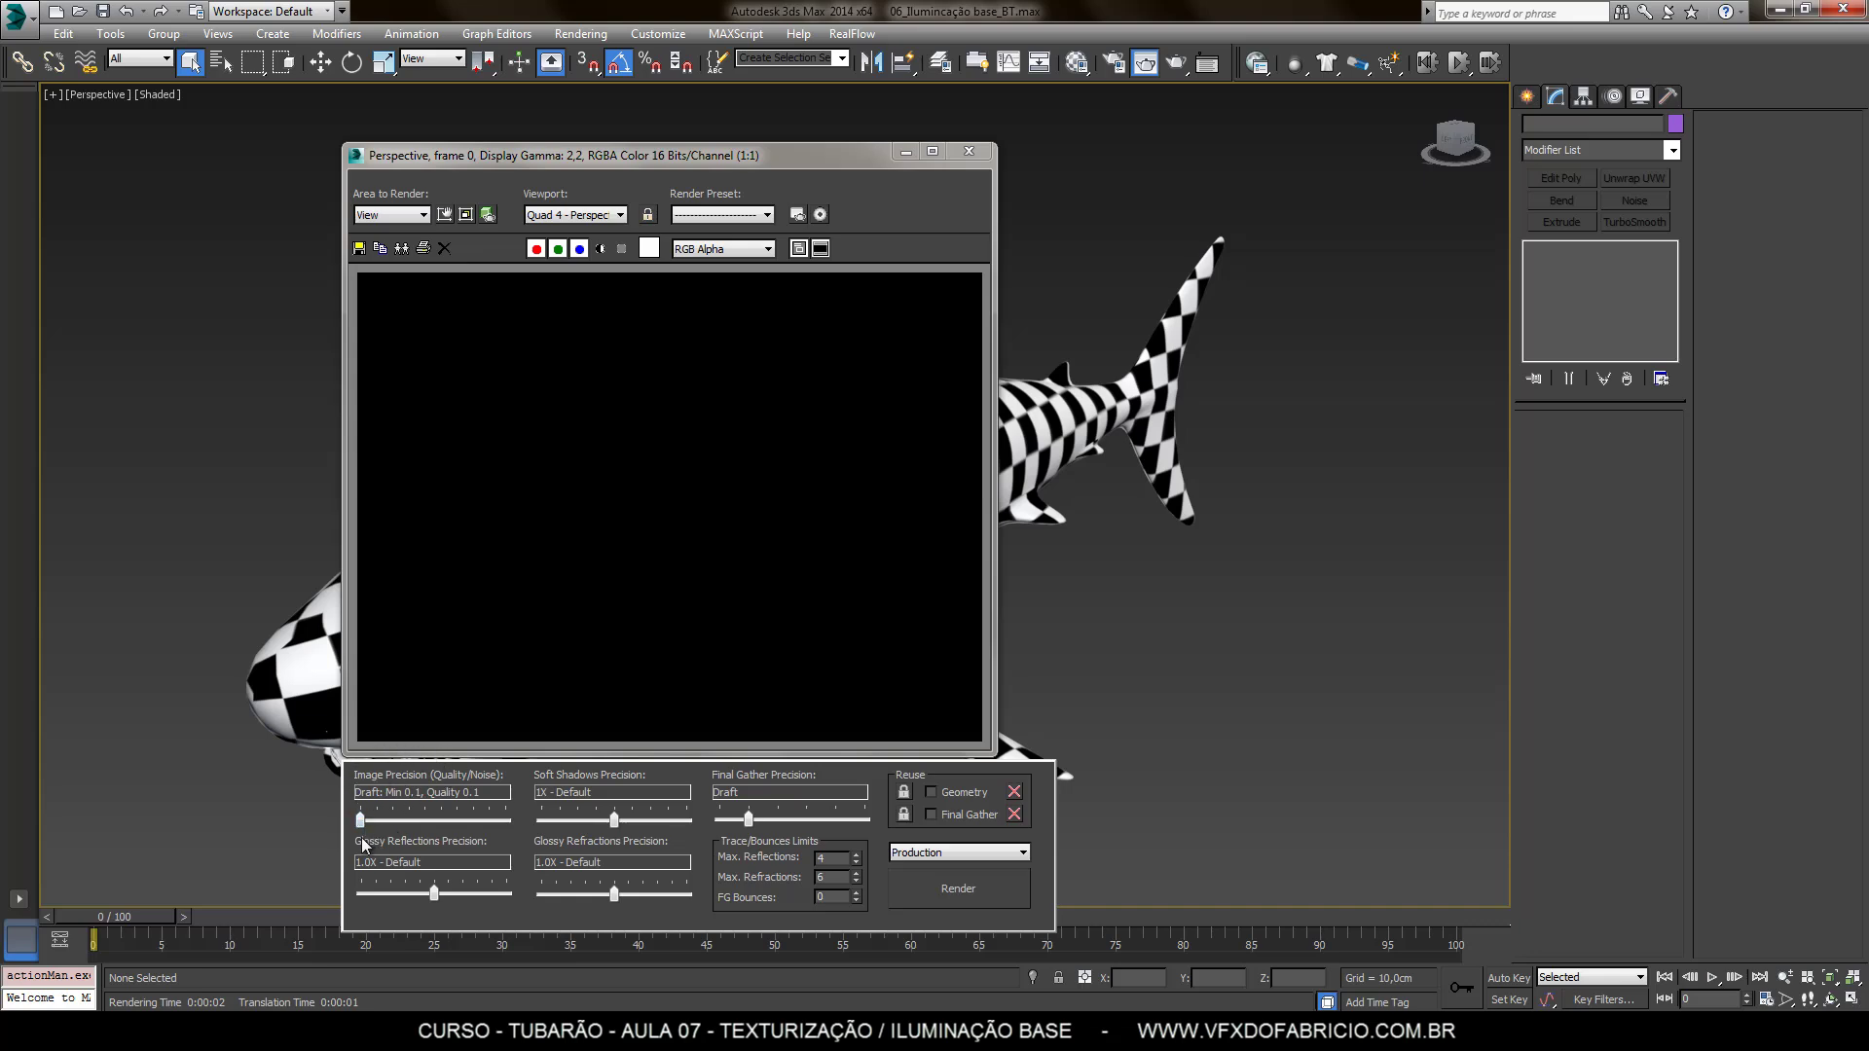
{"action": "left_click_drag", "start_coordinate": [362, 822], "coordinate": [381, 823]}
{"action": "mouse_move", "coordinate": [378, 823]}
{"action": "left_mouse_down"}
{"action": "mouse_move", "coordinate": [413, 823]}
{"action": "mouse_move", "coordinate": [362, 824]}
{"action": "left_mouse_up"}
Render the shark in mental ray and readjust the Image Precision slider
{"action": "key", "text": "shift+q"}
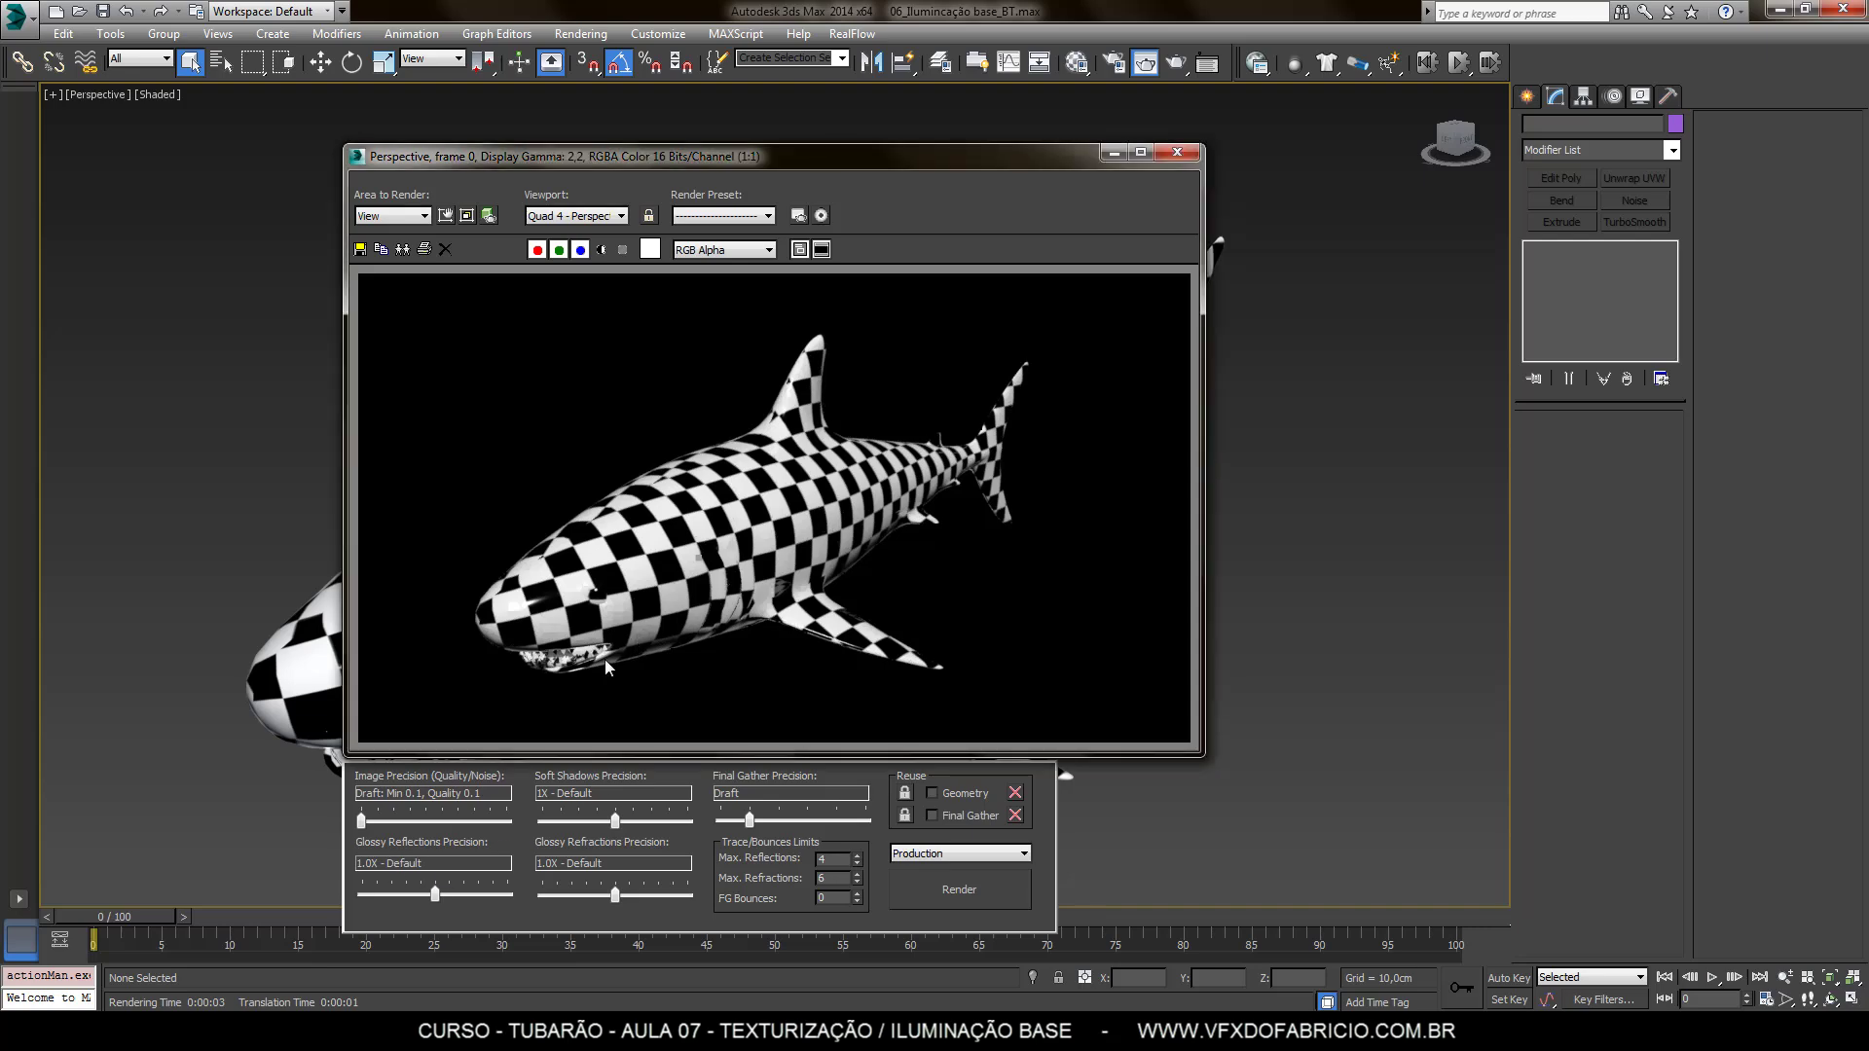
{"action": "scroll", "coordinate": [604, 658], "scroll_direction": "up", "scroll_amount": 1}
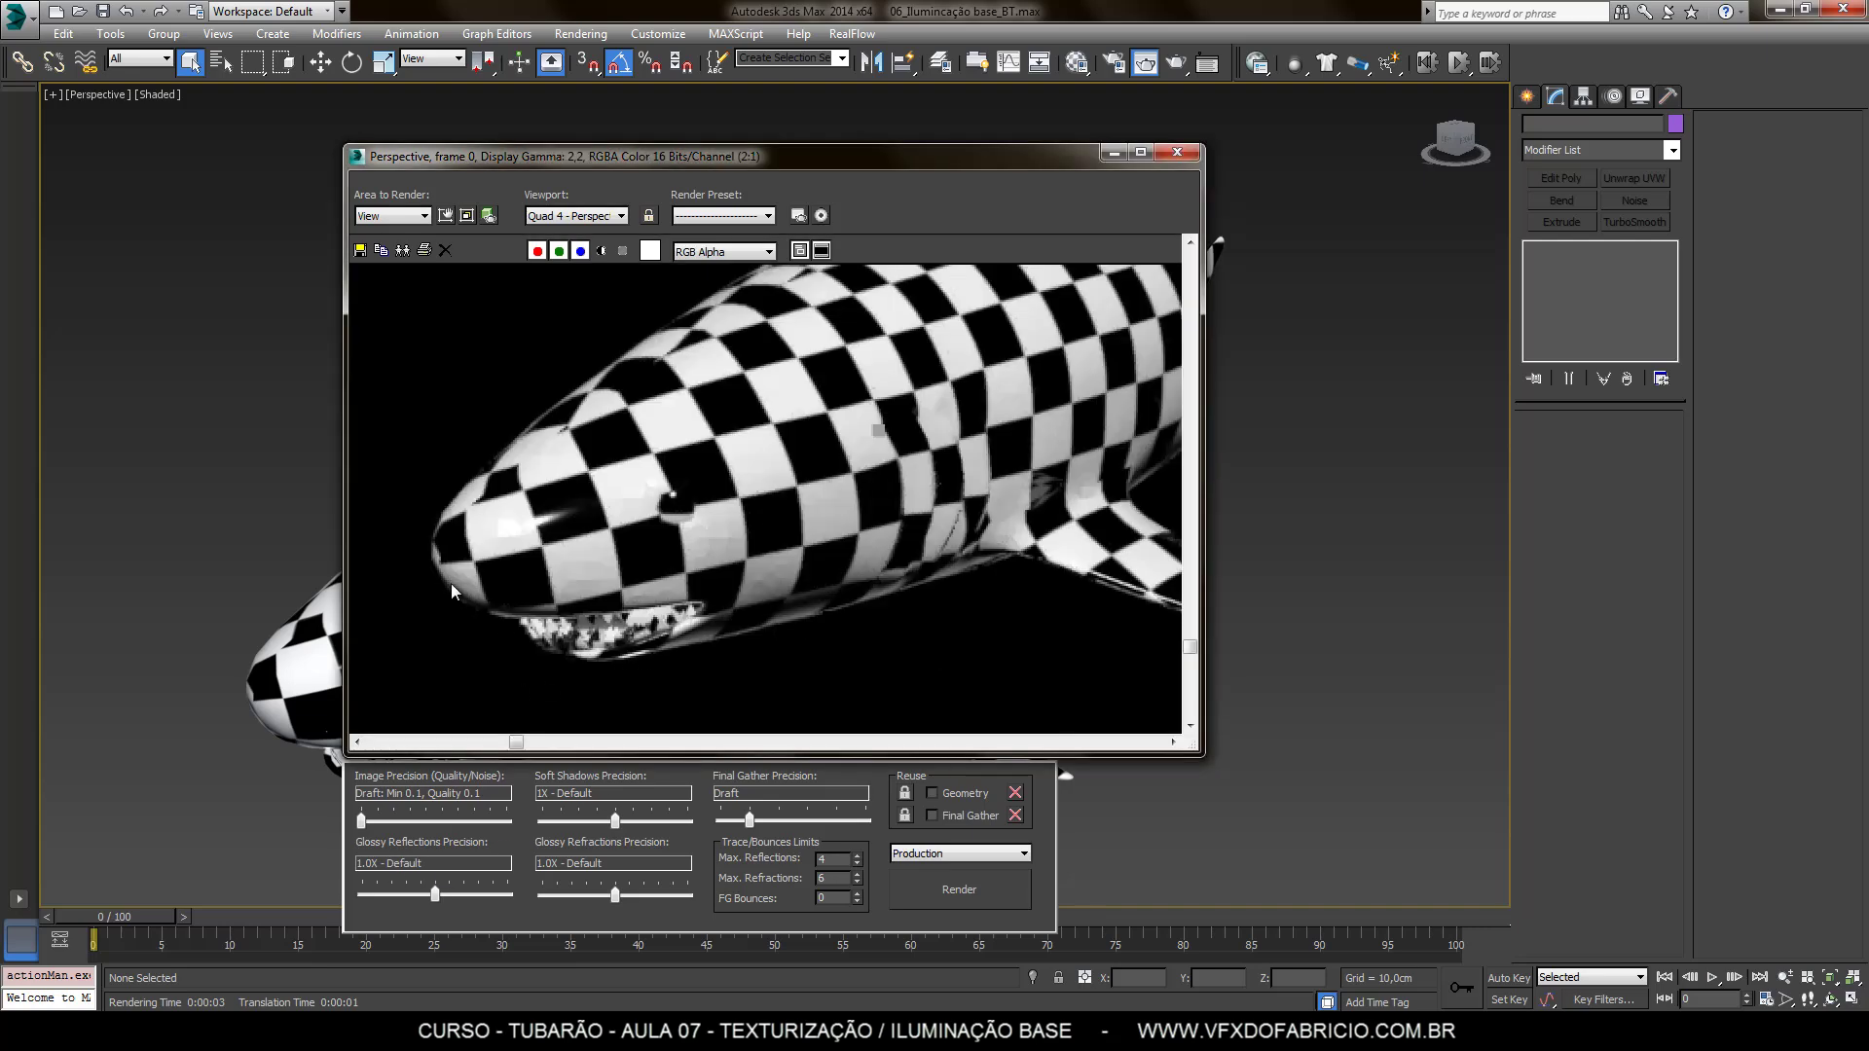
{"action": "scroll", "coordinate": [554, 517], "scroll_direction": "down", "scroll_amount": 1}
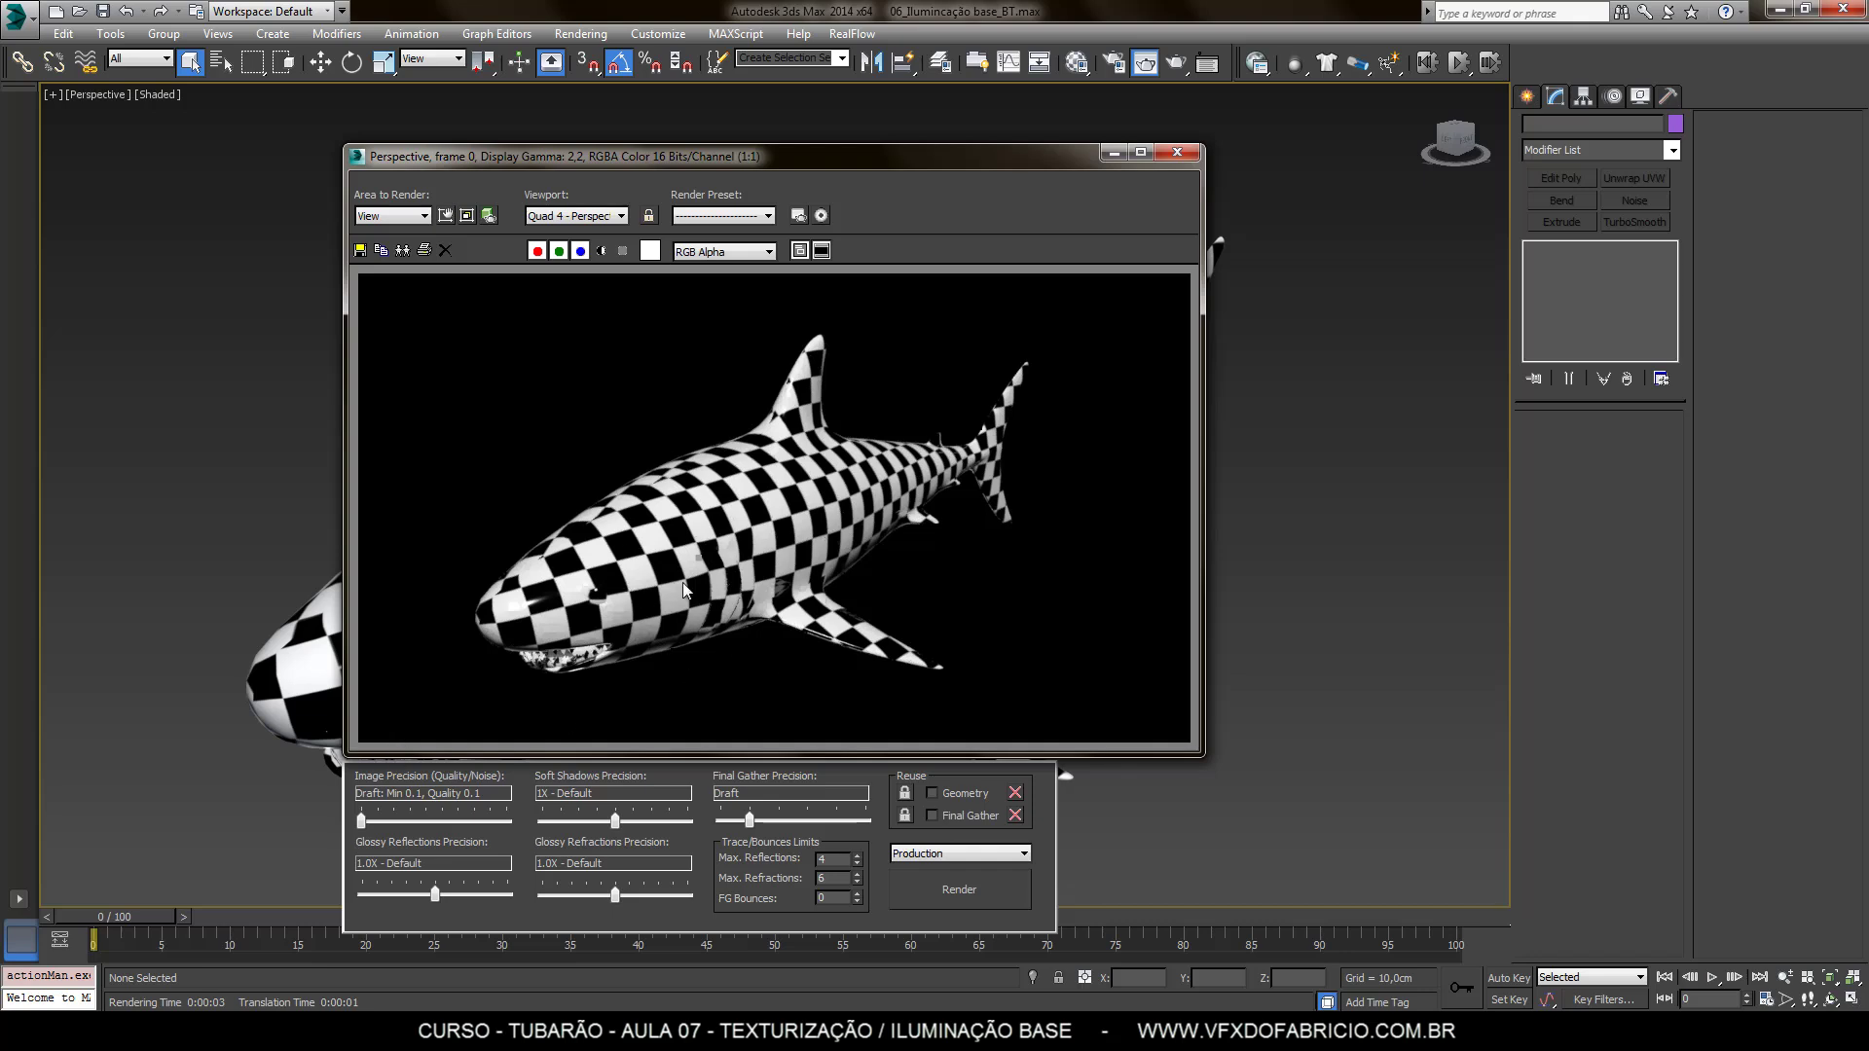
{"action": "left_click_drag", "start_coordinate": [362, 821], "coordinate": [409, 821]}
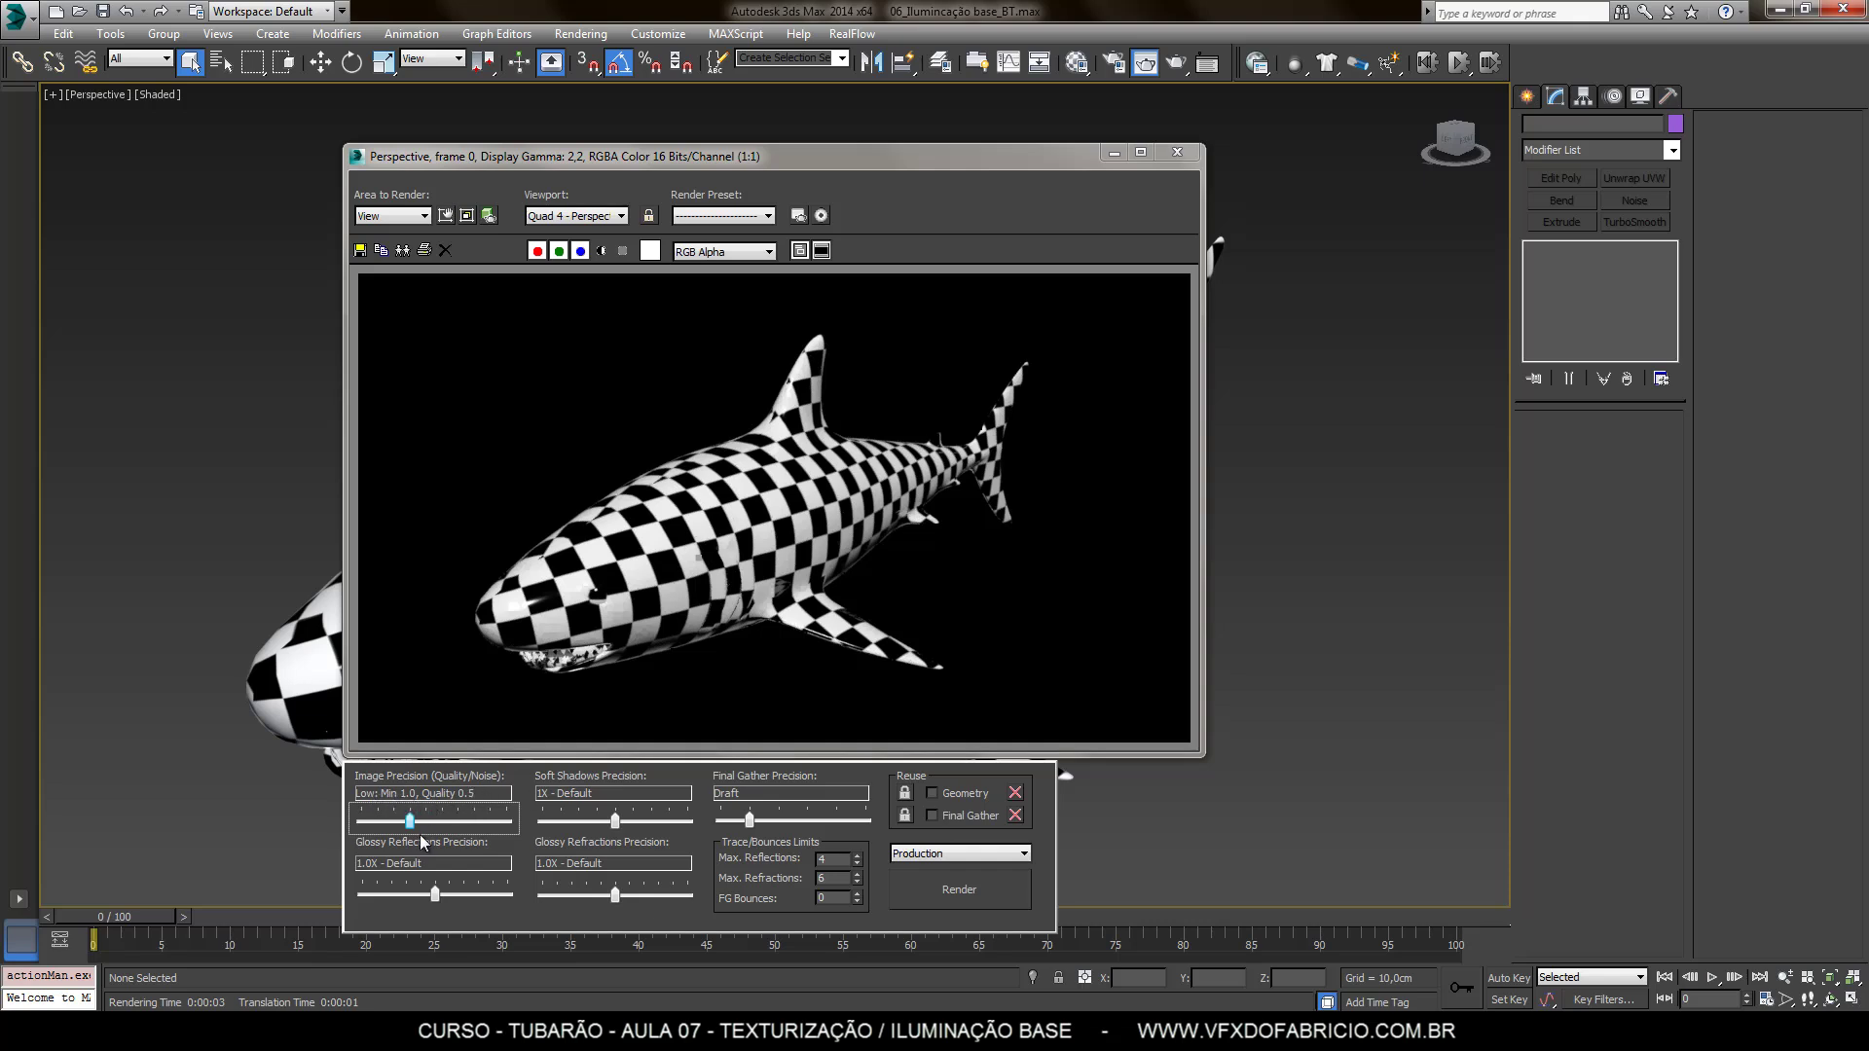
Clone the rendered frame, place it beside the original, and re-render the shark
{"action": "left_click", "coordinate": [402, 250]}
{"action": "left_click_drag", "start_coordinate": [842, 282], "coordinate": [1307, 220]}
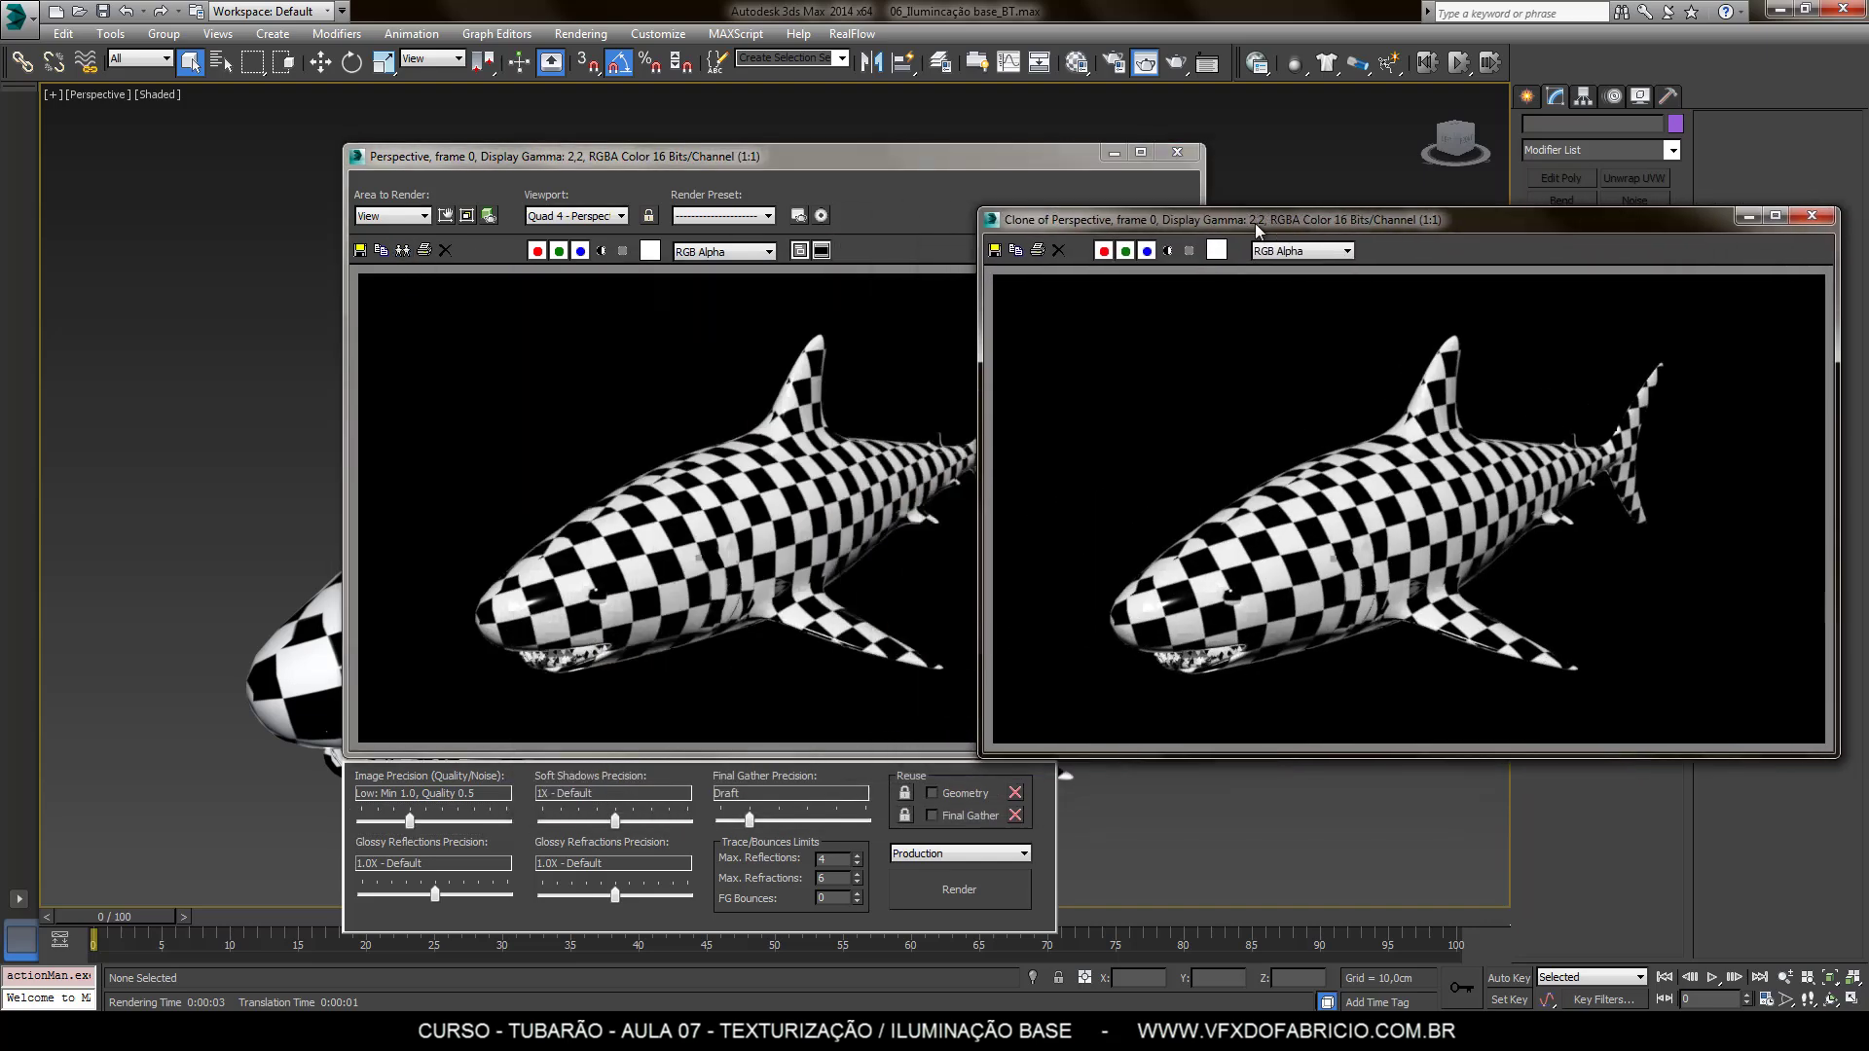
{"action": "left_click_drag", "start_coordinate": [751, 161], "coordinate": [575, 153]}
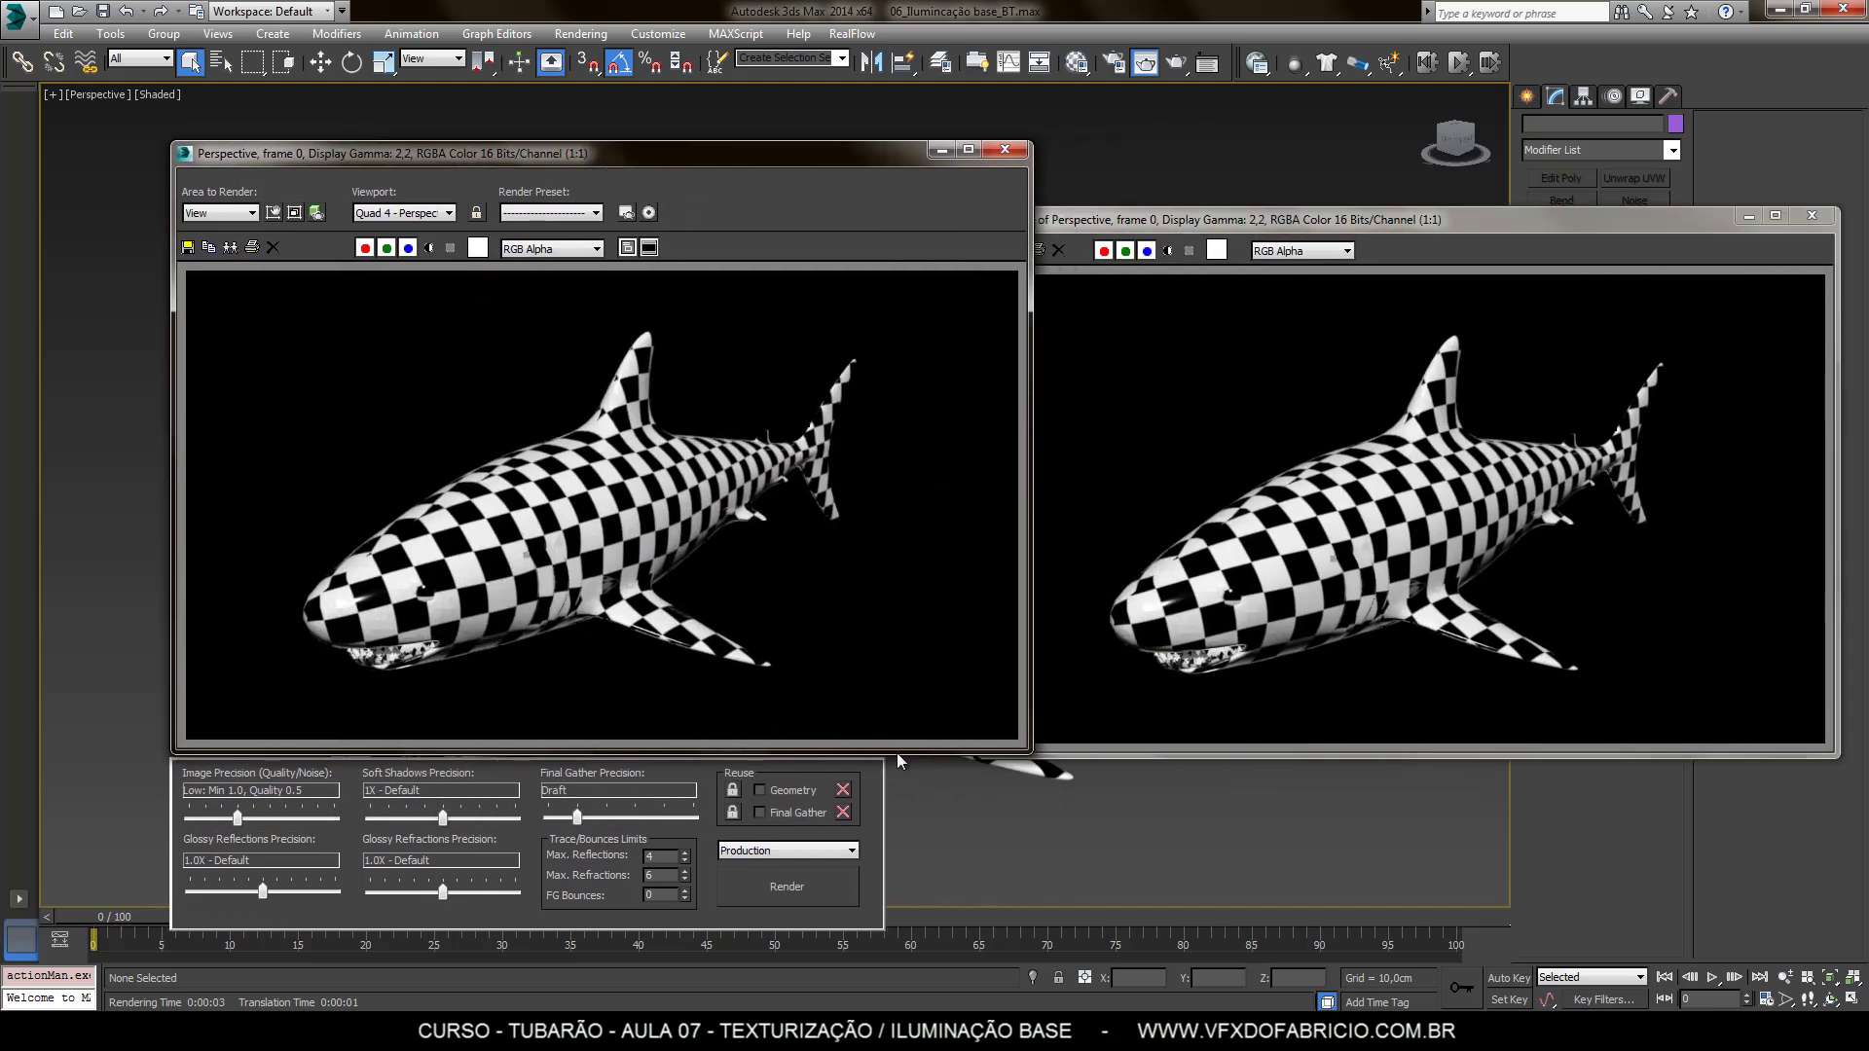
{"action": "left_click", "coordinate": [826, 898]}
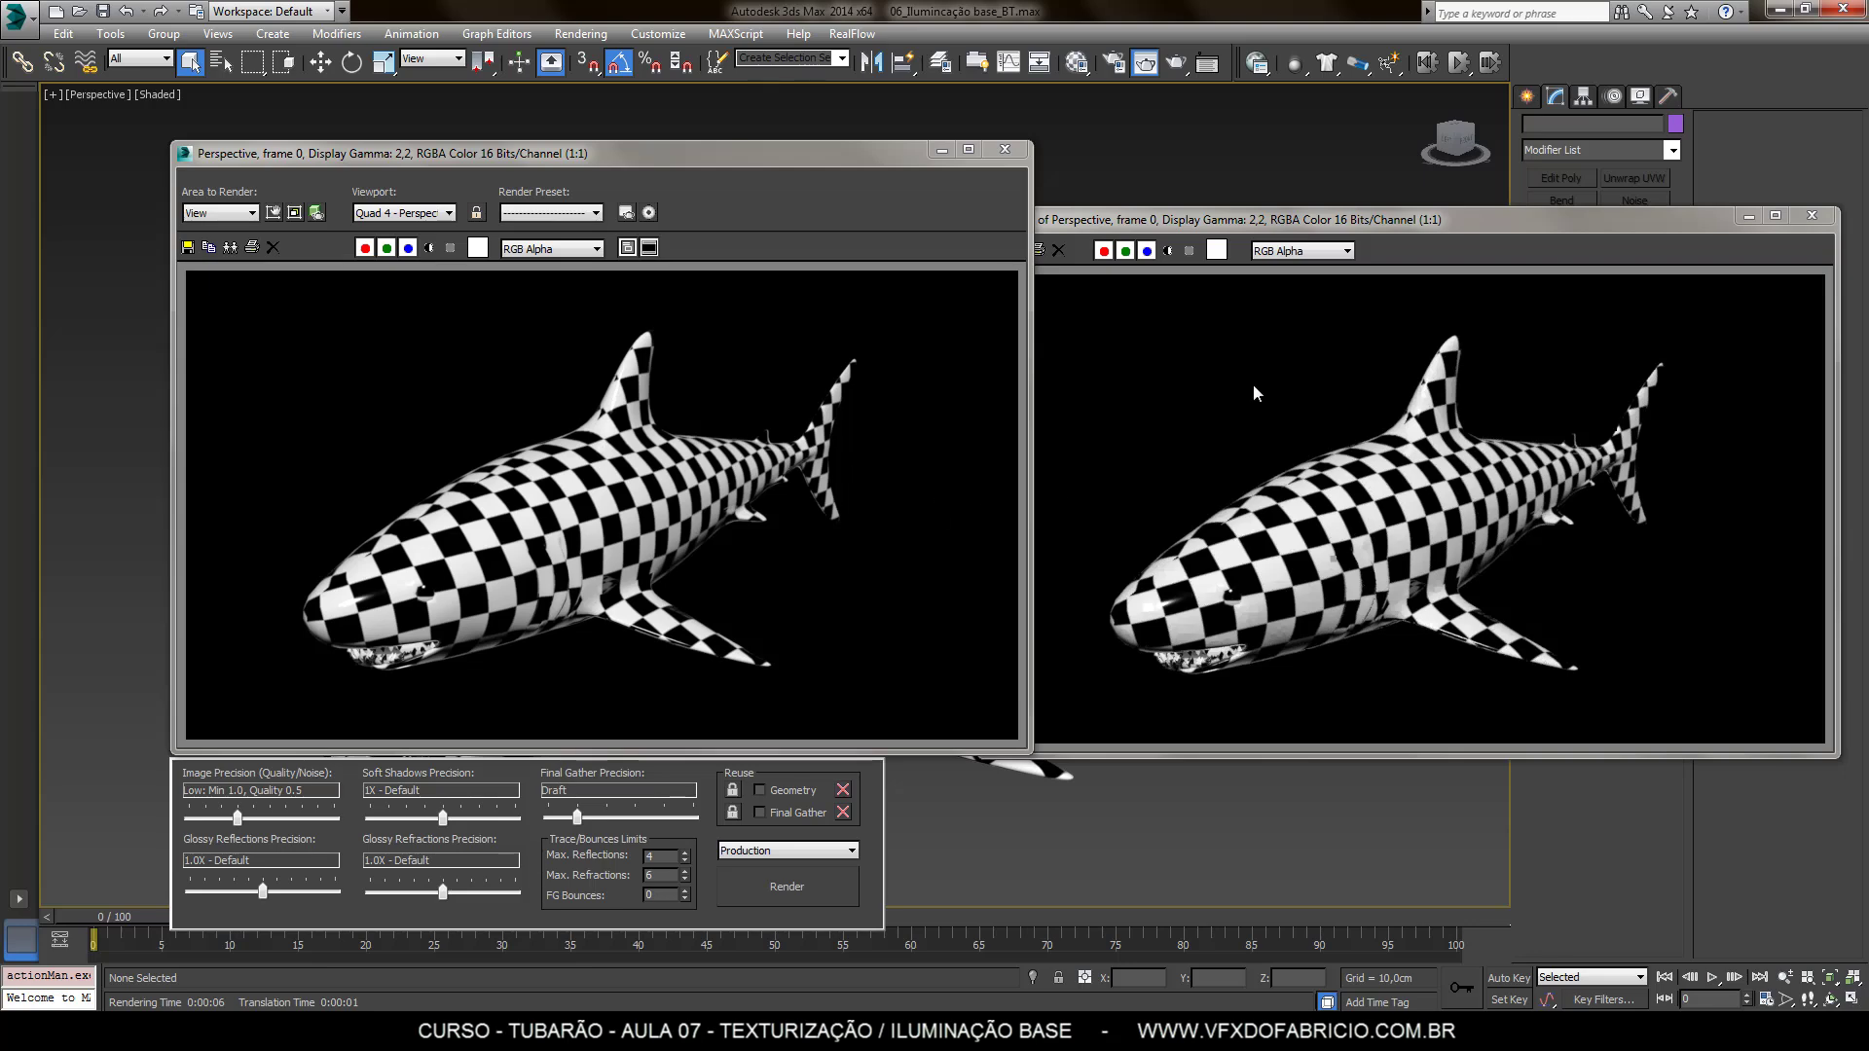
Compare the cloned and new renders, then close both frame windows
{"action": "left_click_drag", "start_coordinate": [1212, 222], "coordinate": [1118, 198]}
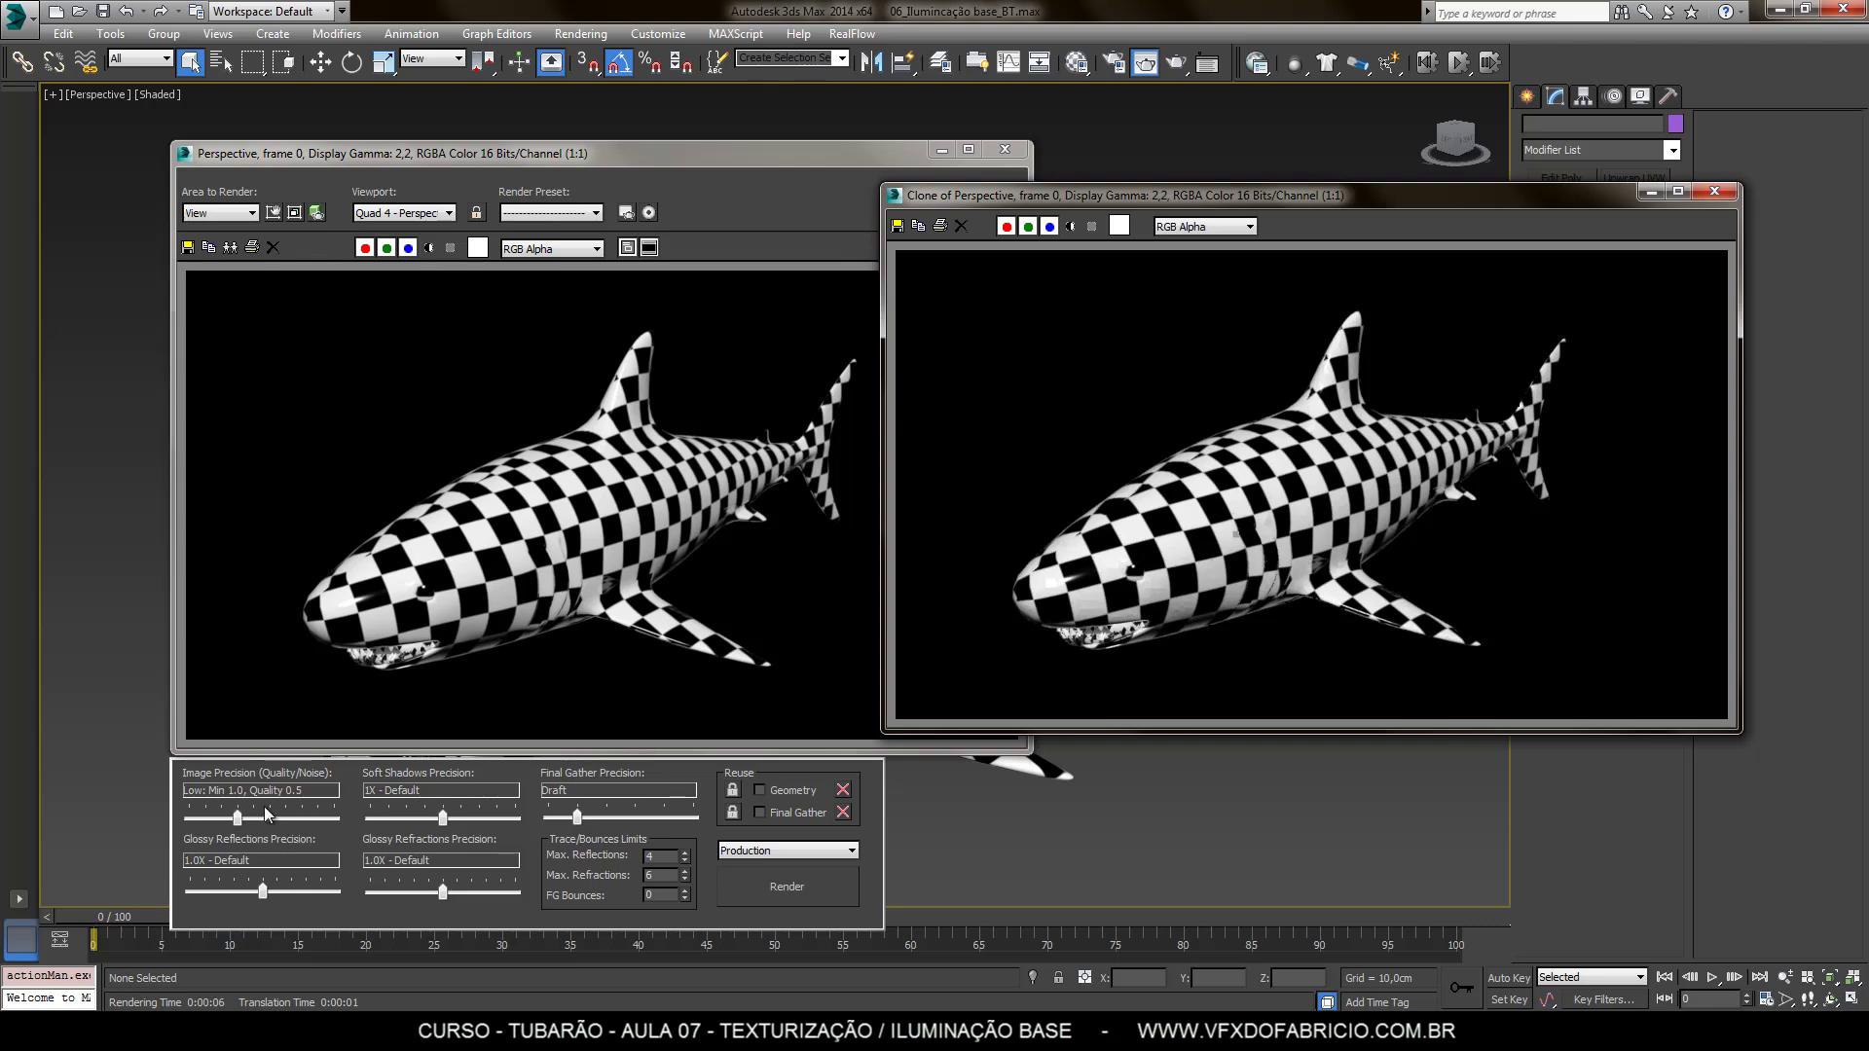
{"action": "left_click", "coordinate": [1705, 195]}
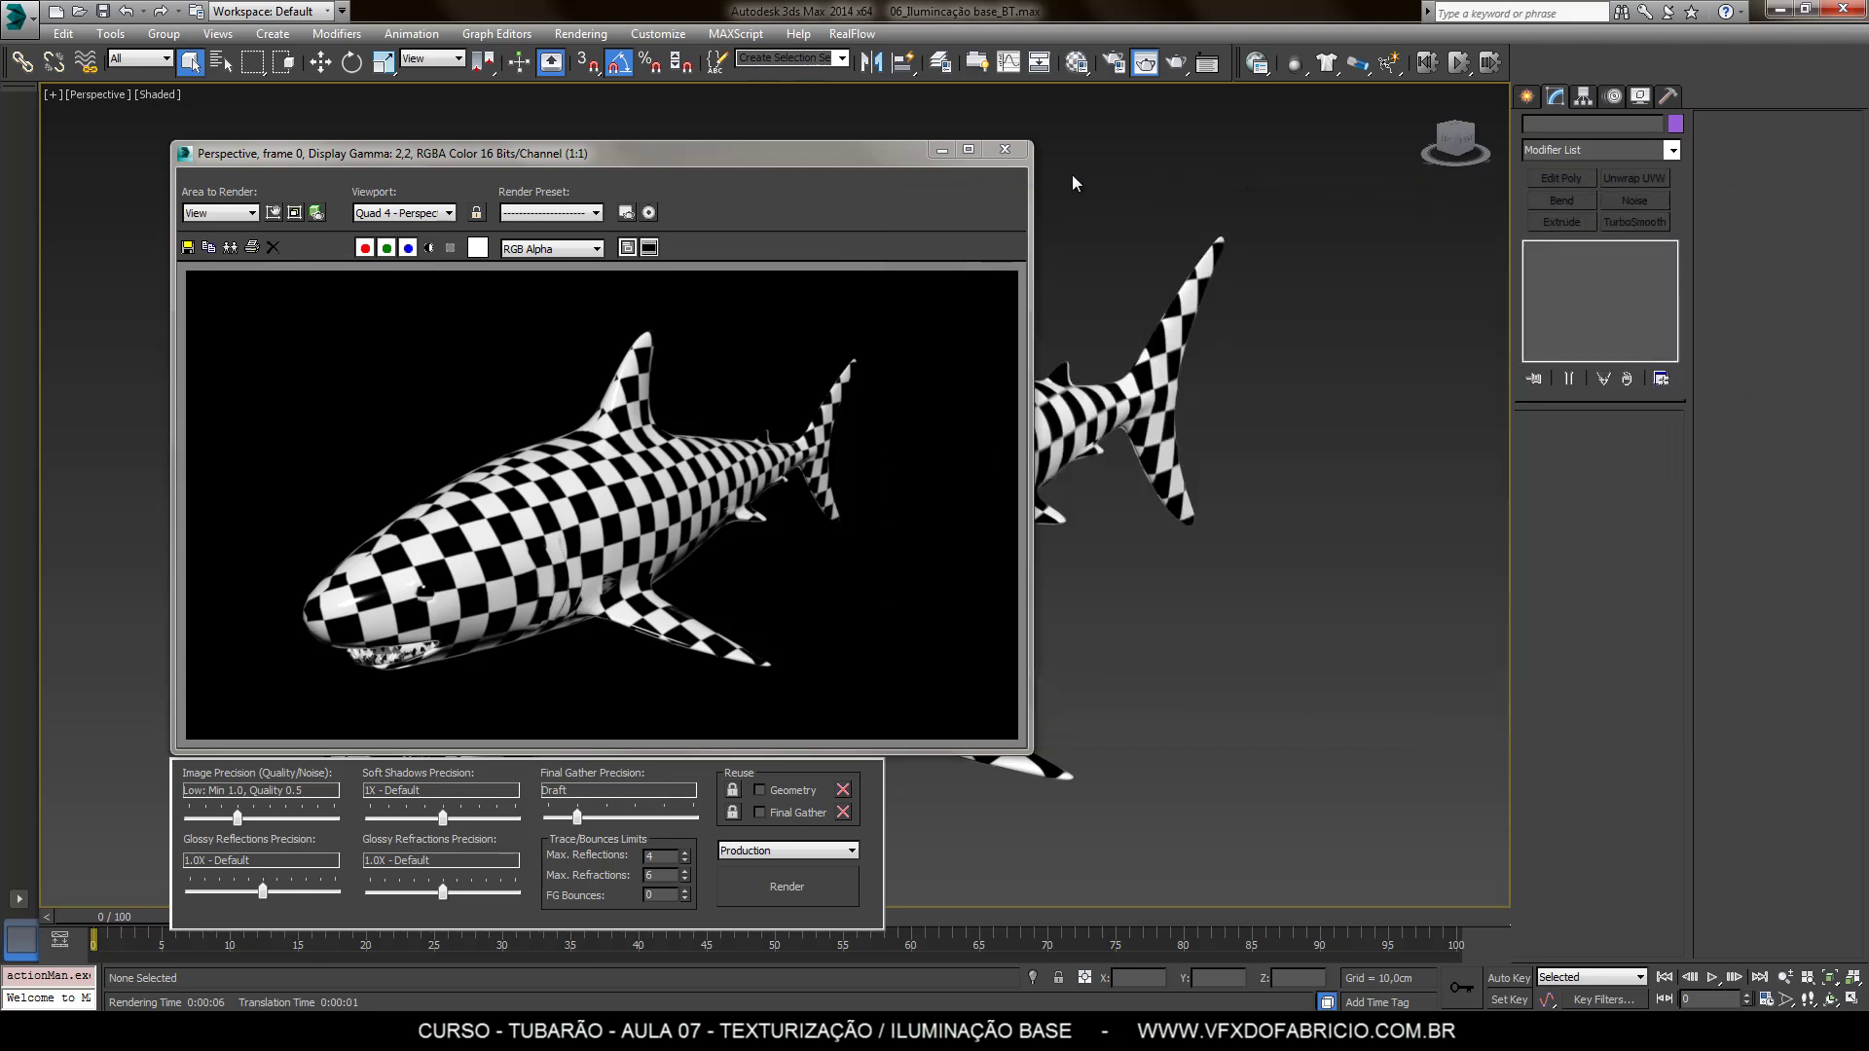
{"action": "left_click", "coordinate": [1010, 152]}
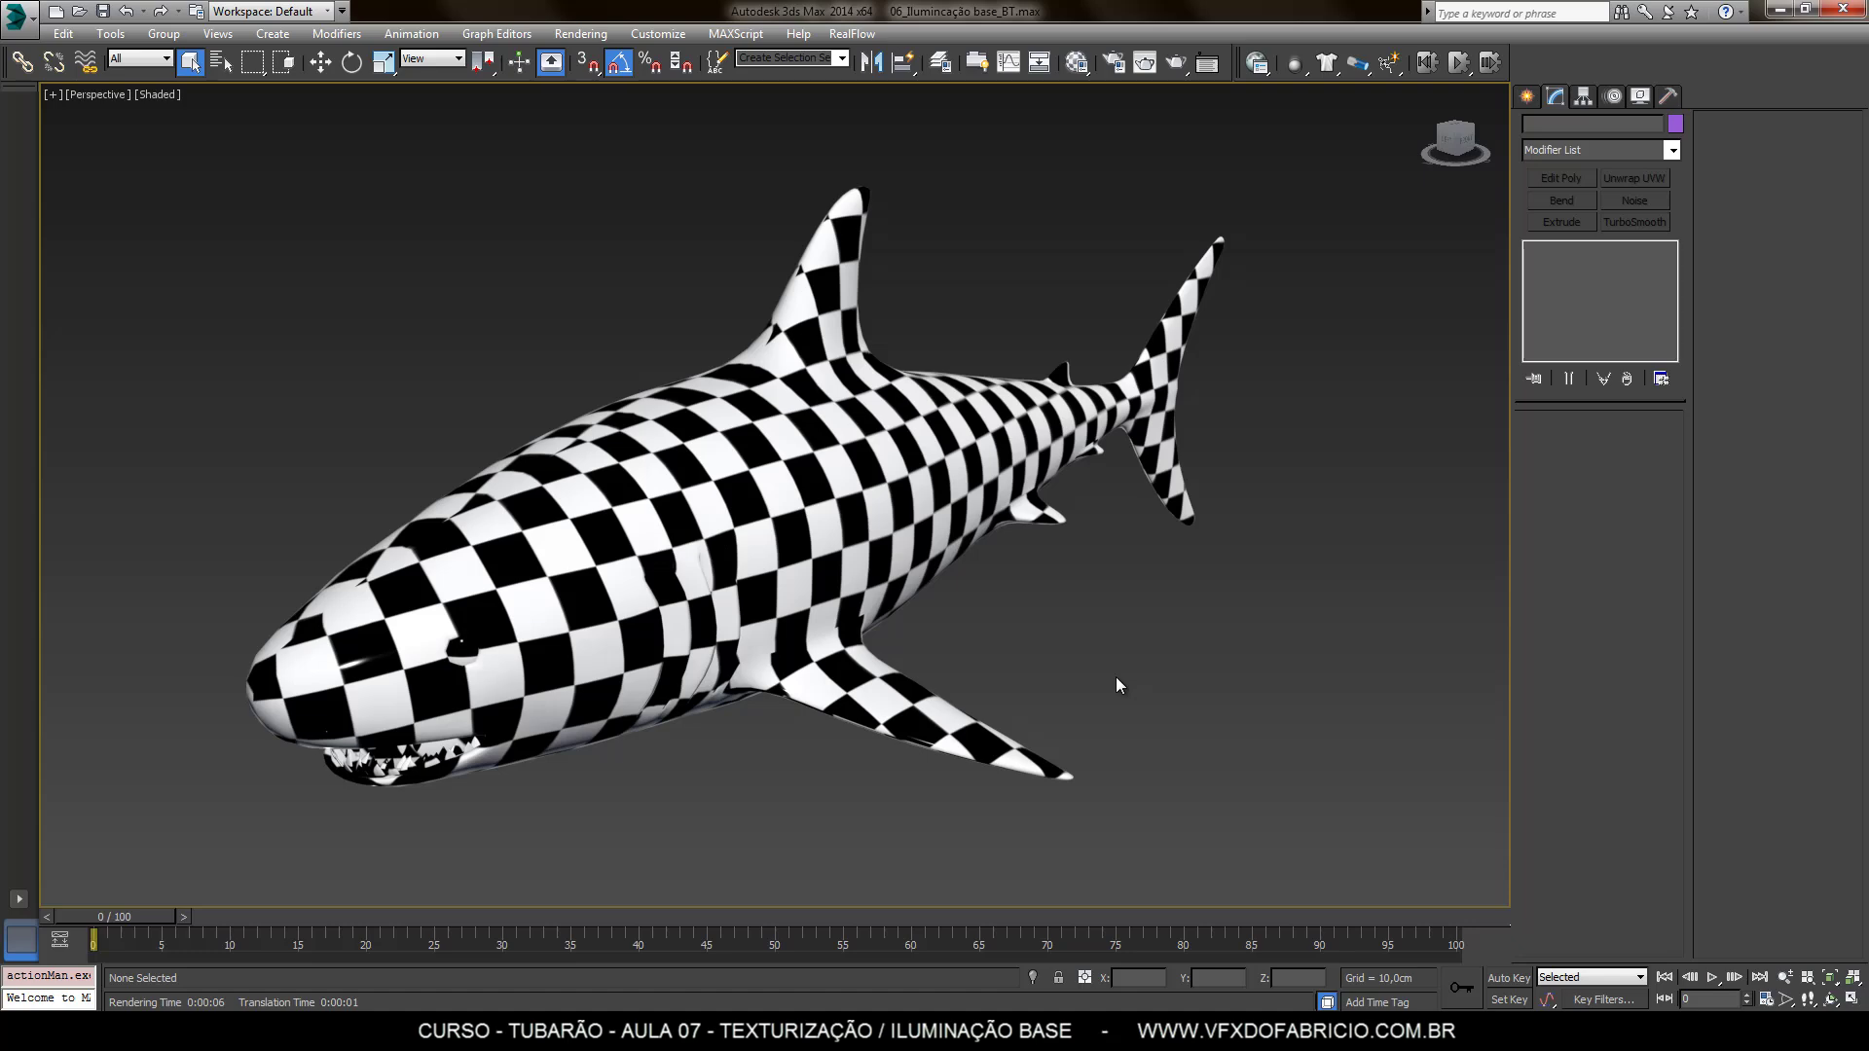
Create a Bitmap map in an empty Material Editor sample slot
{"action": "key", "text": "m"}
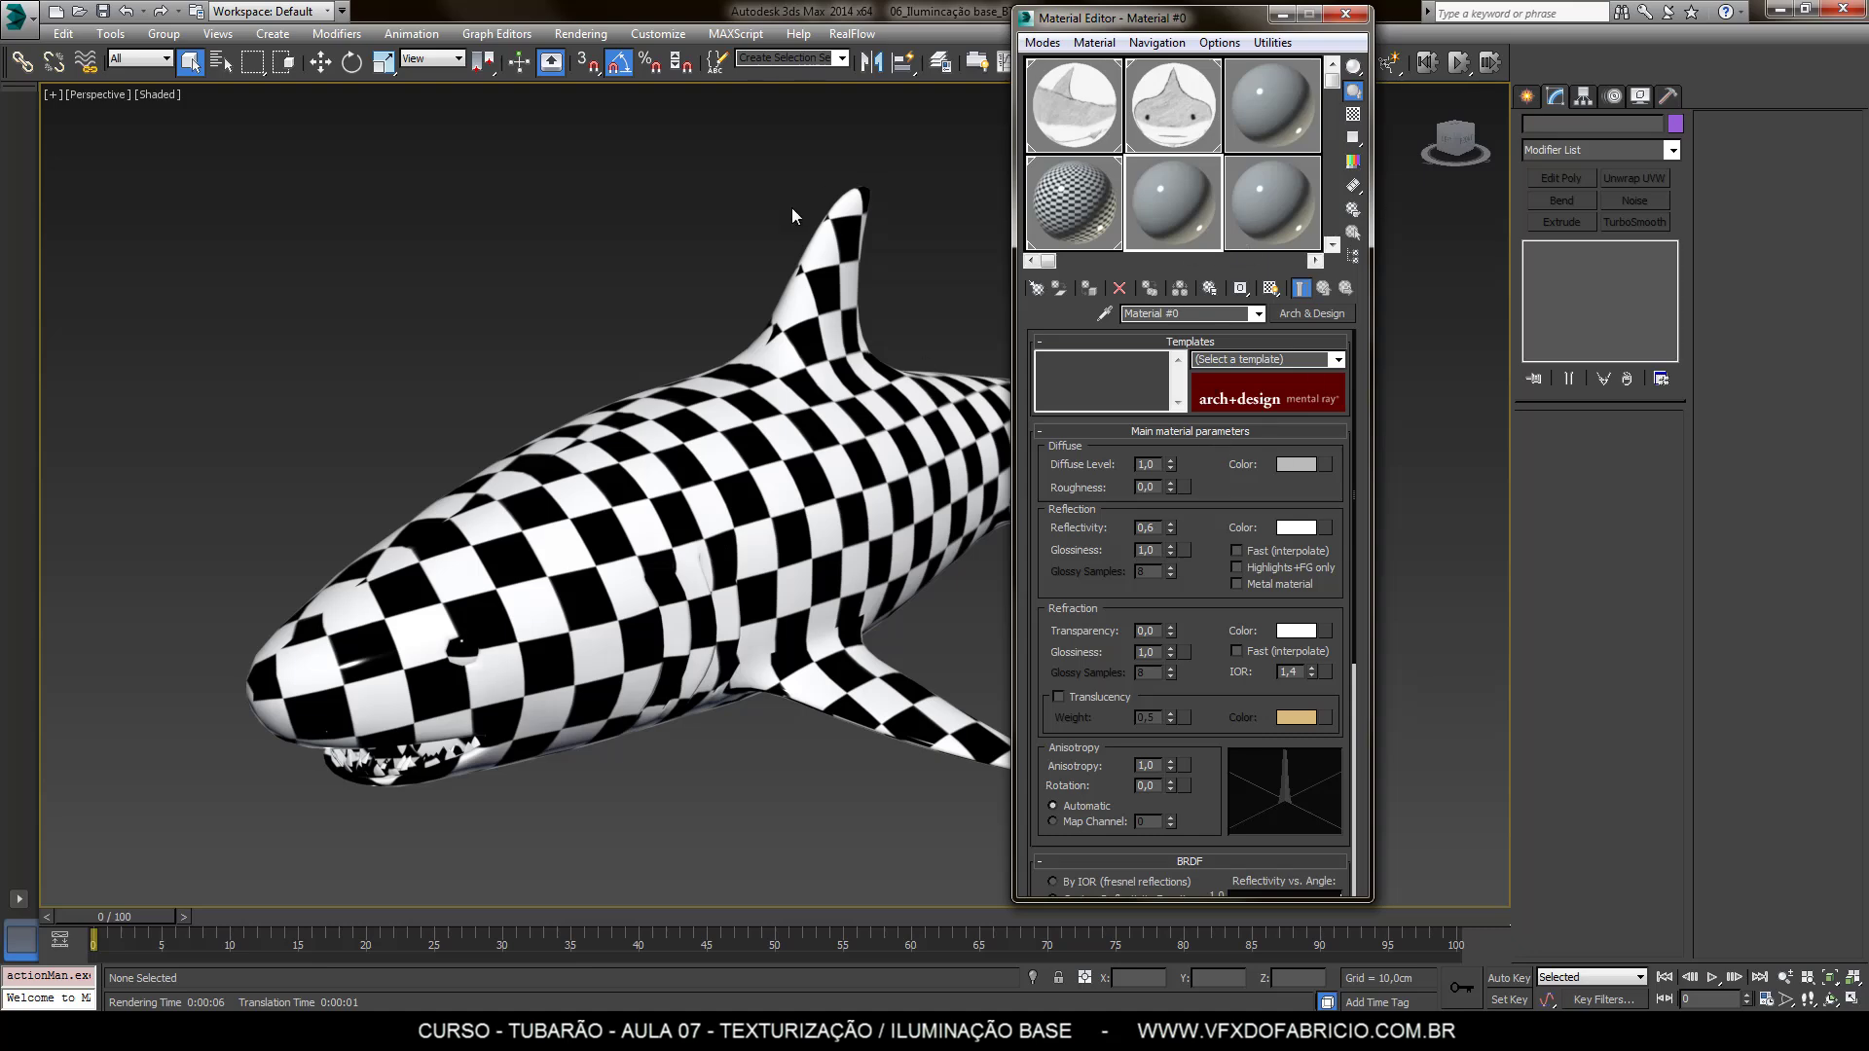
{"action": "mouse_move", "coordinate": [1232, 26]}
{"action": "left_mouse_down"}
{"action": "mouse_move", "coordinate": [1224, 73]}
{"action": "mouse_move", "coordinate": [1250, 73]}
{"action": "left_mouse_up"}
{"action": "left_click", "coordinate": [1182, 259]}
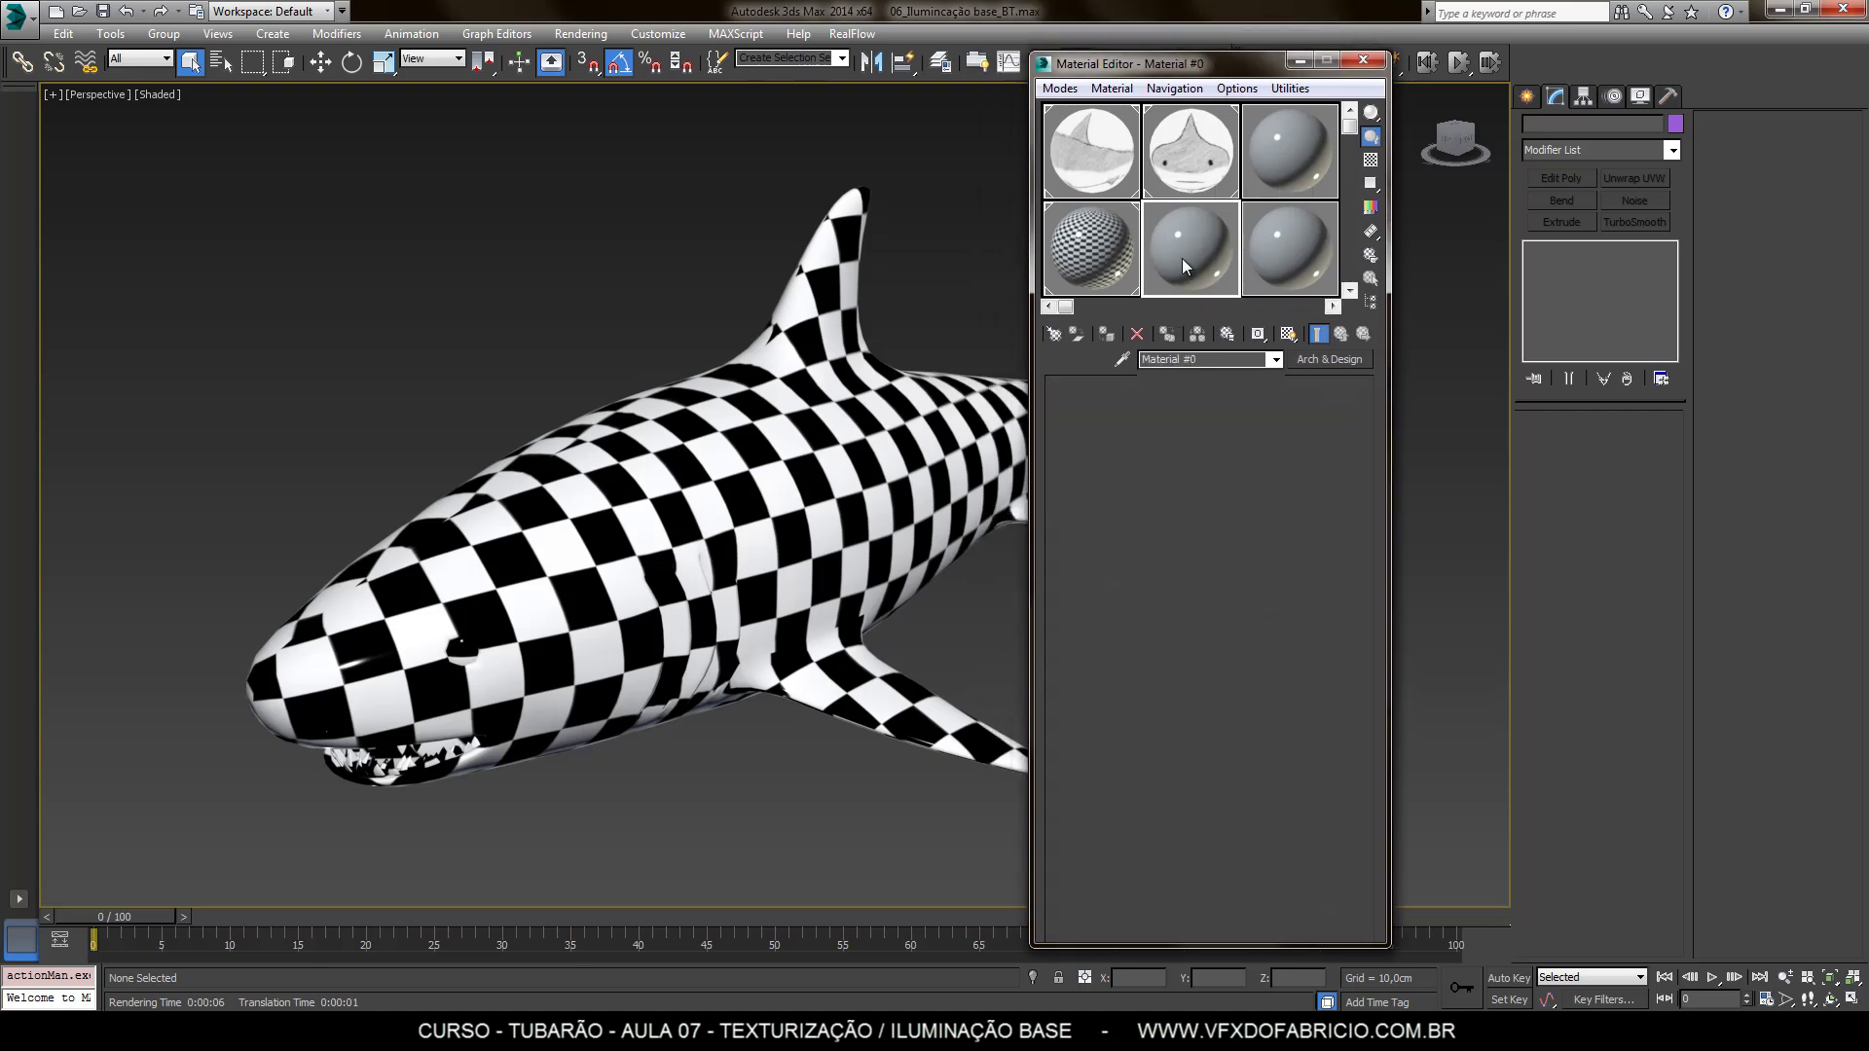
{"action": "left_click", "coordinate": [1052, 335]}
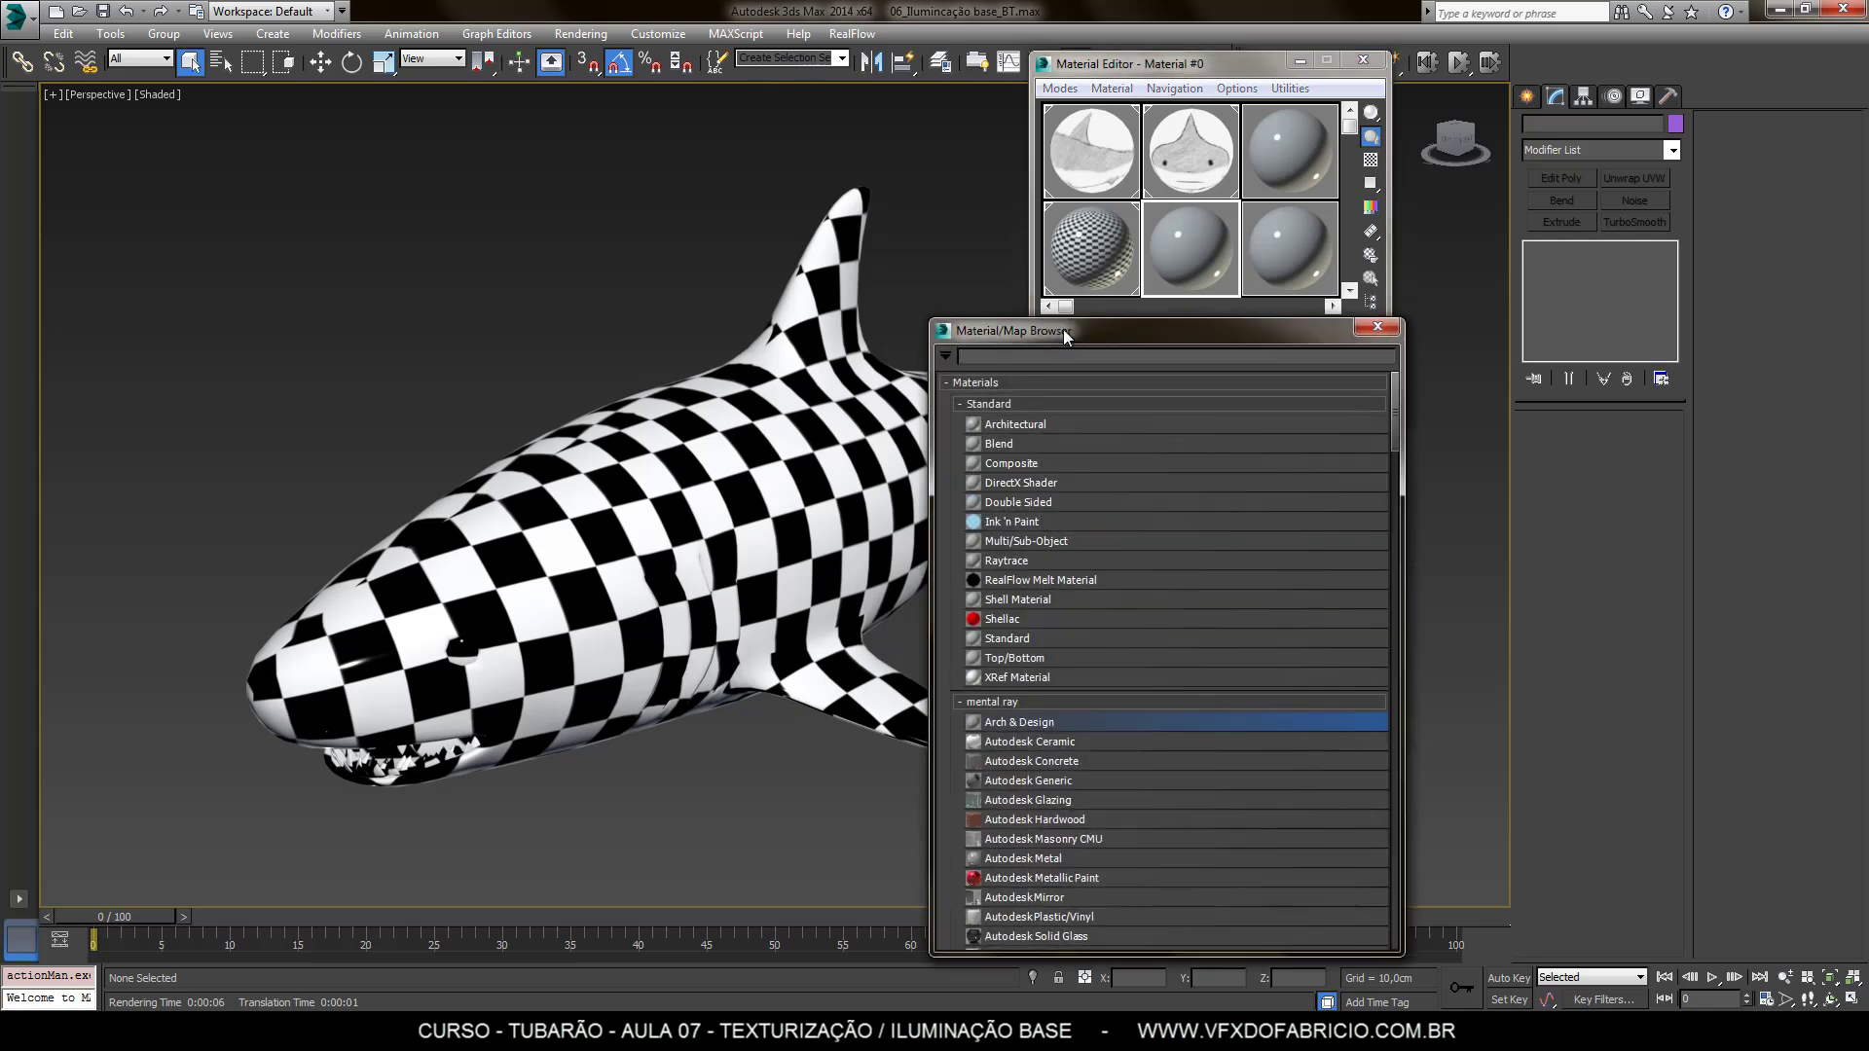
{"action": "scroll", "coordinate": [1082, 670], "scroll_direction": "down", "scroll_amount": 5}
{"action": "scroll", "coordinate": [1114, 618], "scroll_direction": "down", "scroll_amount": 5}
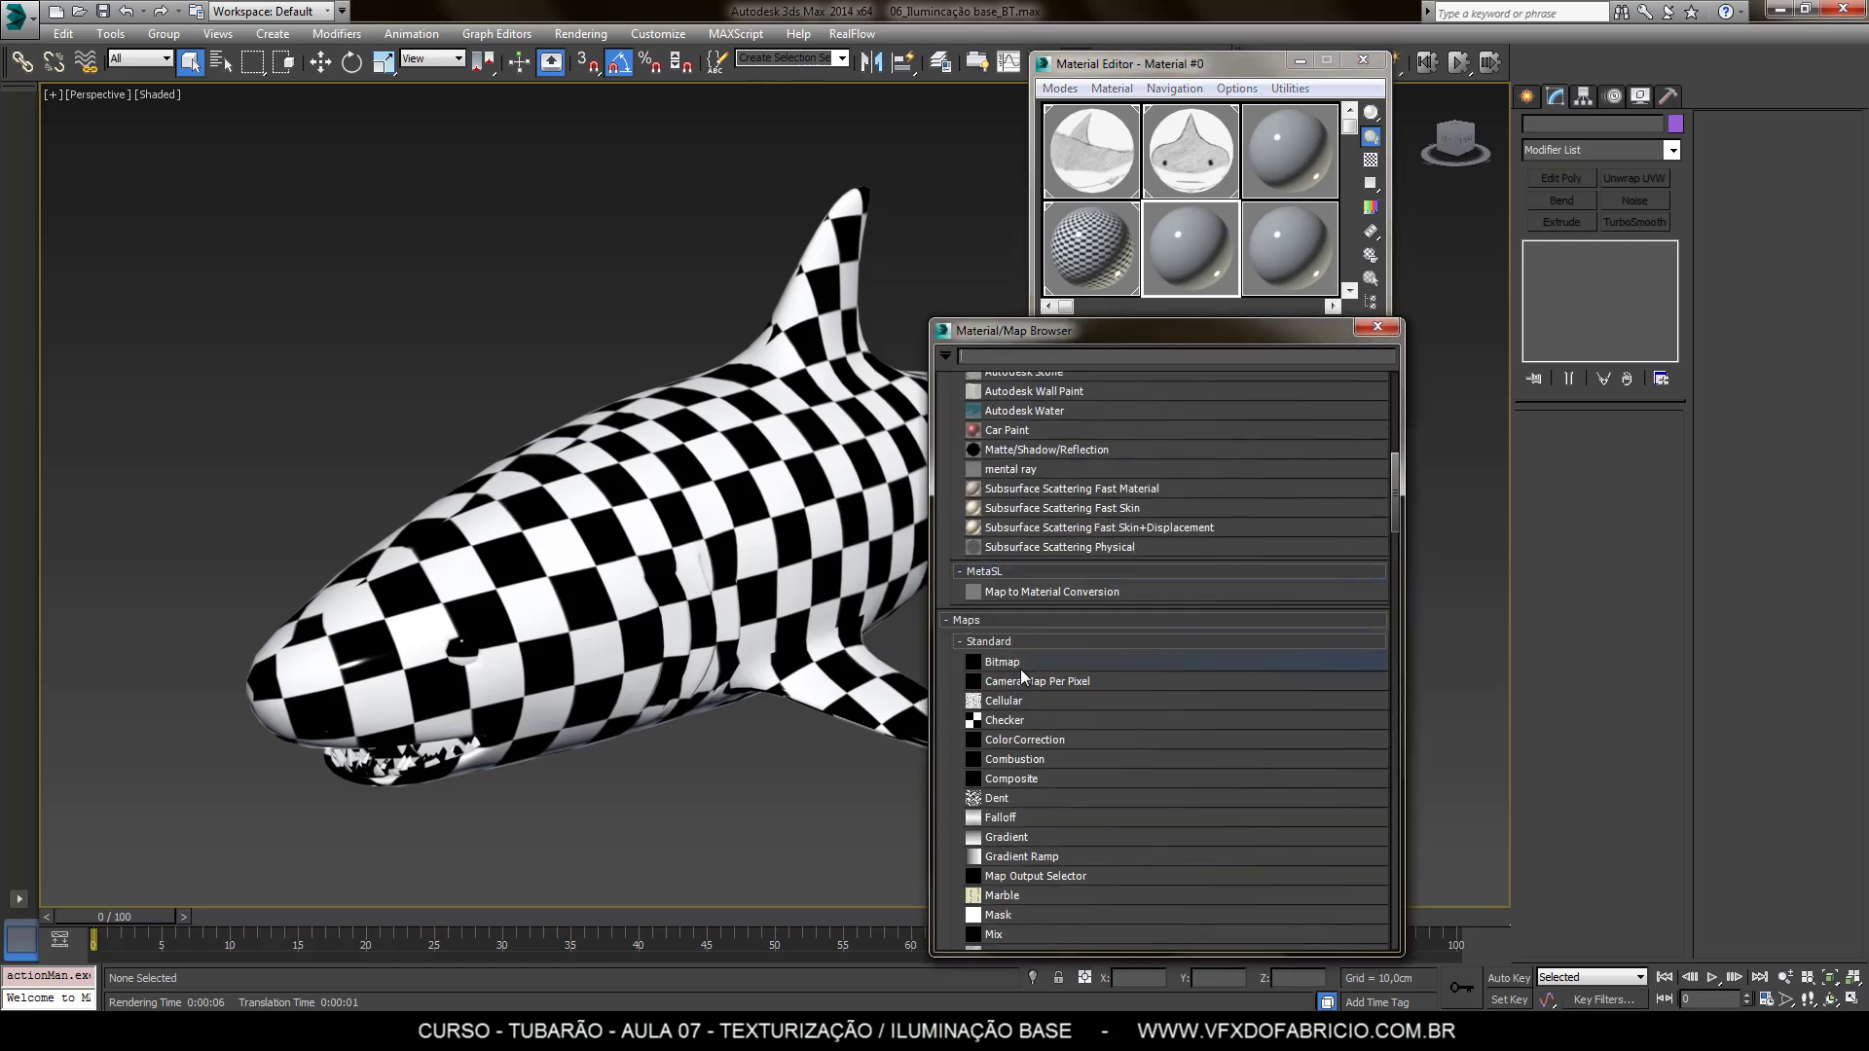
{"action": "double_click", "coordinate": [1003, 661]}
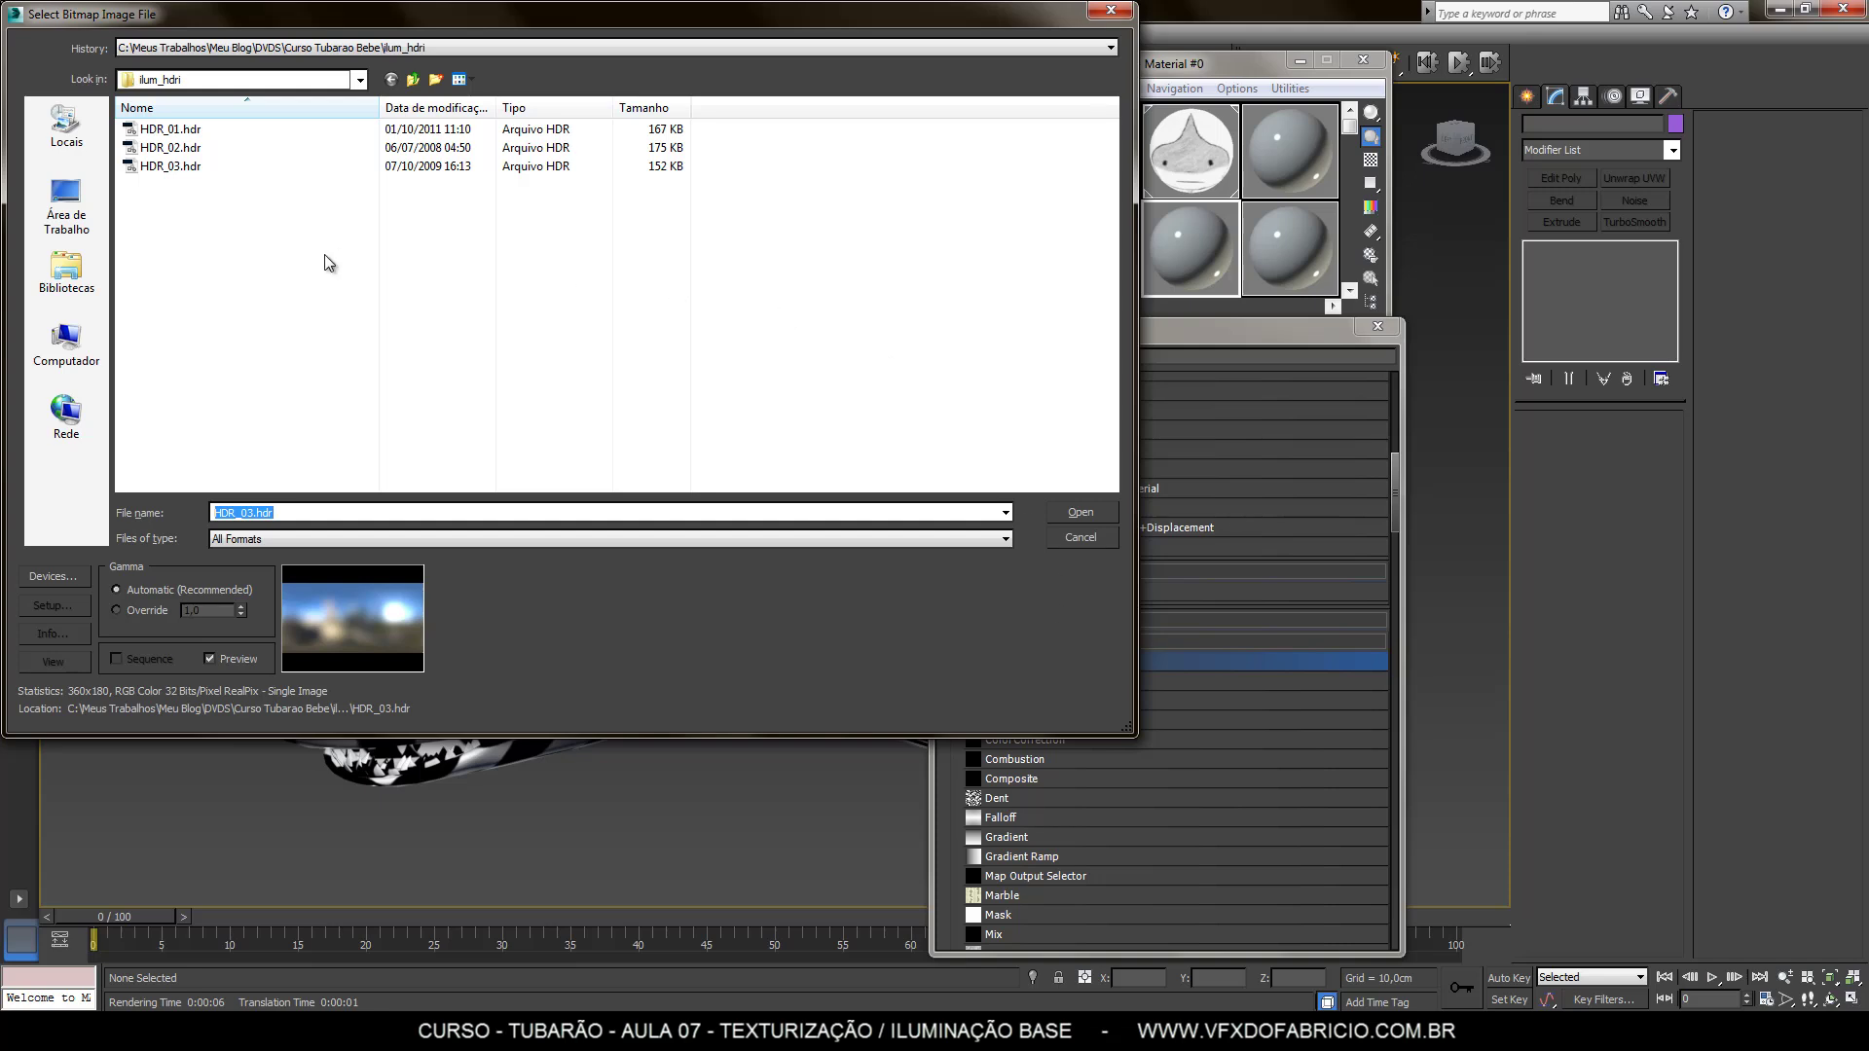
Preview the HDR_01 to HDR_03 images and load HDR_03.hdr as the bitmap
{"action": "left_click", "coordinate": [204, 128]}
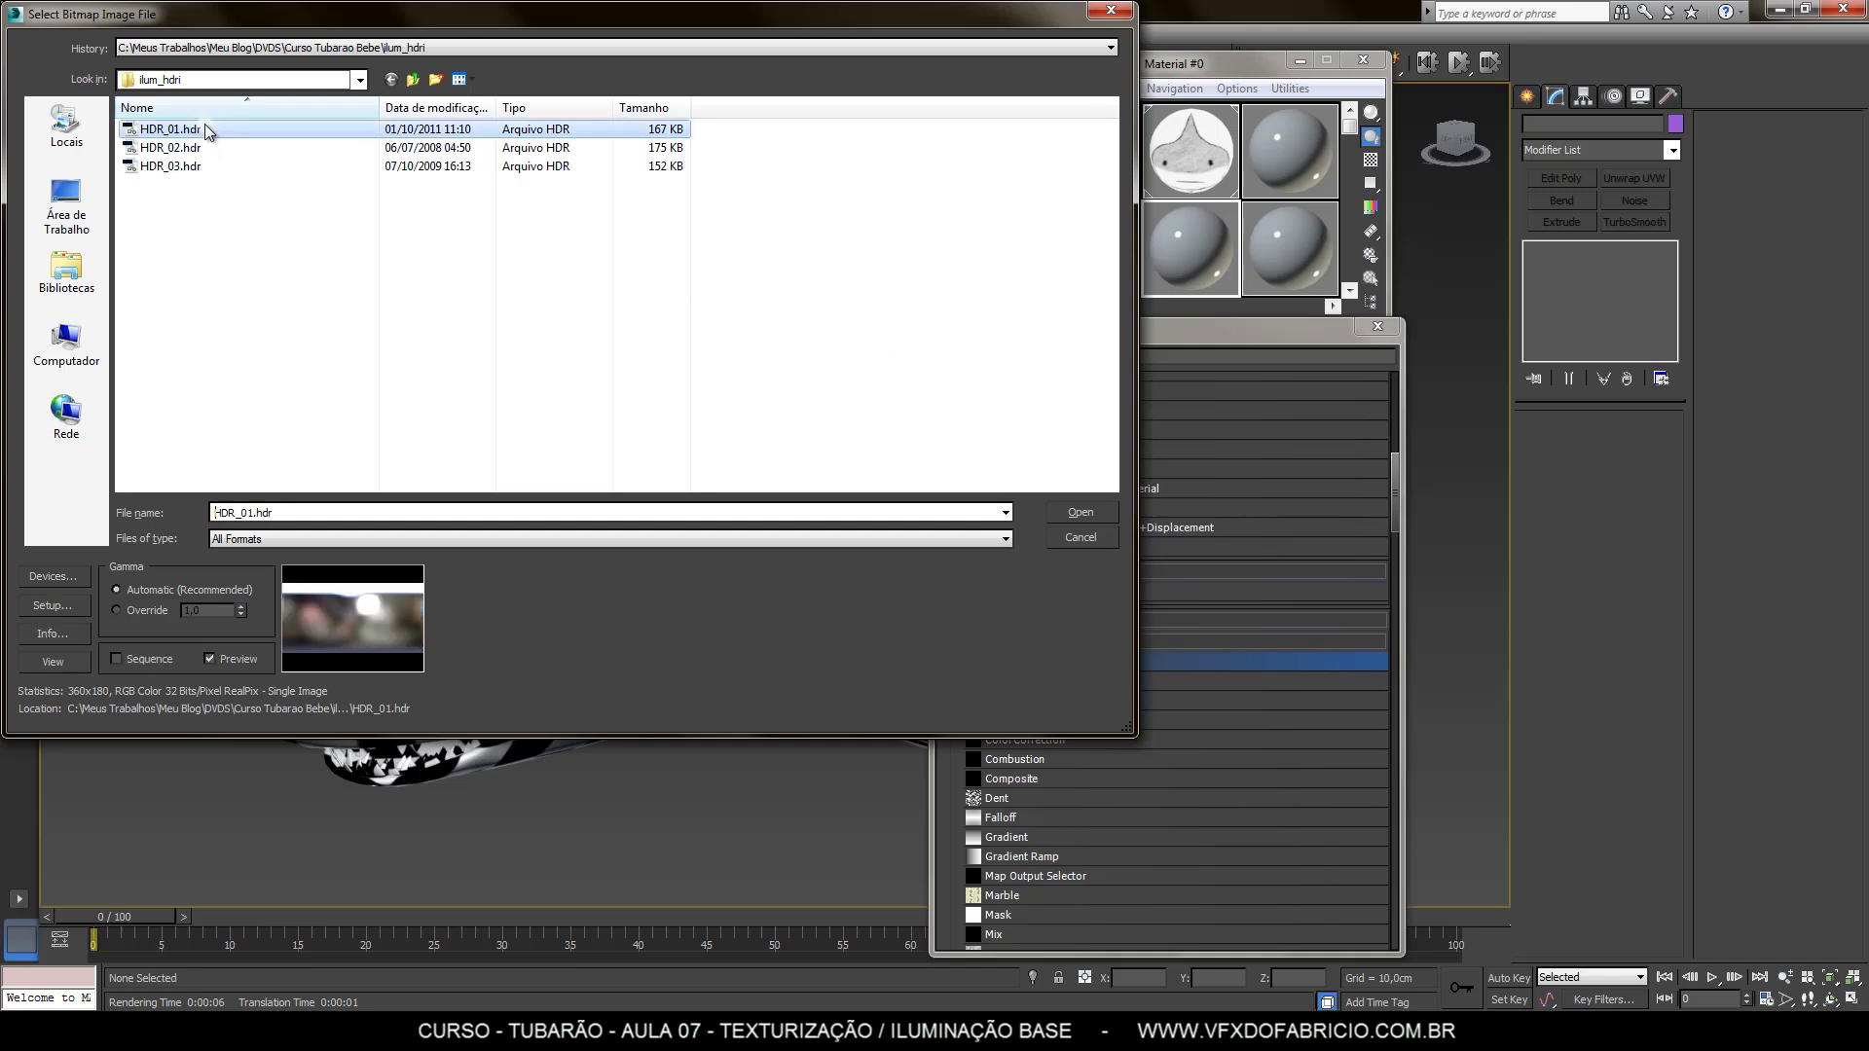
{"action": "left_click", "coordinate": [207, 148]}
{"action": "left_click", "coordinate": [207, 167]}
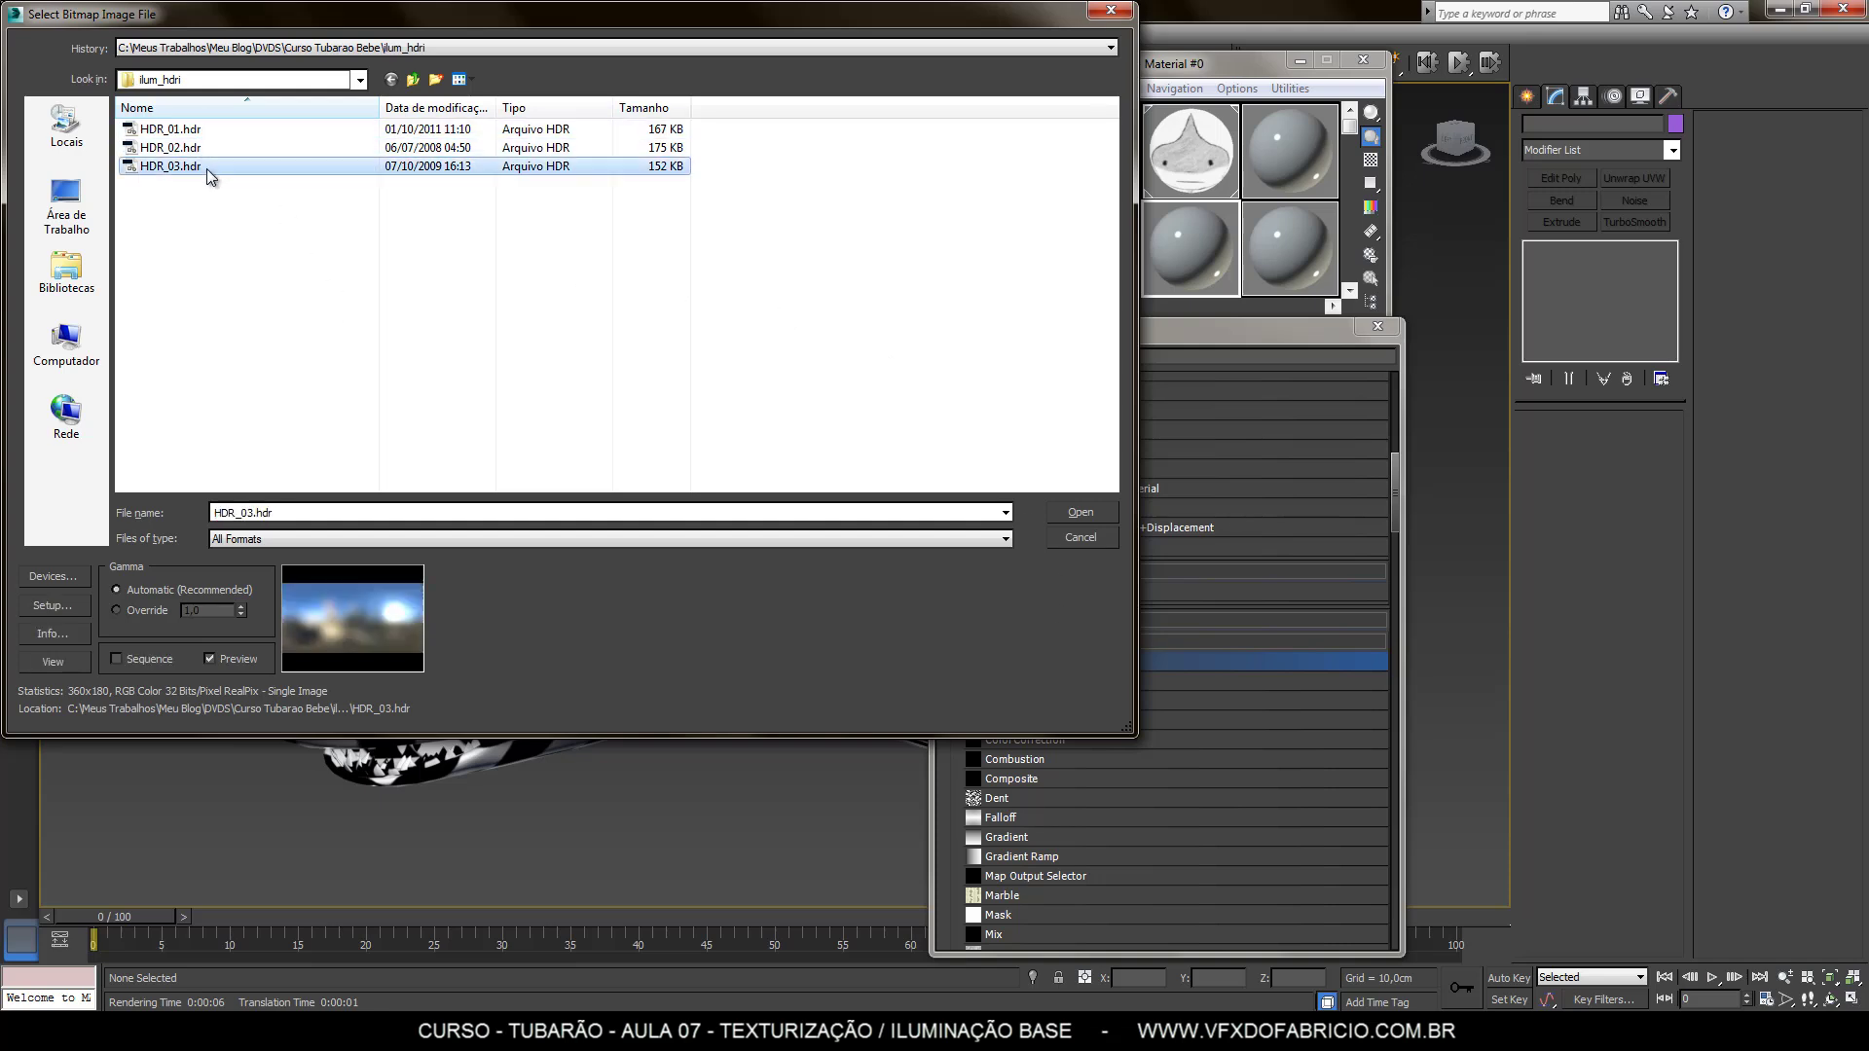
{"action": "left_click", "coordinate": [207, 131]}
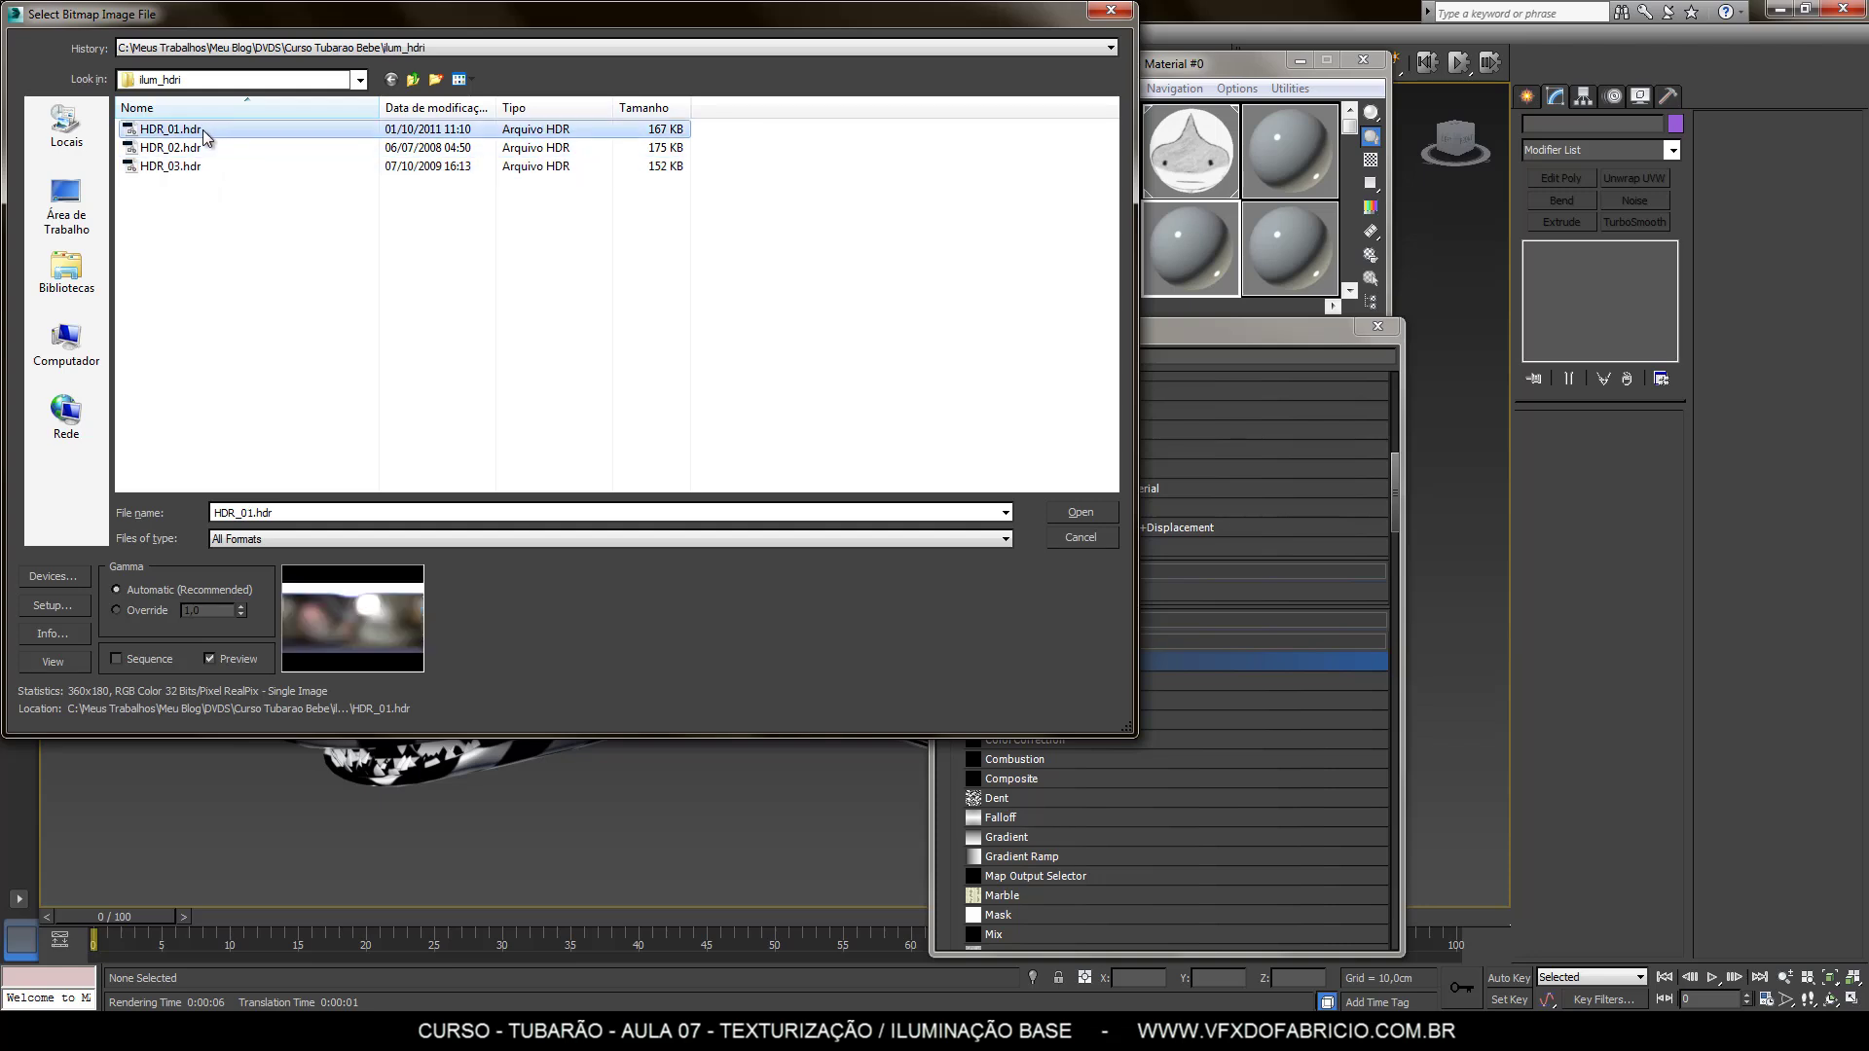
{"action": "left_click", "coordinate": [207, 148]}
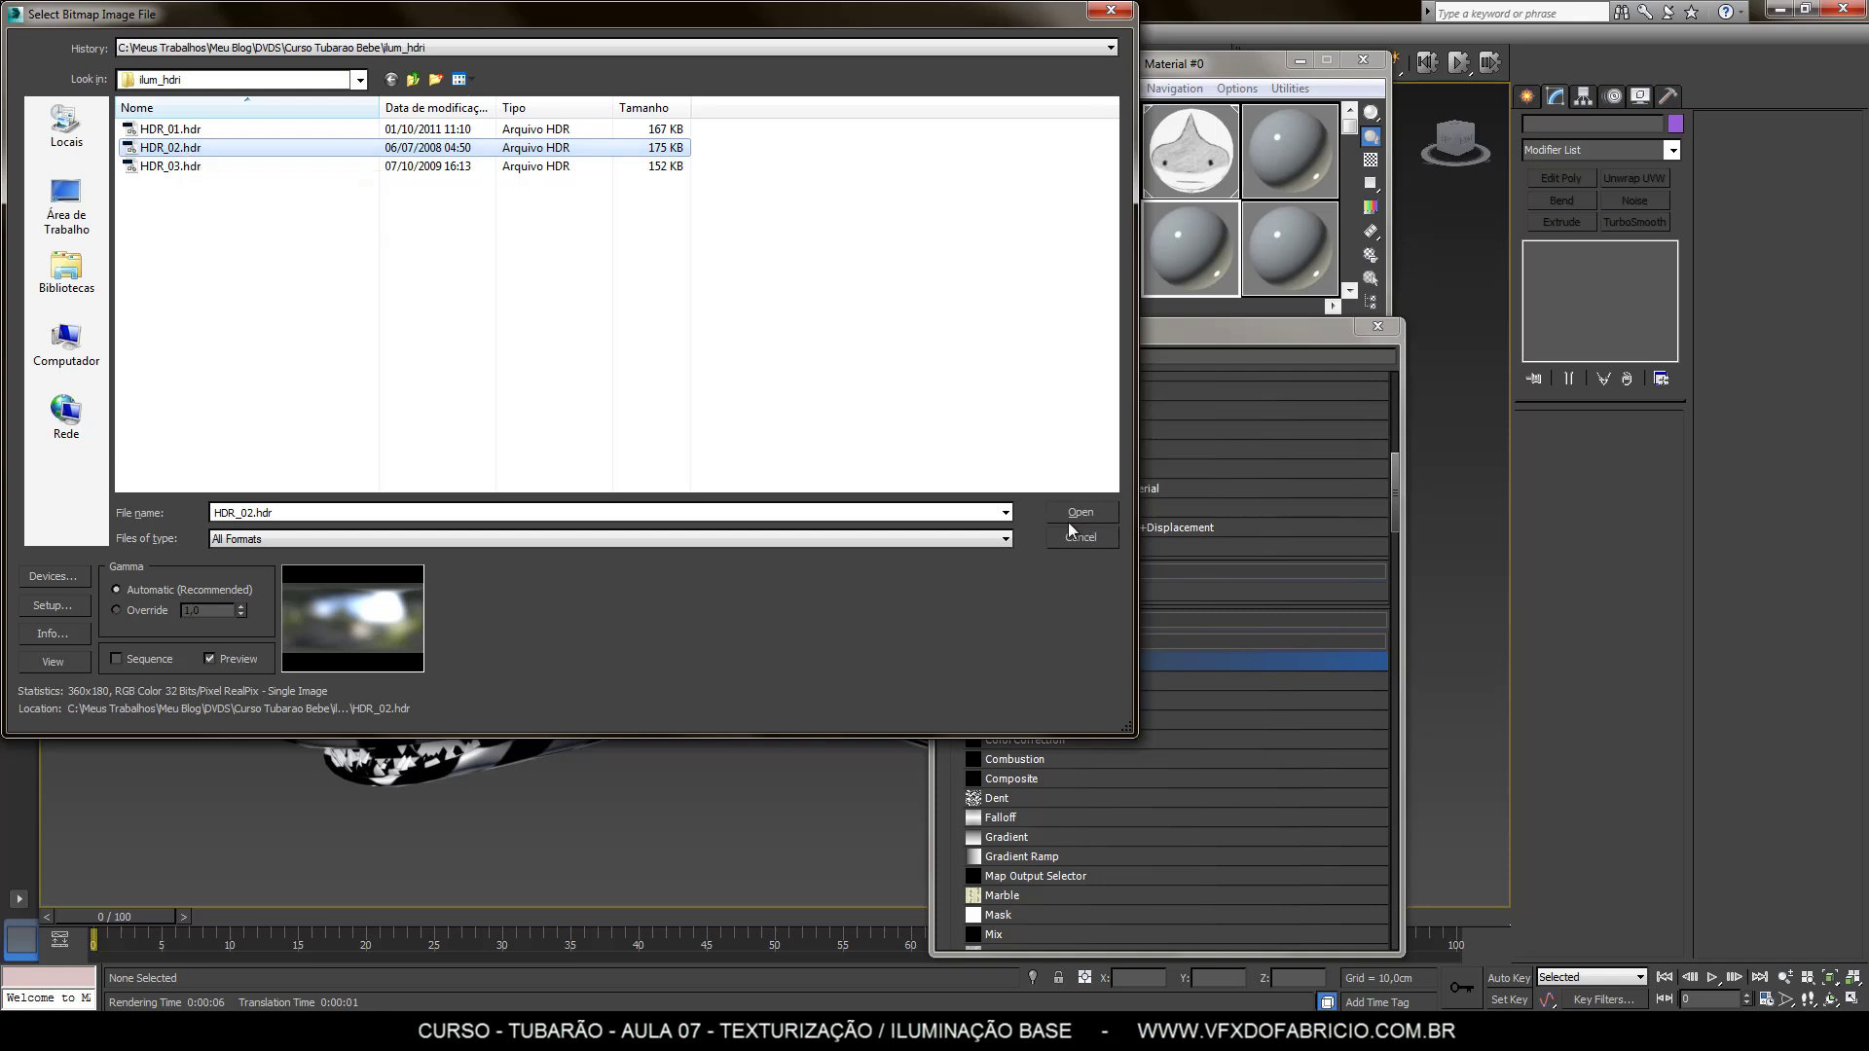
{"action": "left_click", "coordinate": [190, 169]}
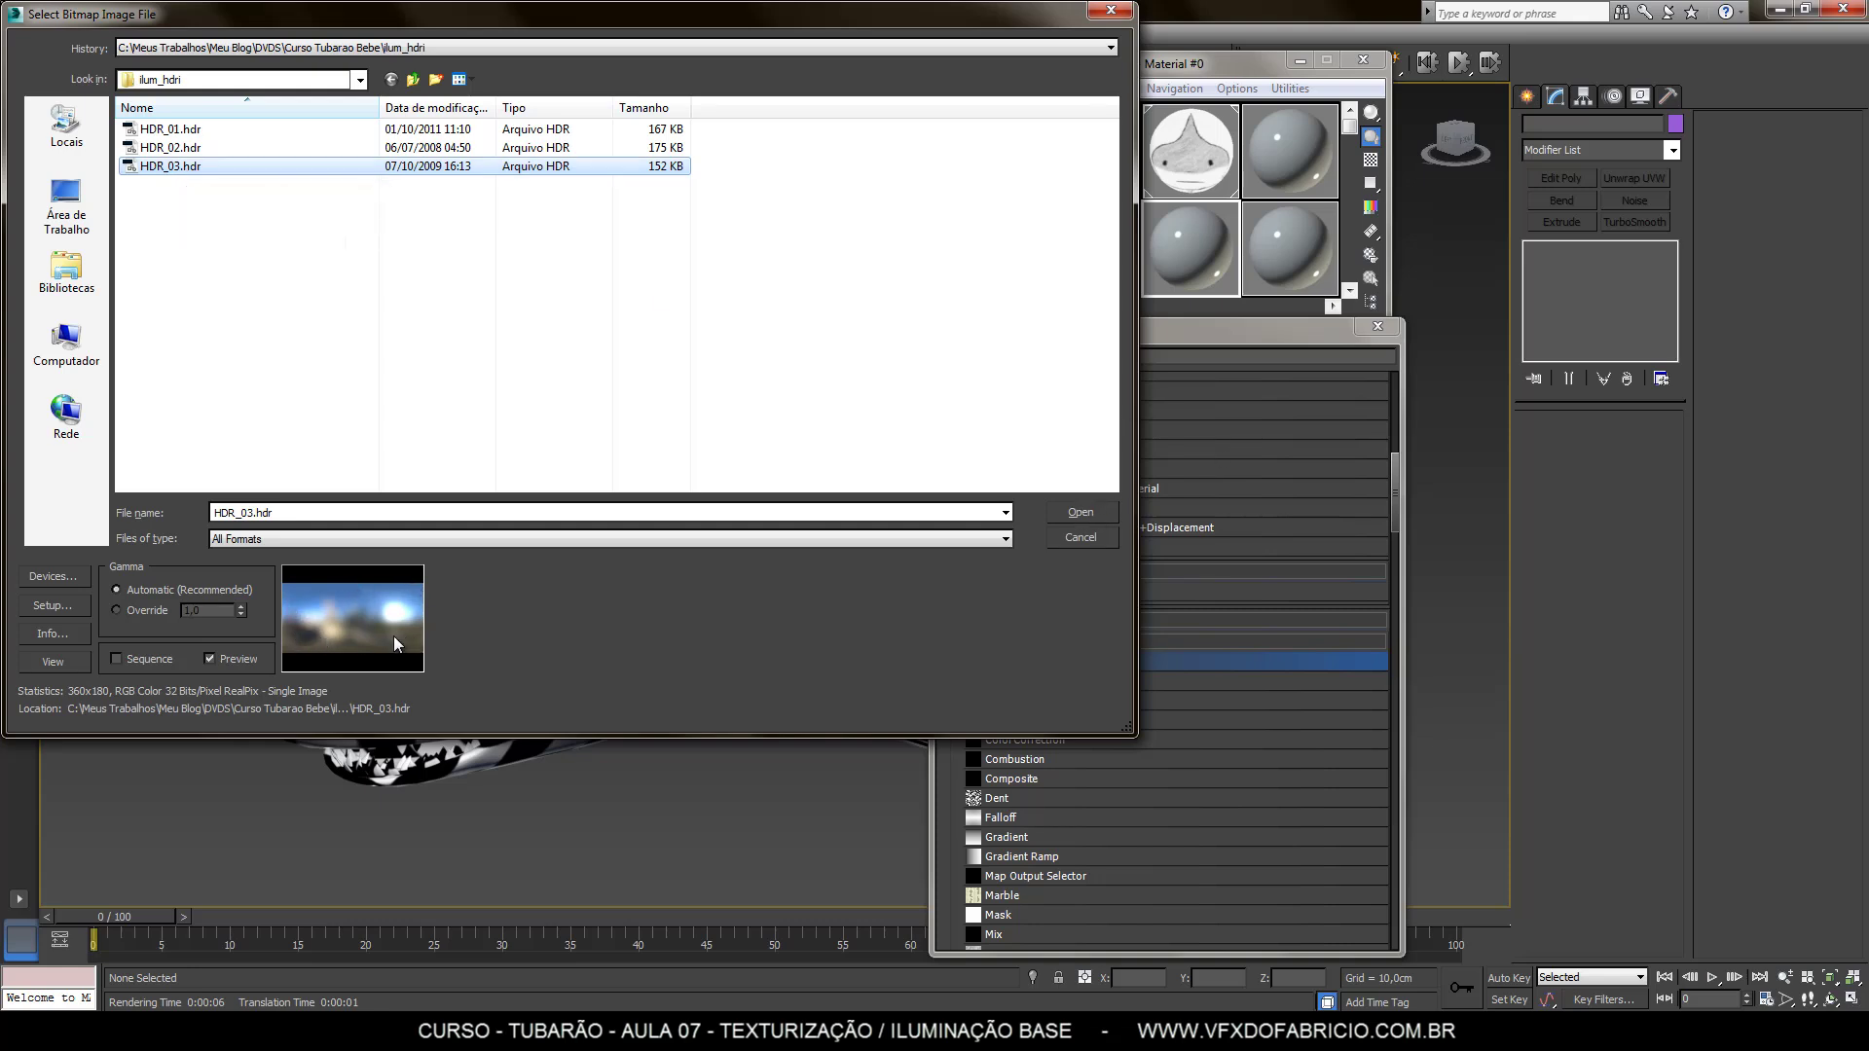
{"action": "left_click", "coordinate": [1084, 513]}
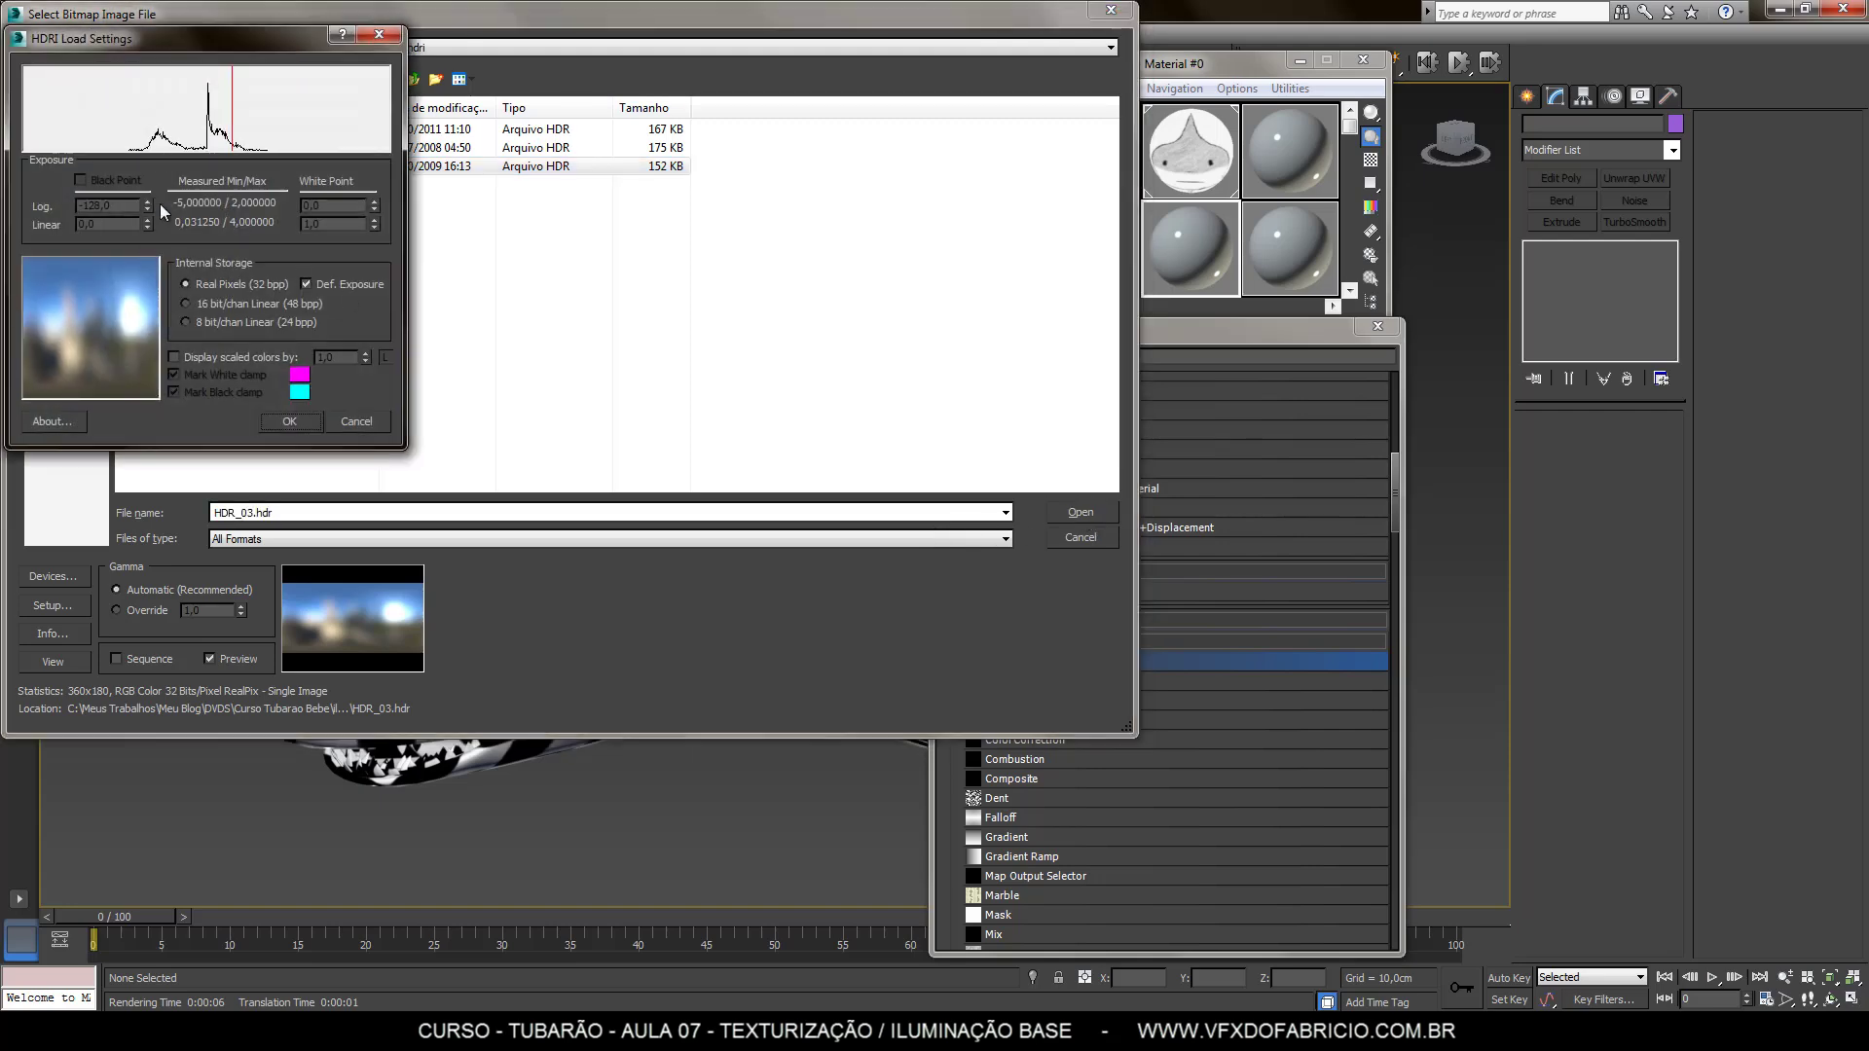
Accept the HDRI load settings, give Map #5 Environ Spherical Environment mapping, and close the editor
{"action": "left_click", "coordinate": [290, 422]}
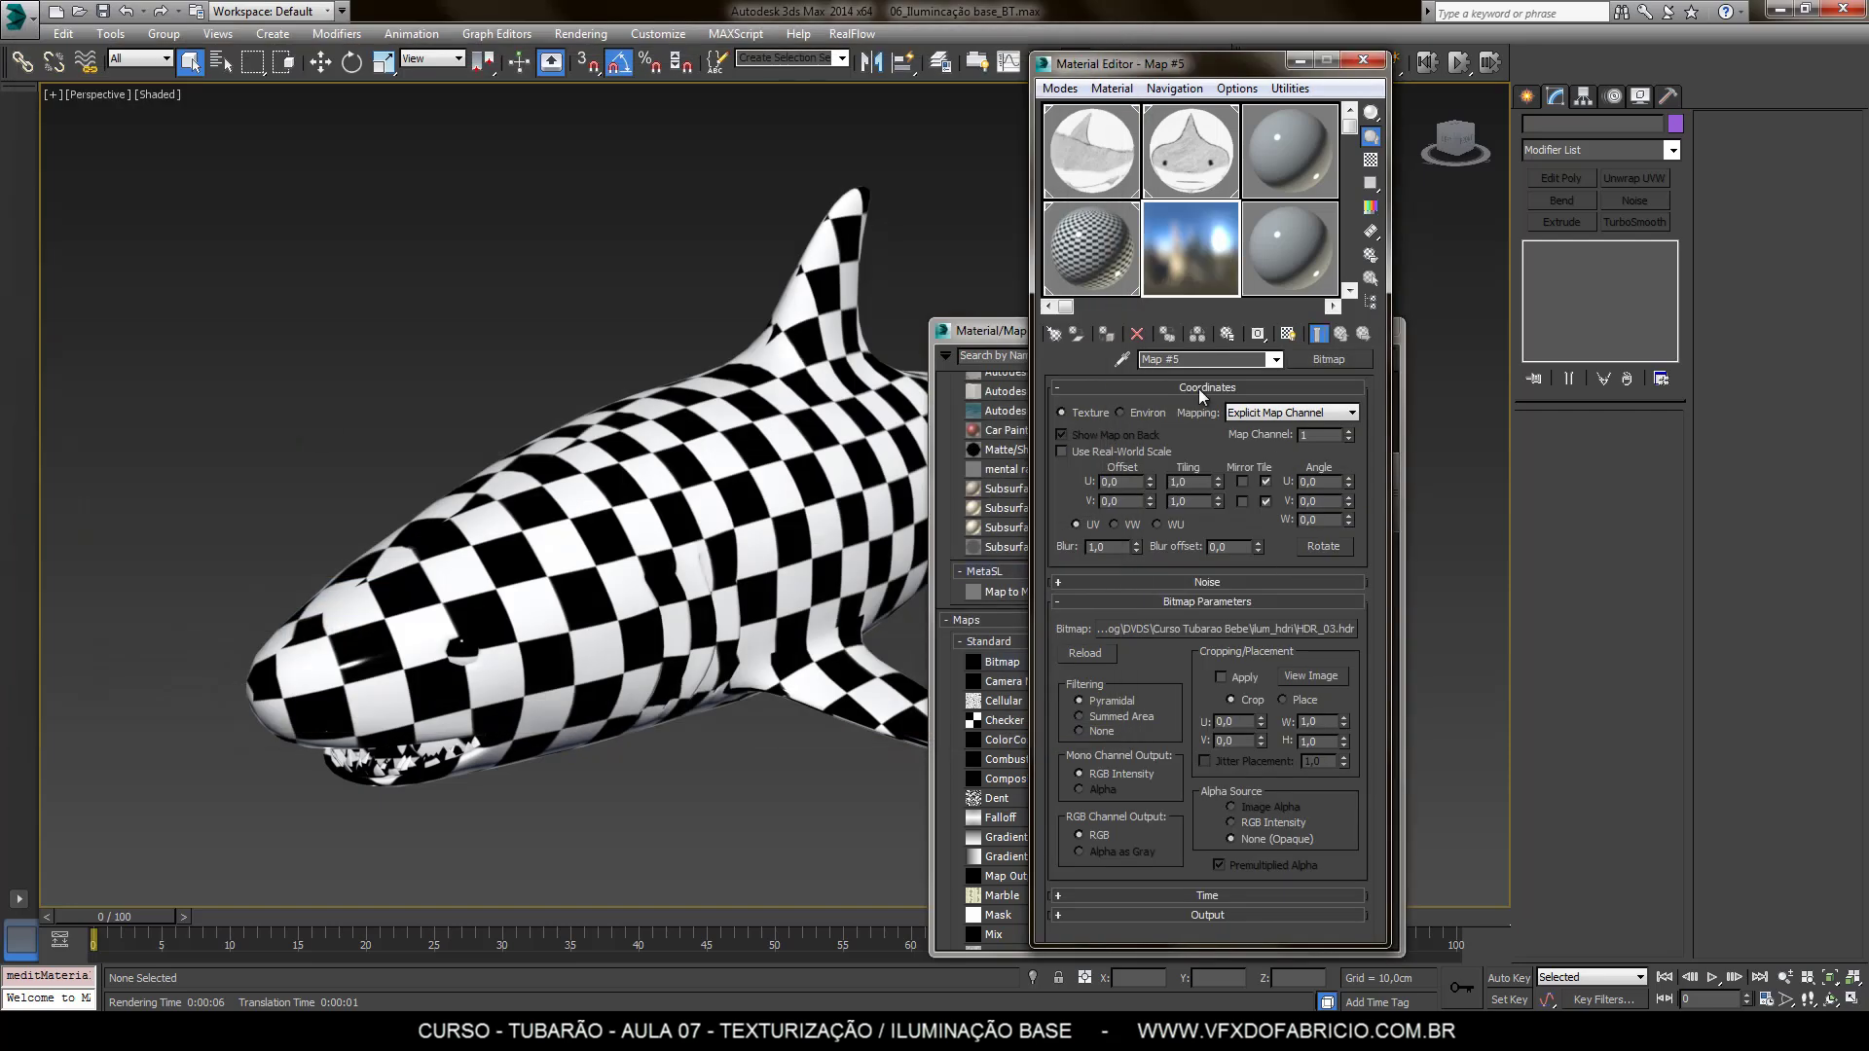
{"action": "left_click", "coordinate": [1122, 413]}
{"action": "left_click", "coordinate": [1270, 415]}
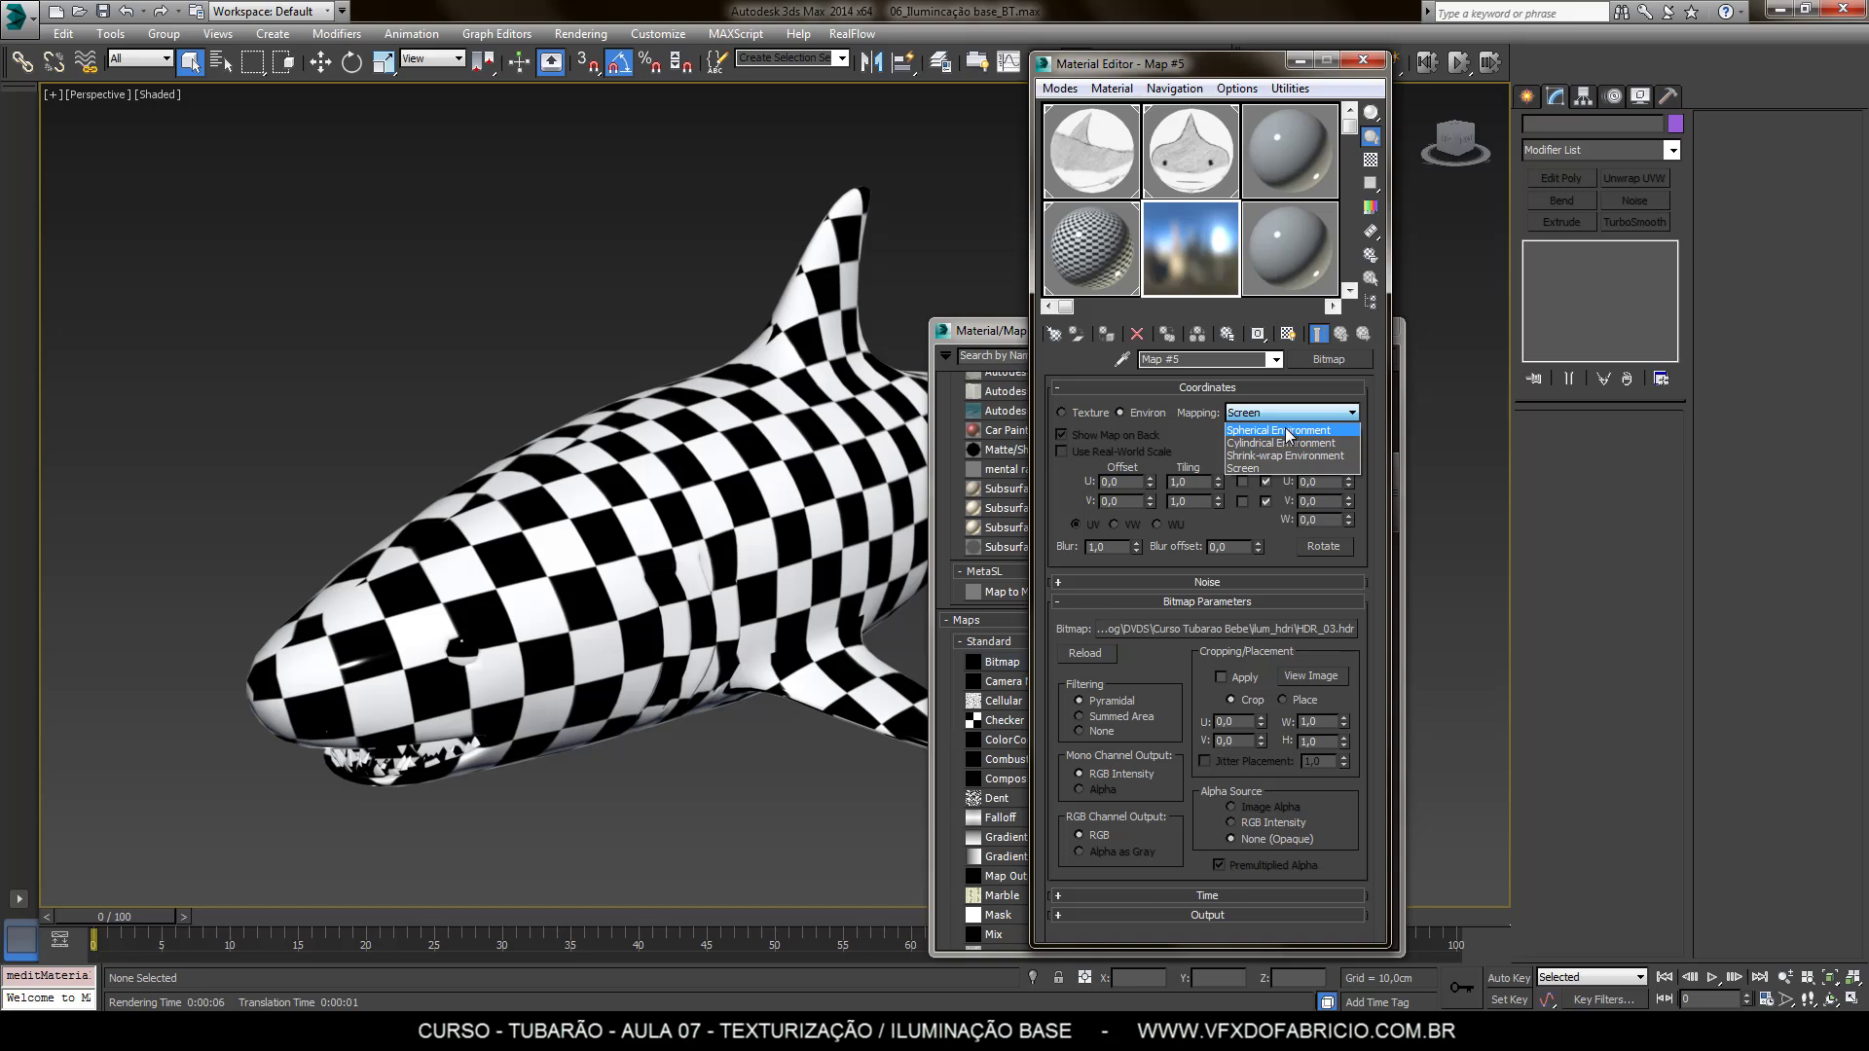
{"action": "left_click", "coordinate": [1295, 431]}
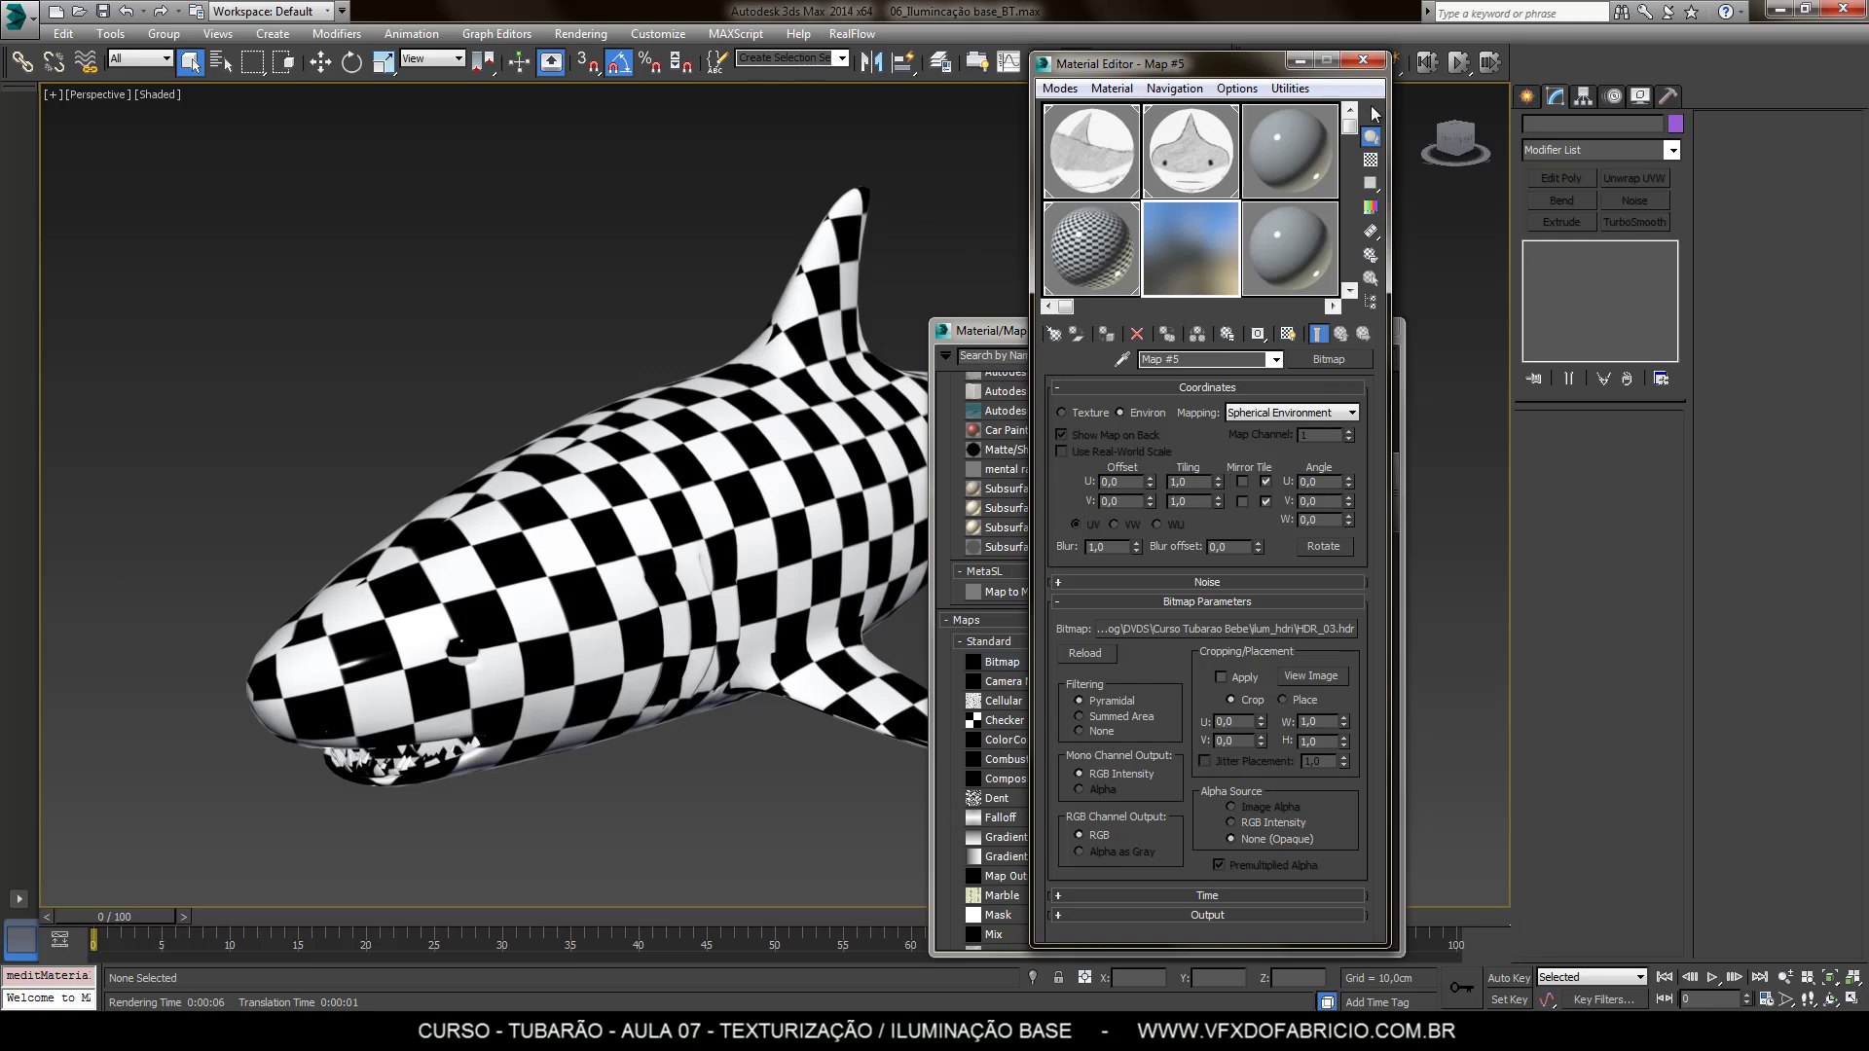
{"action": "left_click", "coordinate": [1363, 61]}
Place a Skylight (Sky001) beside the shark and show its parameters in the Modify panel
{"action": "left_click", "coordinate": [1377, 328]}
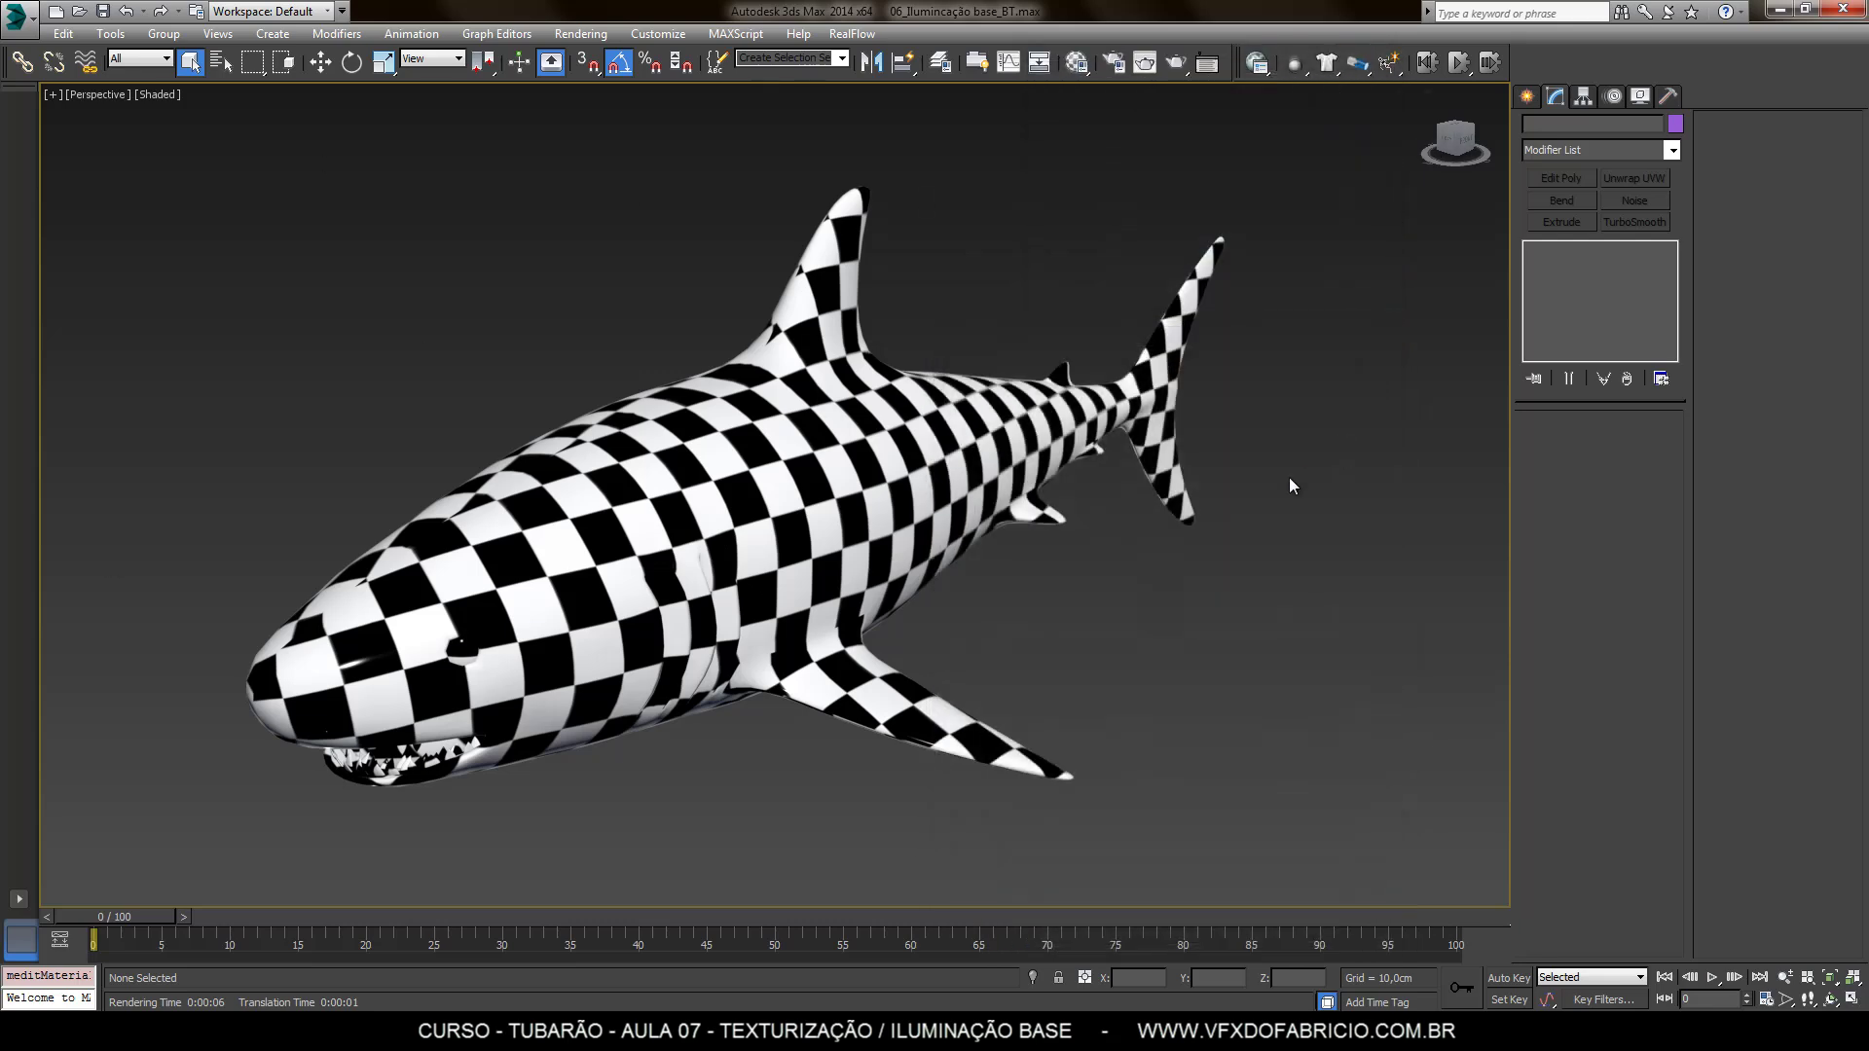
{"action": "scroll", "coordinate": [844, 494], "scroll_direction": "down", "scroll_amount": 10}
{"action": "scroll", "coordinate": [812, 475], "scroll_direction": "up", "scroll_amount": 10}
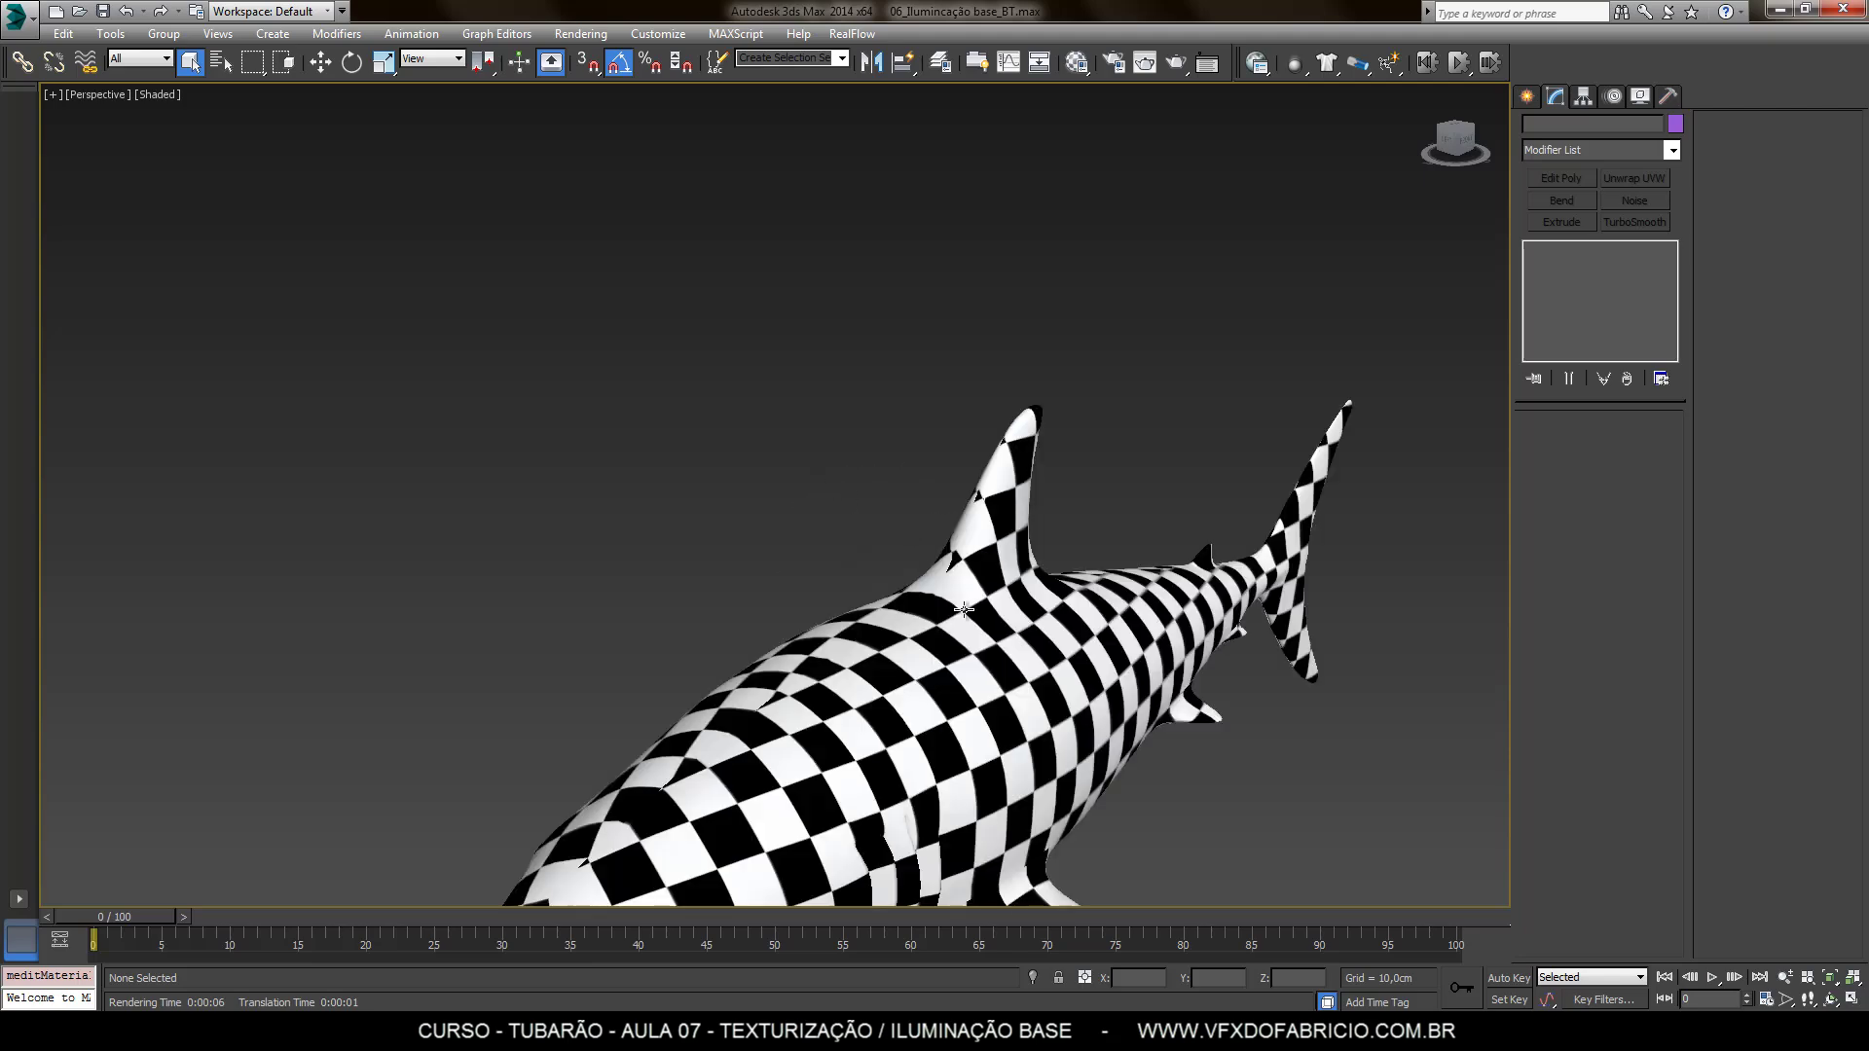
{"action": "mouse_move", "coordinate": [964, 740]}
{"action": "middle_mouse_down"}
{"action": "mouse_move", "coordinate": [843, 632]}
{"action": "mouse_move", "coordinate": [1018, 635]}
{"action": "middle_mouse_up"}
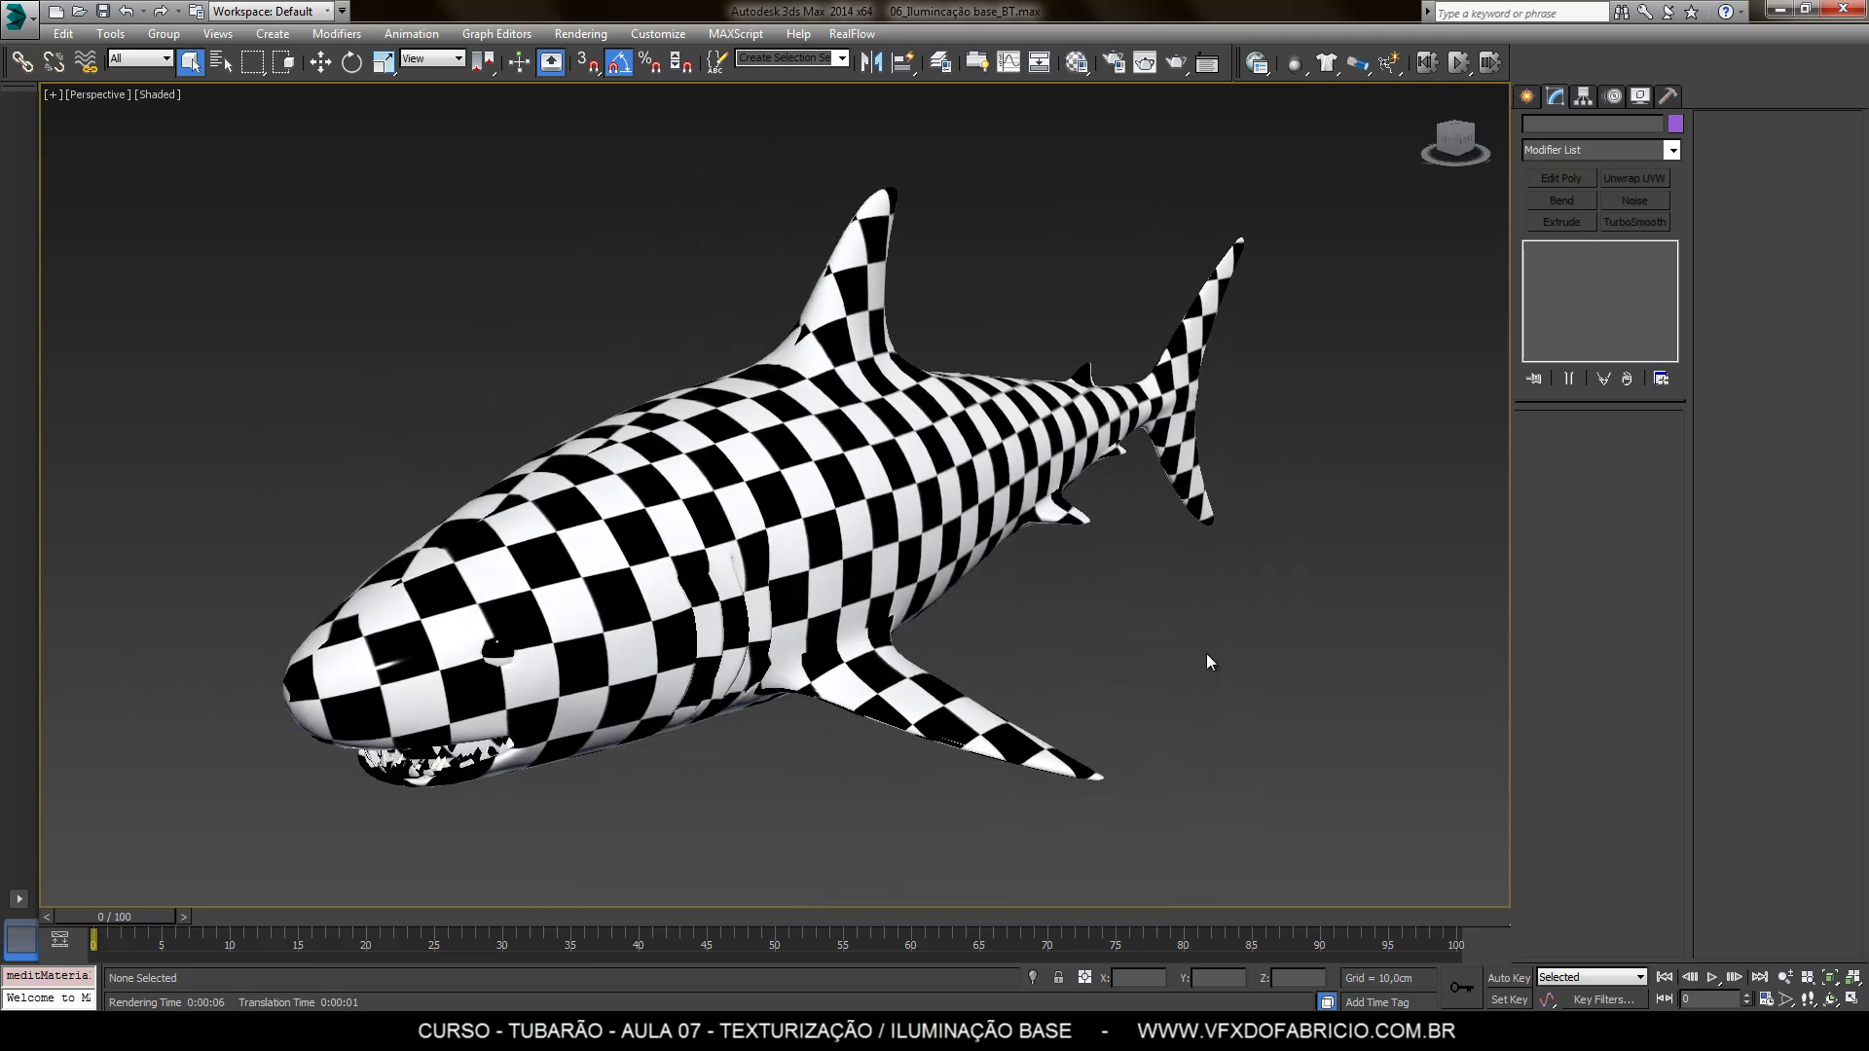
{"action": "left_click", "coordinate": [1526, 96]}
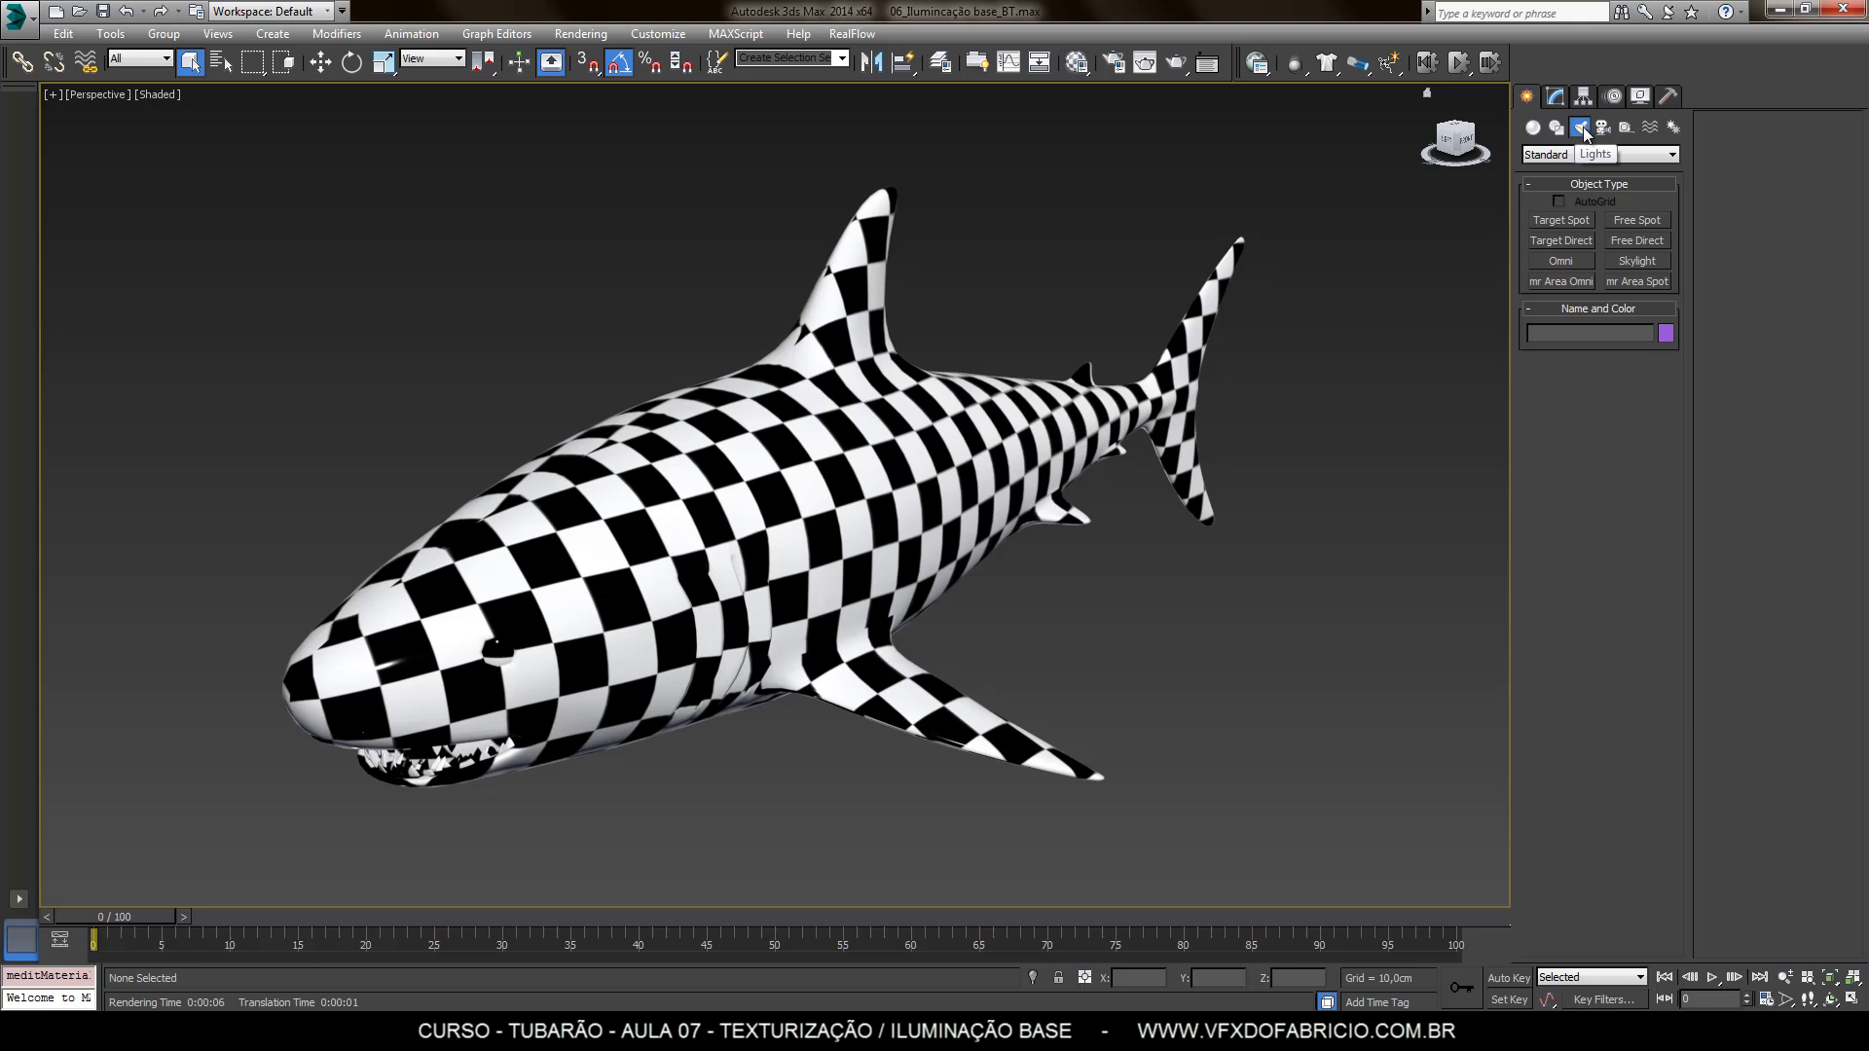
{"action": "left_click", "coordinate": [1653, 262]}
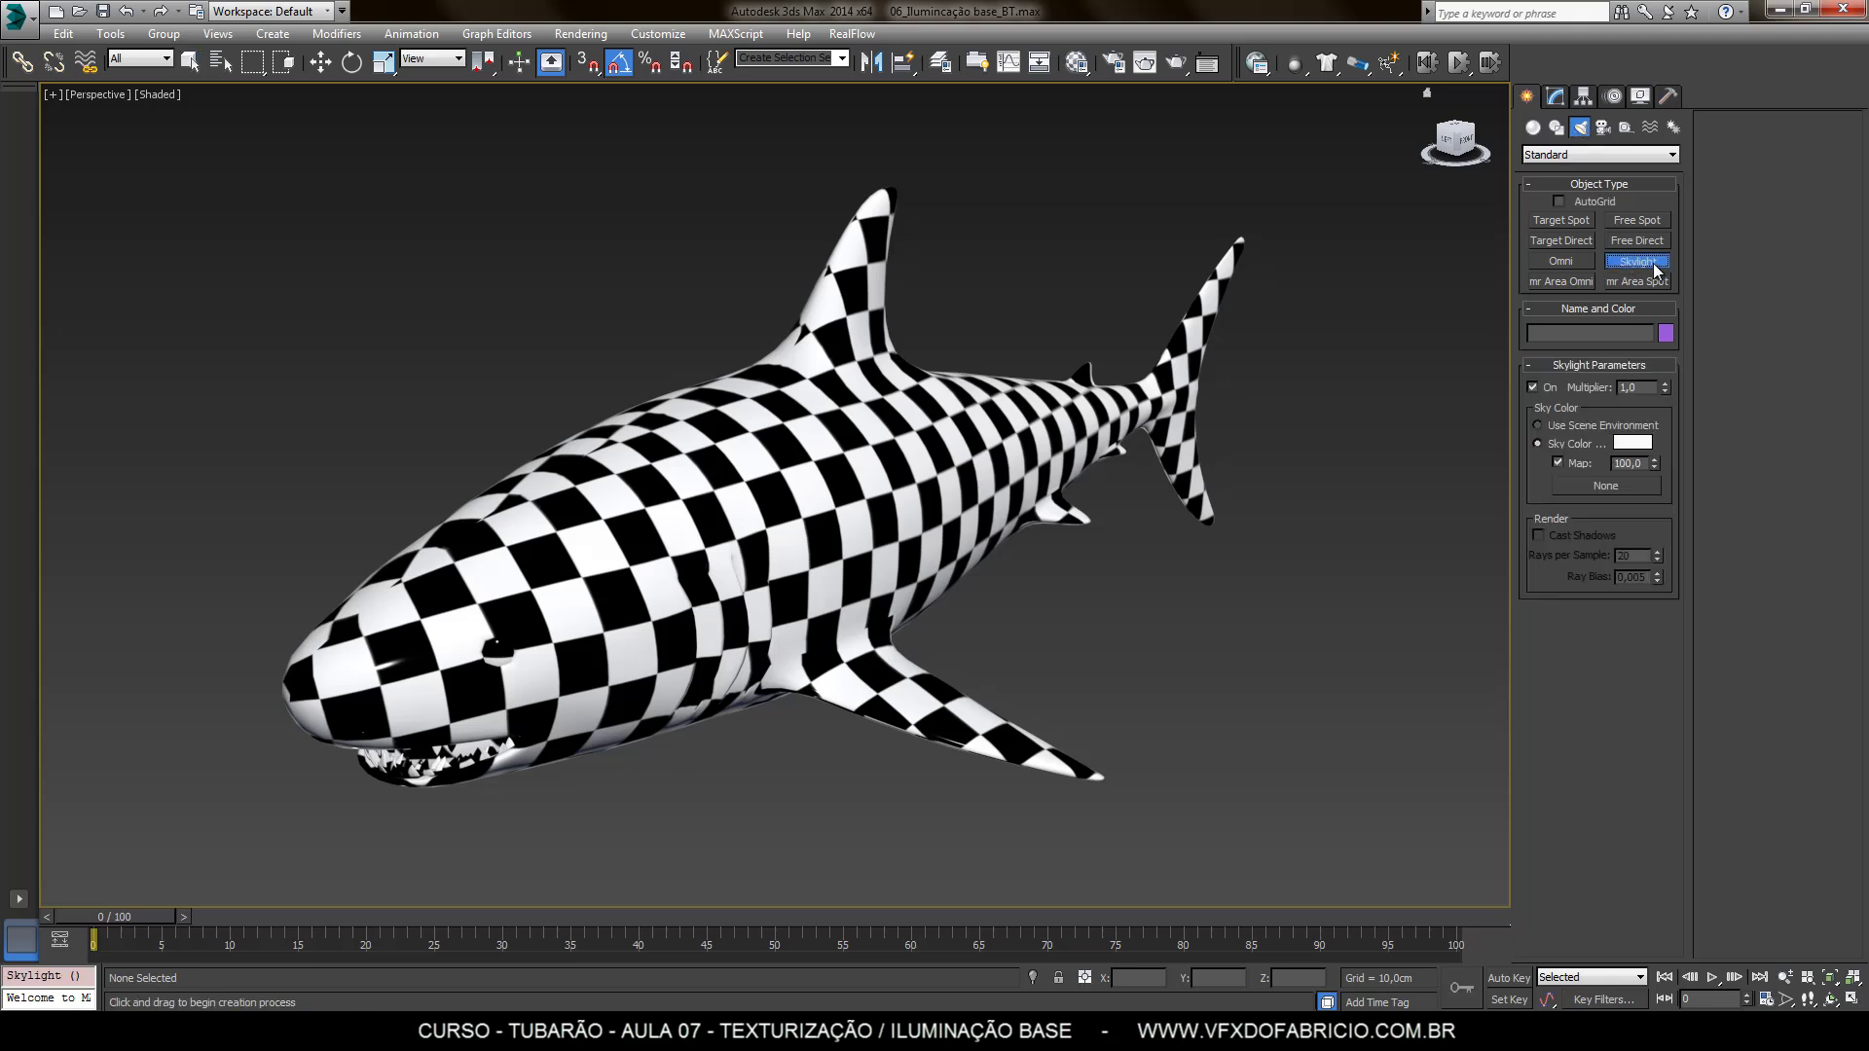
{"action": "left_click", "coordinate": [1354, 657]}
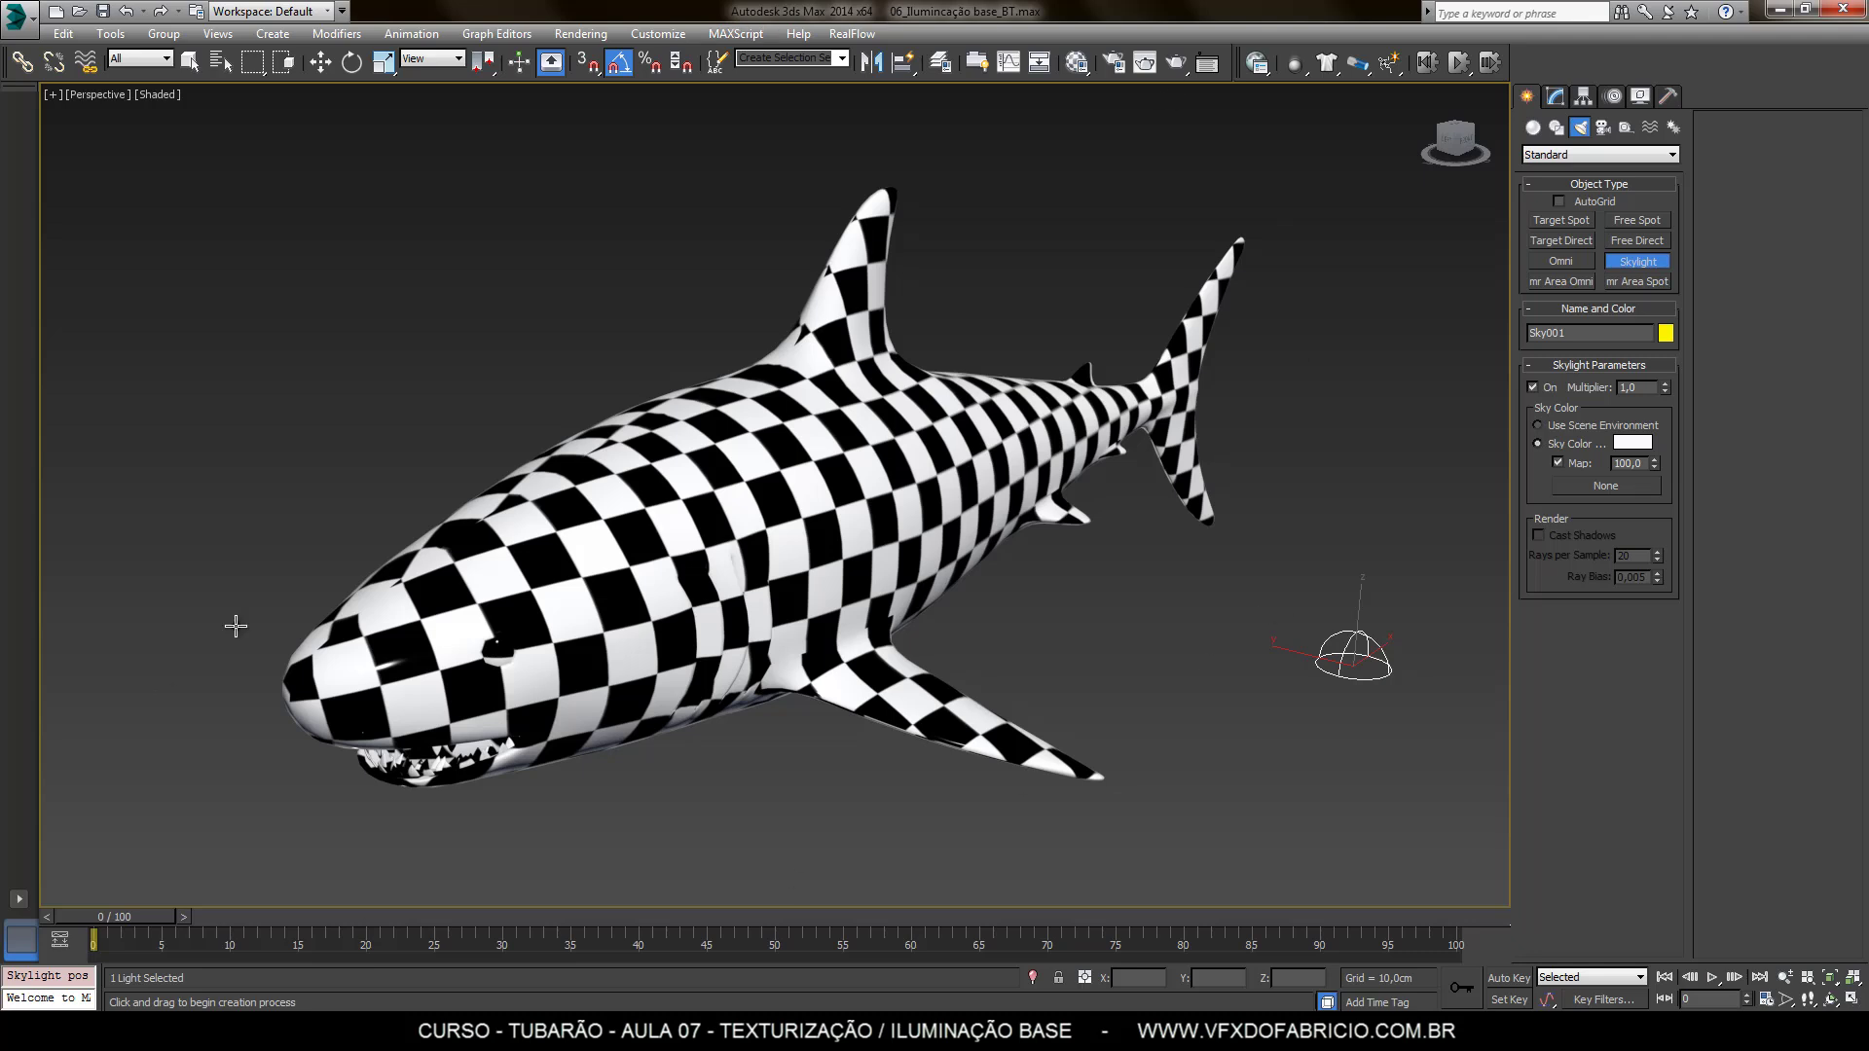
{"action": "left_click", "coordinate": [1557, 96]}
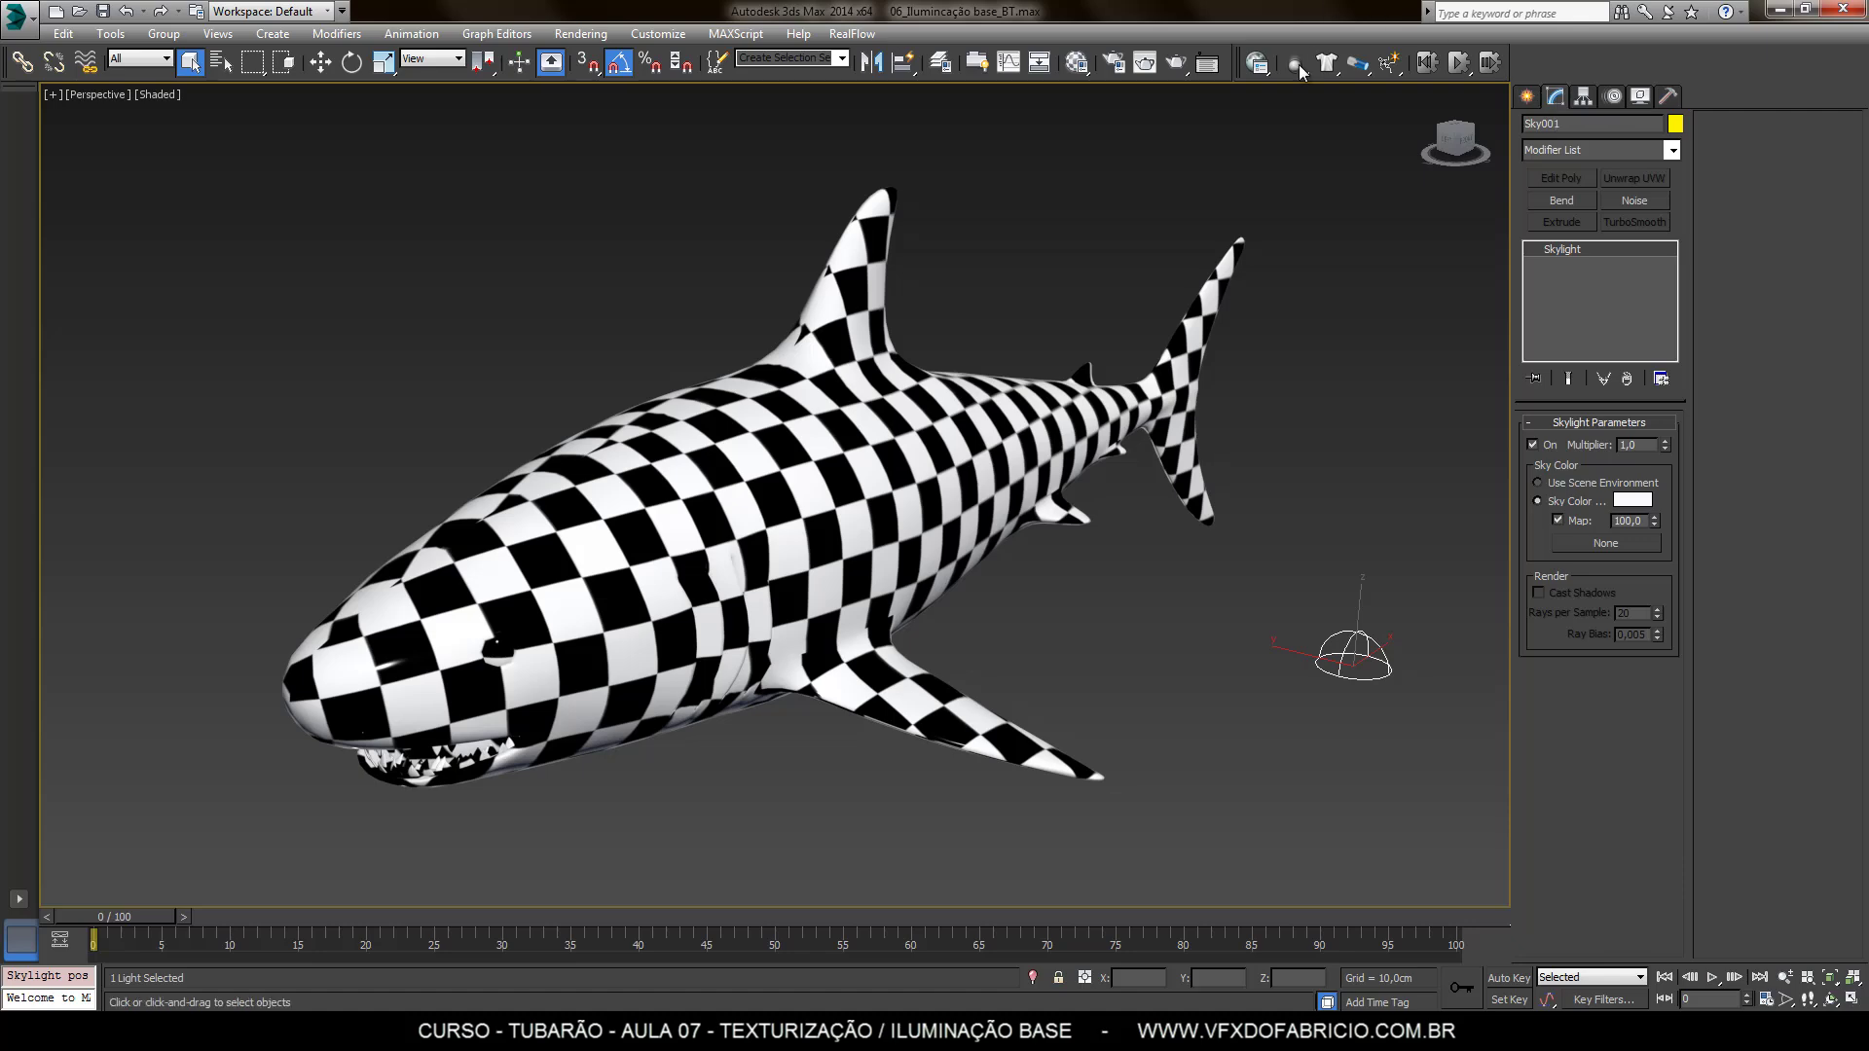
Instance the HDR map Map #5 into Sky001's sky map slot, then render the shark
{"action": "key", "text": "m"}
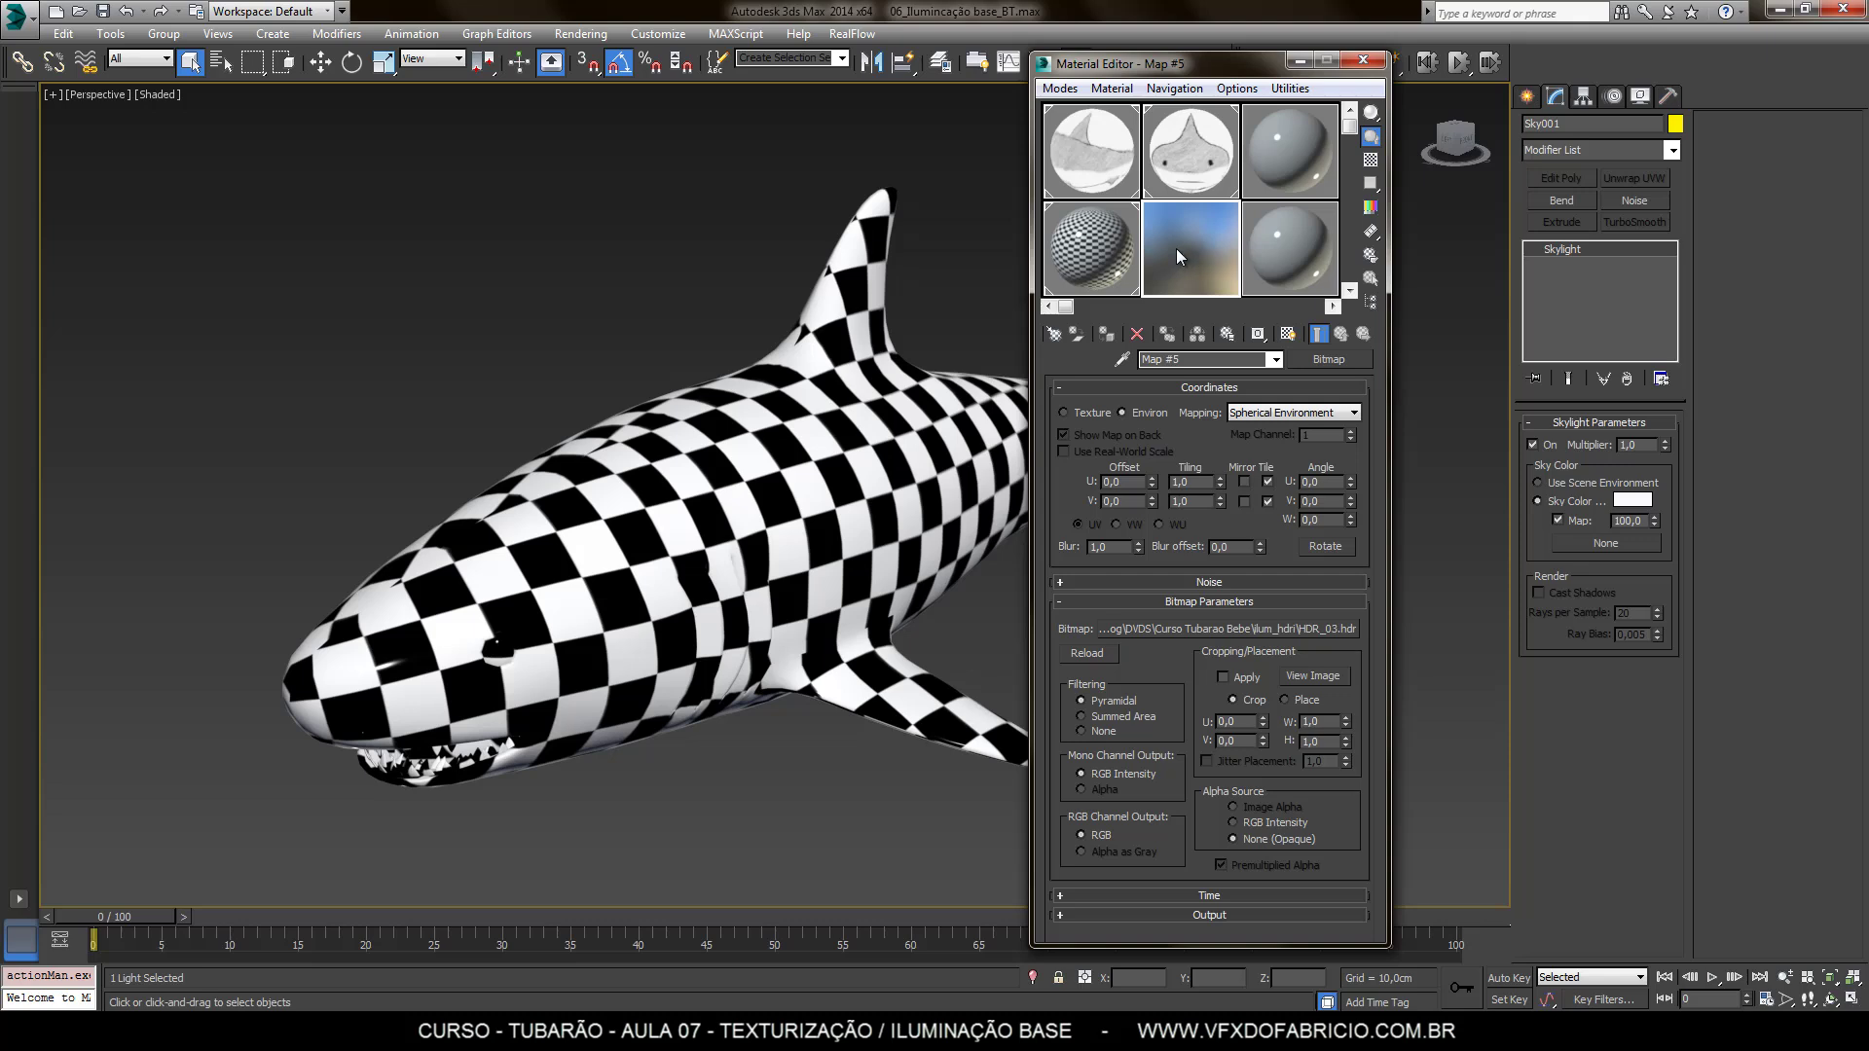
{"action": "left_click_drag", "start_coordinate": [1178, 255], "coordinate": [1562, 511]}
{"action": "left_click_drag", "start_coordinate": [1604, 550], "coordinate": [1622, 522]}
{"action": "mouse_move", "coordinate": [1622, 523]}
{"action": "left_mouse_down"}
{"action": "mouse_move", "coordinate": [1562, 516]}
{"action": "mouse_move", "coordinate": [1603, 543]}
{"action": "left_mouse_up"}
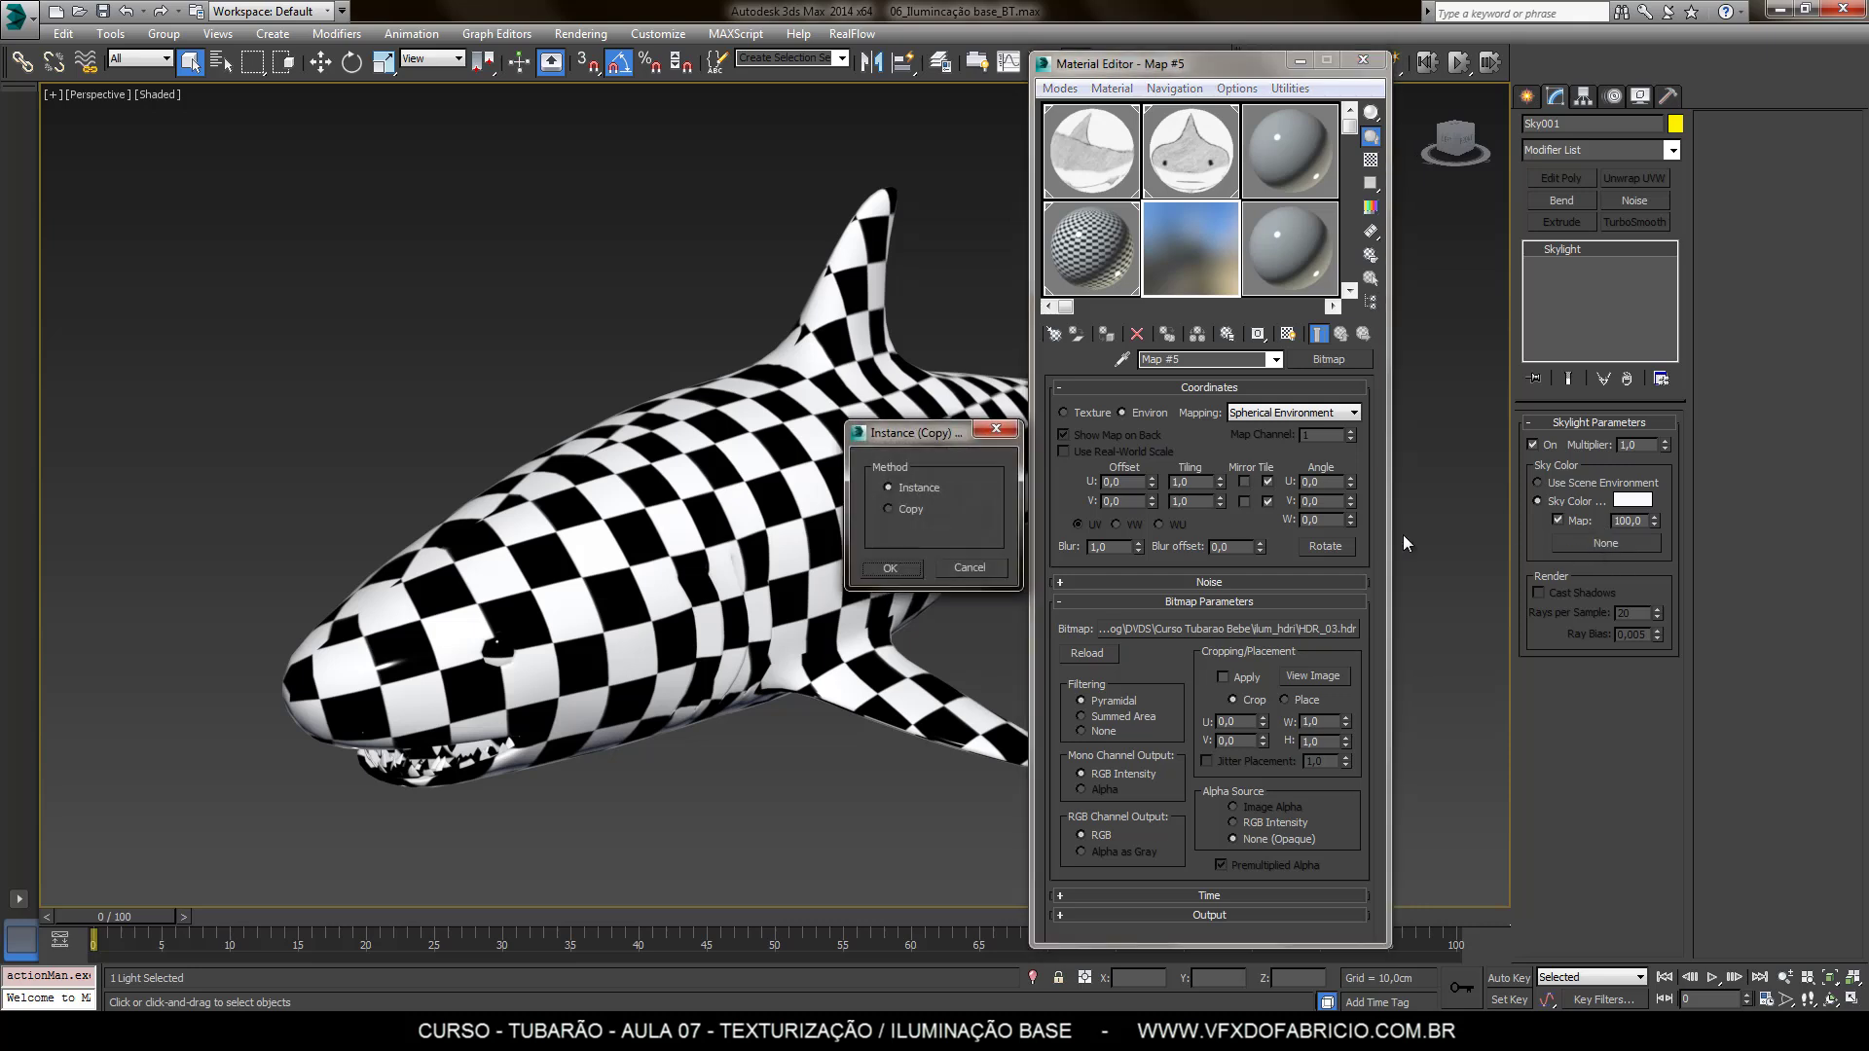
{"action": "left_click", "coordinate": [888, 569]}
{"action": "left_click", "coordinate": [930, 301]}
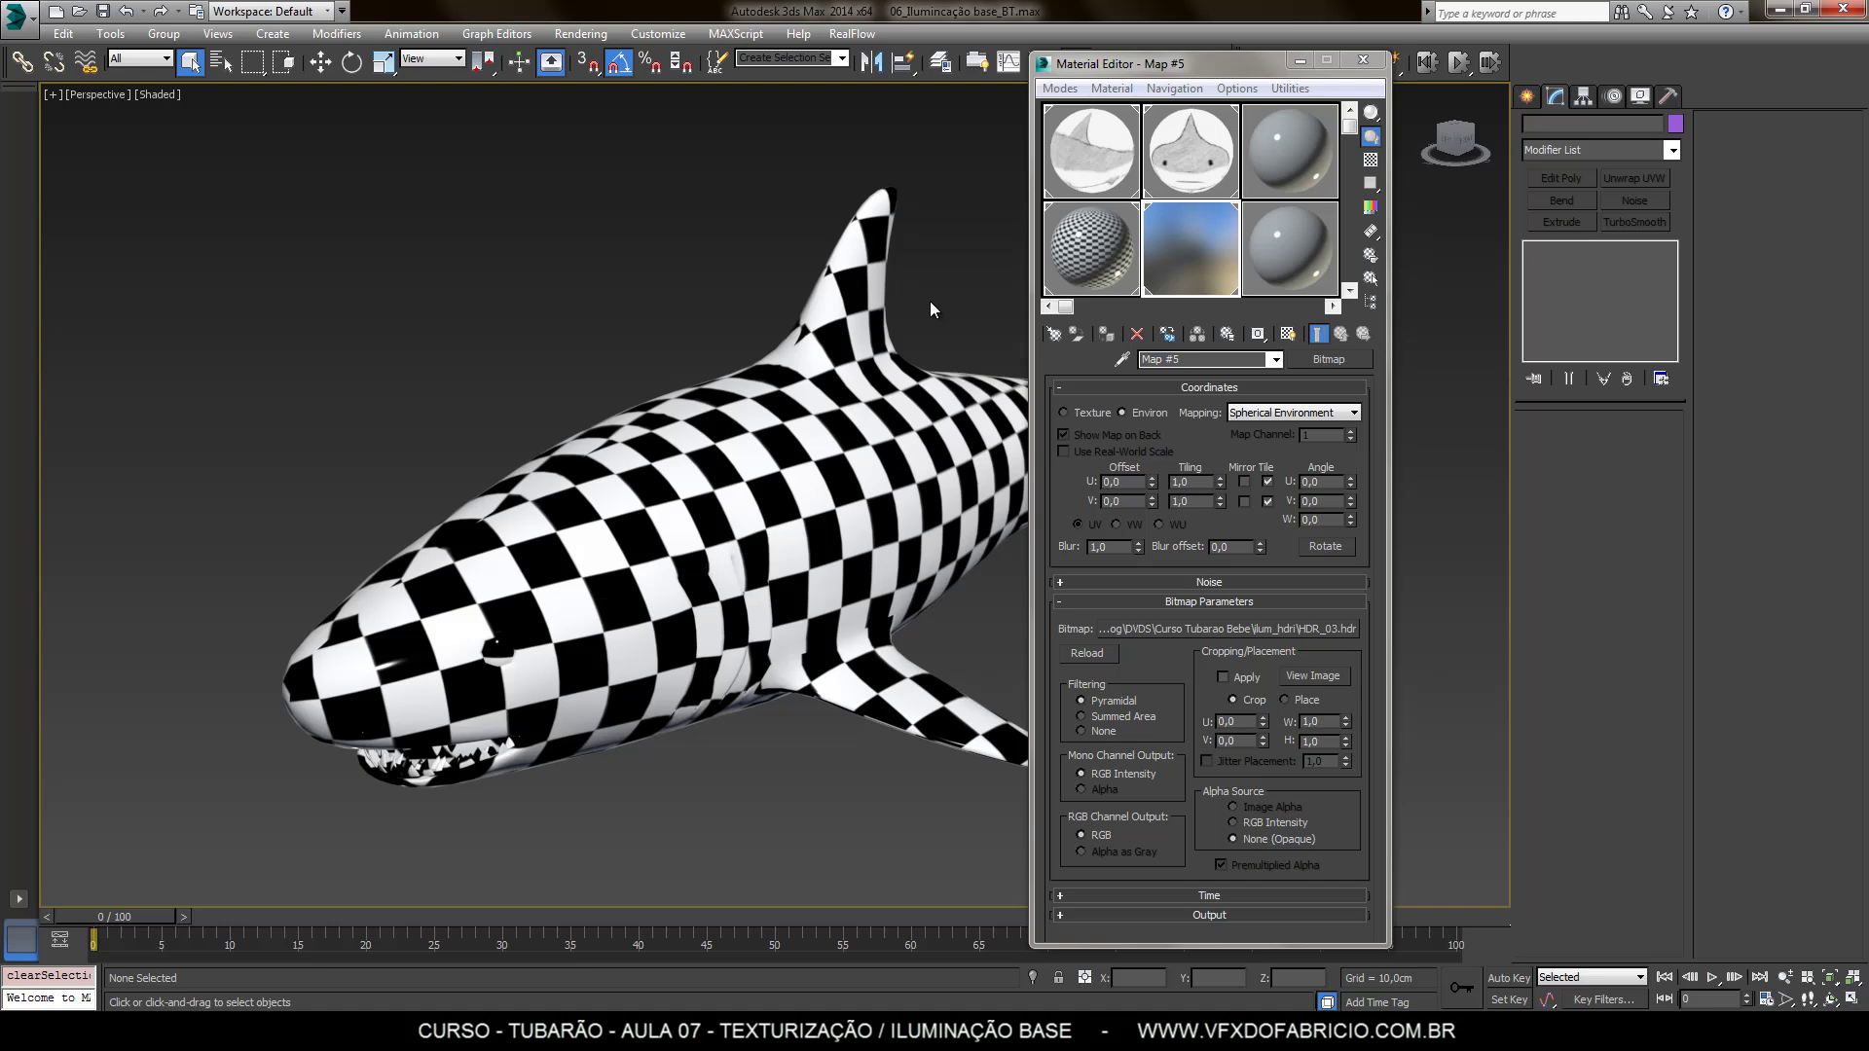
{"action": "key", "text": "shift+q"}
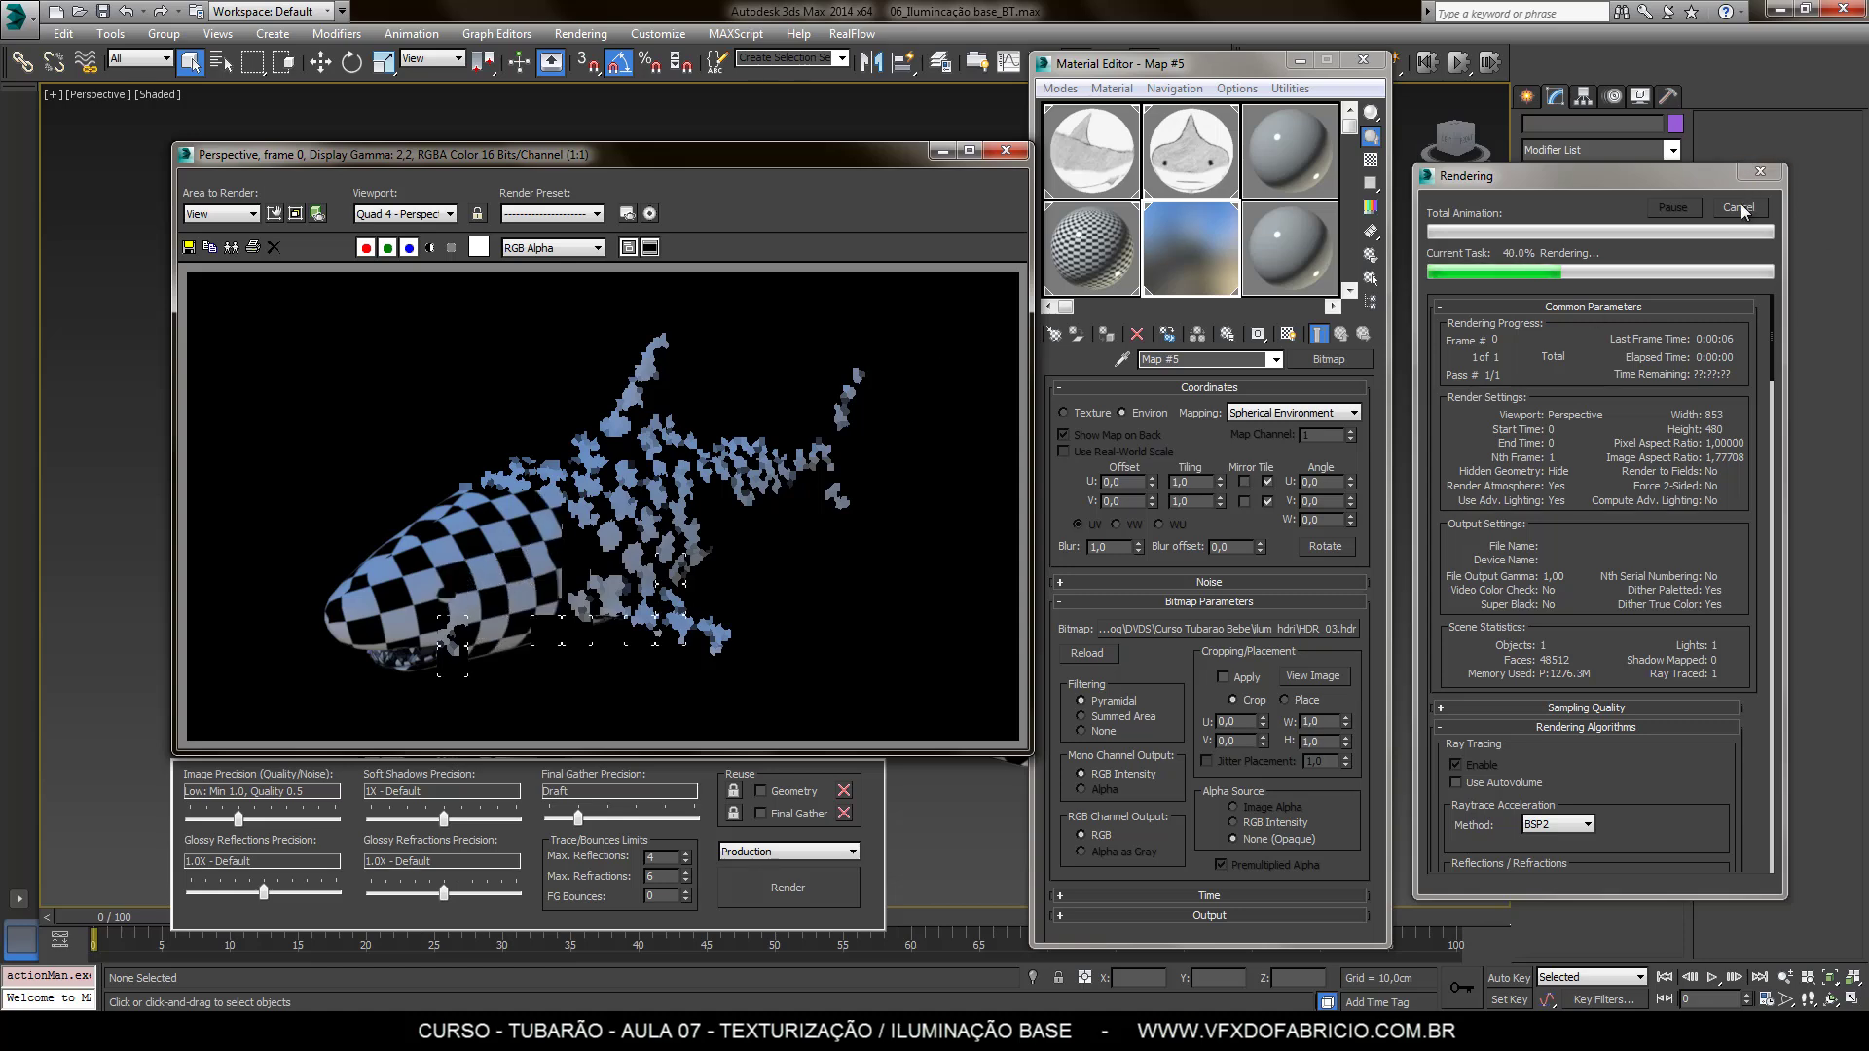
Close the finished render window to return to the shaded shark viewport
{"action": "left_click", "coordinate": [1006, 150]}
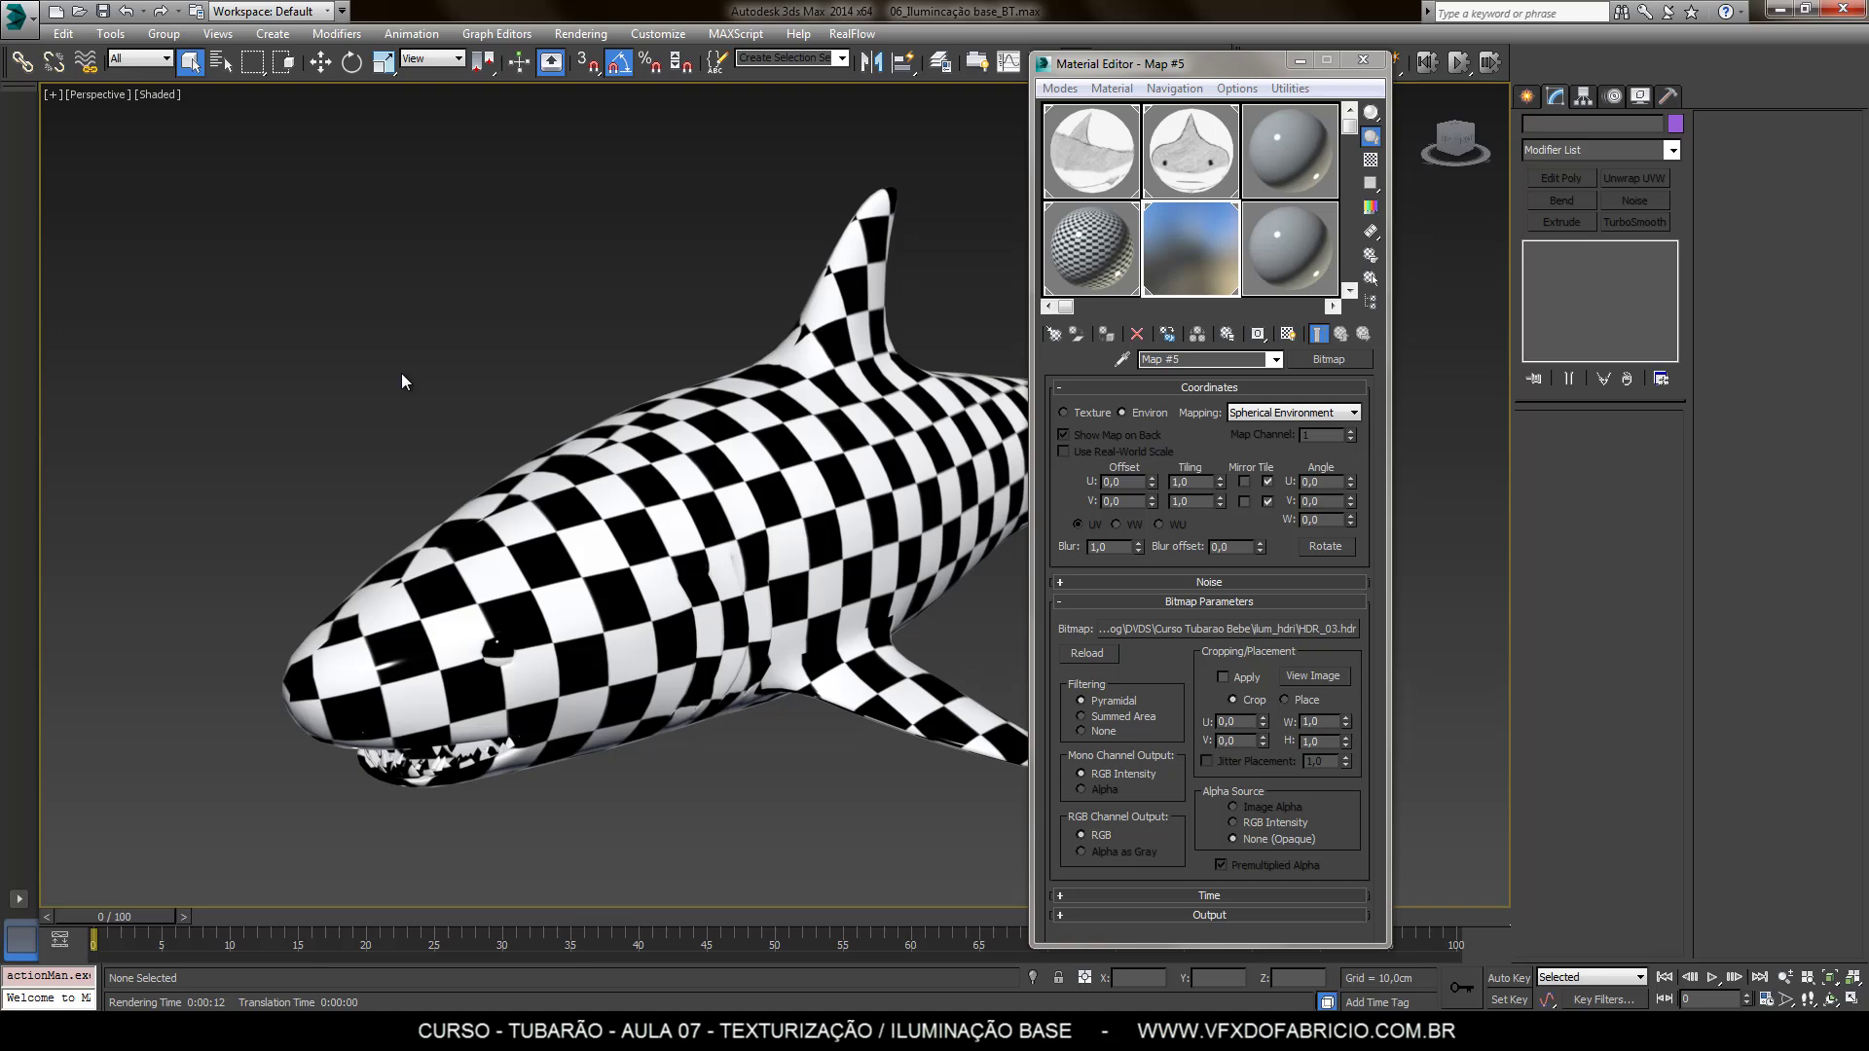
Instance Map #5's HDR_03 spherical map as the Environment Map and render the shark against it
{"action": "key", "text": "8"}
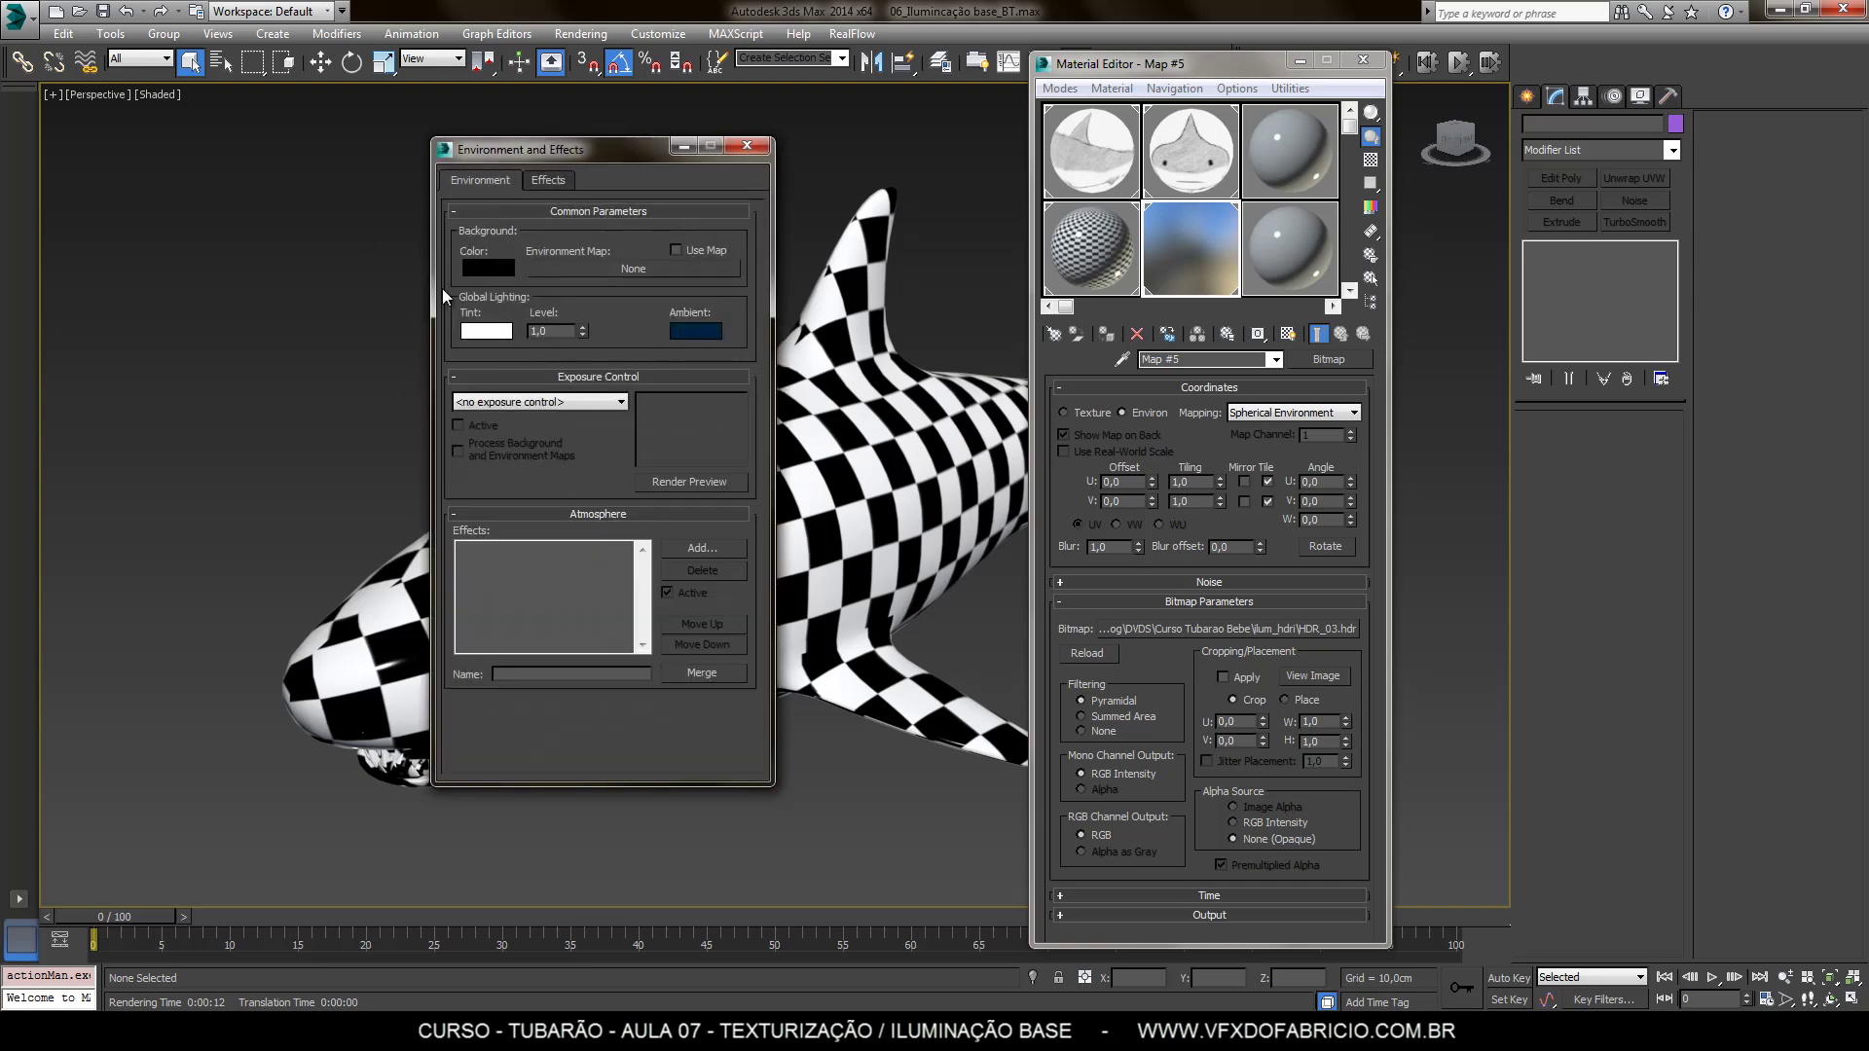
{"action": "left_click_drag", "start_coordinate": [645, 149], "coordinate": [830, 131]}
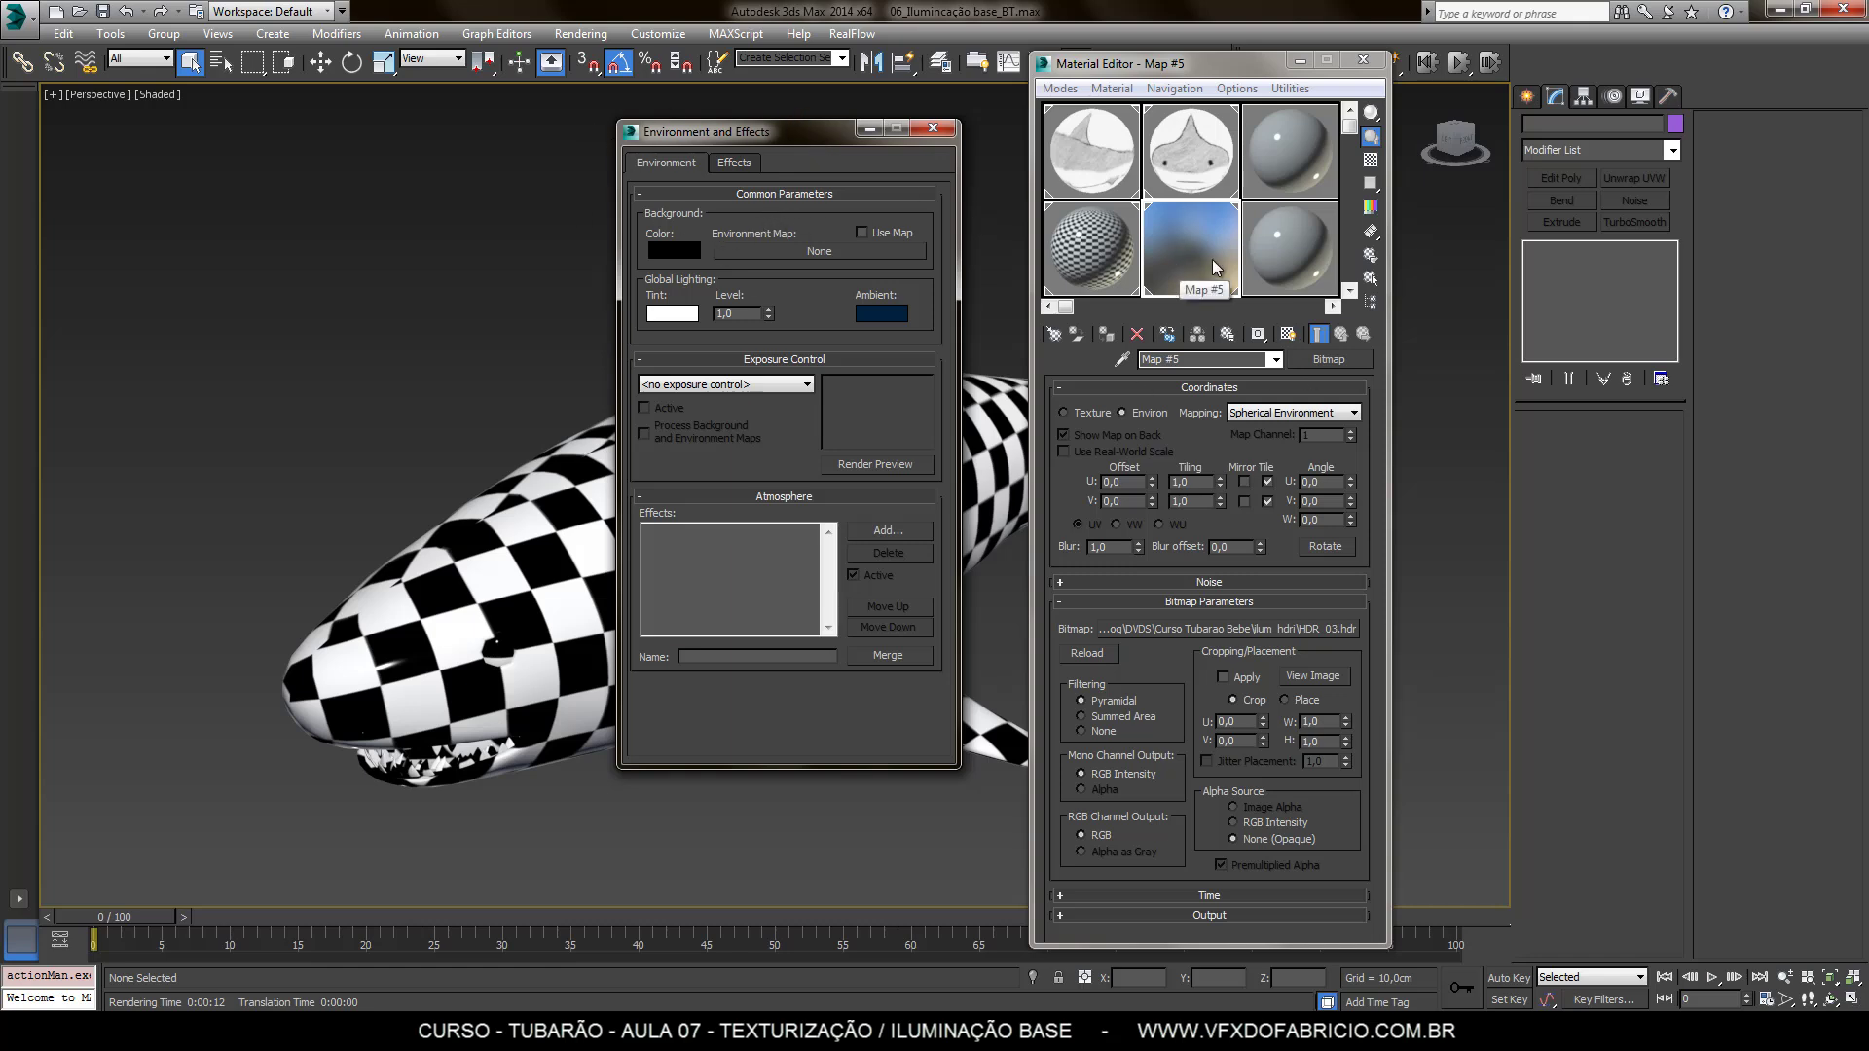
{"action": "left_click_drag", "start_coordinate": [1217, 257], "coordinate": [1028, 117]}
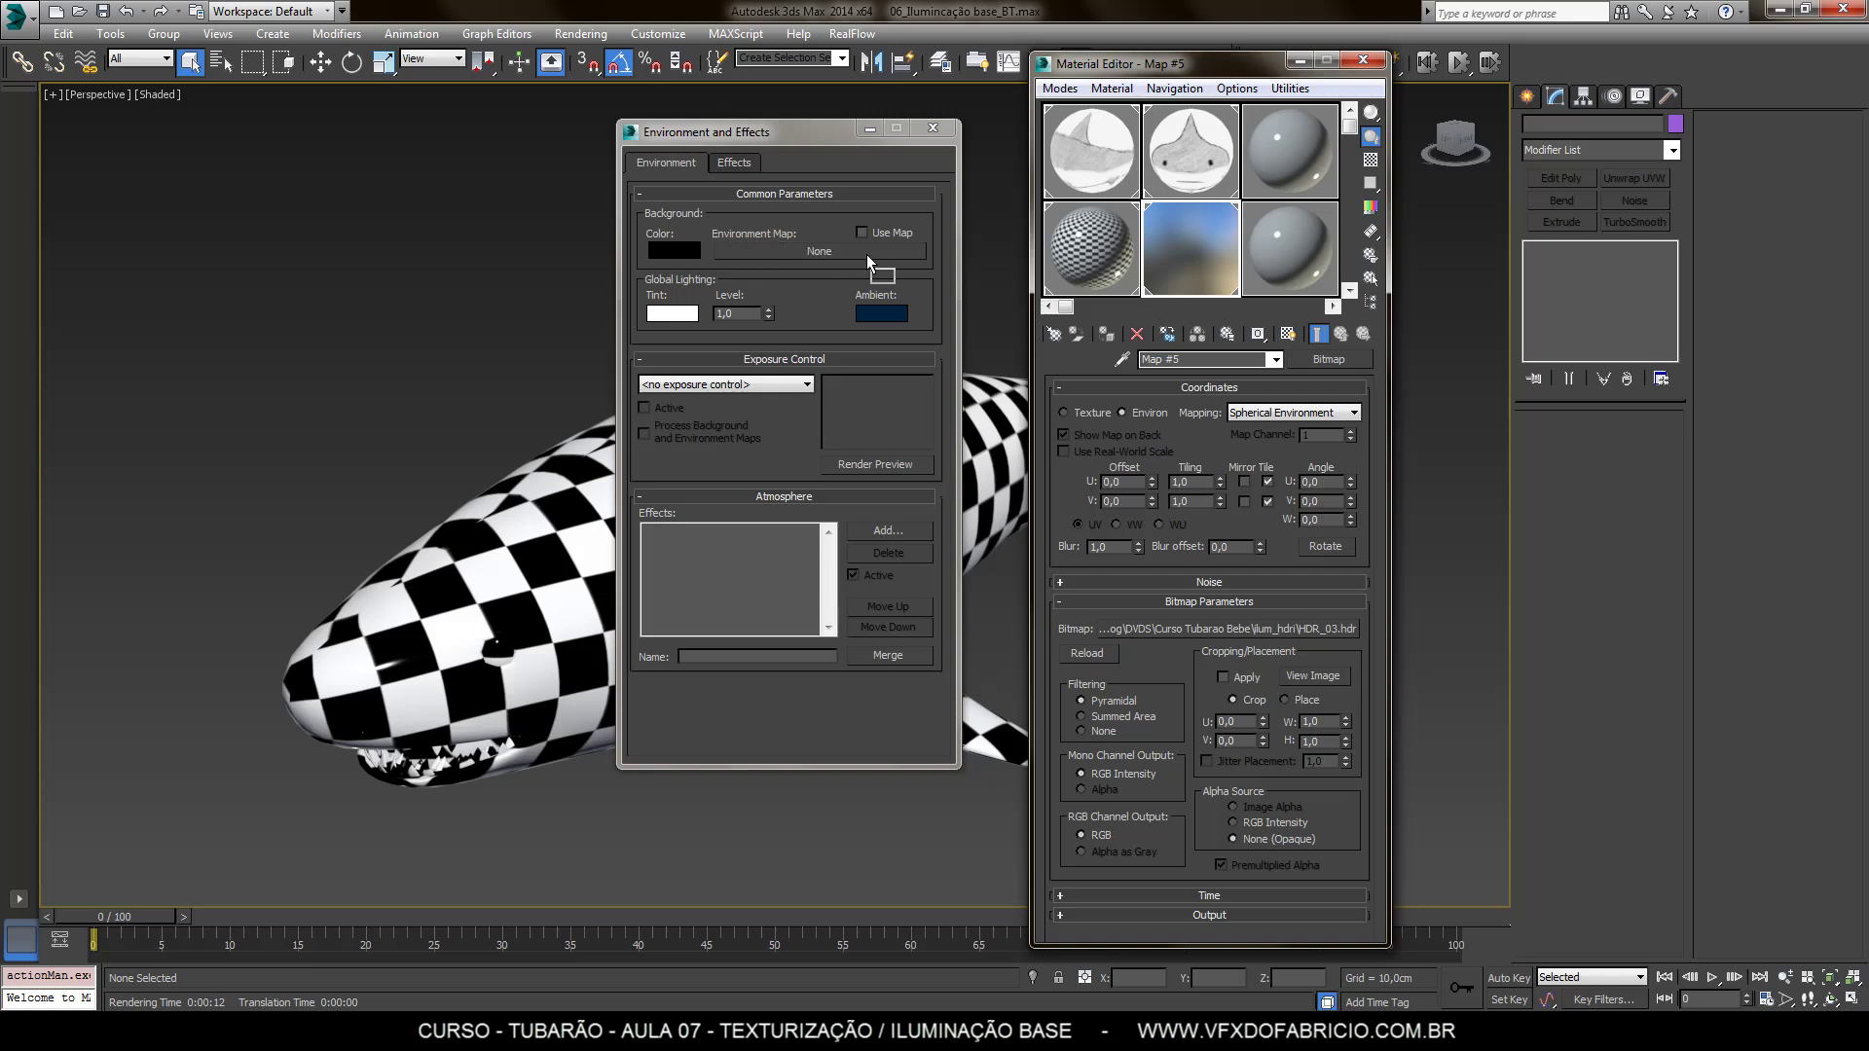
{"action": "left_click_drag", "start_coordinate": [843, 256], "coordinate": [847, 257]}
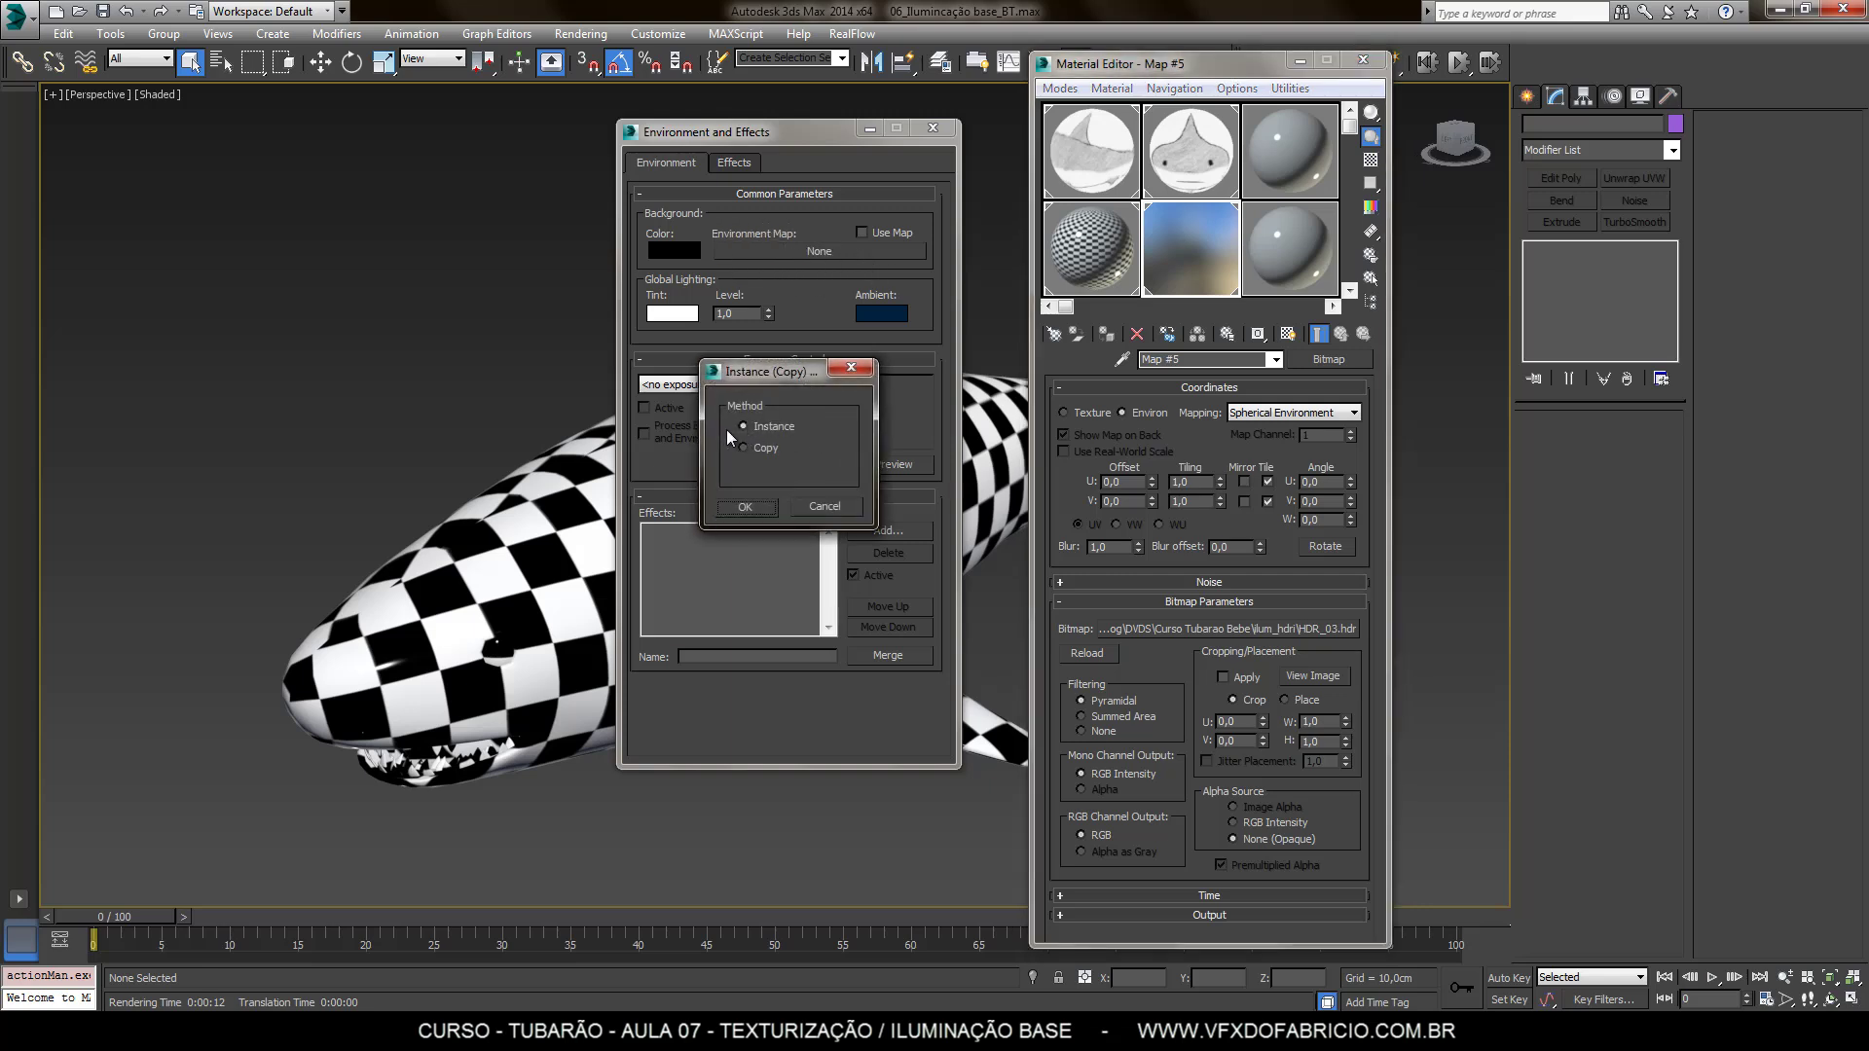
{"action": "left_click", "coordinate": [746, 507]}
{"action": "left_click", "coordinate": [932, 127]}
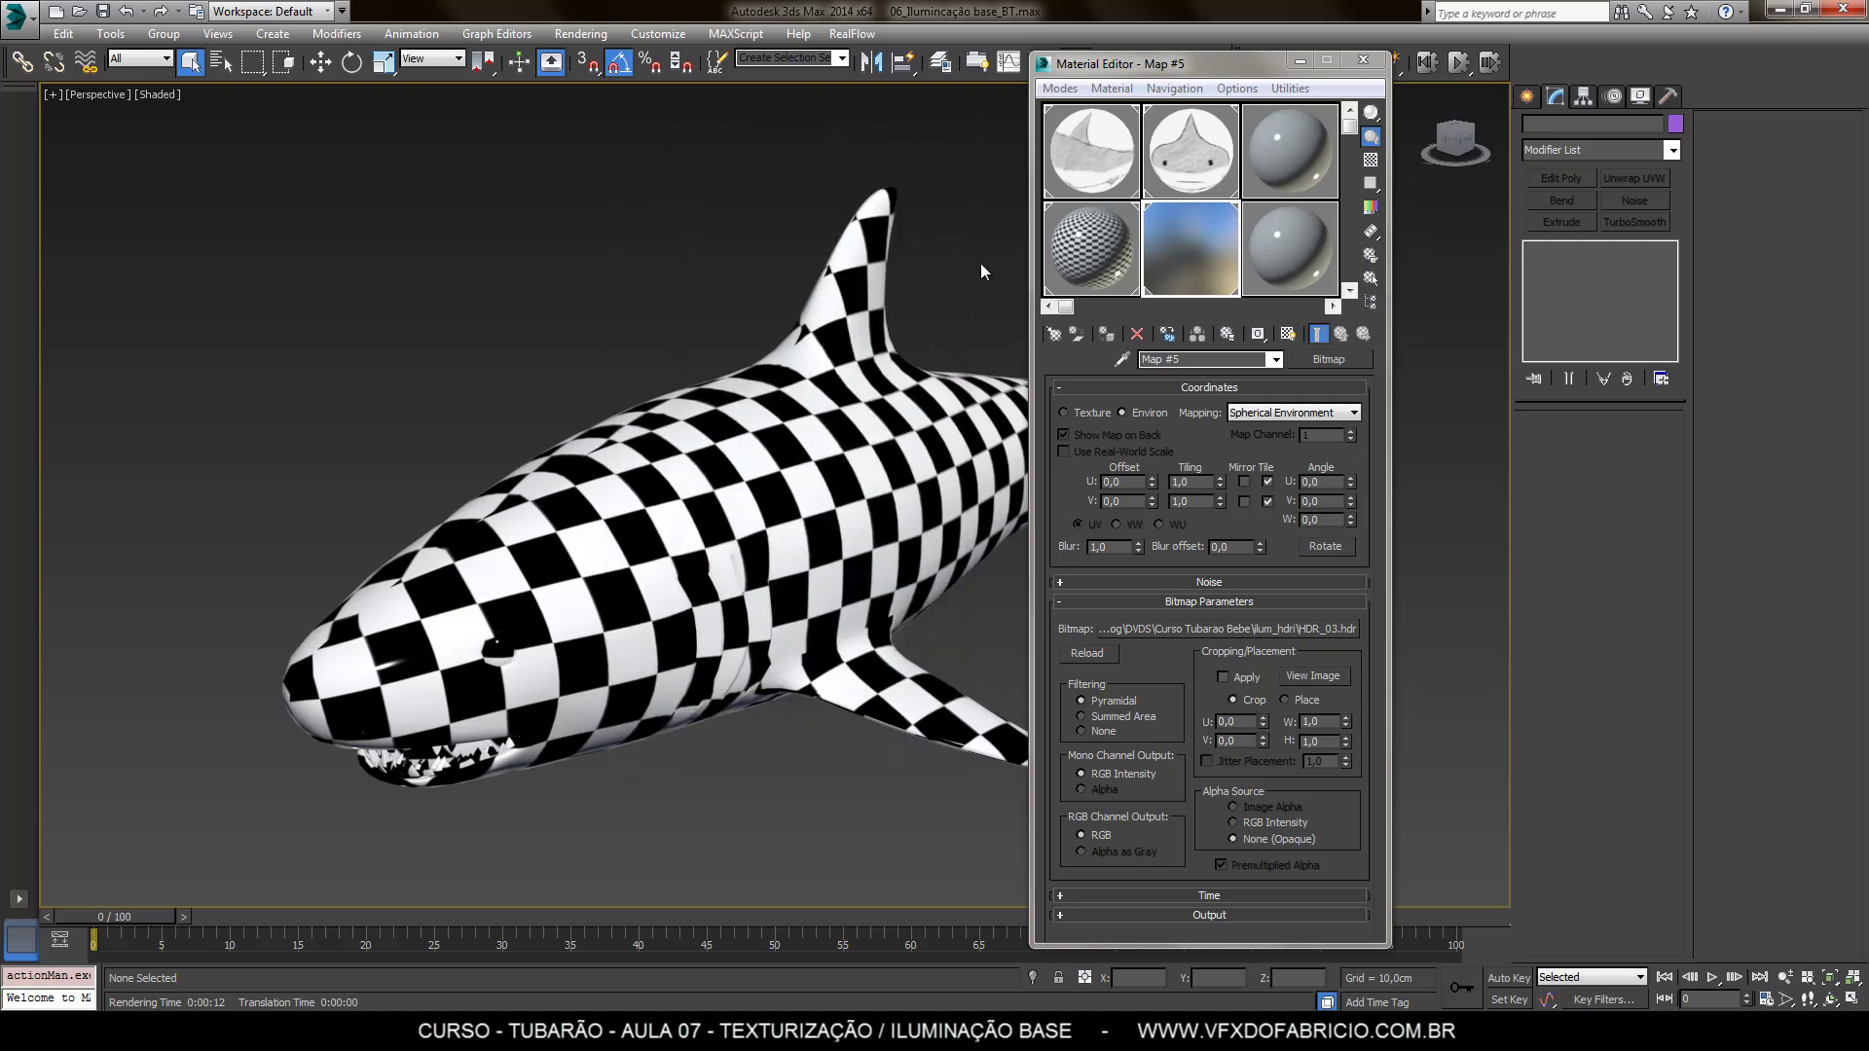
{"action": "middle_click_drag", "start_coordinate": [979, 271], "coordinate": [964, 276], "text": "alt"}
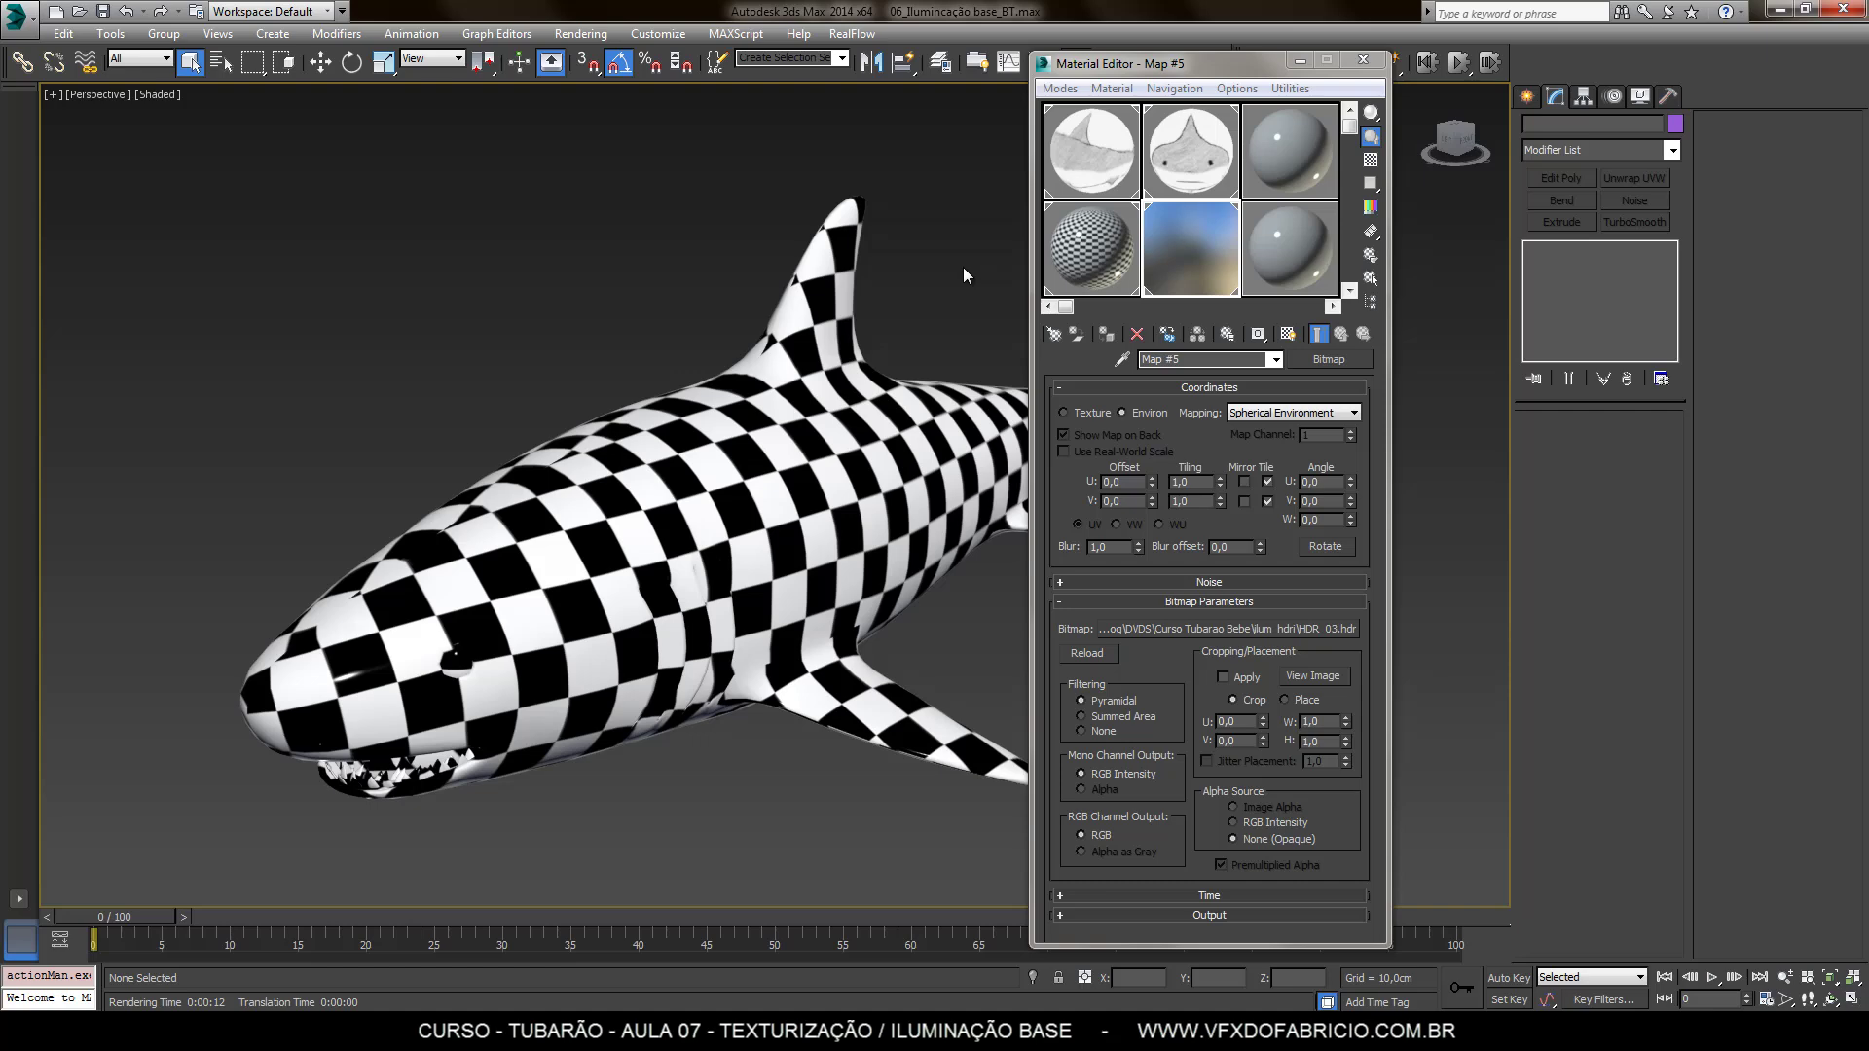
{"action": "key", "text": "shift+q"}
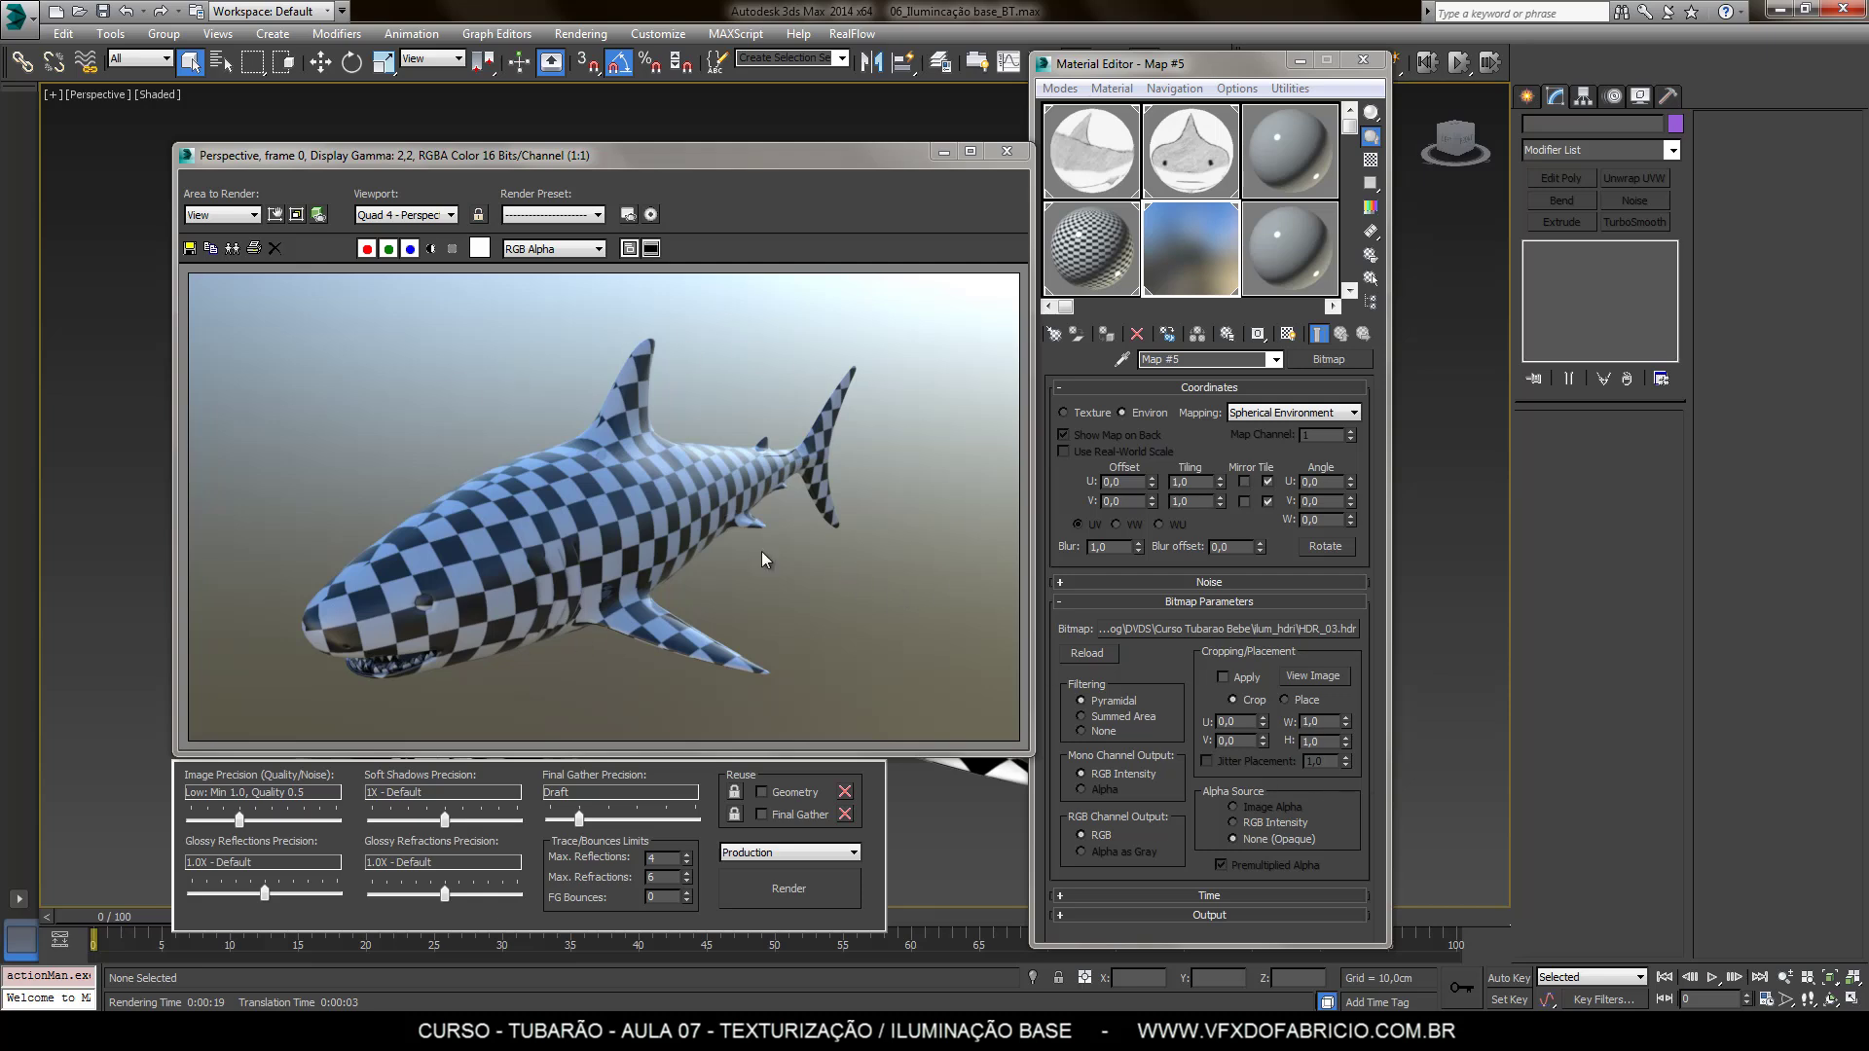
Clone the HDR_03 shark render for comparison and open the bitmap file chooser
{"action": "left_click", "coordinate": [252, 246]}
{"action": "left_click", "coordinate": [627, 158]}
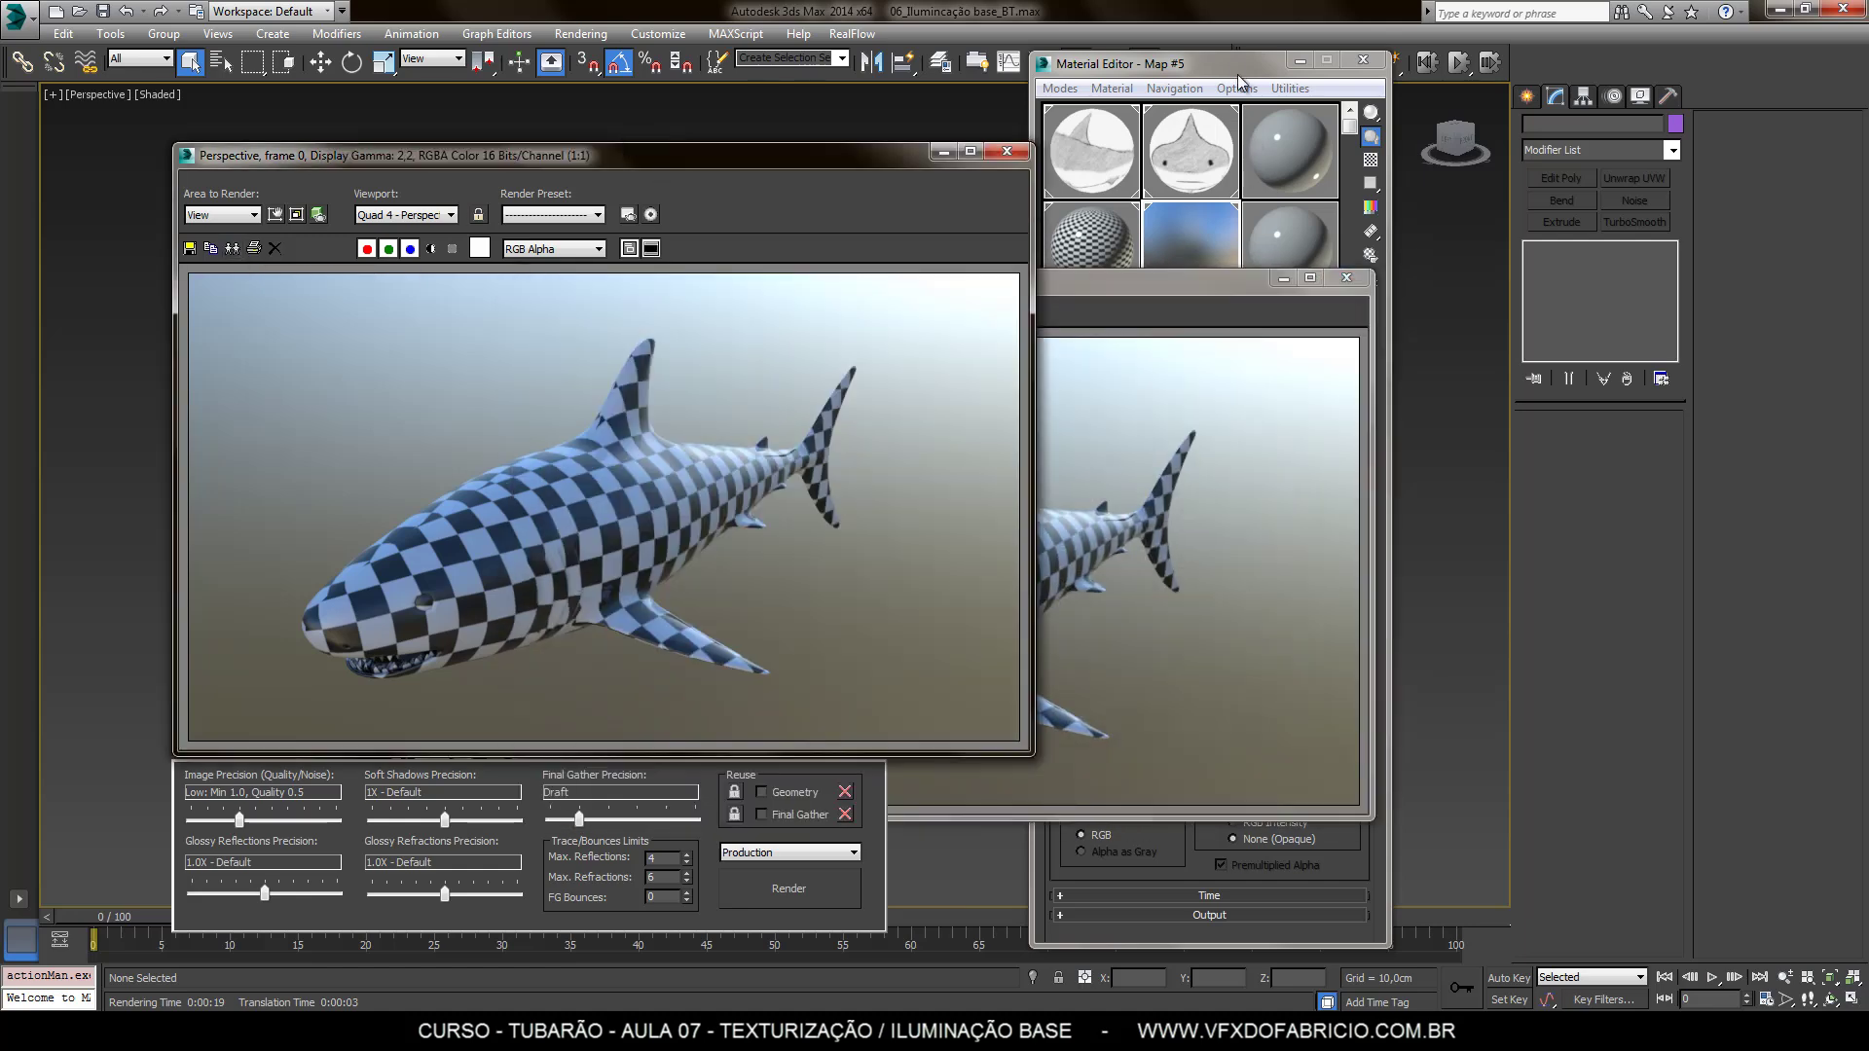
{"action": "left_click_drag", "start_coordinate": [1239, 69], "coordinate": [1431, 65]}
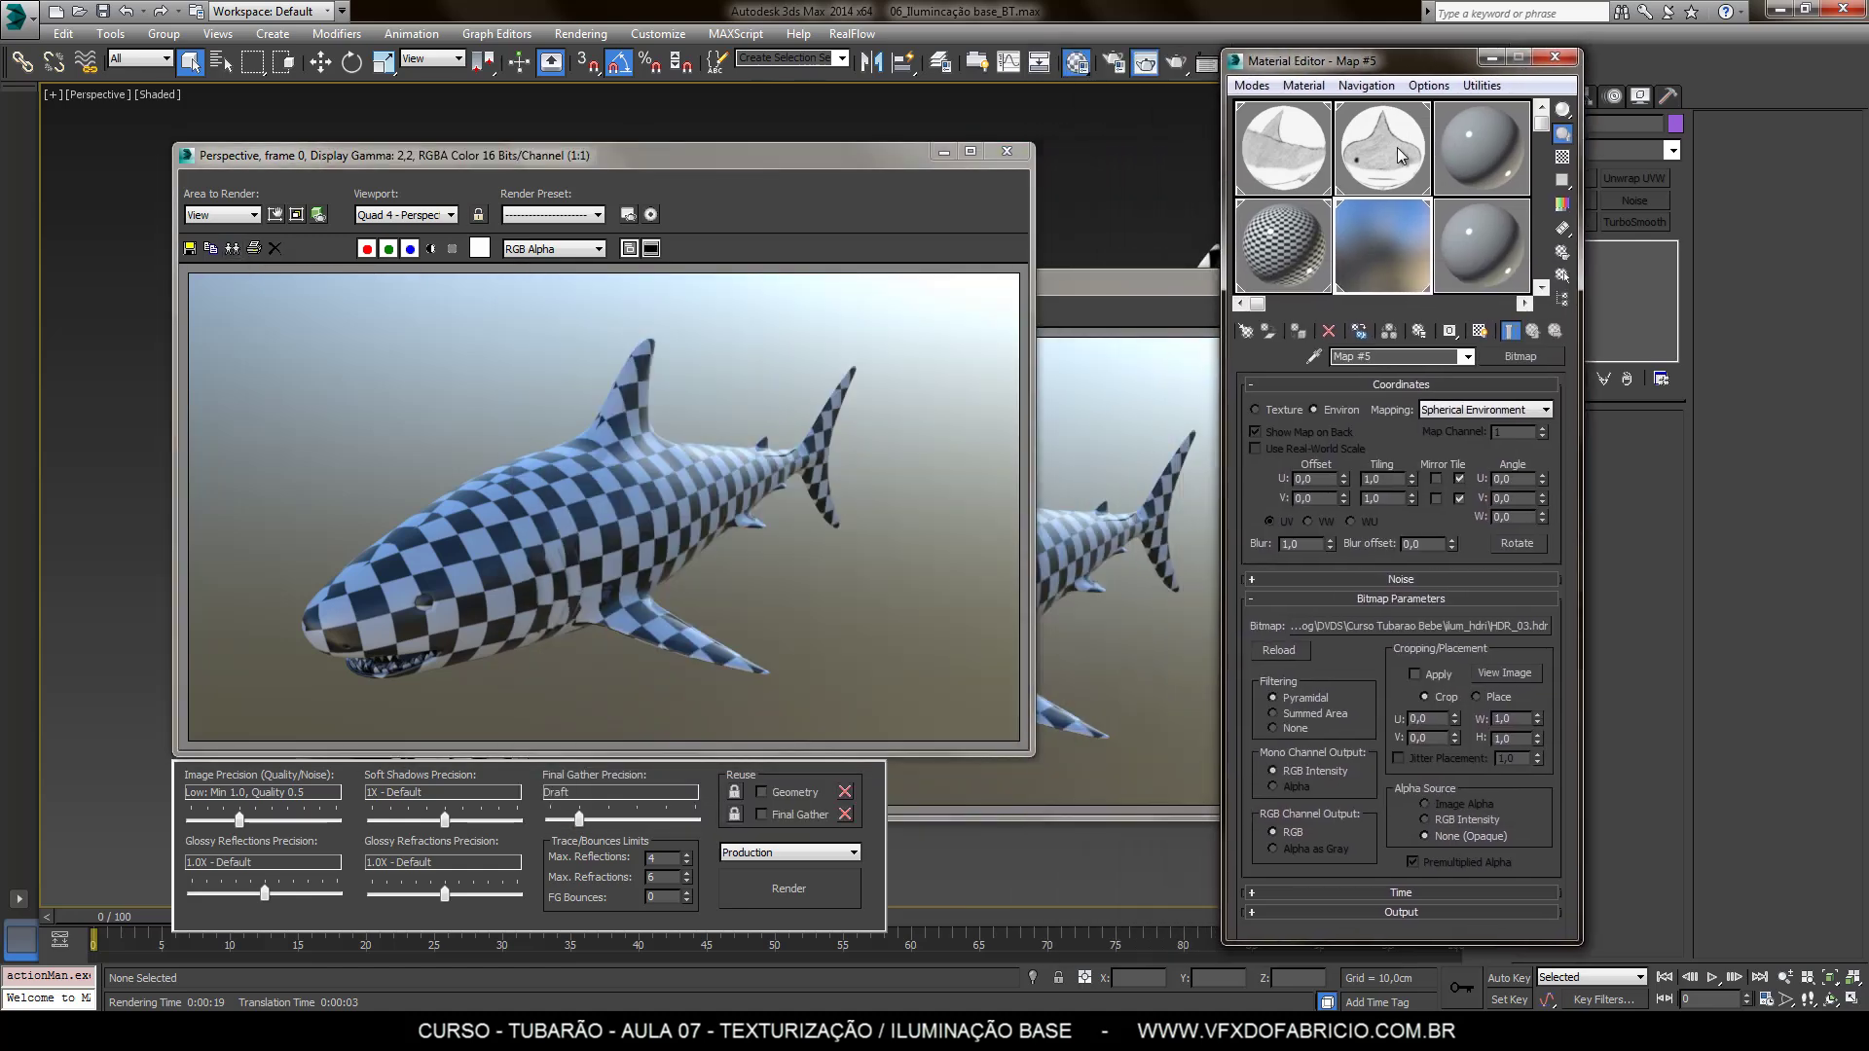
{"action": "left_click", "coordinate": [1434, 625]}
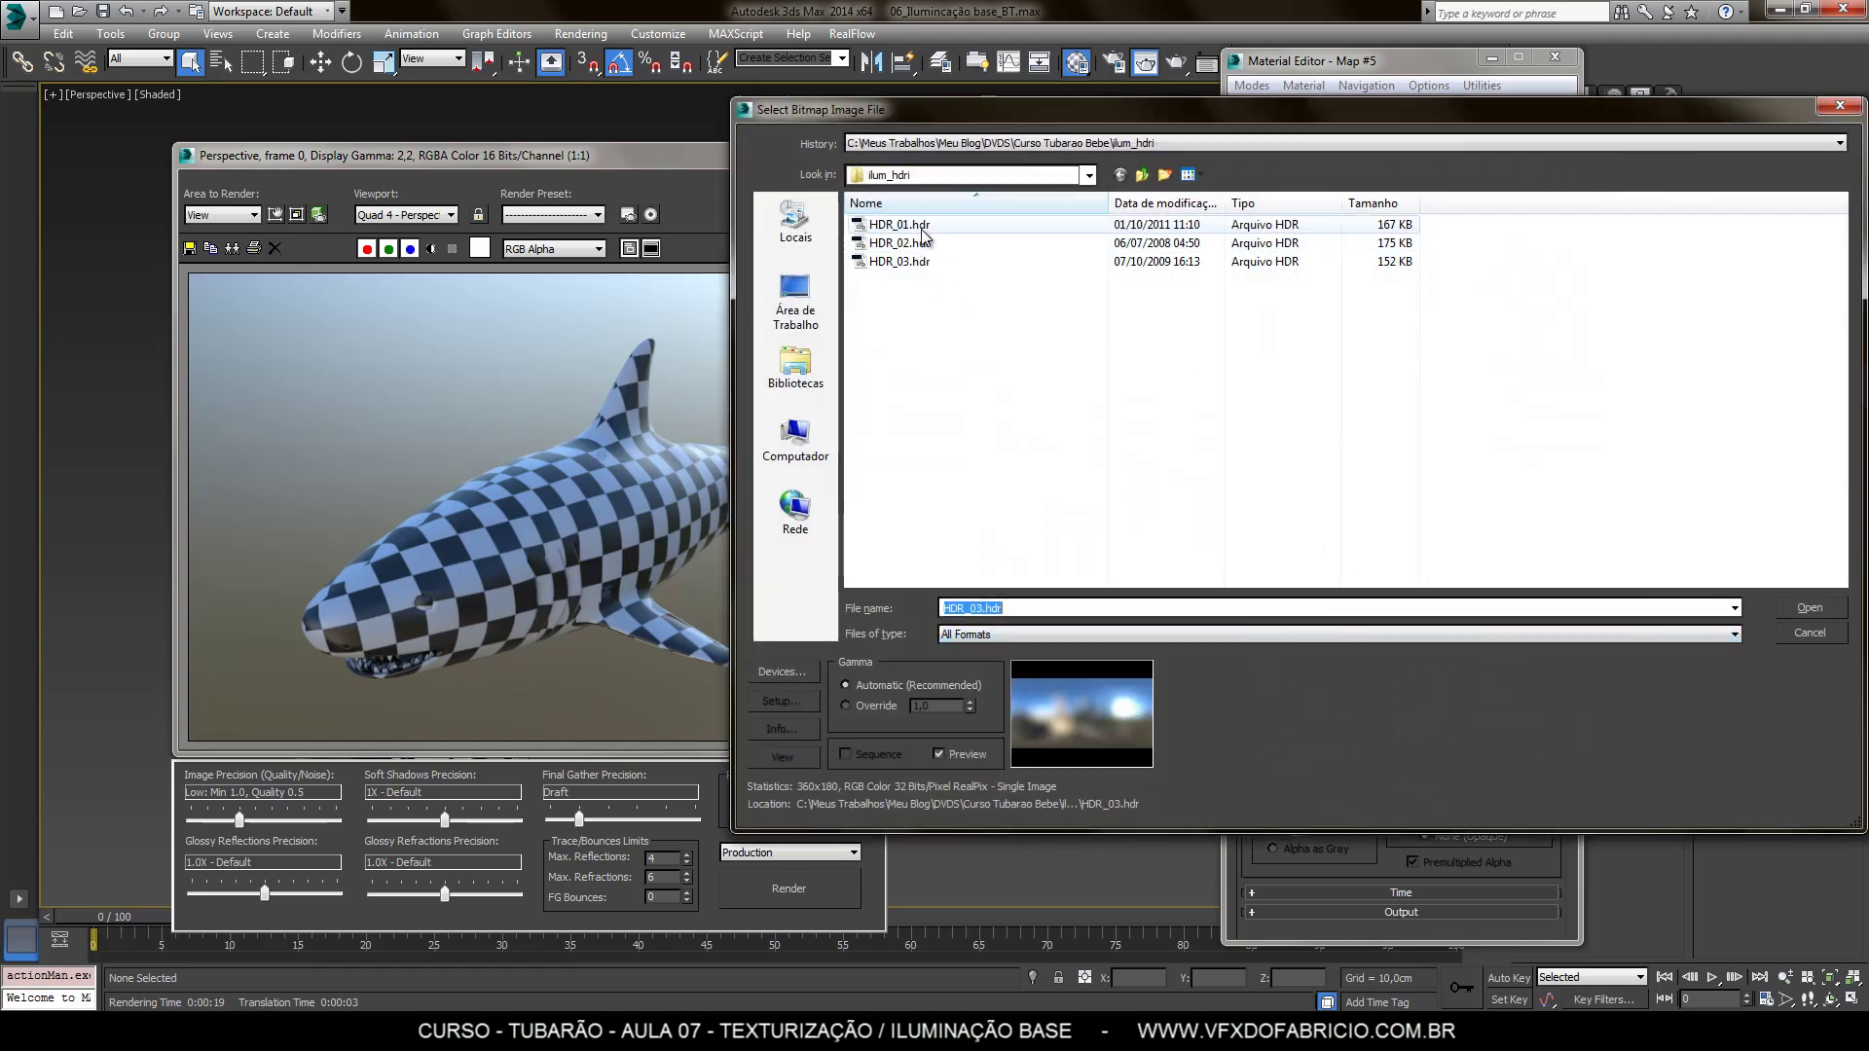
Load HDR_01.hdr as the environment bitmap, re-render, and compare it beside the cloned render
{"action": "double_click", "coordinate": [905, 225]}
{"action": "left_click", "coordinate": [1018, 517]}
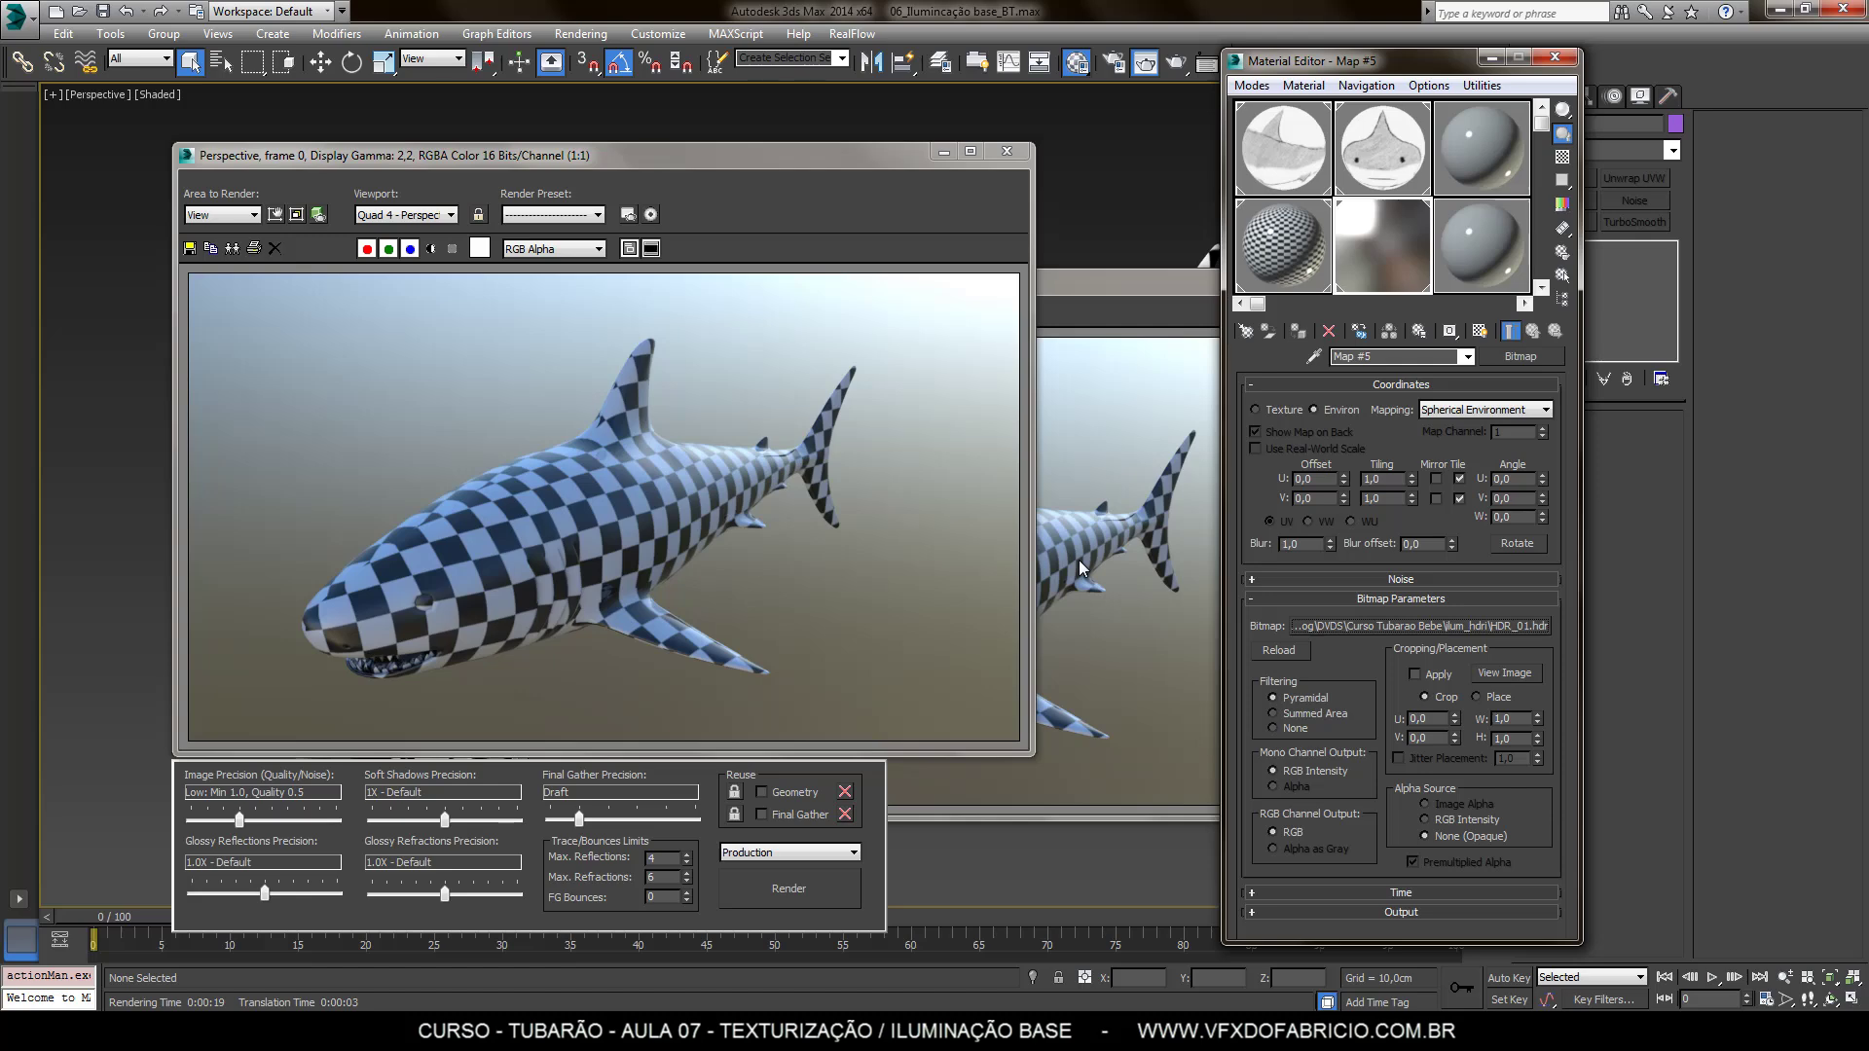
{"action": "left_click_drag", "start_coordinate": [809, 156], "coordinate": [666, 154]}
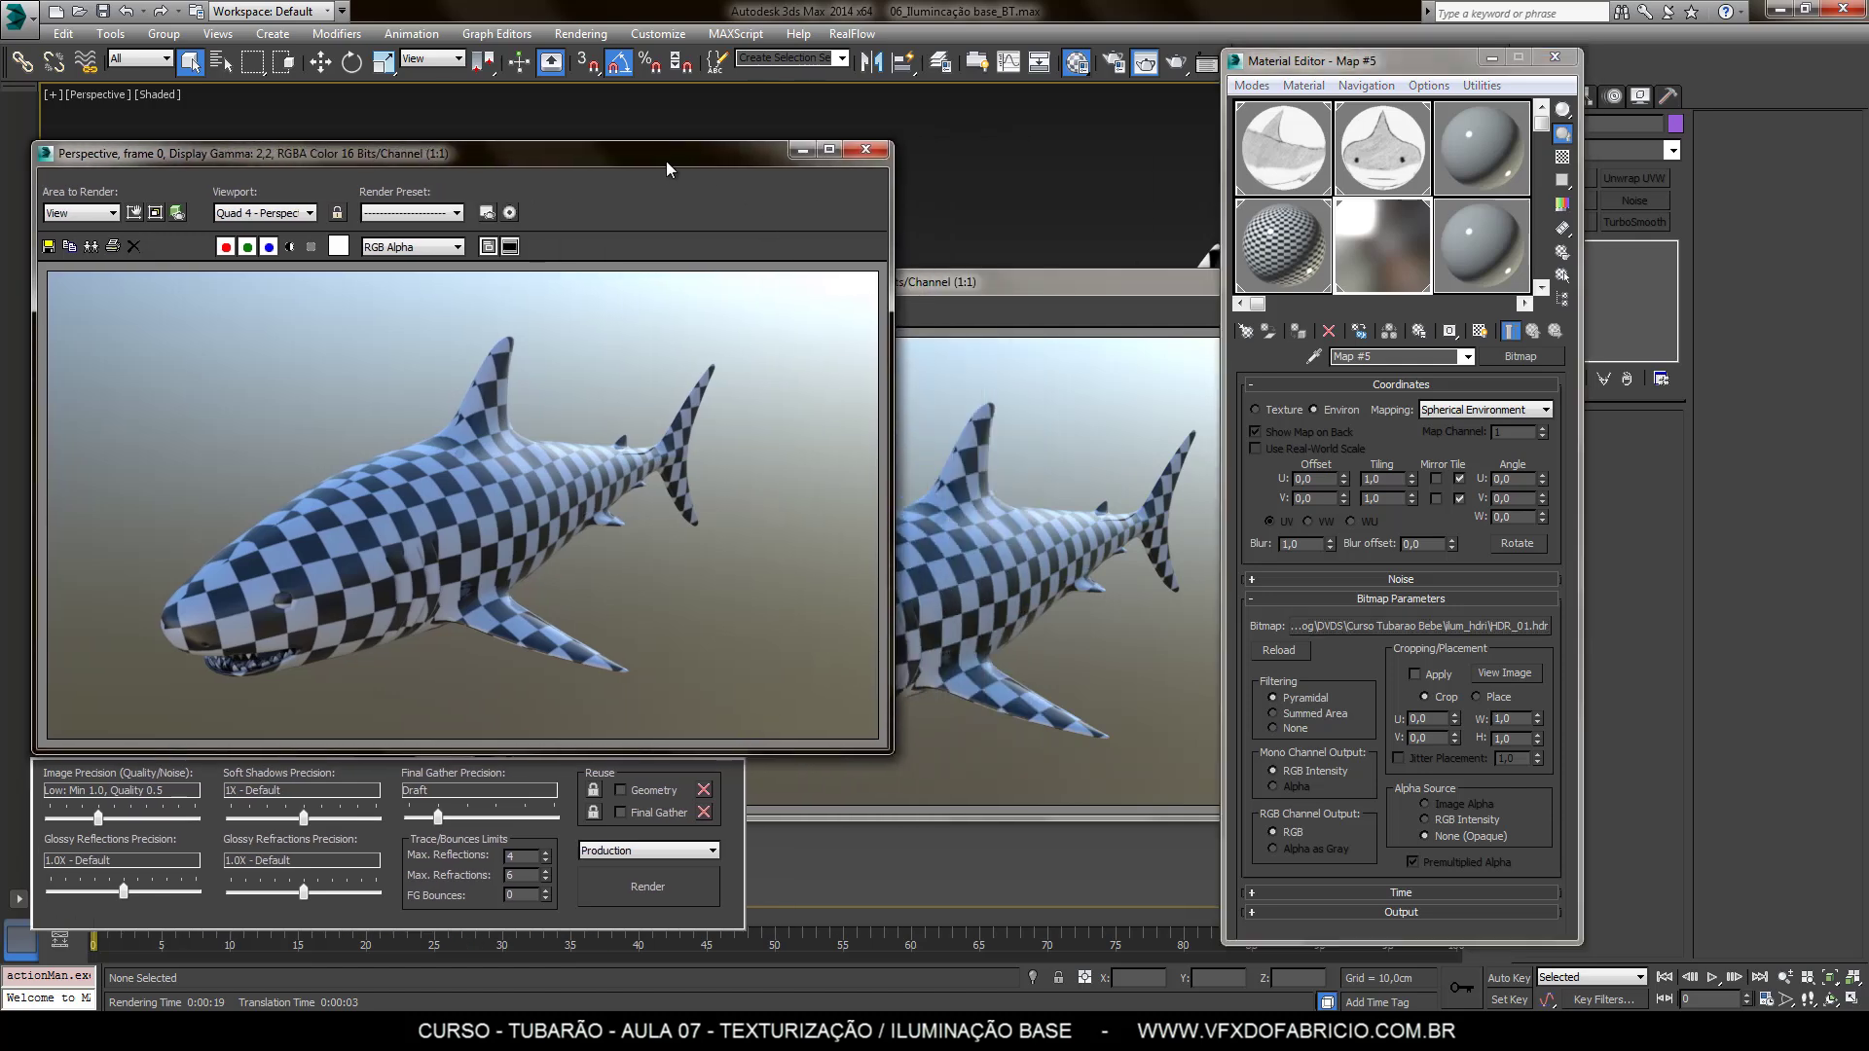
{"action": "key", "text": "shift+q"}
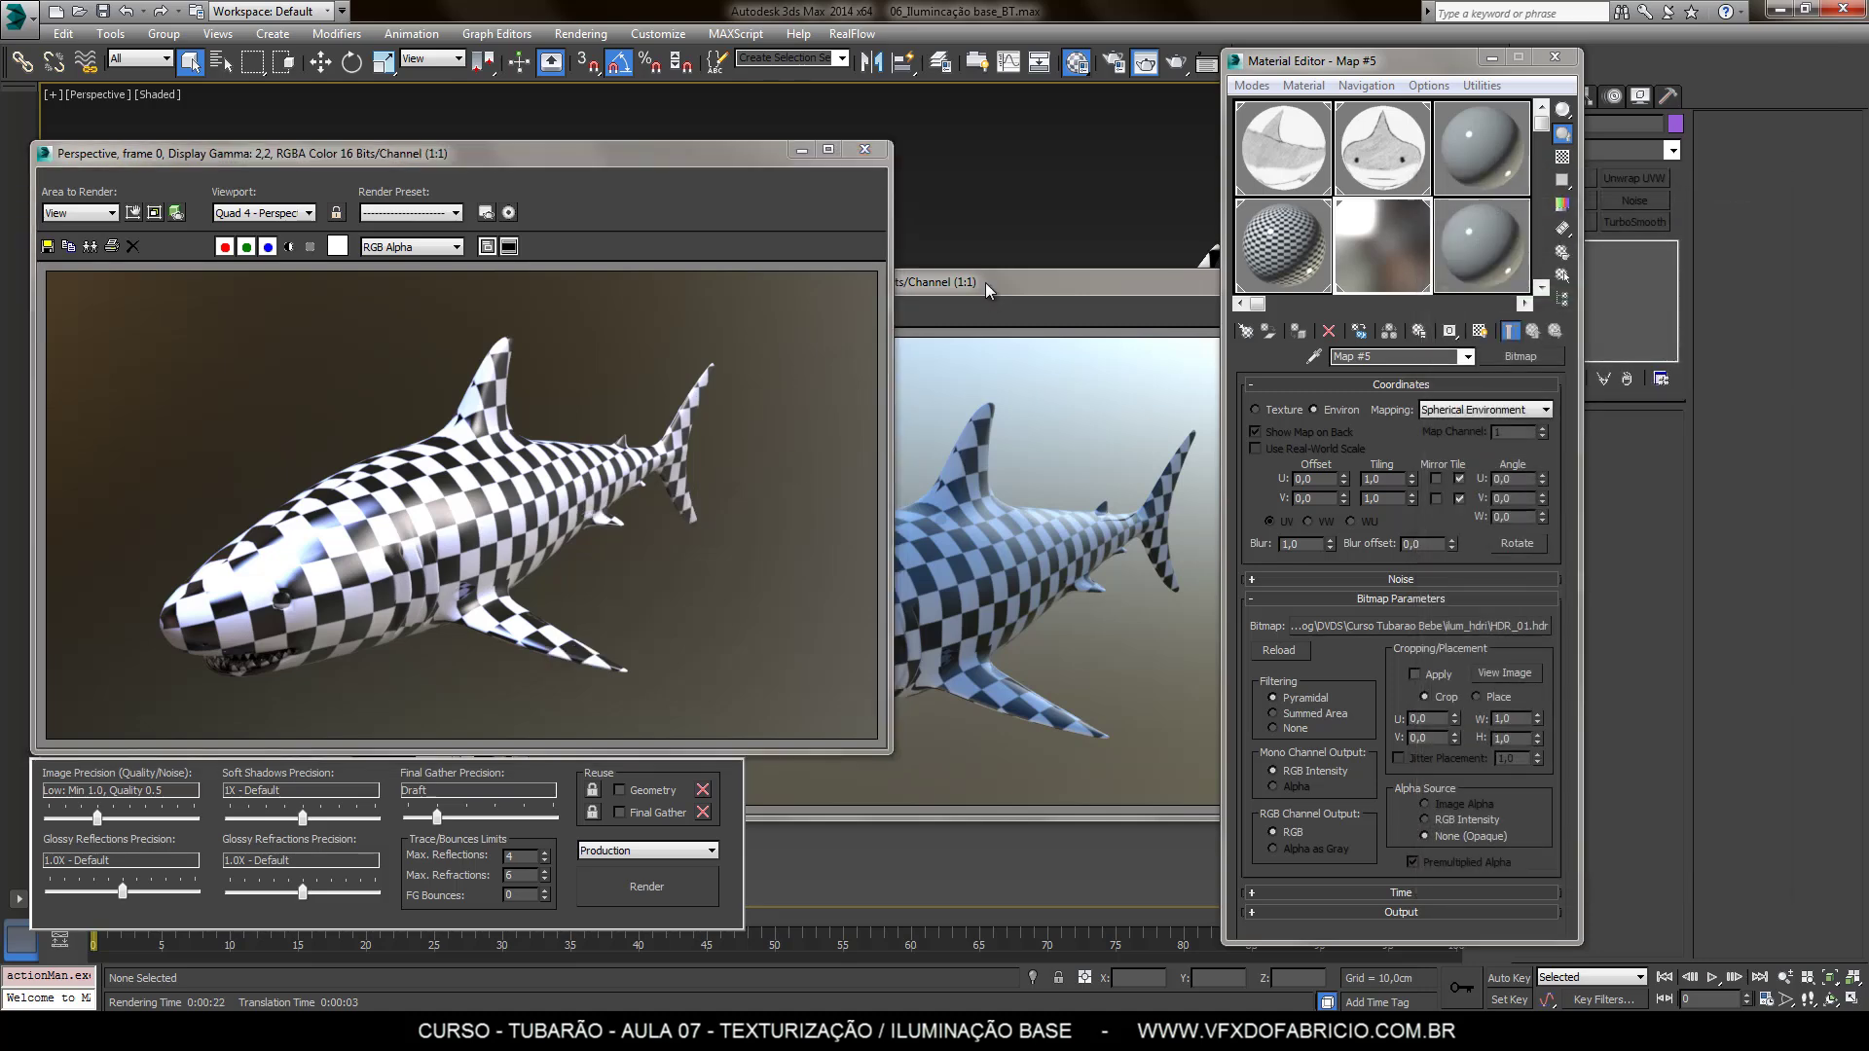
{"action": "left_click_drag", "start_coordinate": [985, 282], "coordinate": [1244, 201]}
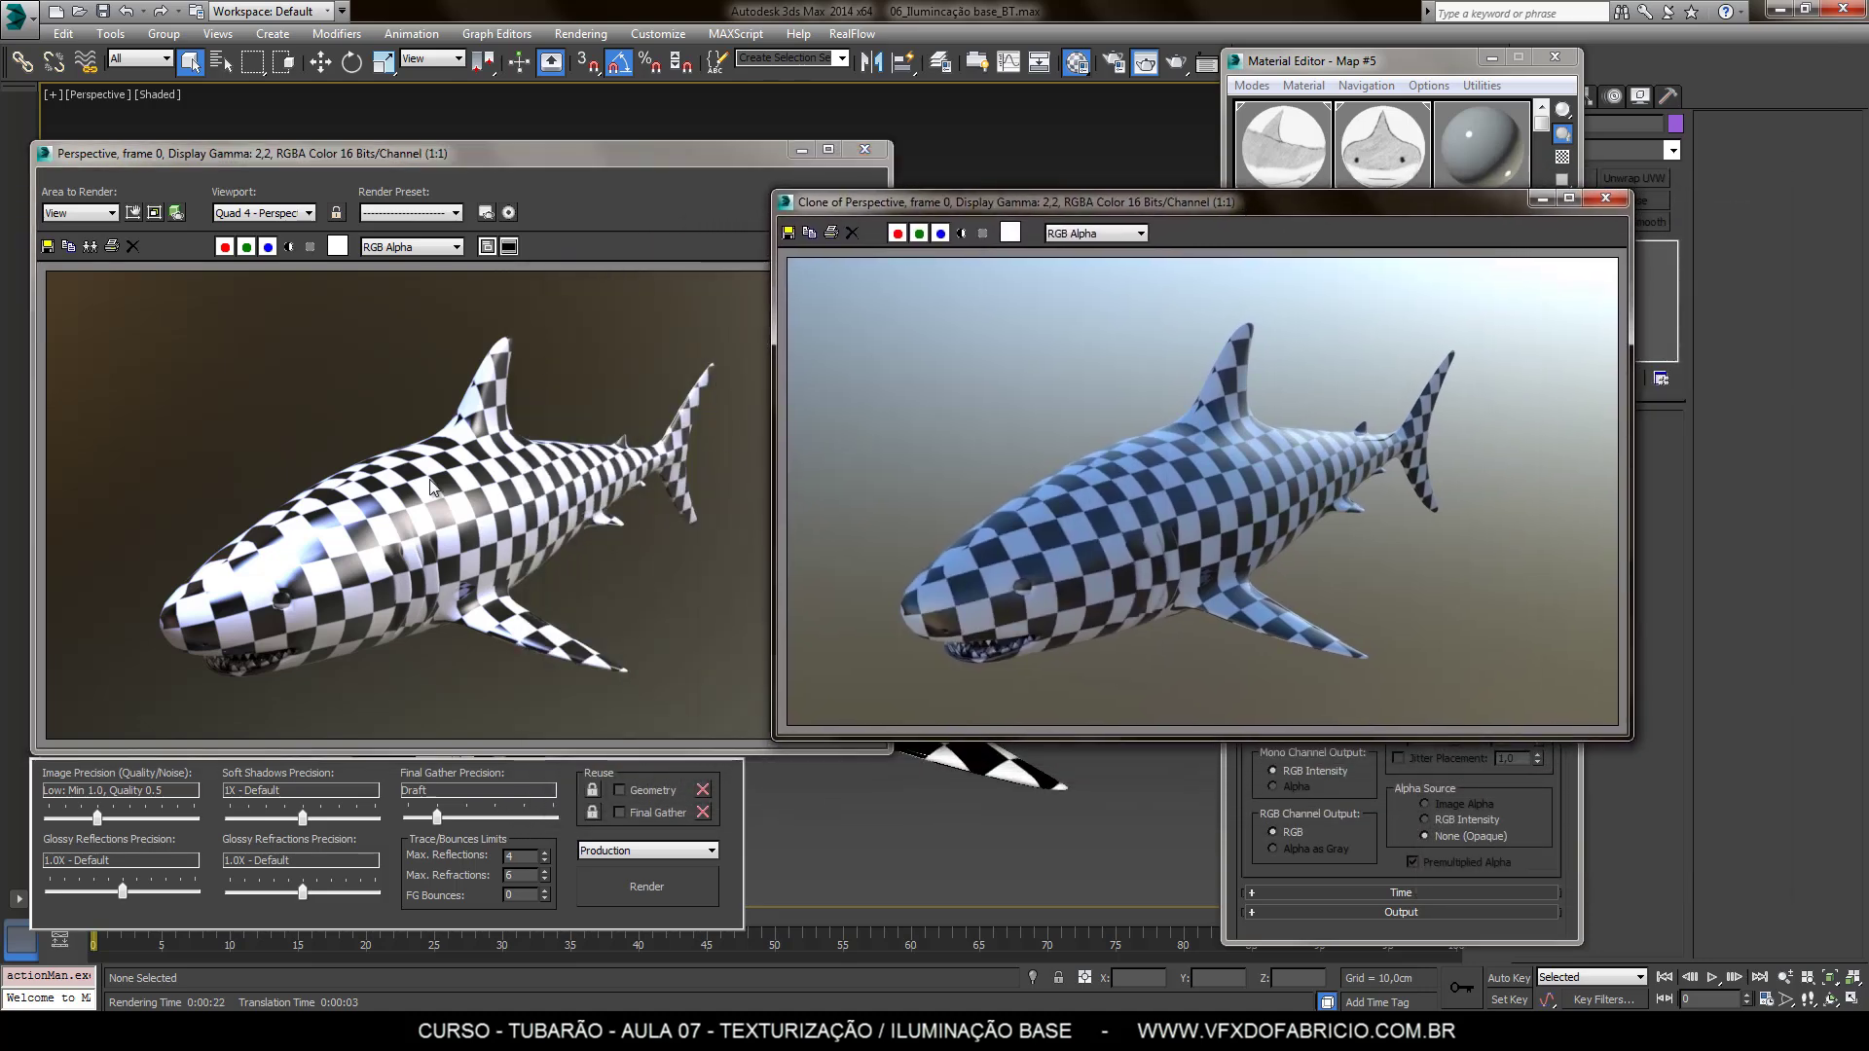
{"action": "left_click", "coordinate": [1378, 849]}
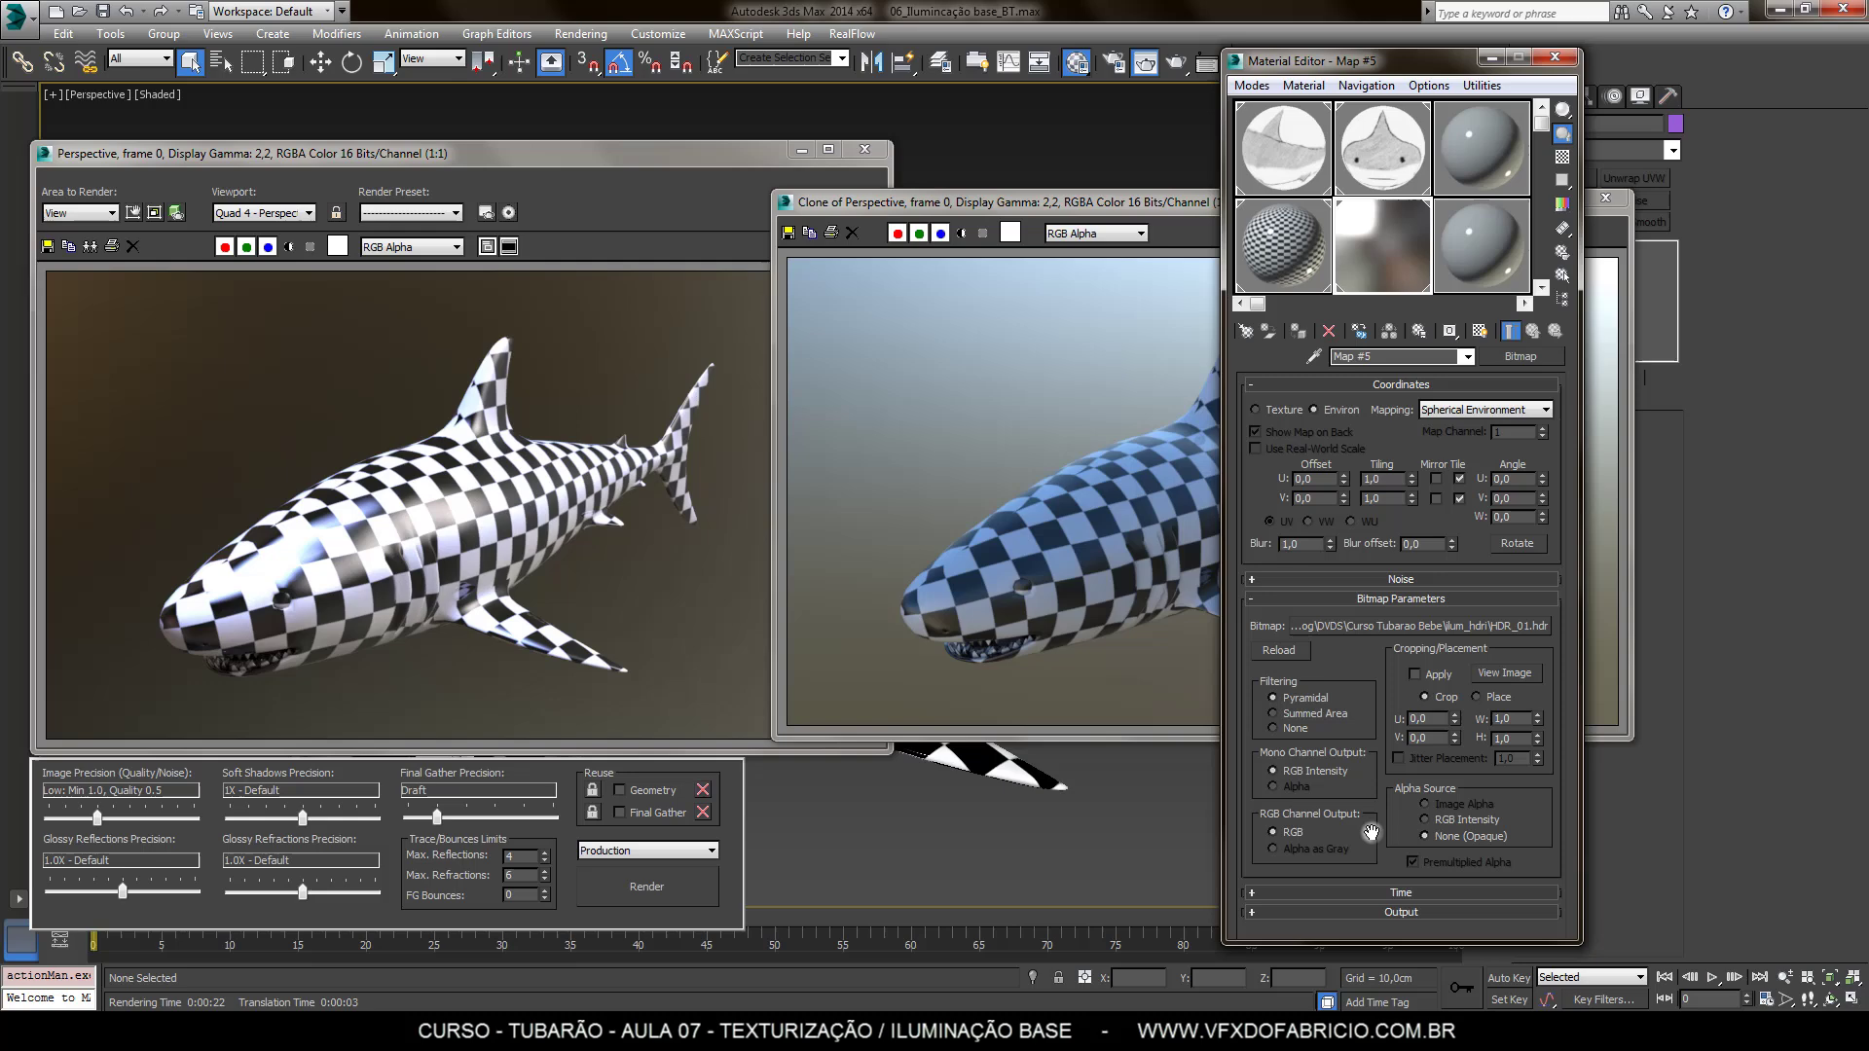
{"action": "left_click", "coordinate": [1434, 644]}
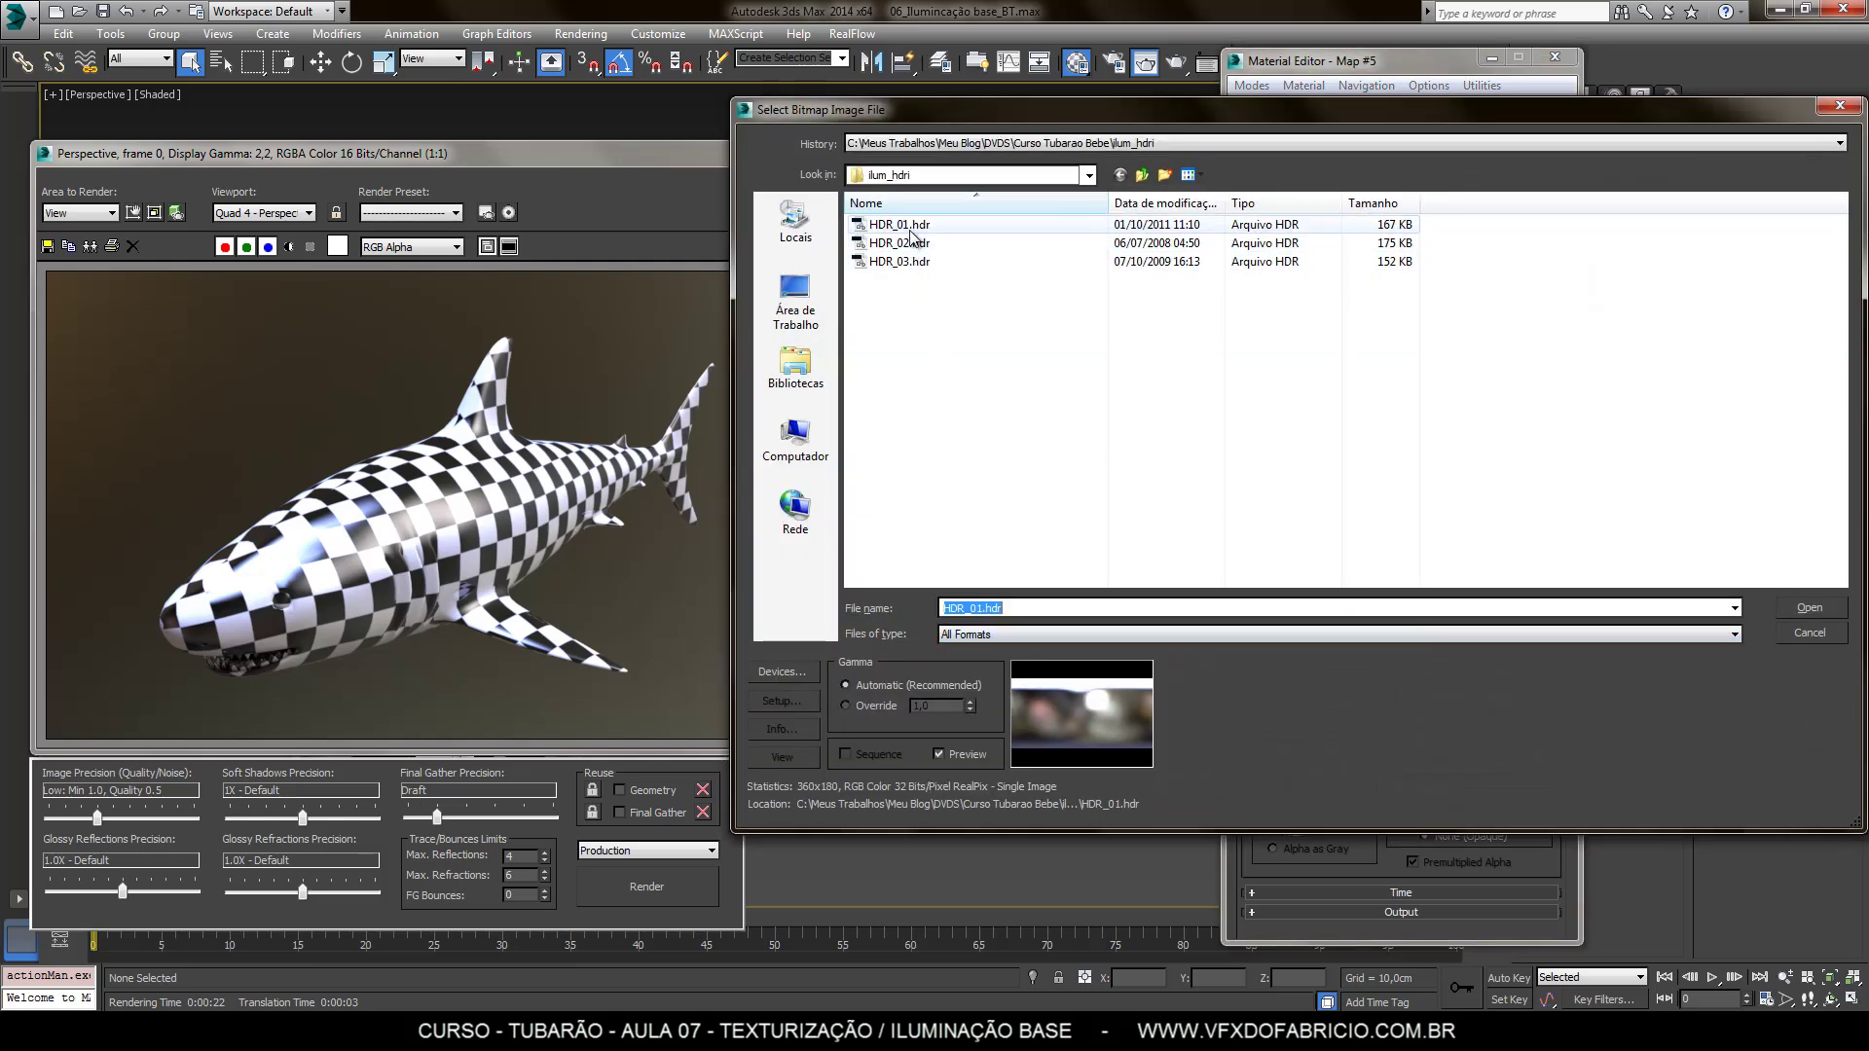
Switch the environment bitmap to HDR_02.hdr, re-render, compare with the clone, then close the clone
{"action": "left_click", "coordinate": [906, 243]}
{"action": "double_click", "coordinate": [914, 244]}
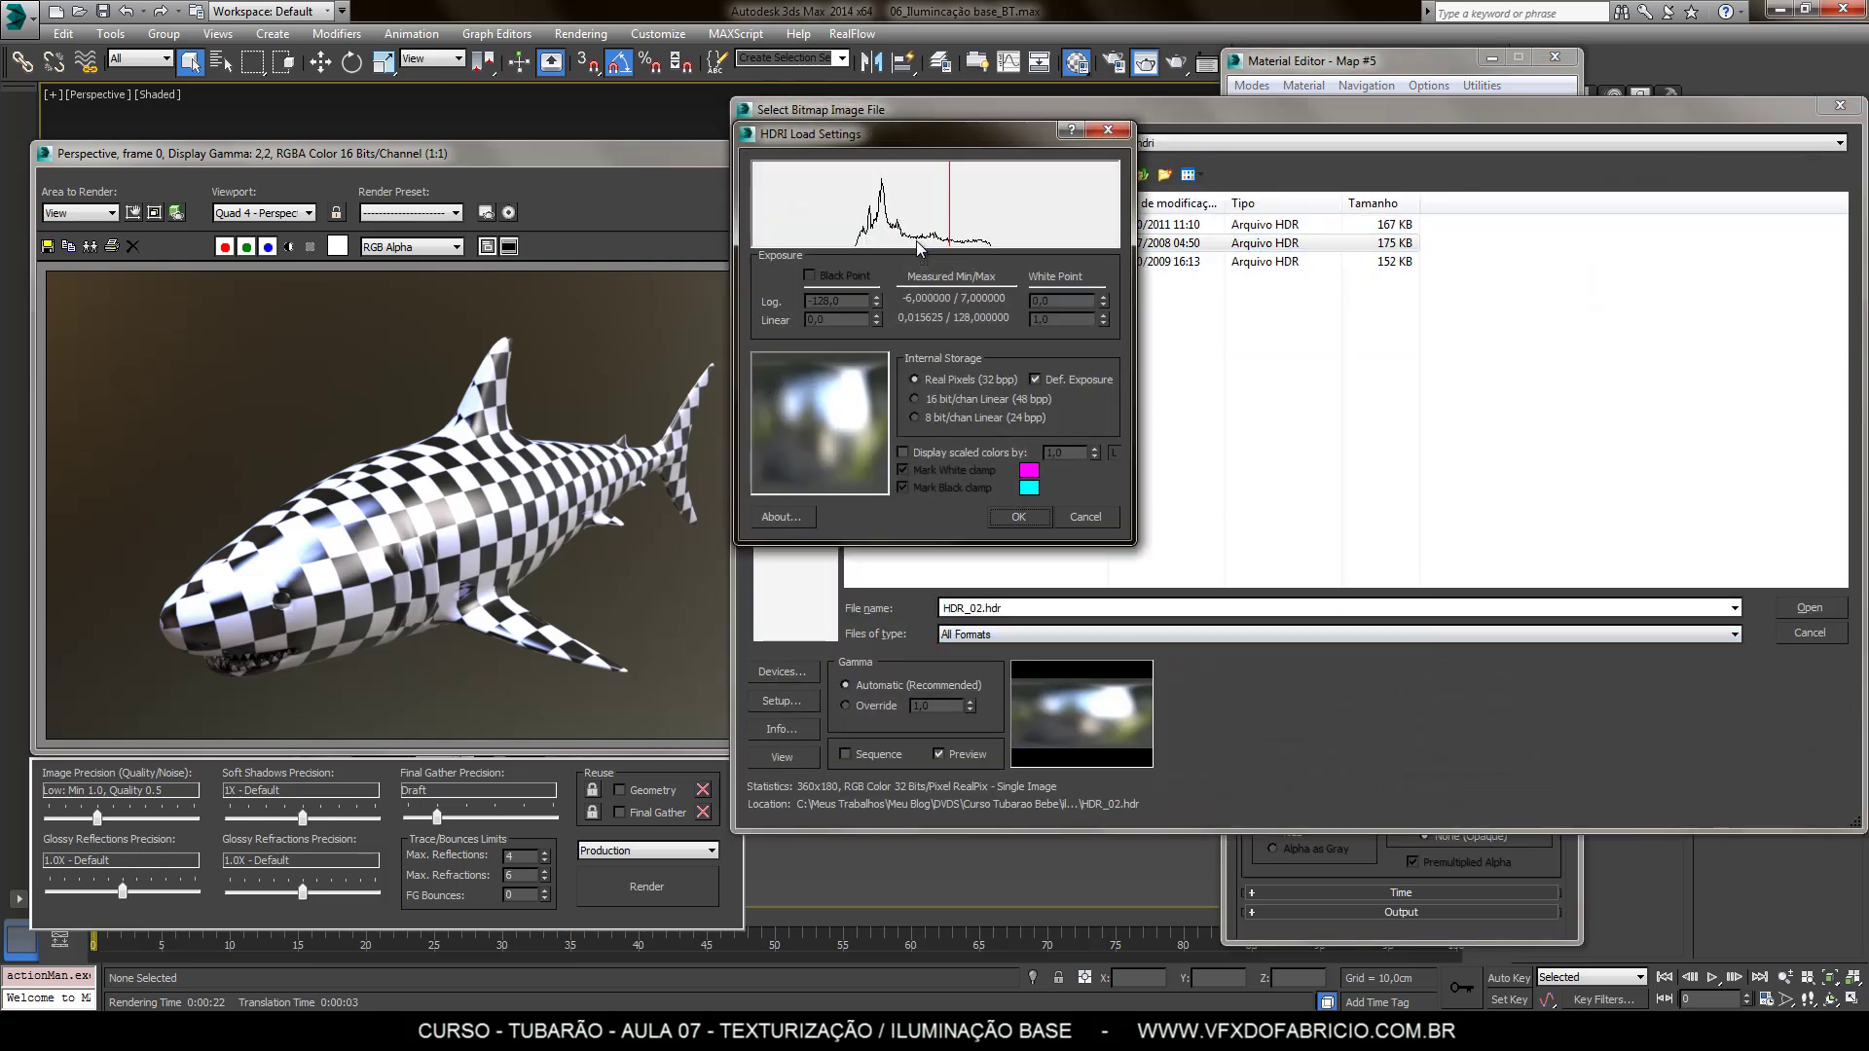
{"action": "left_click", "coordinate": [1007, 520]}
{"action": "key", "text": "shift+q"}
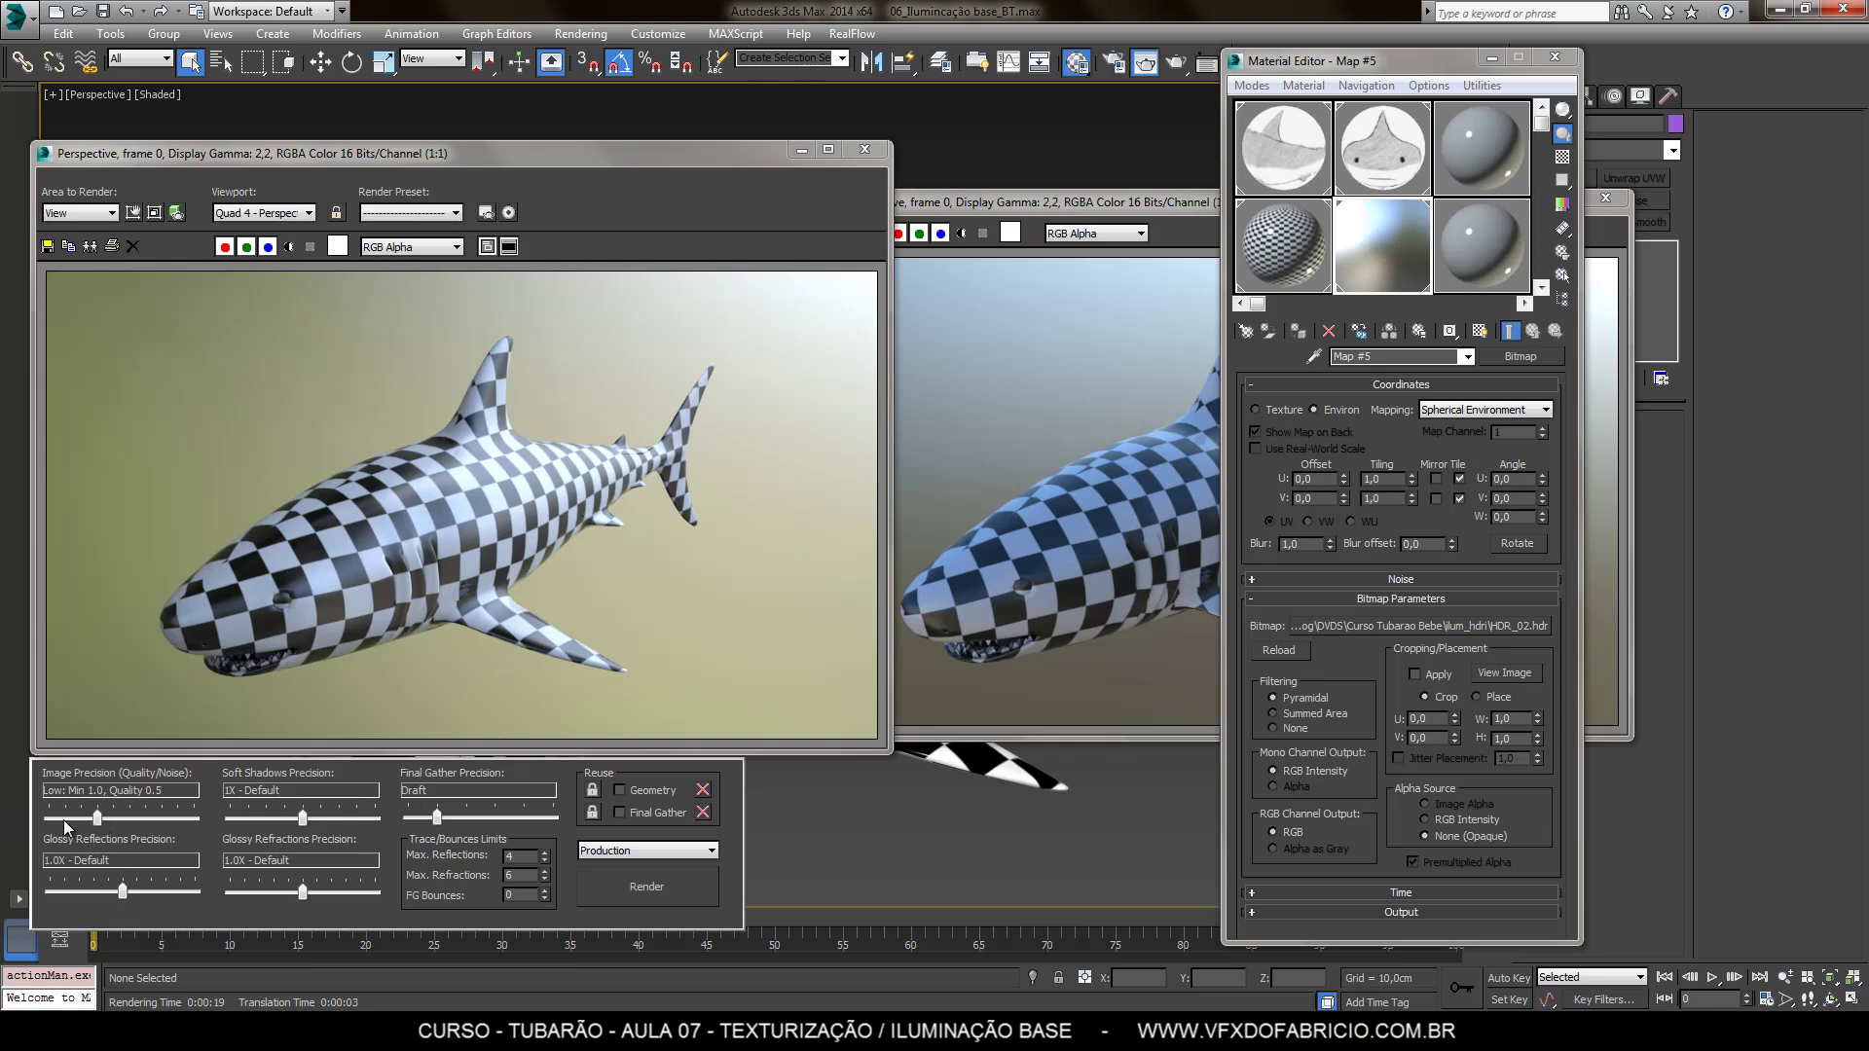
{"action": "left_click", "coordinate": [1022, 213]}
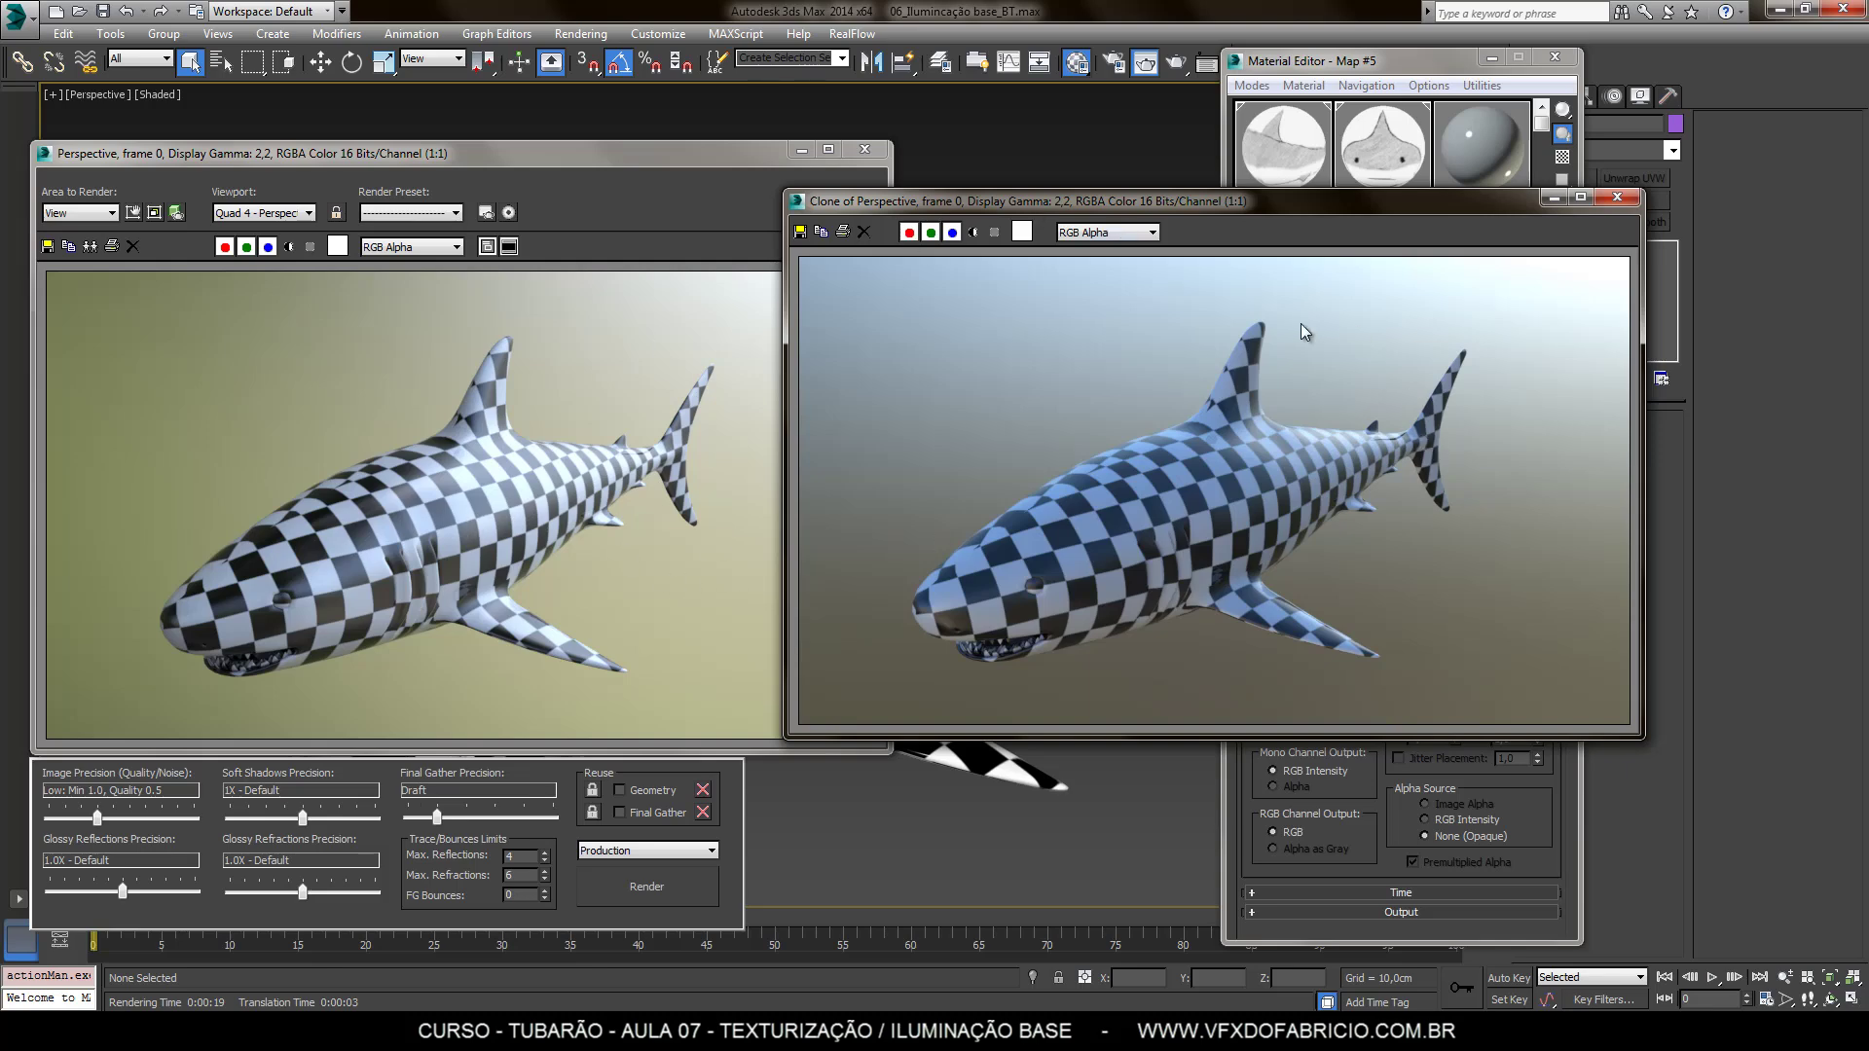
{"action": "left_click", "coordinate": [1615, 199]}
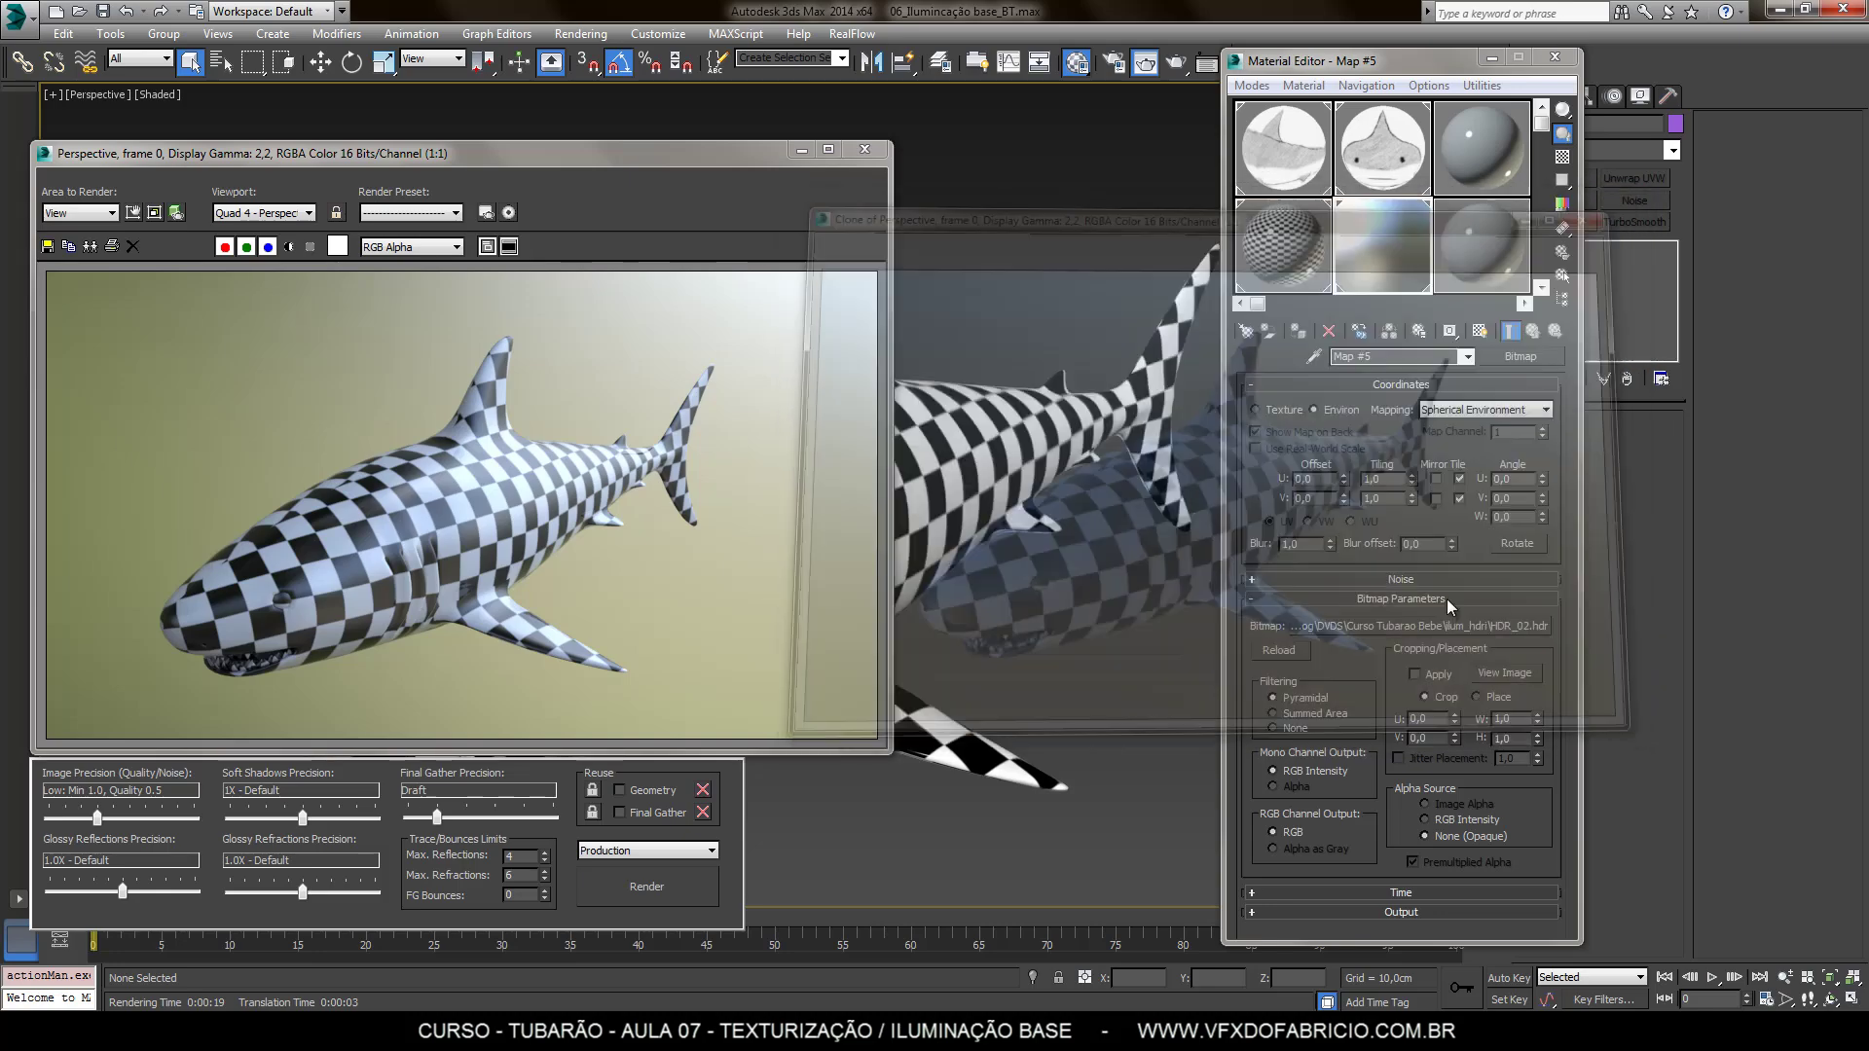
Reload HDR_03.hdr as the environment bitmap, close the render window, and expand Map #5's Output rollout
{"action": "left_click", "coordinate": [1412, 628]}
{"action": "double_click", "coordinate": [906, 260]}
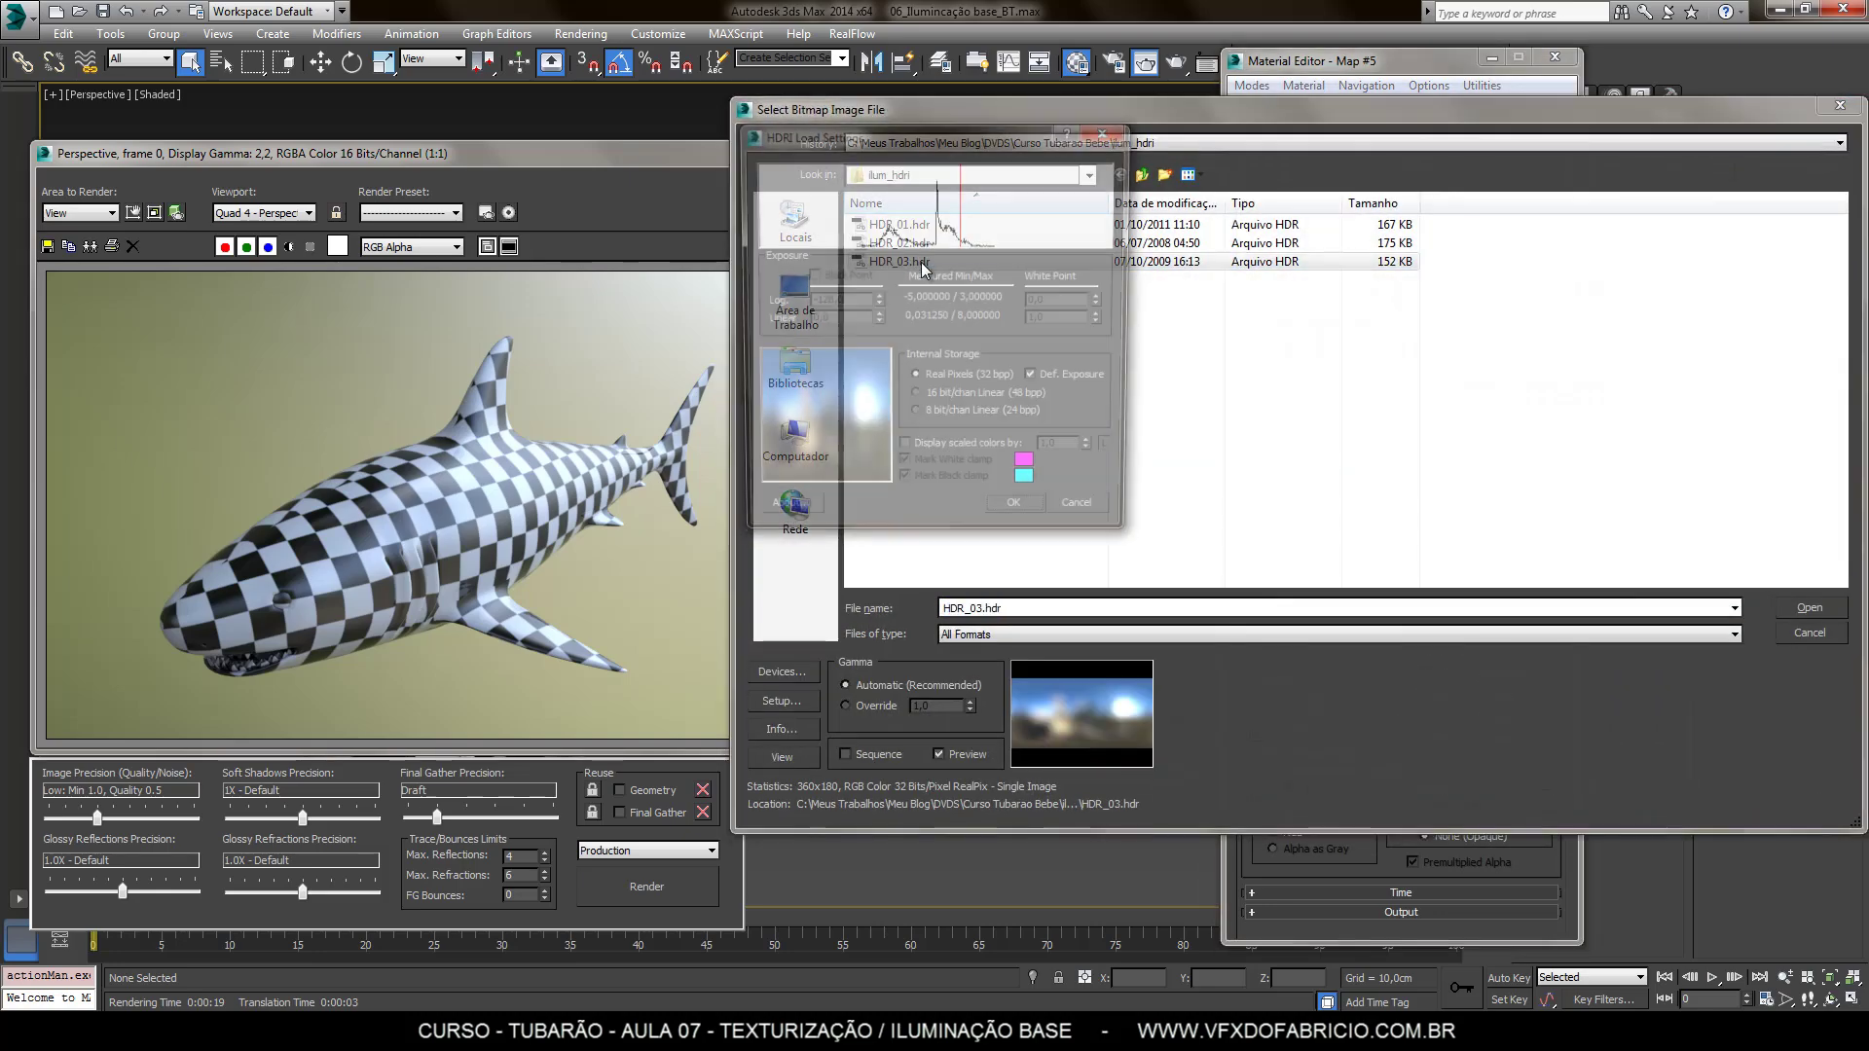
{"action": "left_click", "coordinate": [1019, 517]}
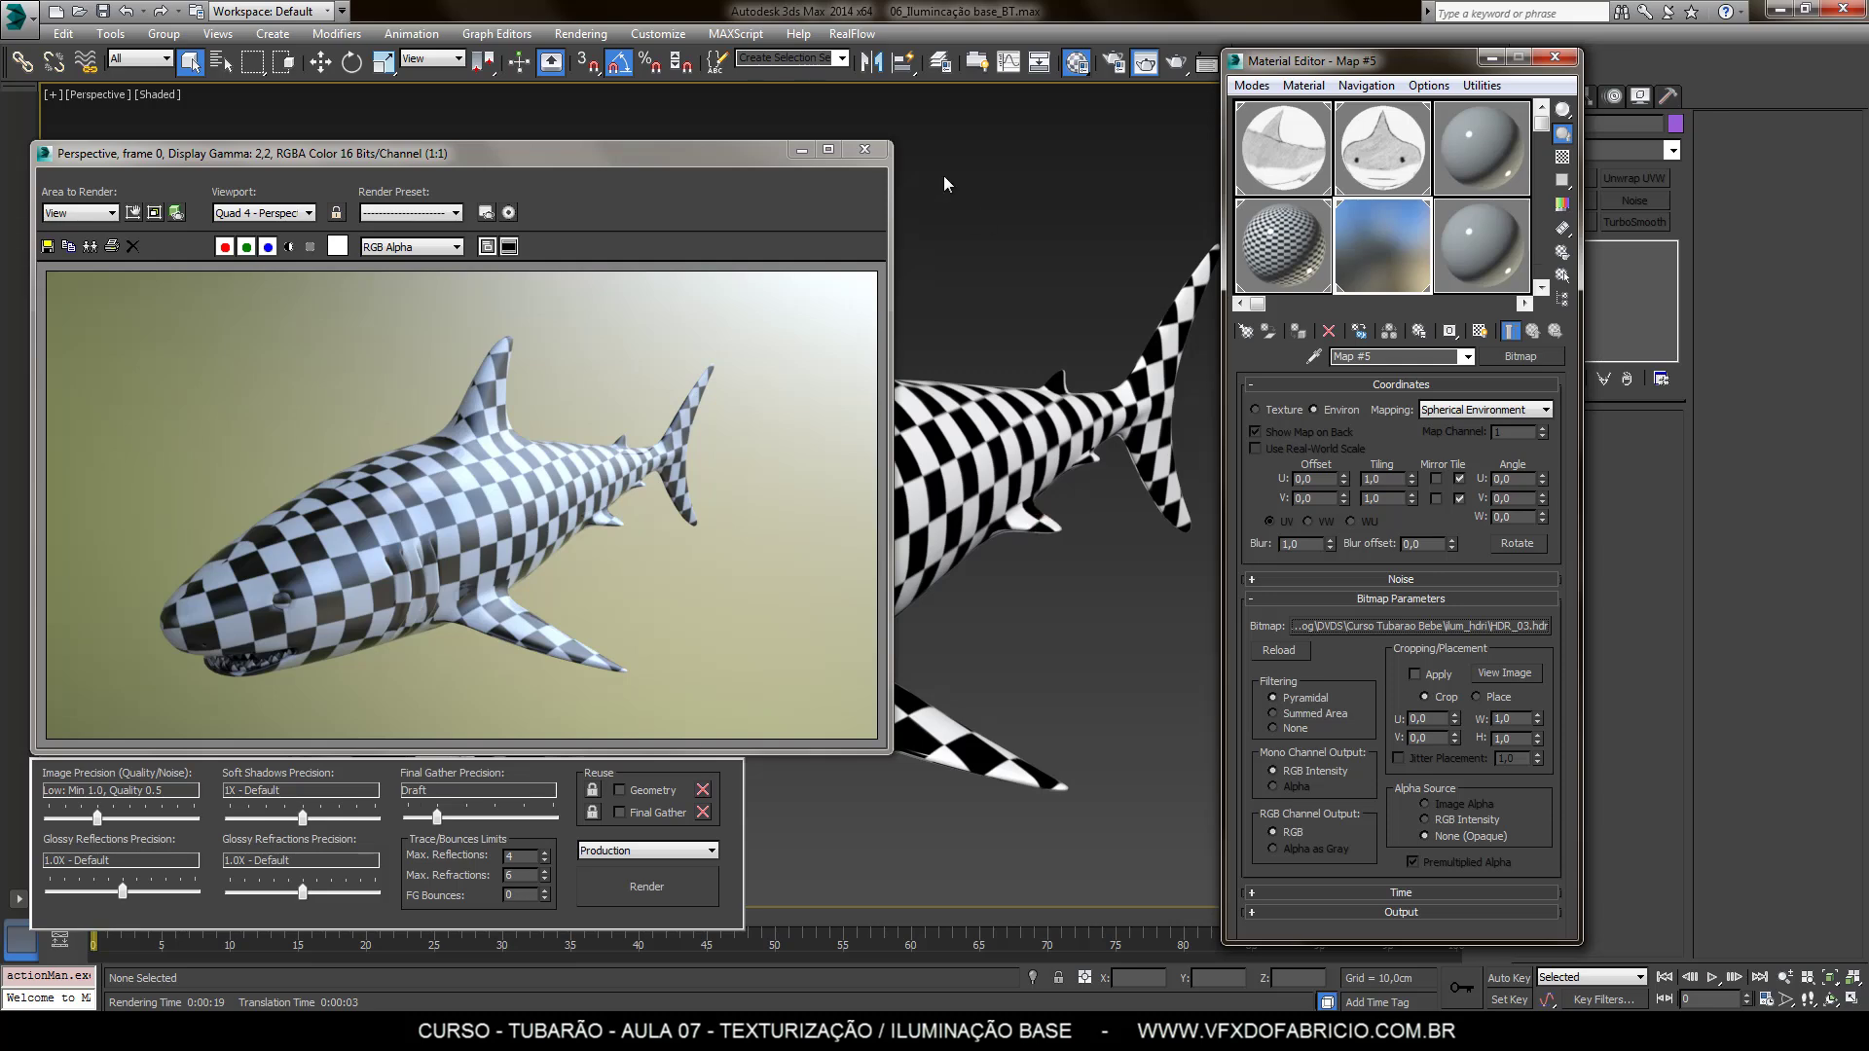
{"action": "left_click", "coordinate": [879, 148]}
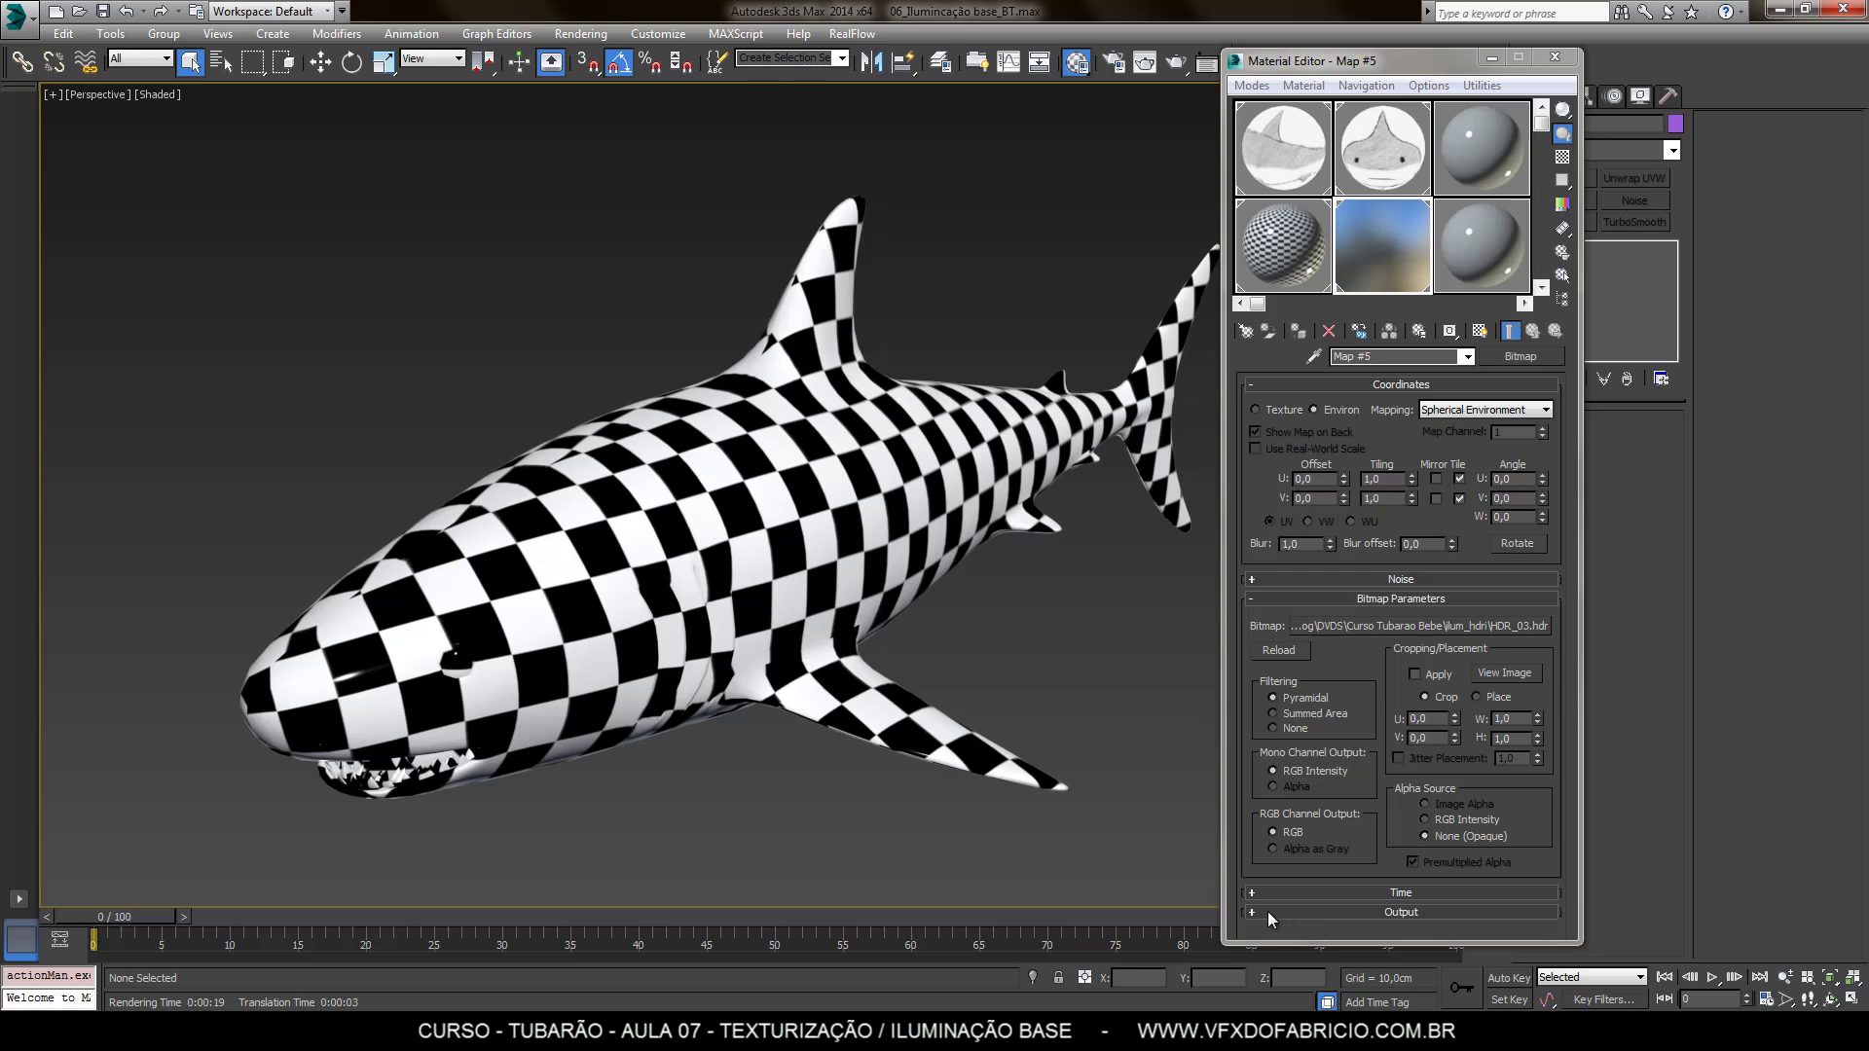
{"action": "left_click", "coordinate": [1420, 913]}
{"action": "scroll", "coordinate": [1440, 905], "scroll_direction": "down", "scroll_amount": 5}
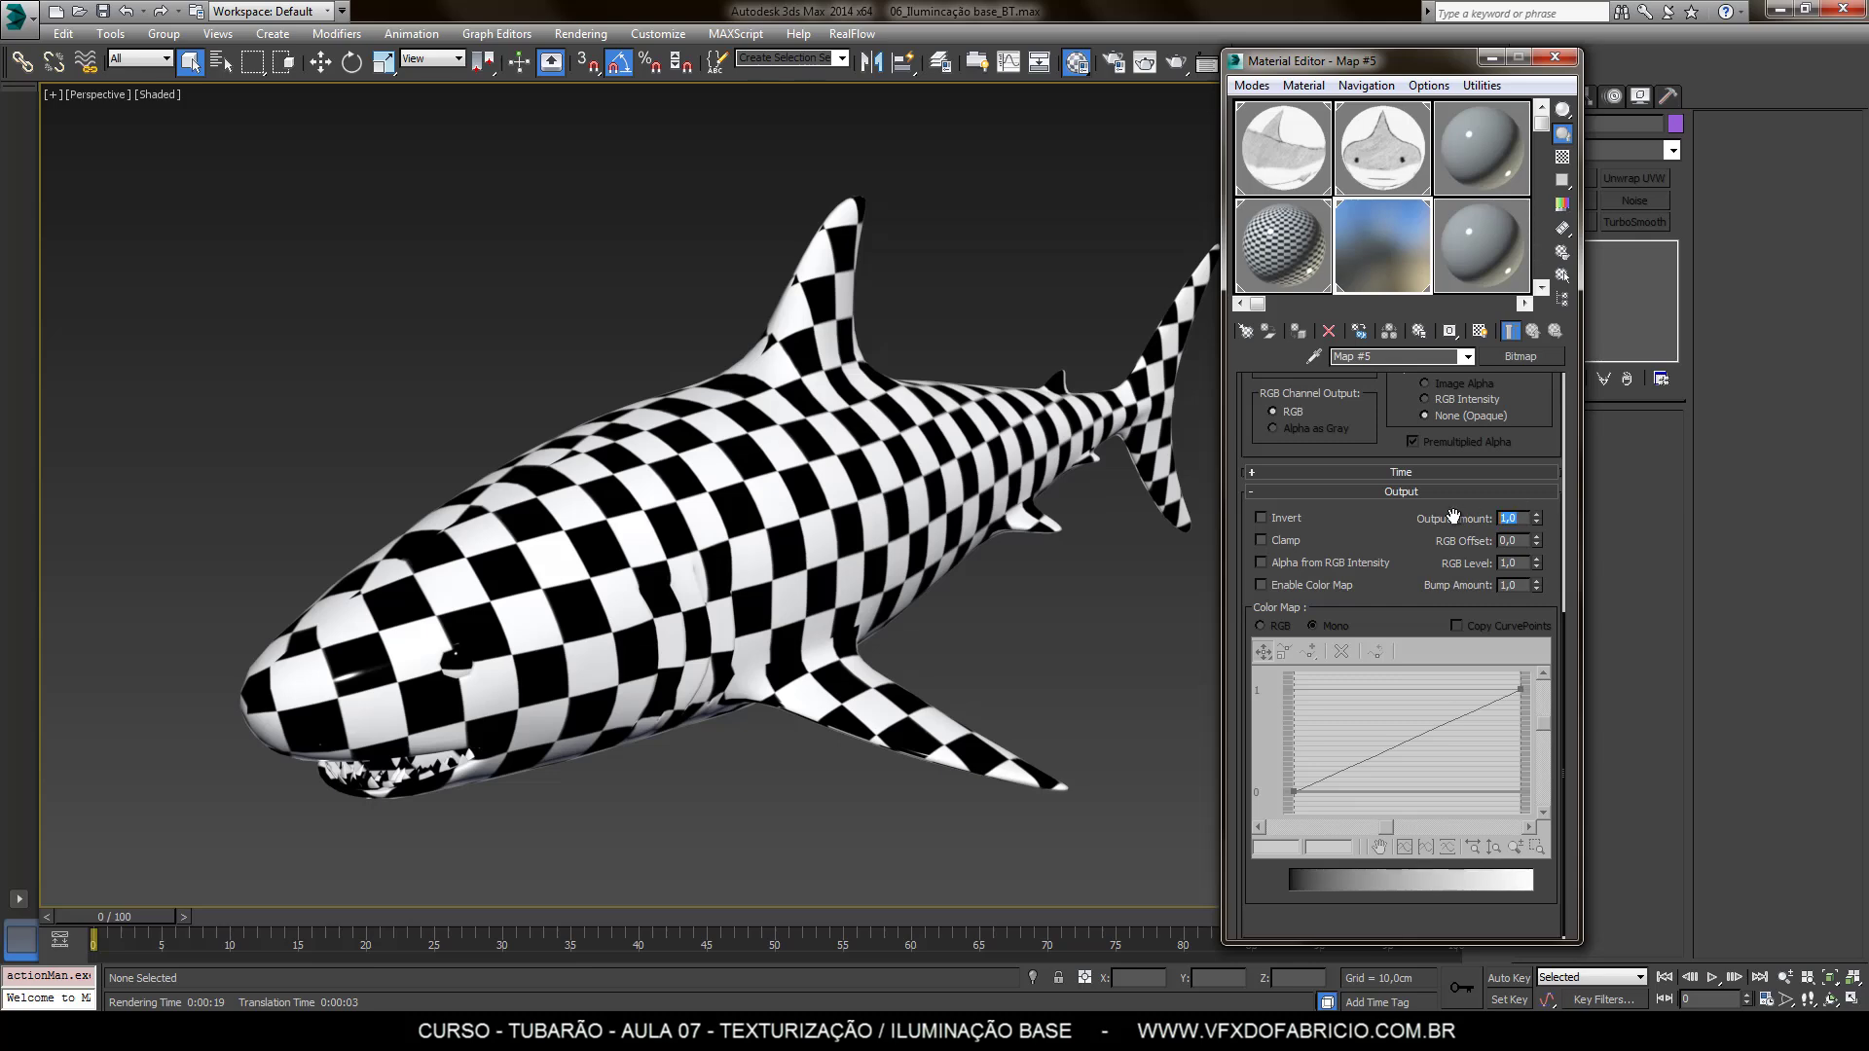
{"action": "type", "text": "2"}
Set the environment map's Output Amount to 2,0 and render to check the brightness
{"action": "key", "text": "Return"}
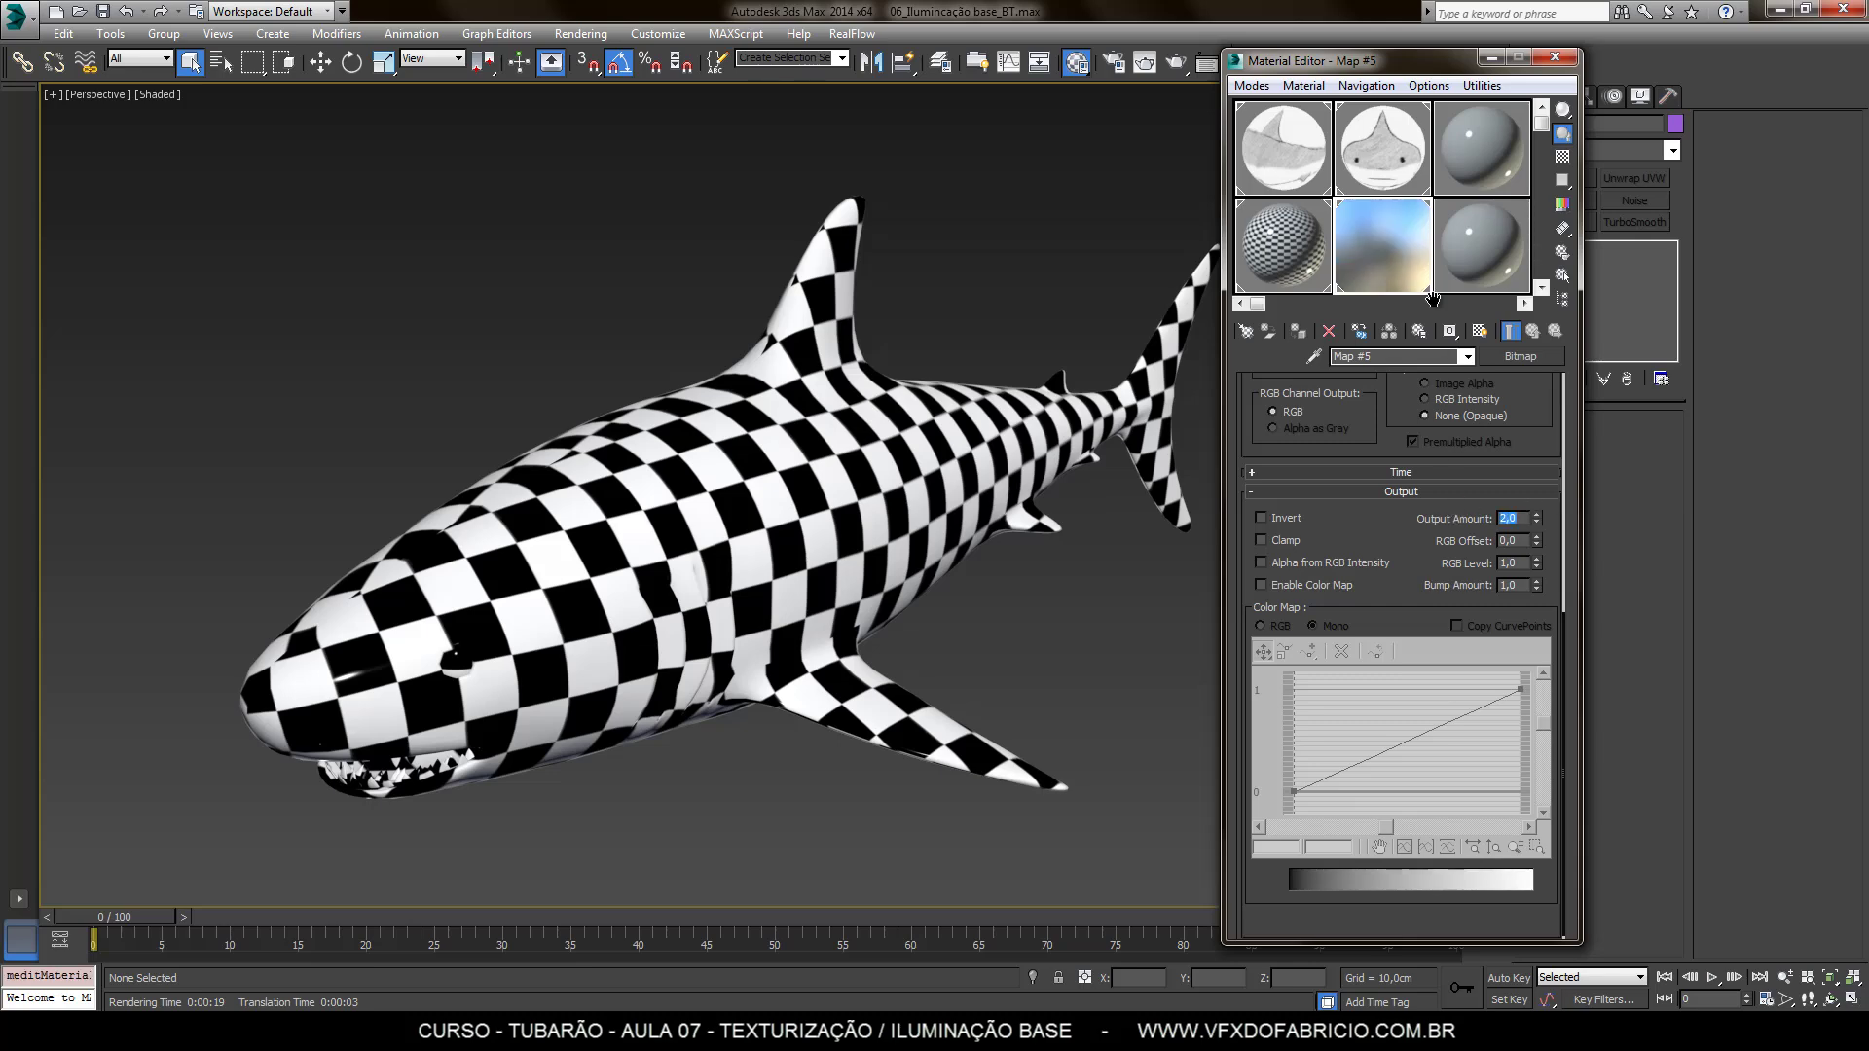
{"action": "left_click", "coordinate": [989, 334]}
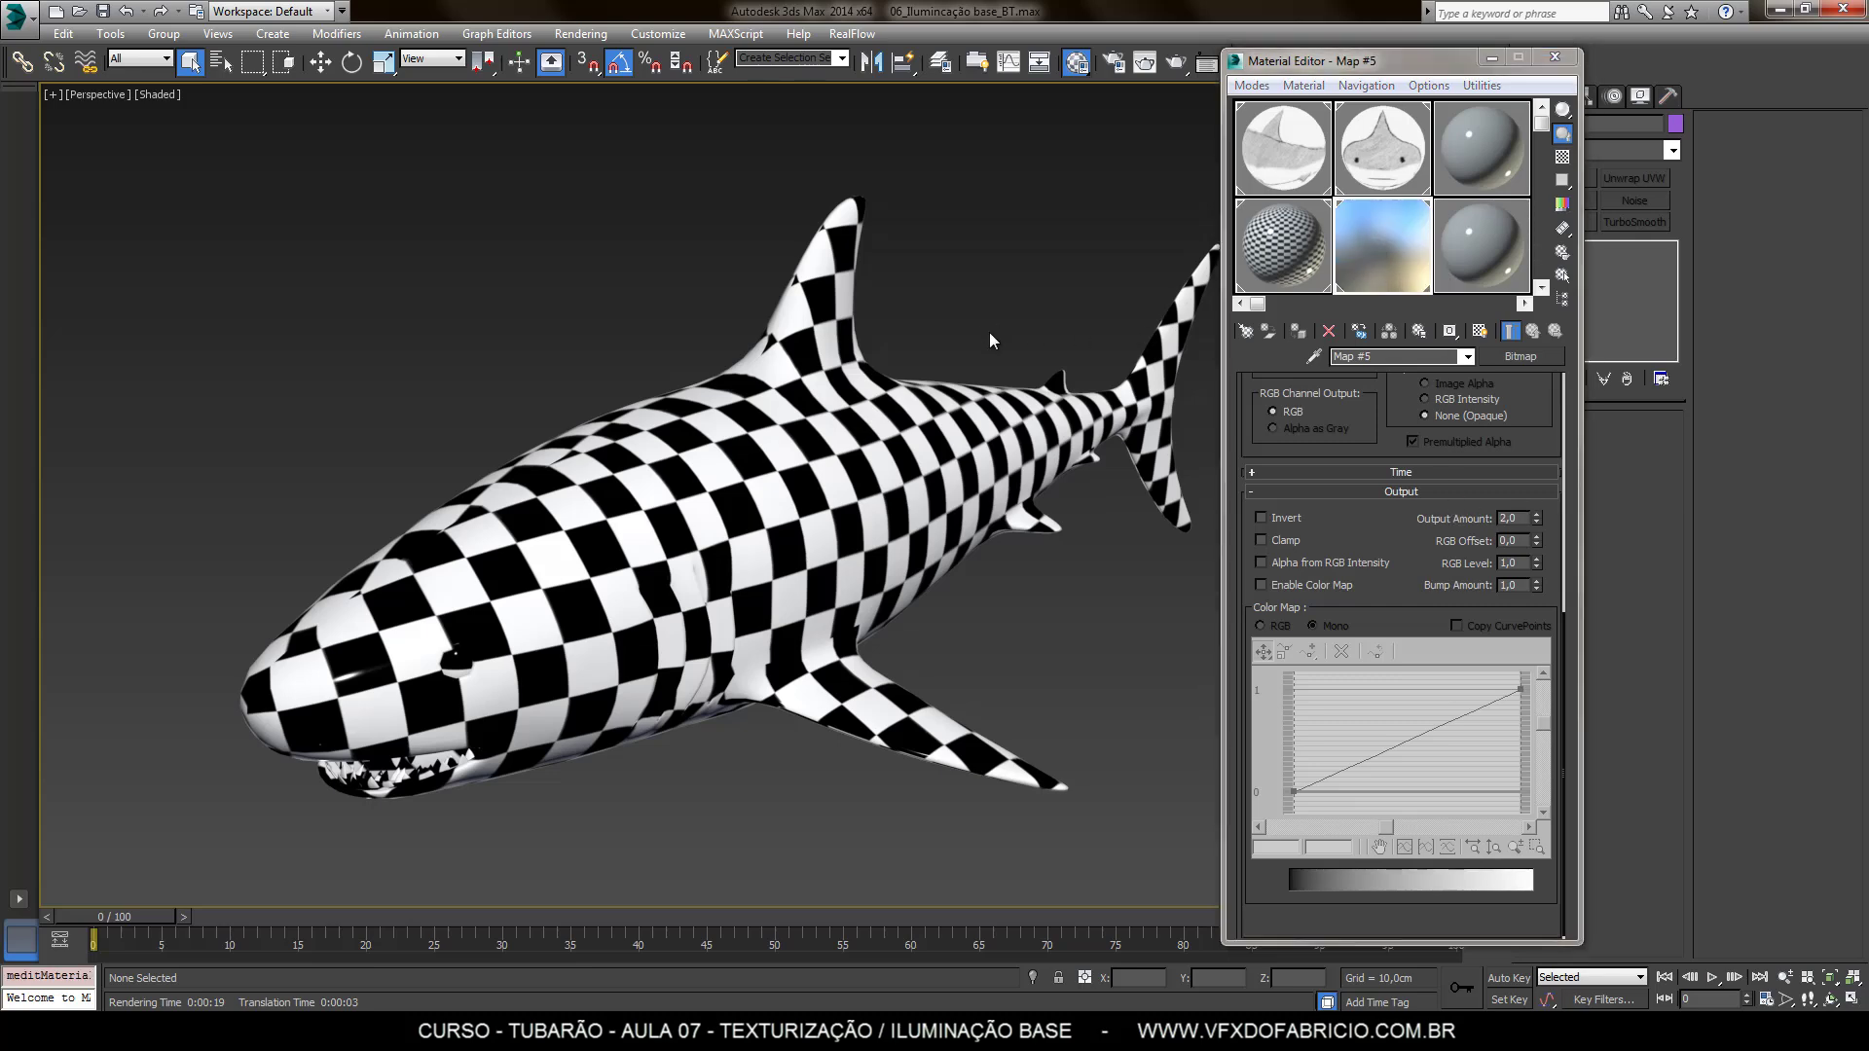
{"action": "key", "text": "shift+q"}
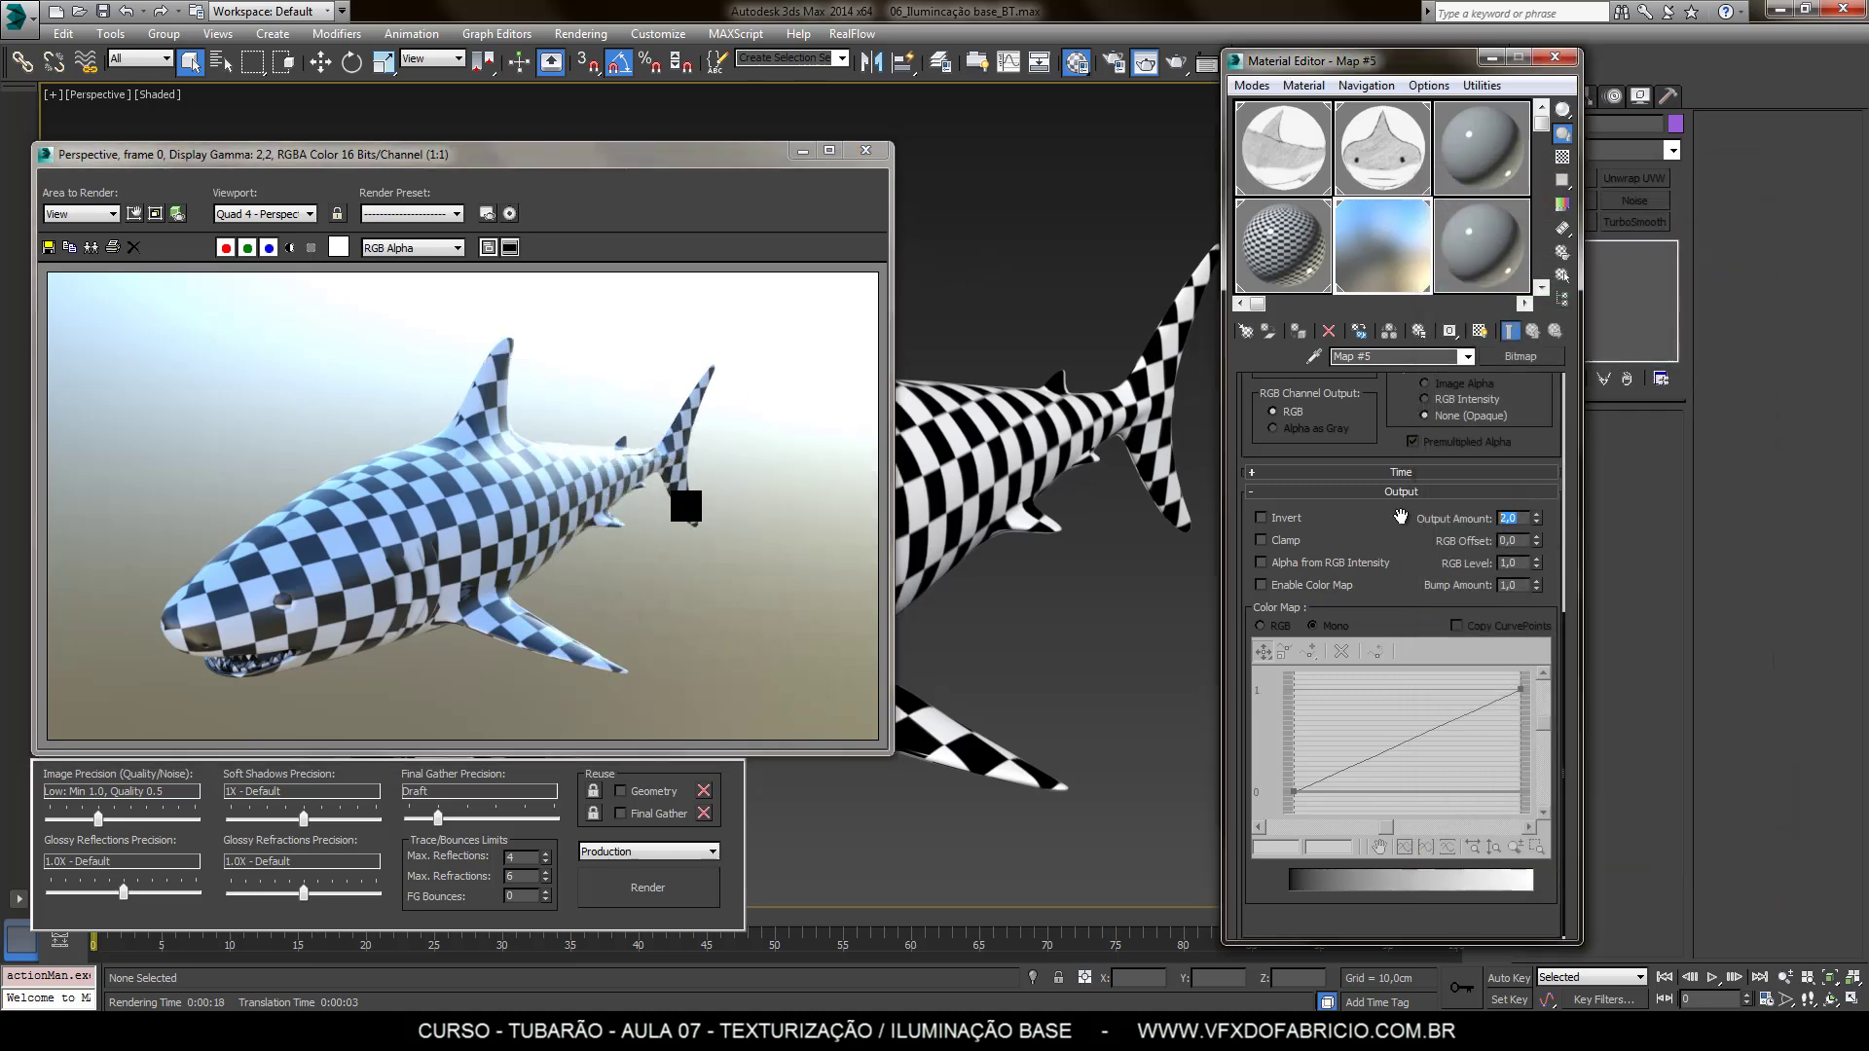
Lower the Output Amount to 1,4, re-render, and select the 07 - Default material slot
{"action": "type", "text": "1,4"}
{"action": "key", "text": "Return"}
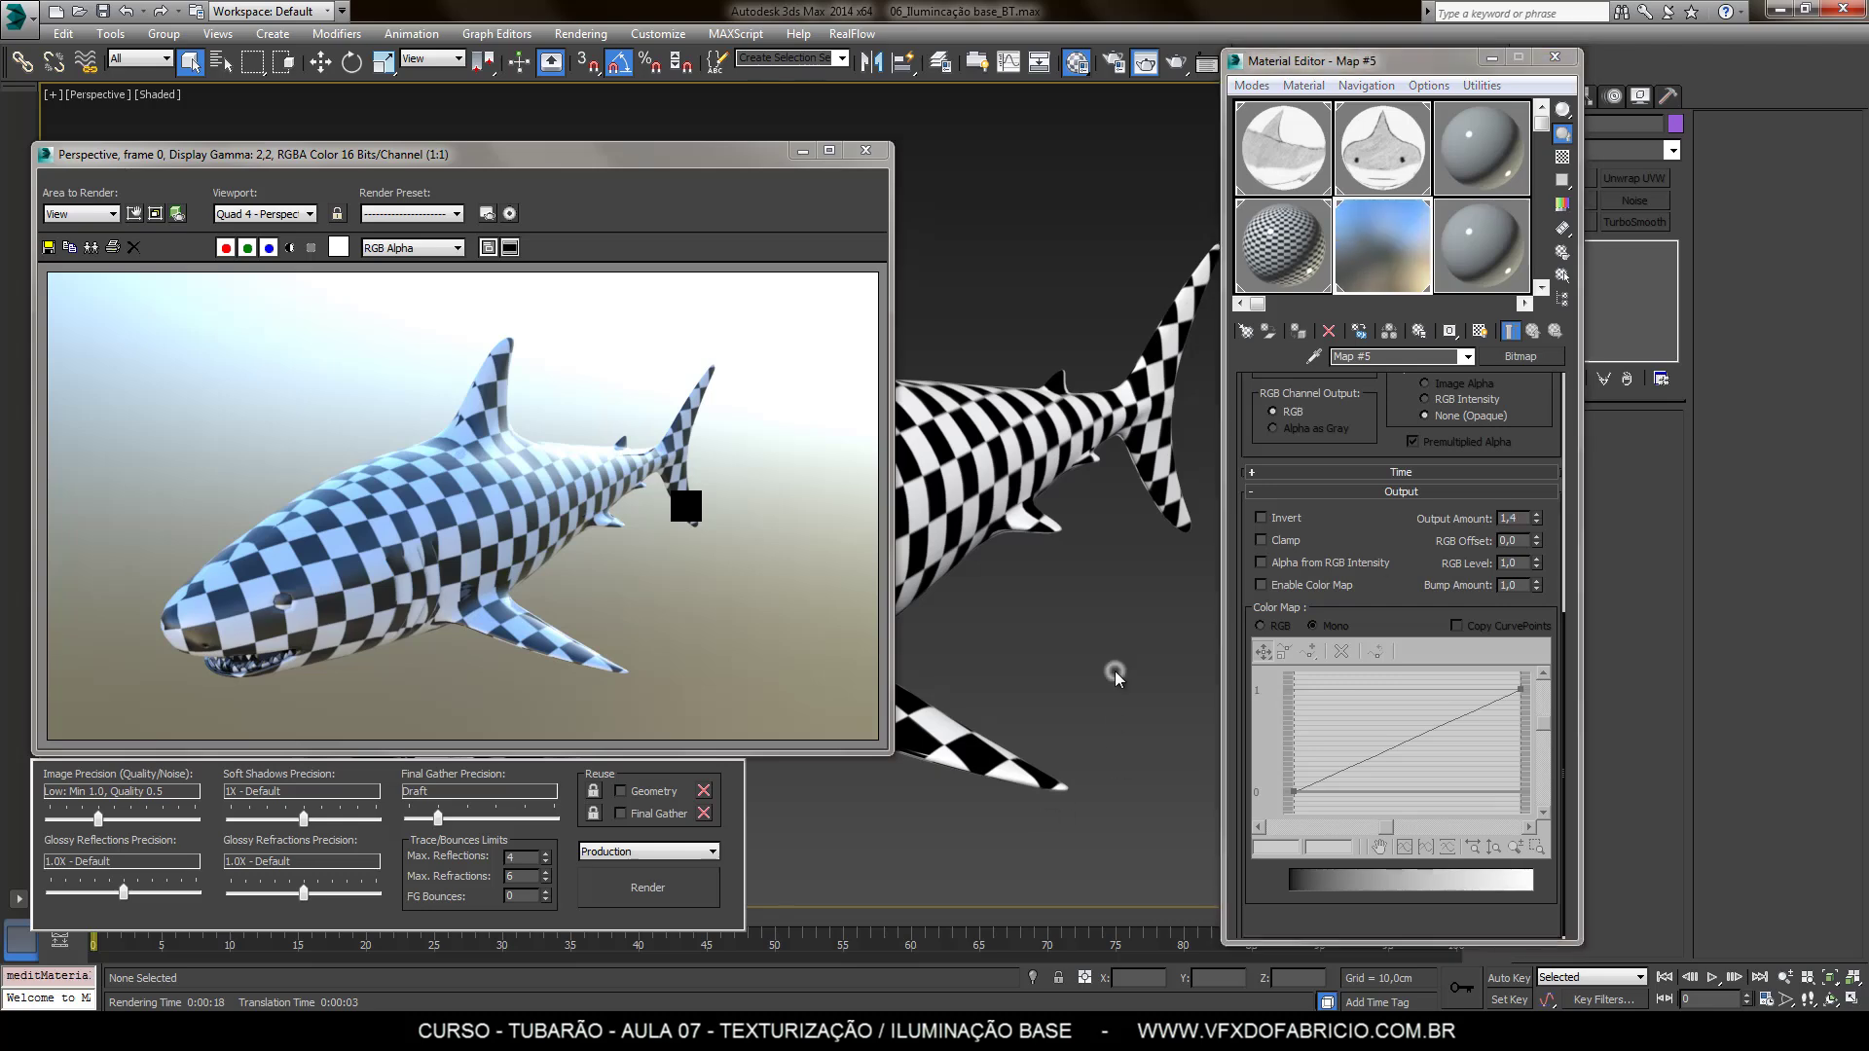
{"action": "key", "text": "shift+q"}
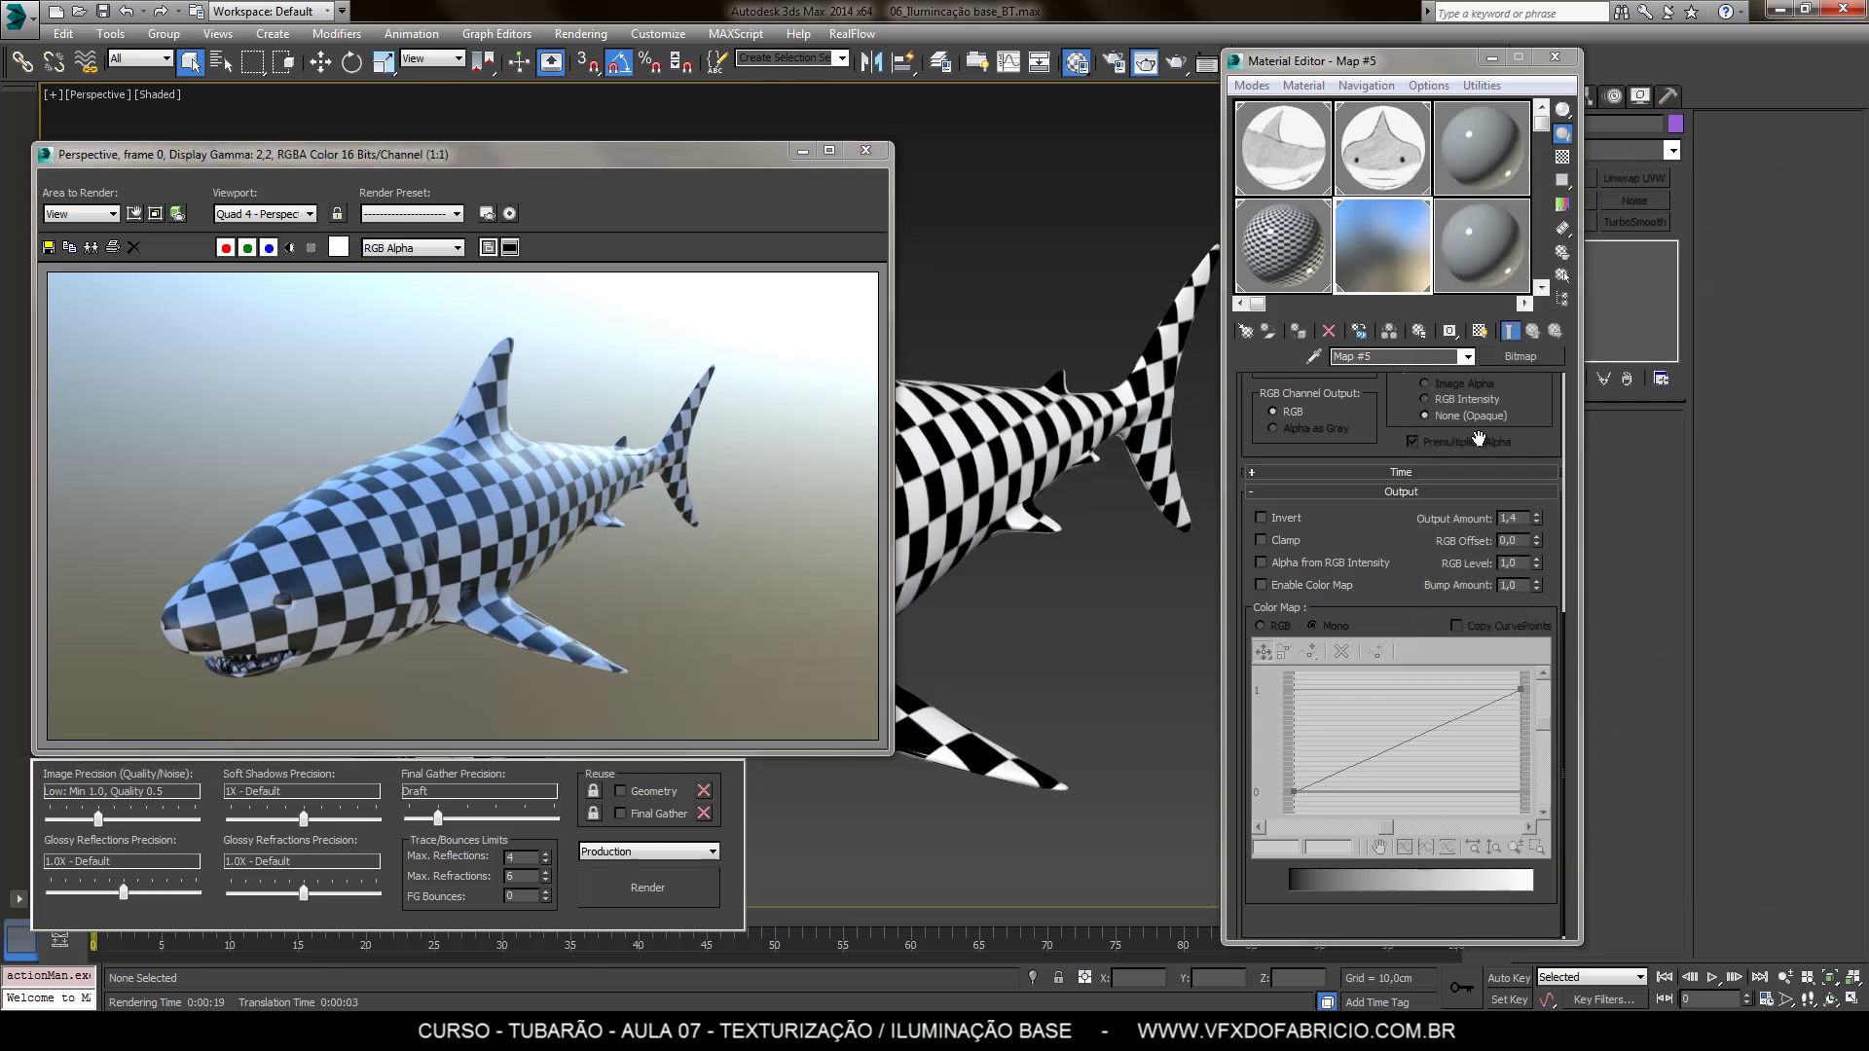
{"action": "left_click", "coordinate": [1283, 257]}
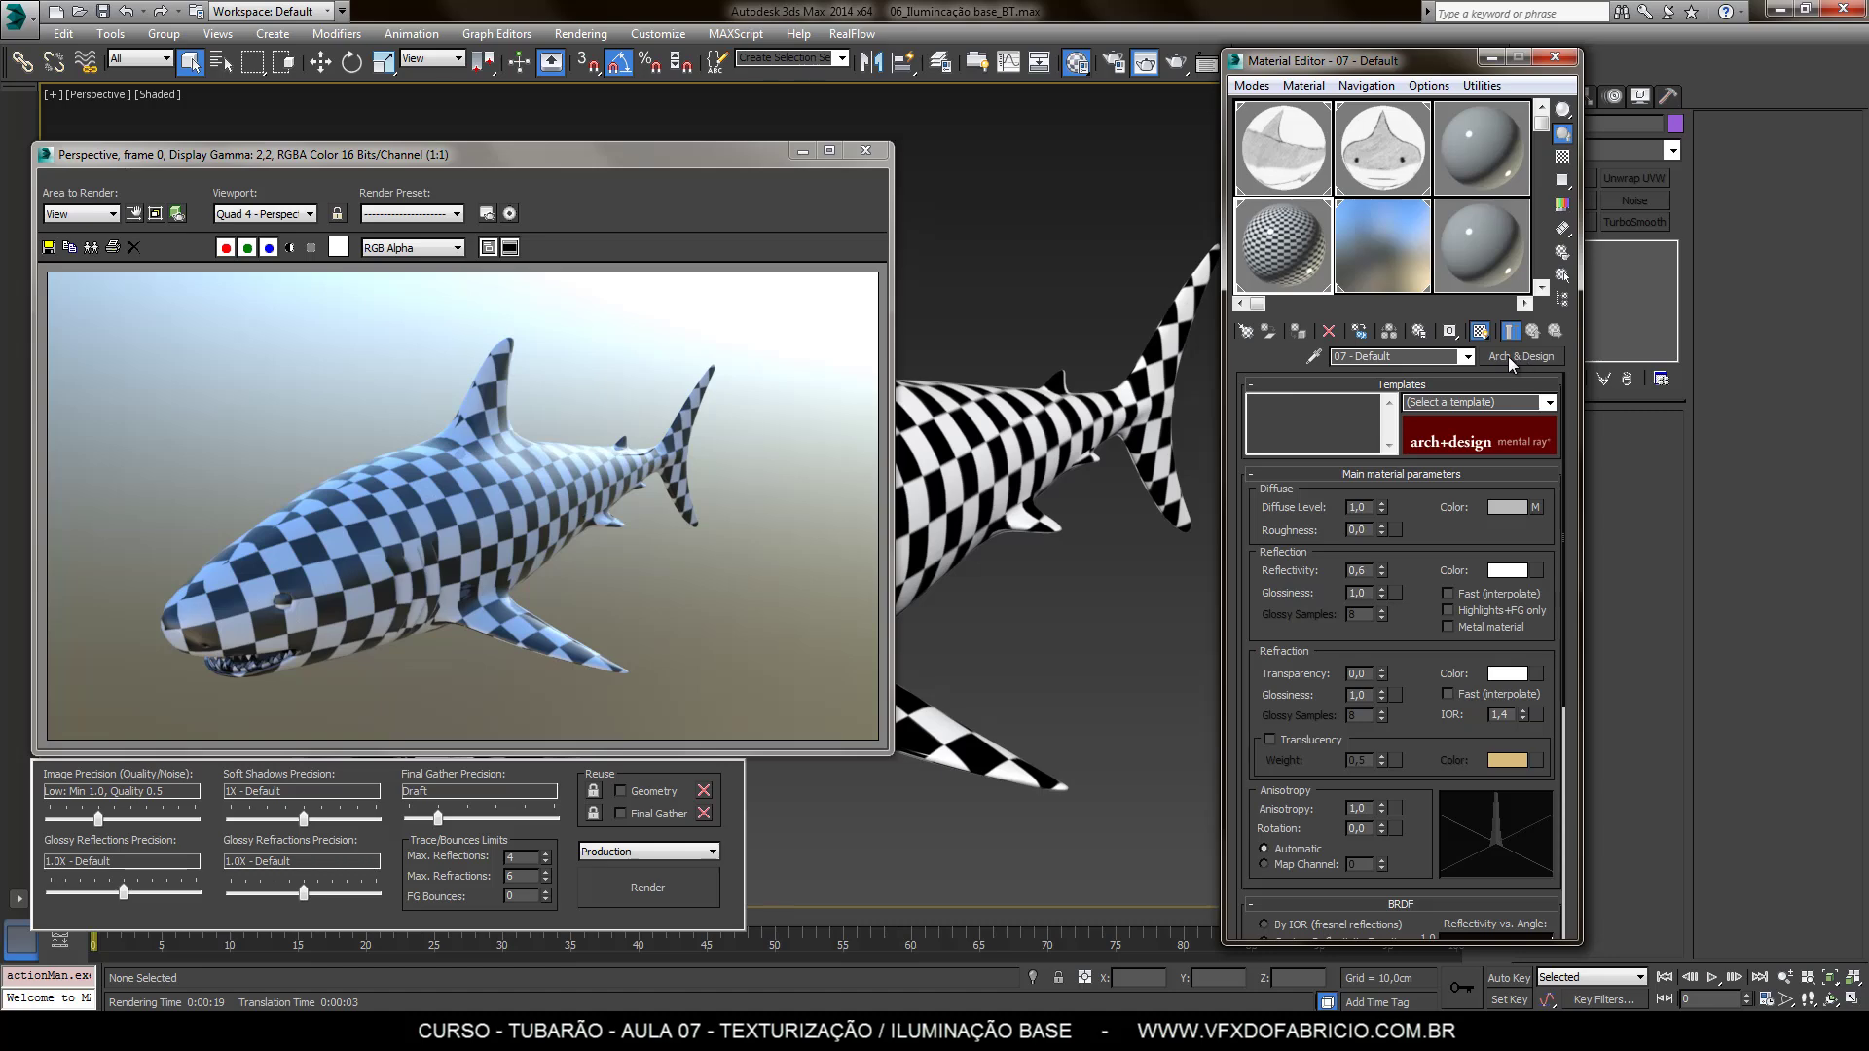
Reset the shark's 07 - Default material to the Standard type
{"action": "left_click", "coordinate": [1508, 358]}
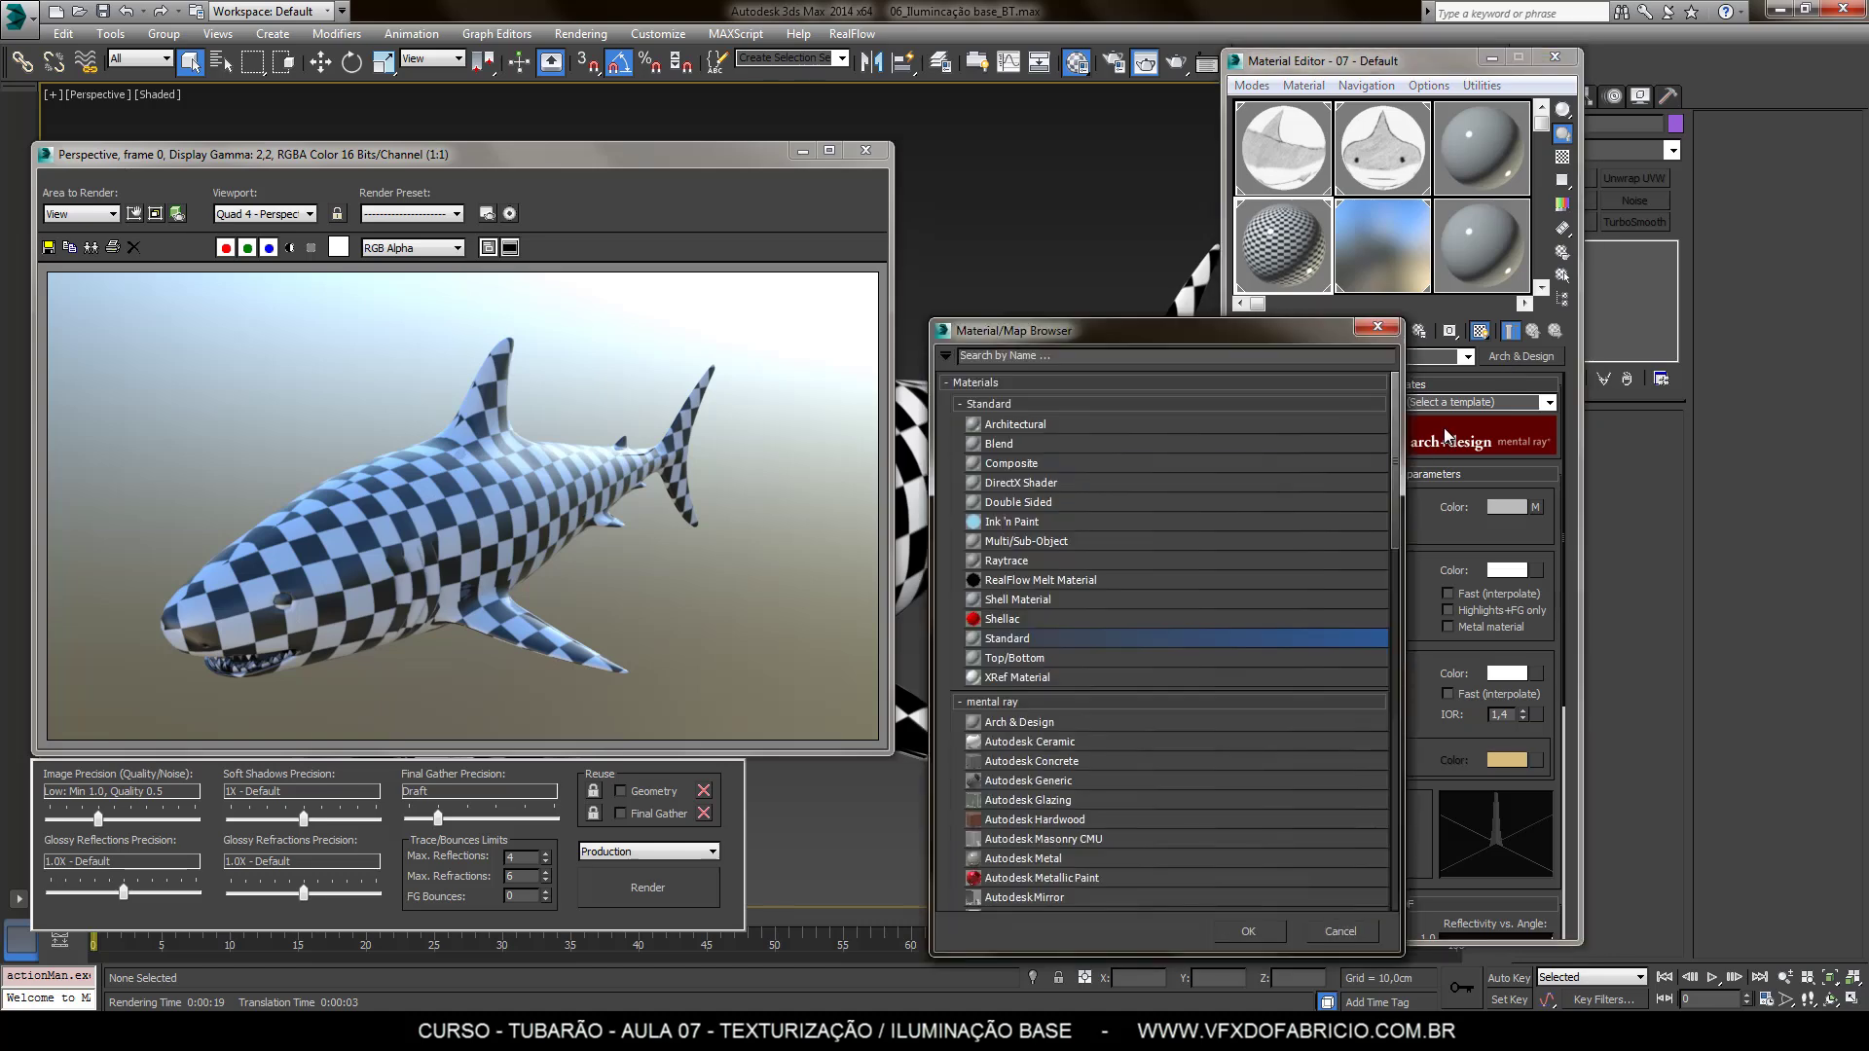
{"action": "left_click", "coordinate": [1381, 332]}
{"action": "left_click", "coordinate": [1512, 359]}
{"action": "scroll", "coordinate": [1218, 475], "scroll_direction": "down", "scroll_amount": 2}
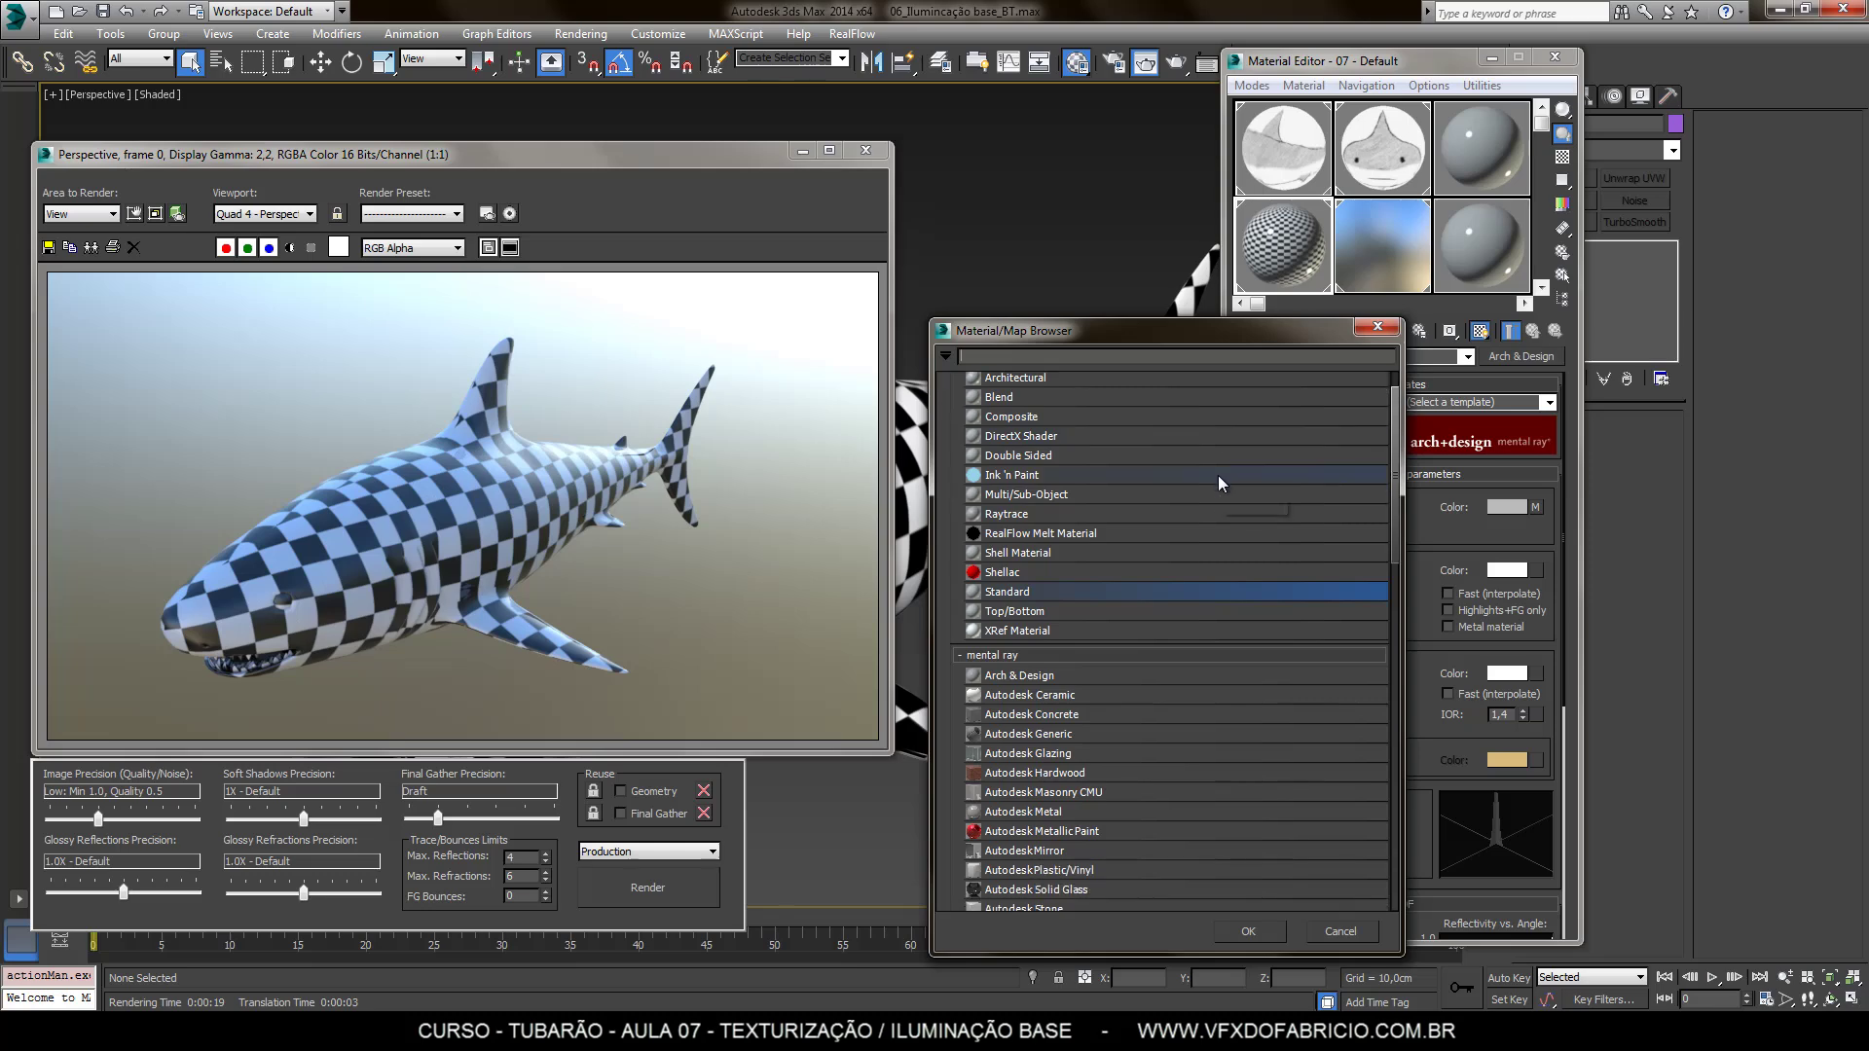
{"action": "double_click", "coordinate": [1038, 593]}
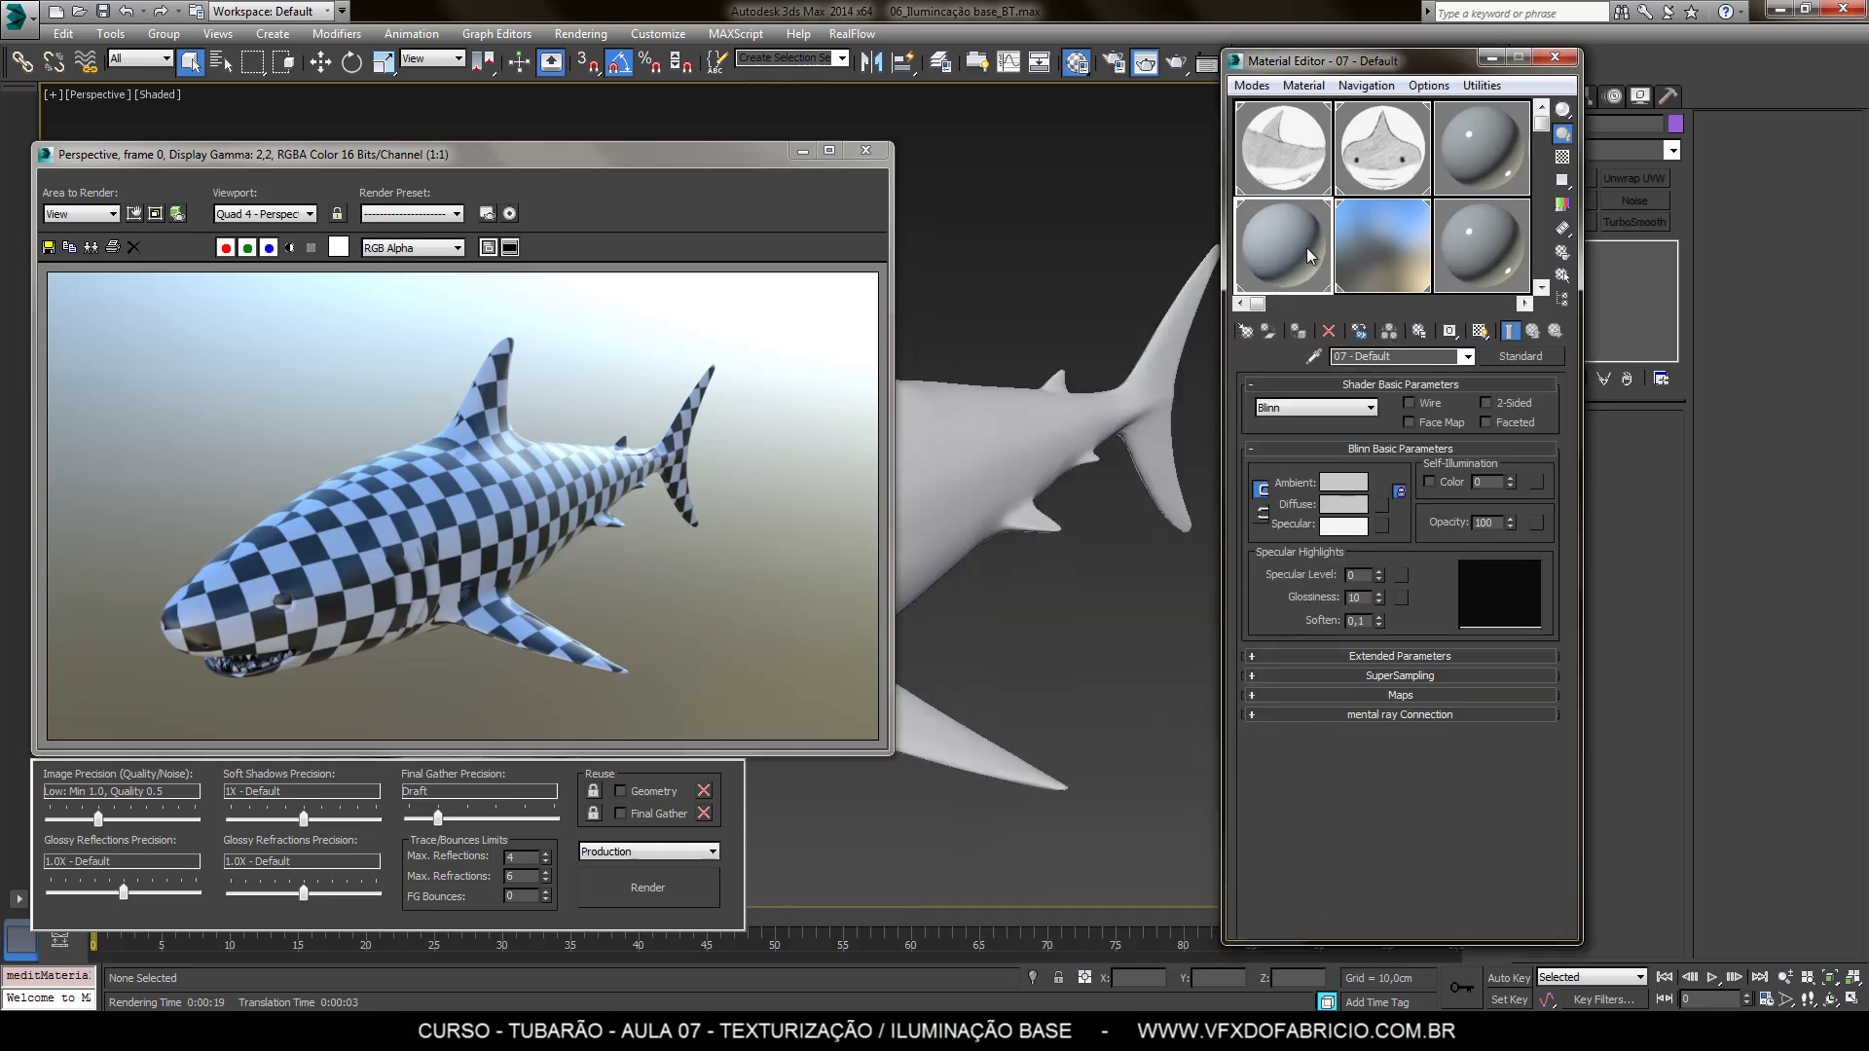
Change the material to mental ray Arch & Design and render the shark in smooth grey
{"action": "left_click", "coordinate": [1520, 355]}
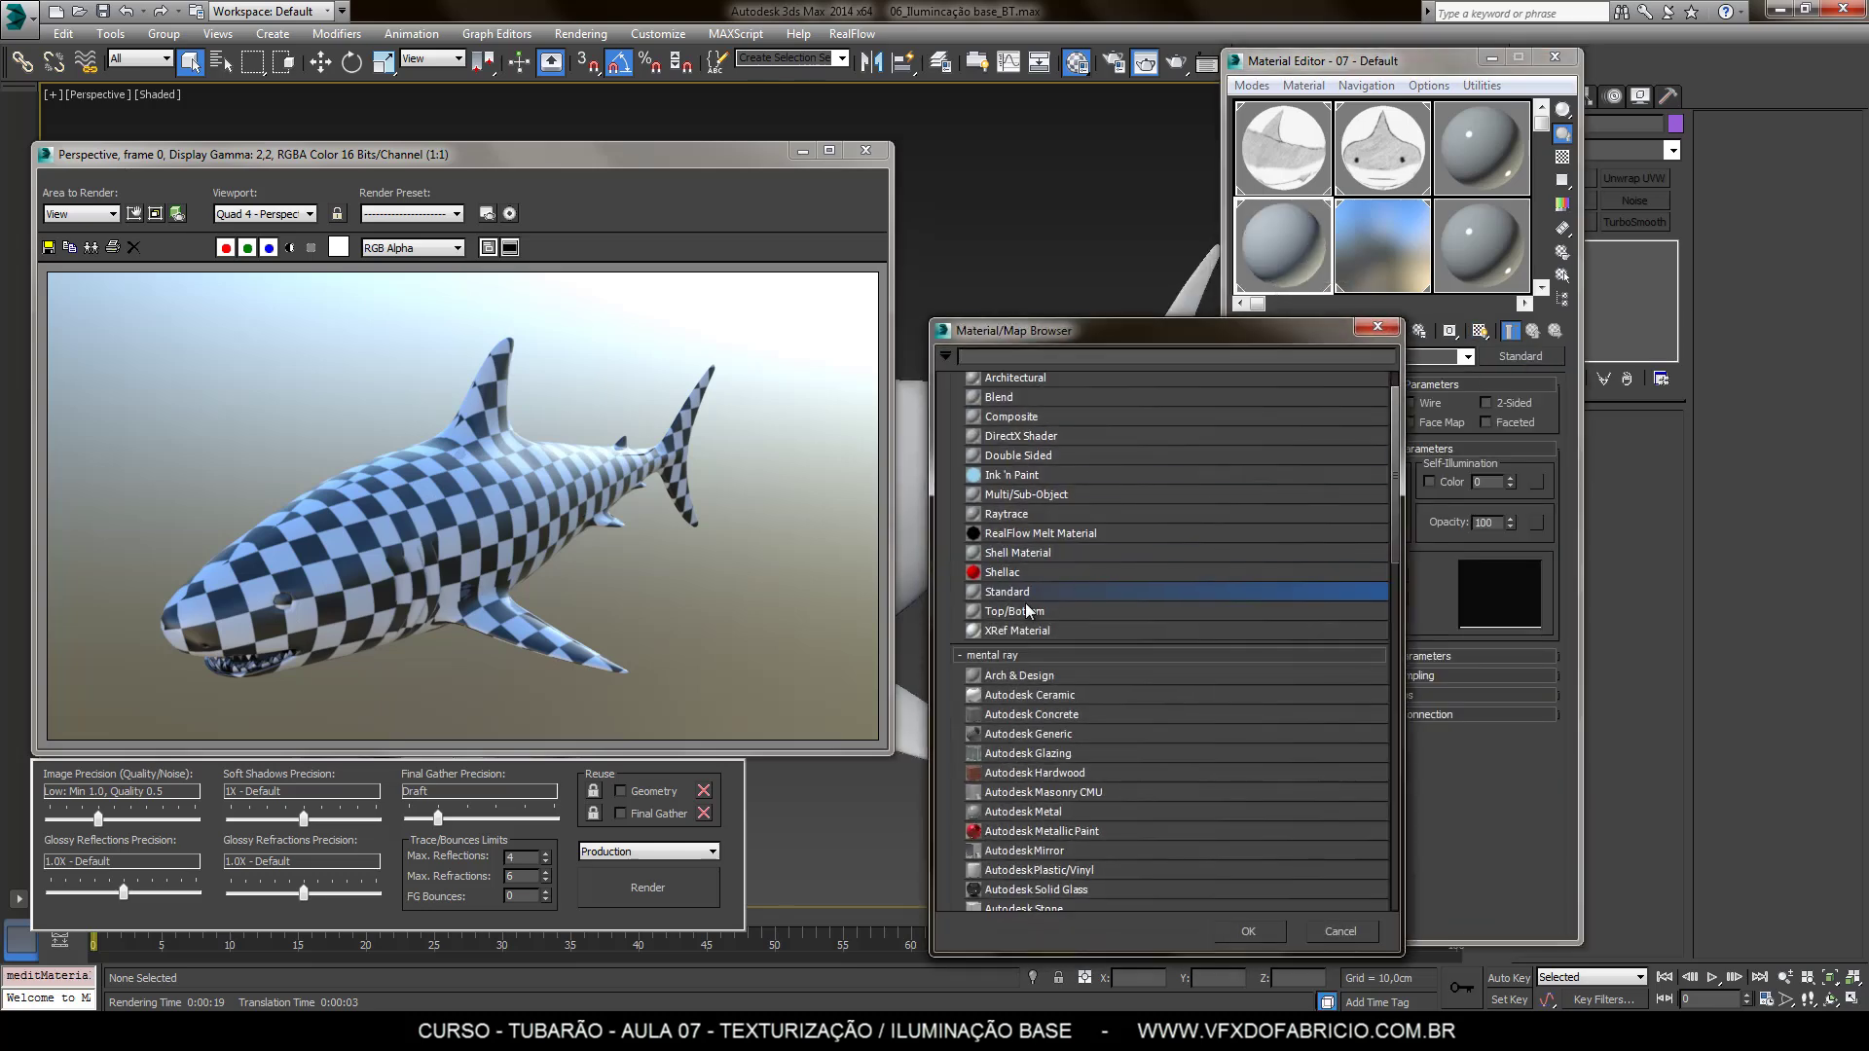
{"action": "double_click", "coordinate": [1022, 677]}
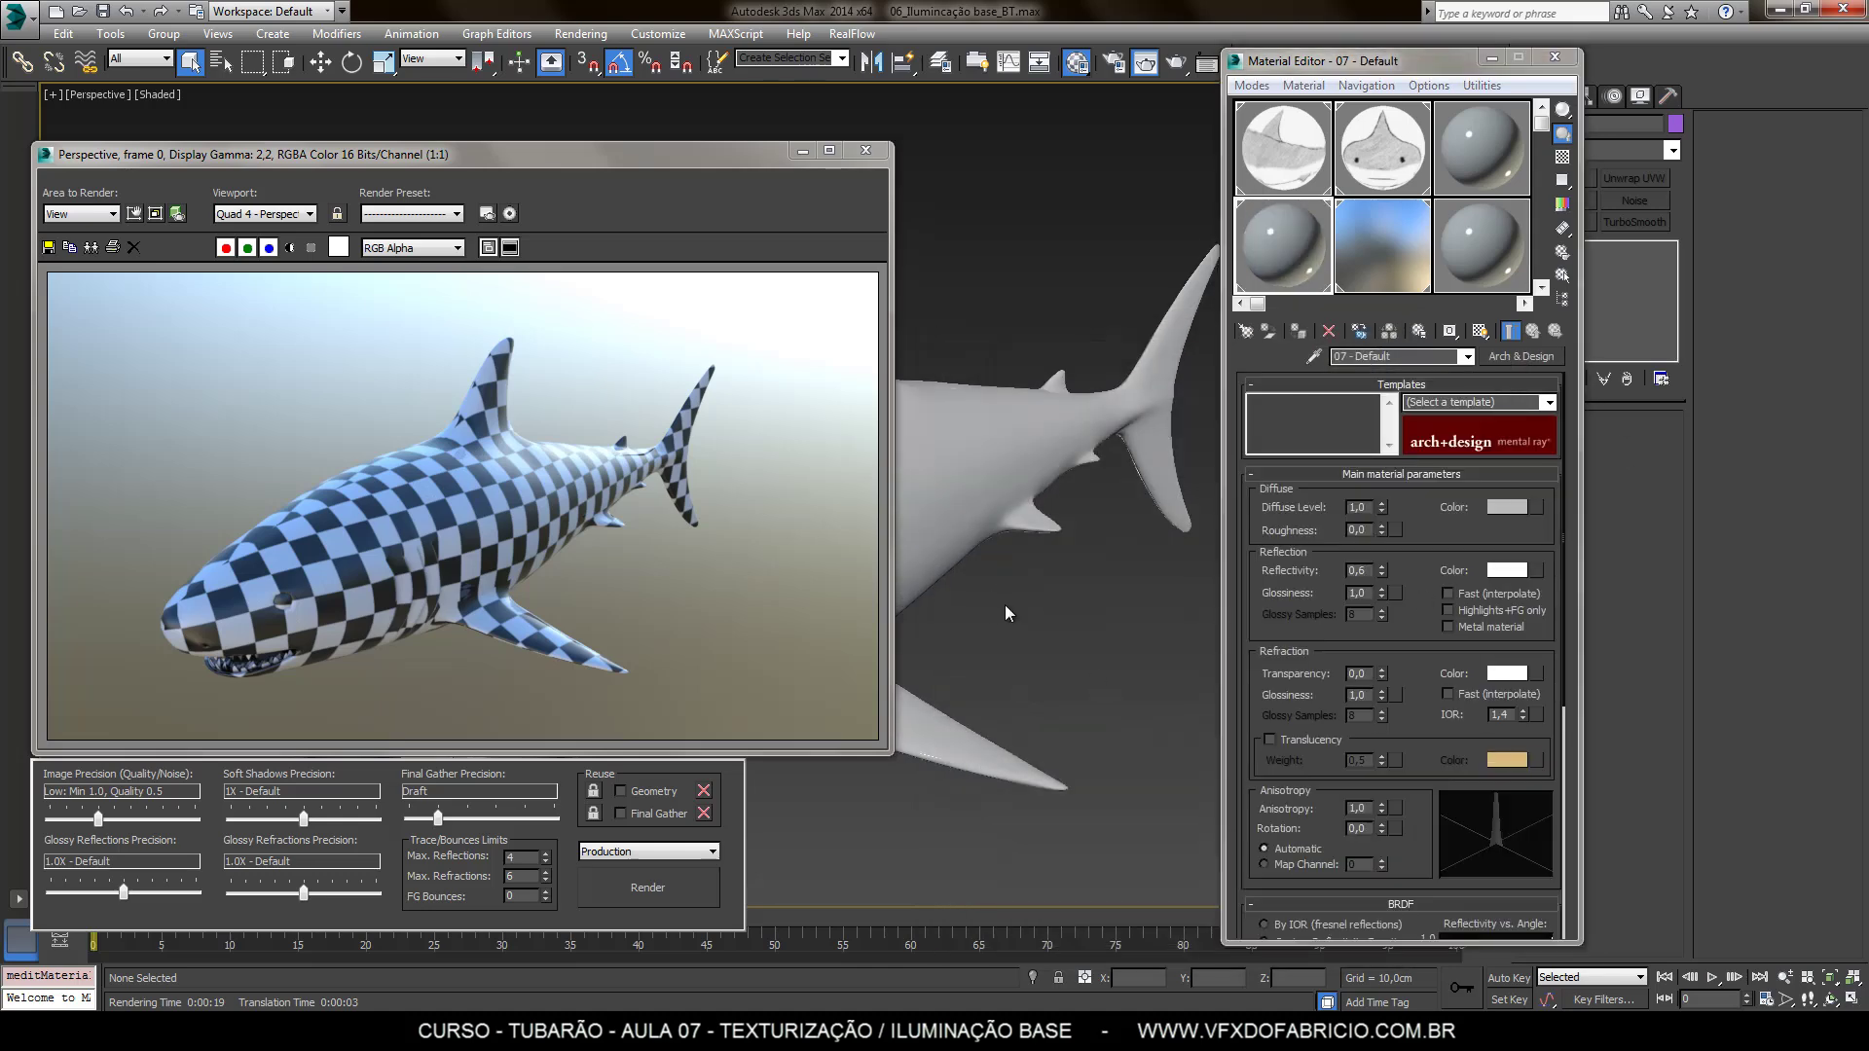
{"action": "key", "text": "shift+q"}
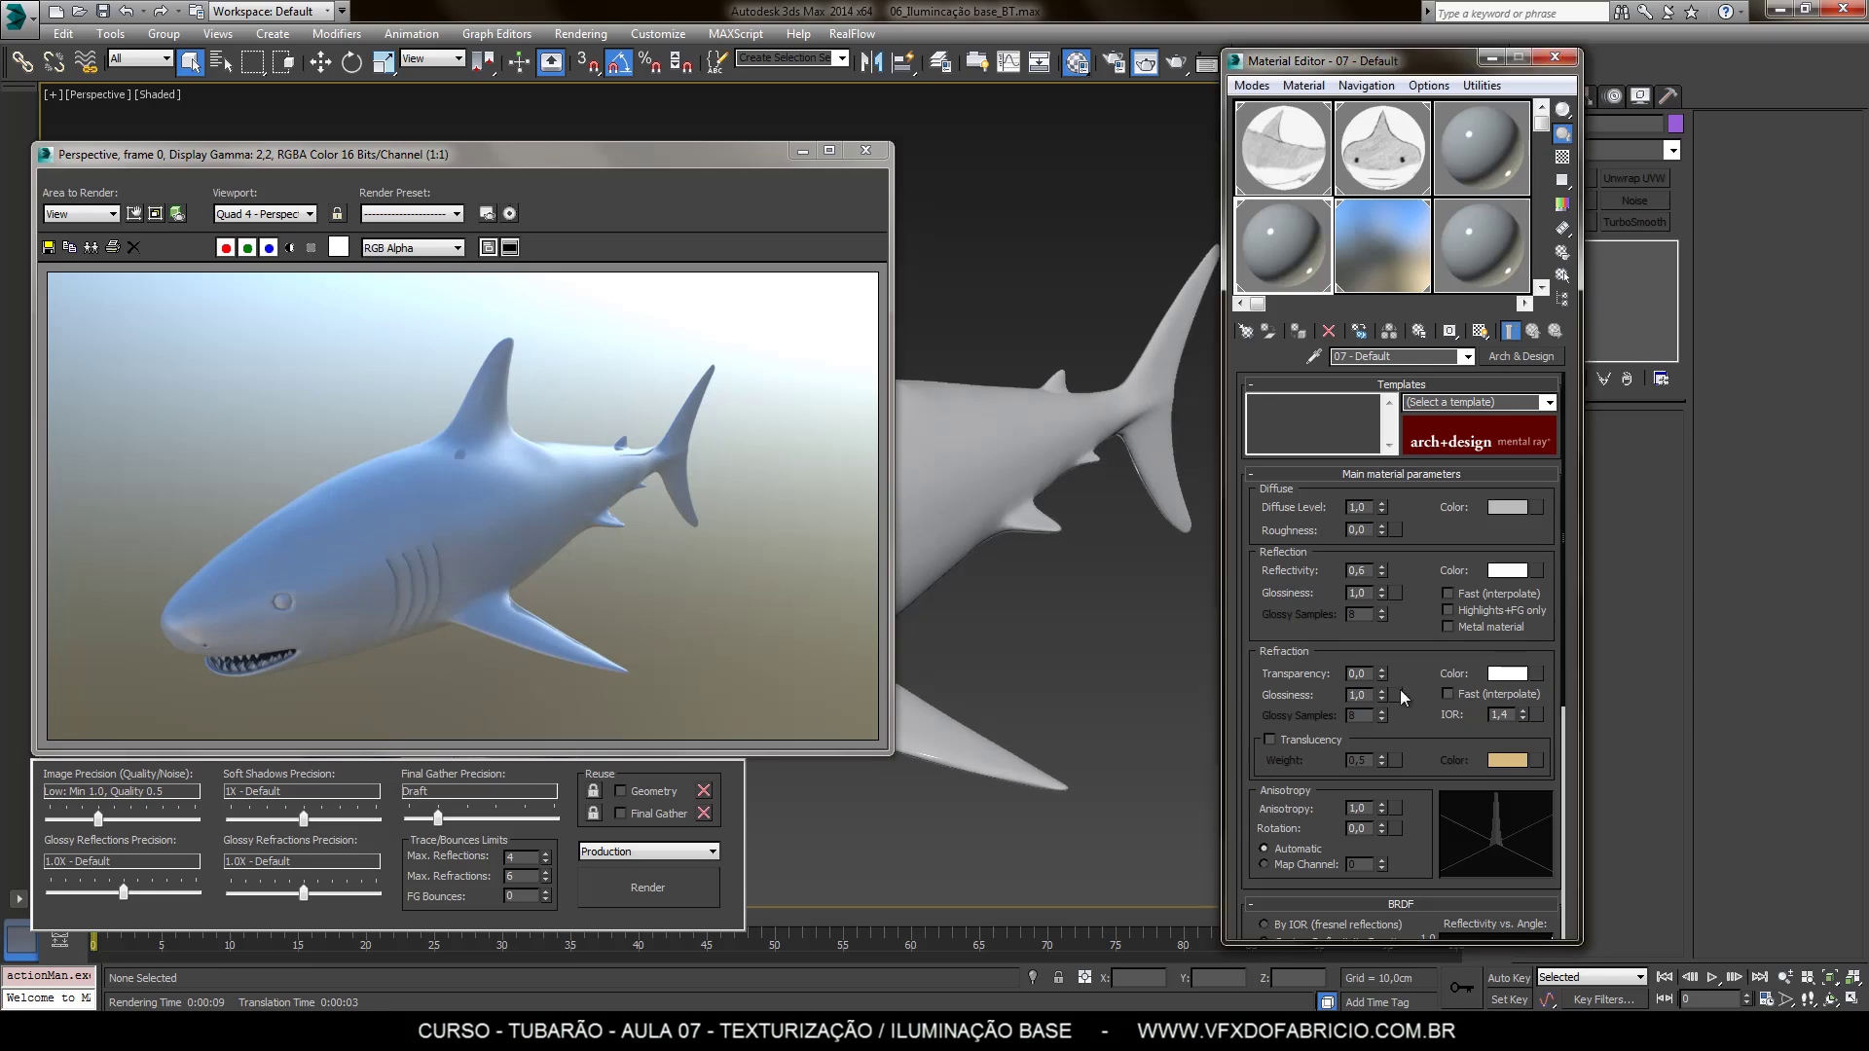
{"action": "mouse_move", "coordinate": [1418, 745]}
{"action": "left_mouse_down"}
{"action": "mouse_move", "coordinate": [1440, 357]}
{"action": "mouse_move", "coordinate": [1407, 736]}
{"action": "left_mouse_up"}
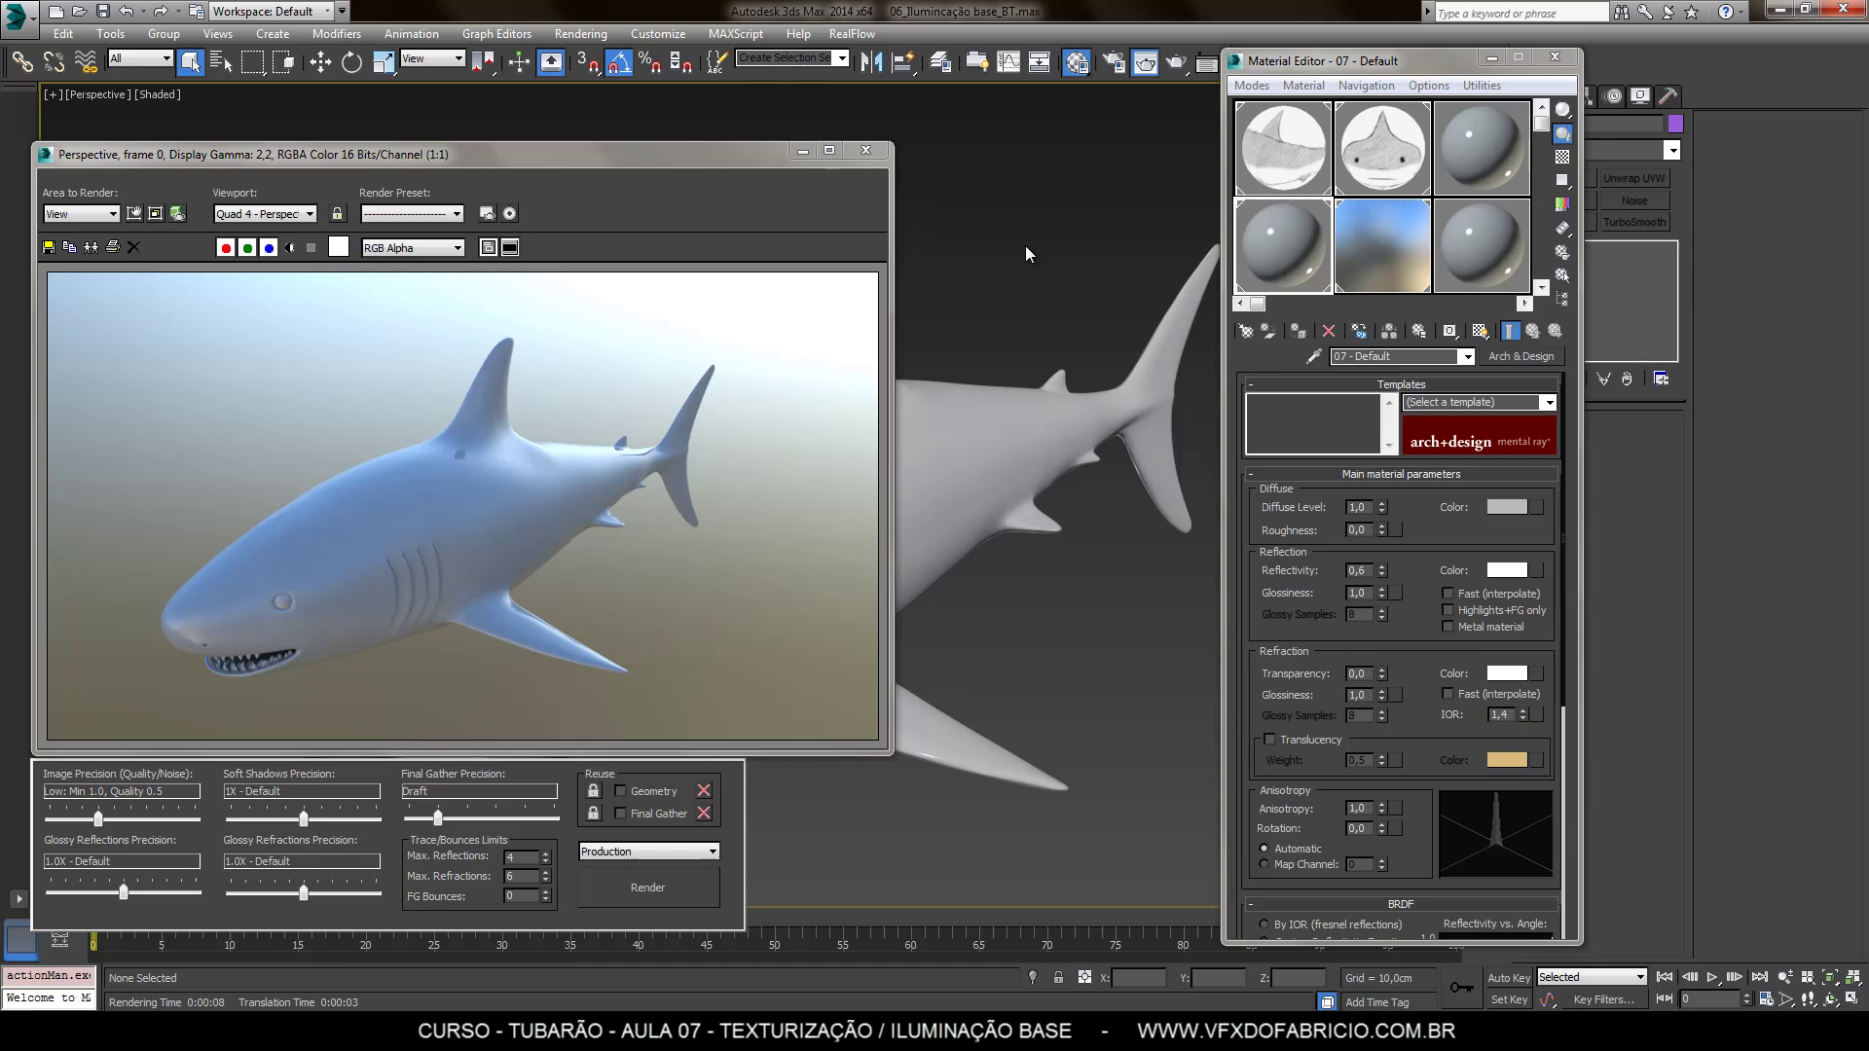
Switch the skylight mode in Render Setup from IBL to Final Gather
{"action": "left_click", "coordinate": [1115, 64]}
{"action": "left_click_drag", "start_coordinate": [981, 130], "coordinate": [1117, 149]}
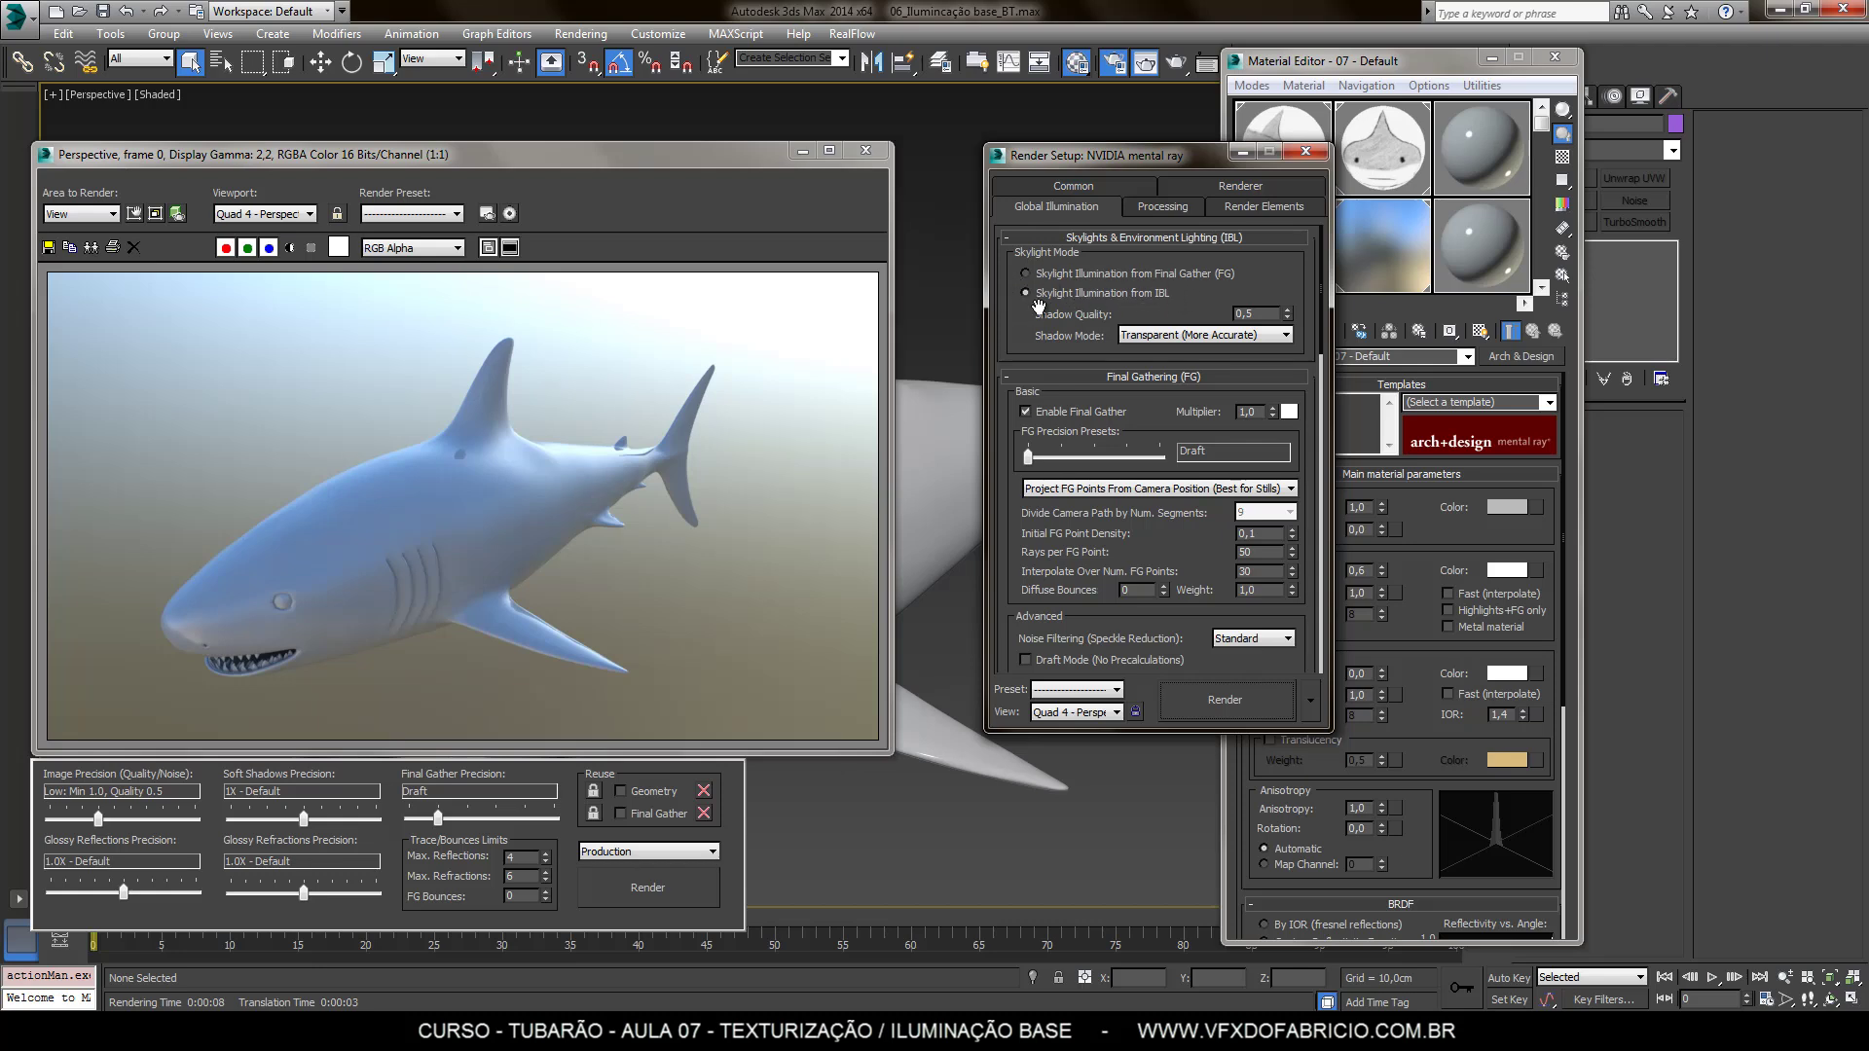
{"action": "left_click", "coordinate": [1026, 273]}
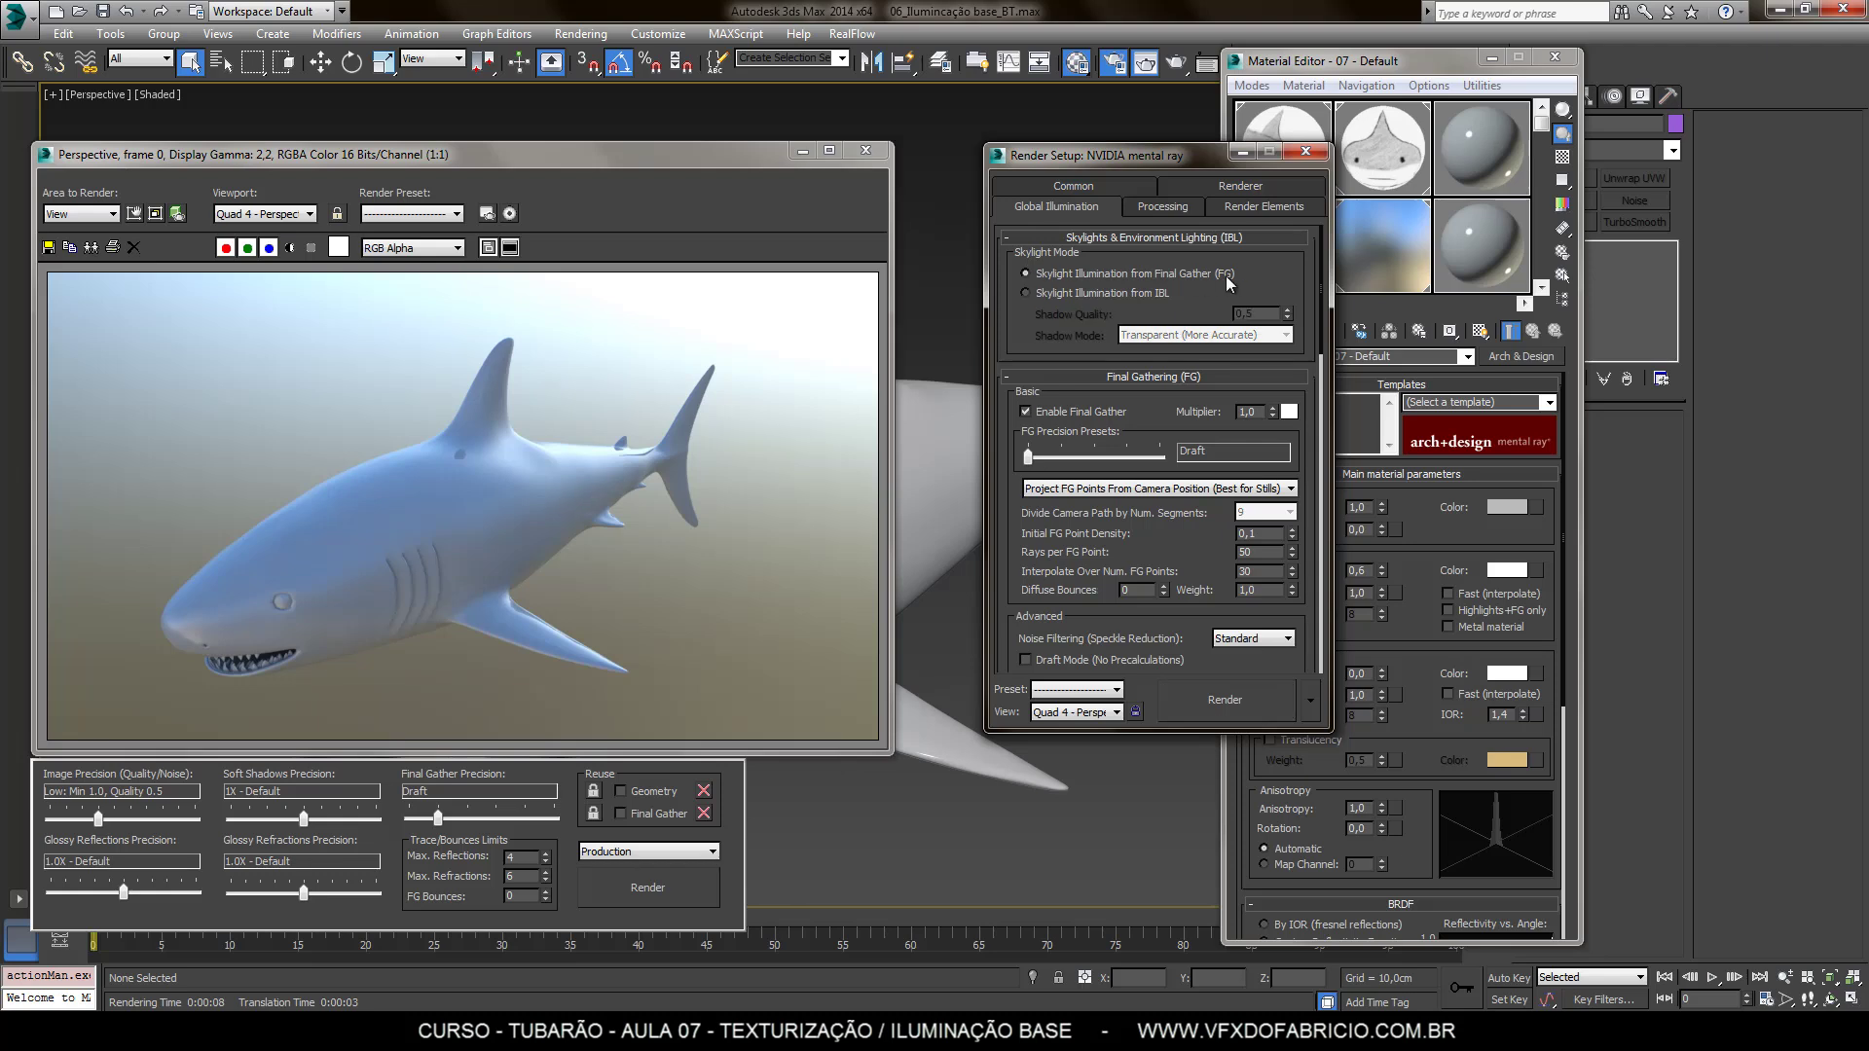
Clone the current render and re-render the shark beside it for comparison
{"action": "left_click", "coordinate": [91, 247]}
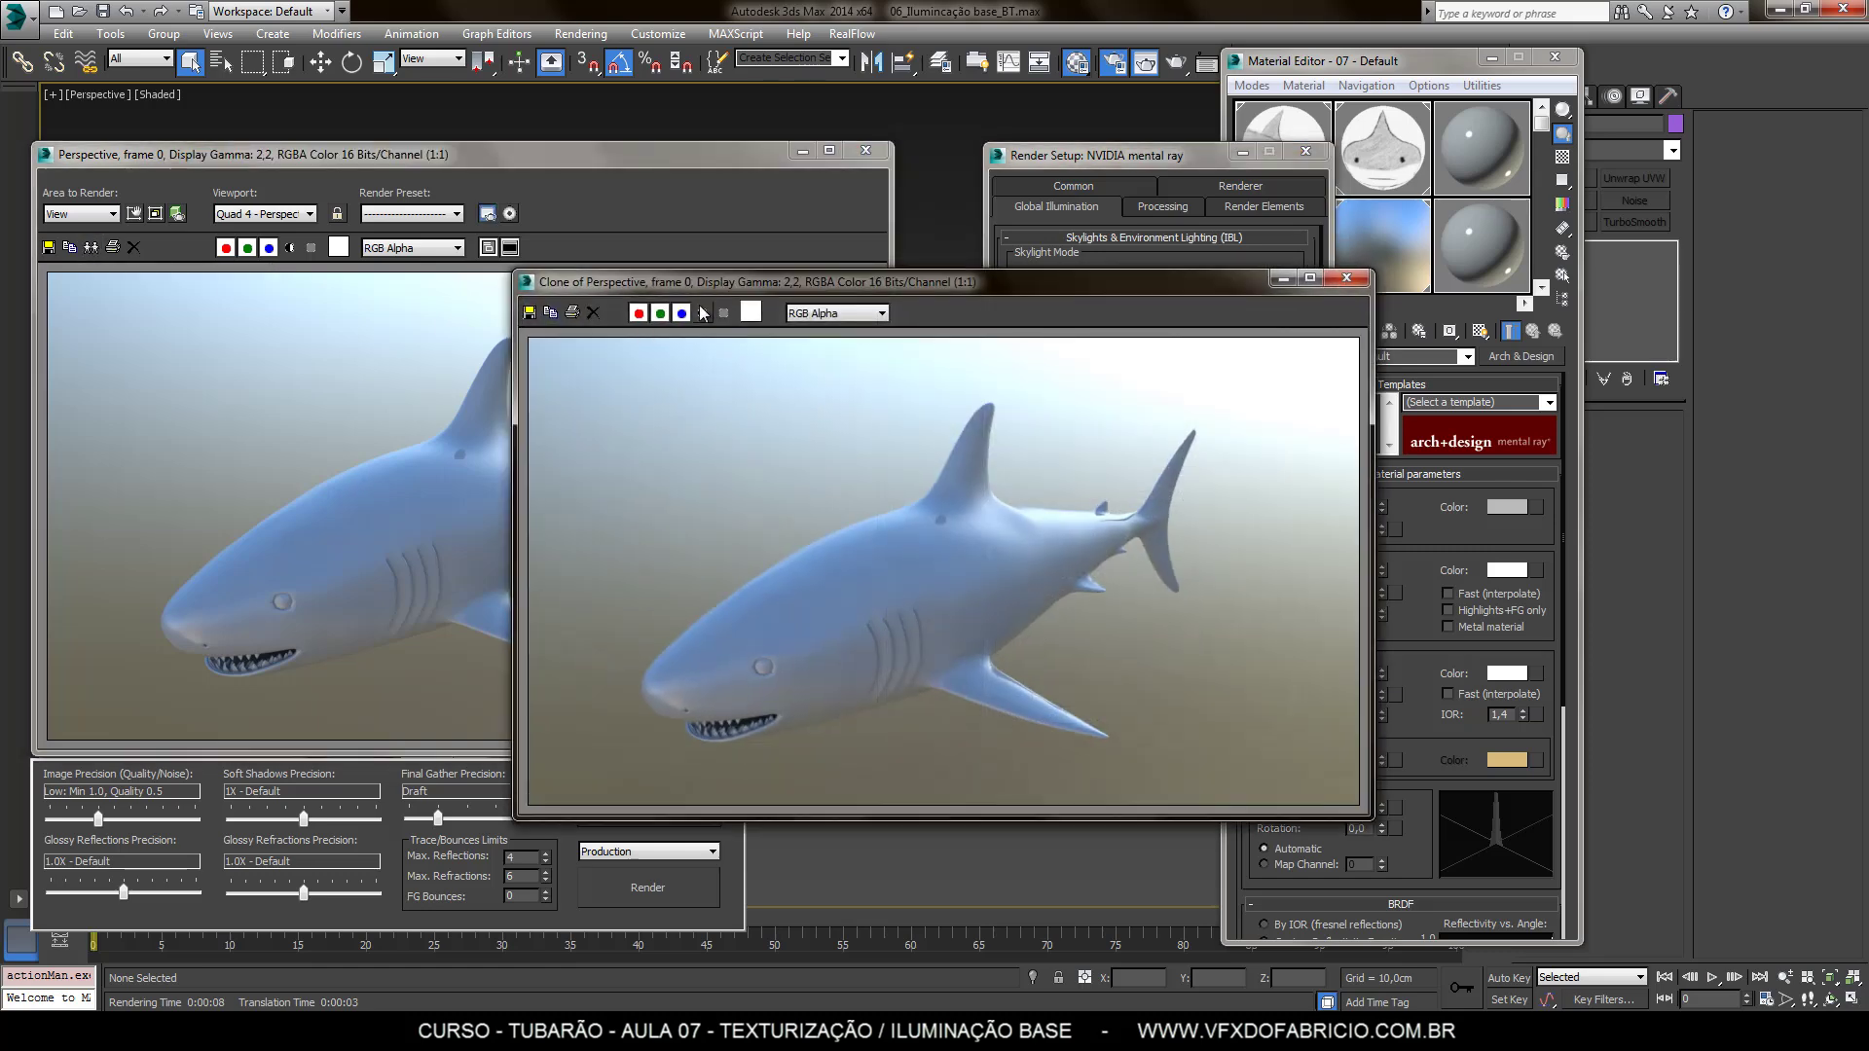
{"action": "left_click_drag", "start_coordinate": [696, 282], "coordinate": [949, 230]}
{"action": "left_click", "coordinate": [715, 160]}
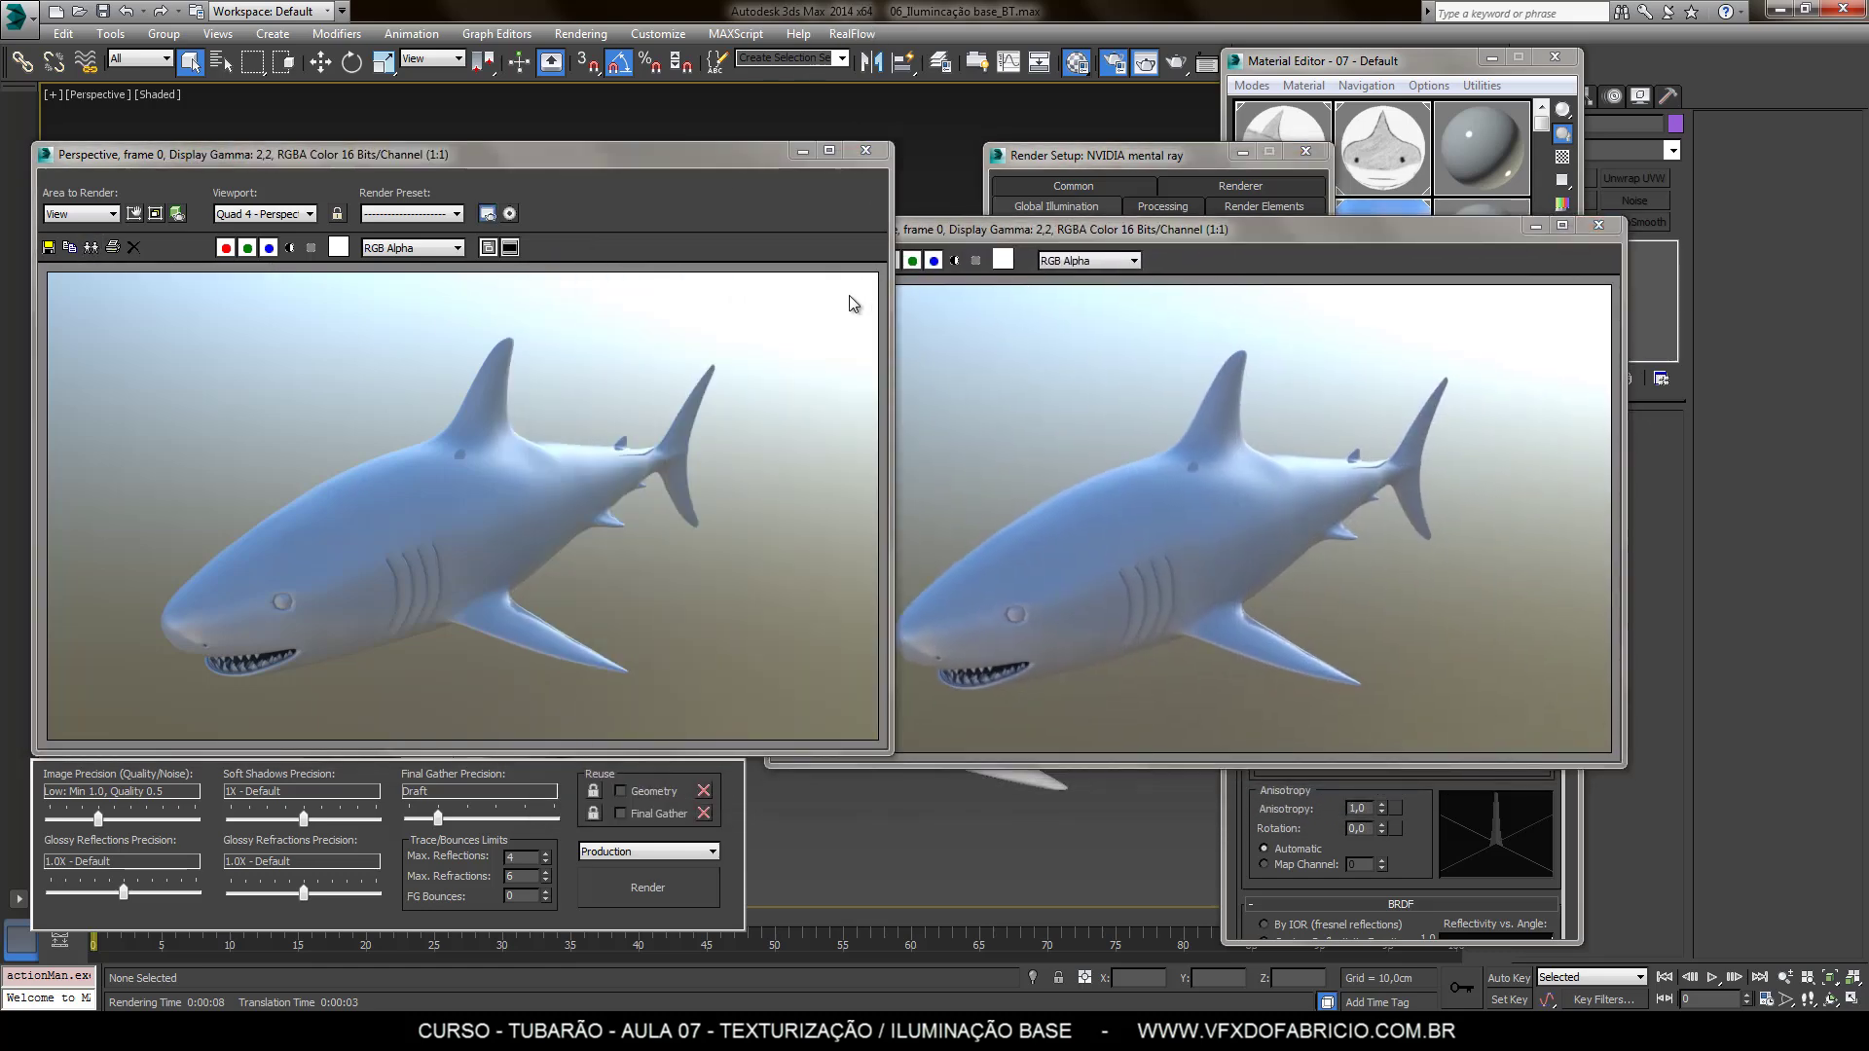
{"action": "key", "text": "shift+q"}
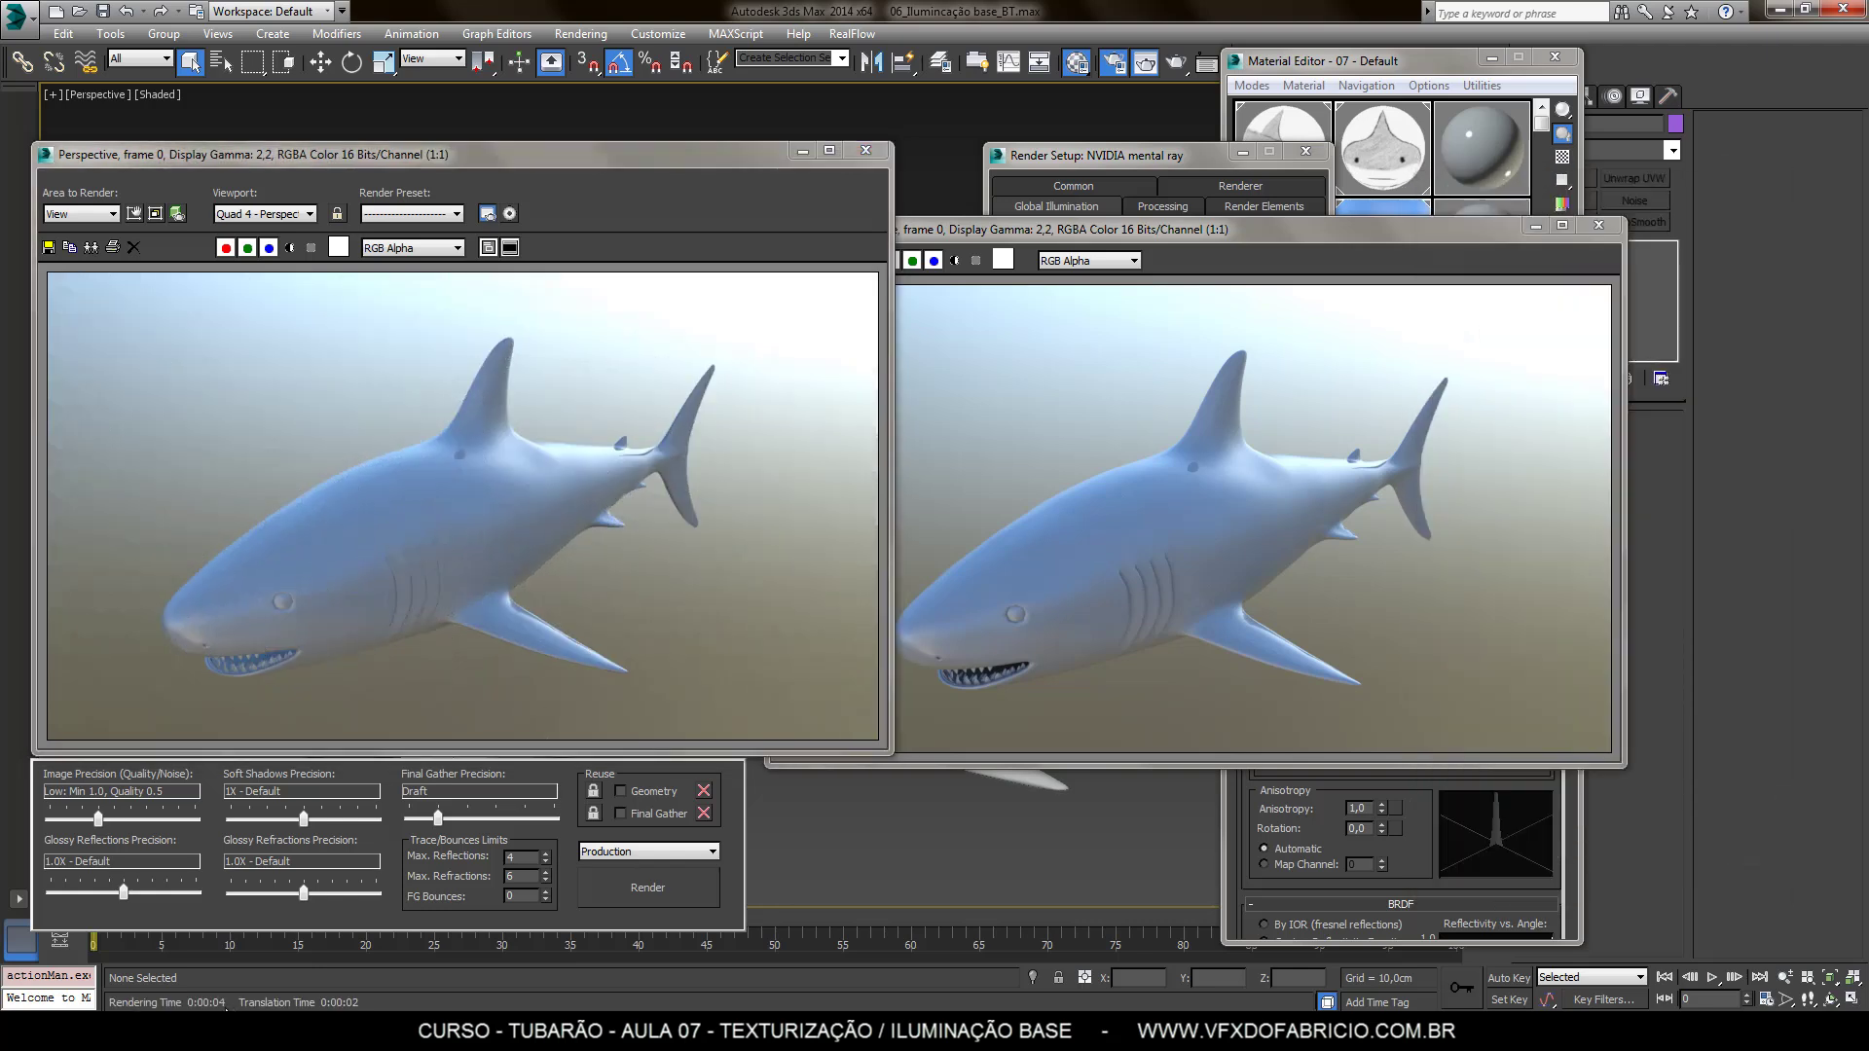
{"action": "mouse_move", "coordinate": [1094, 225]}
{"action": "left_mouse_down"}
{"action": "mouse_move", "coordinate": [1043, 191]}
{"action": "mouse_move", "coordinate": [688, 185]}
{"action": "left_mouse_up"}
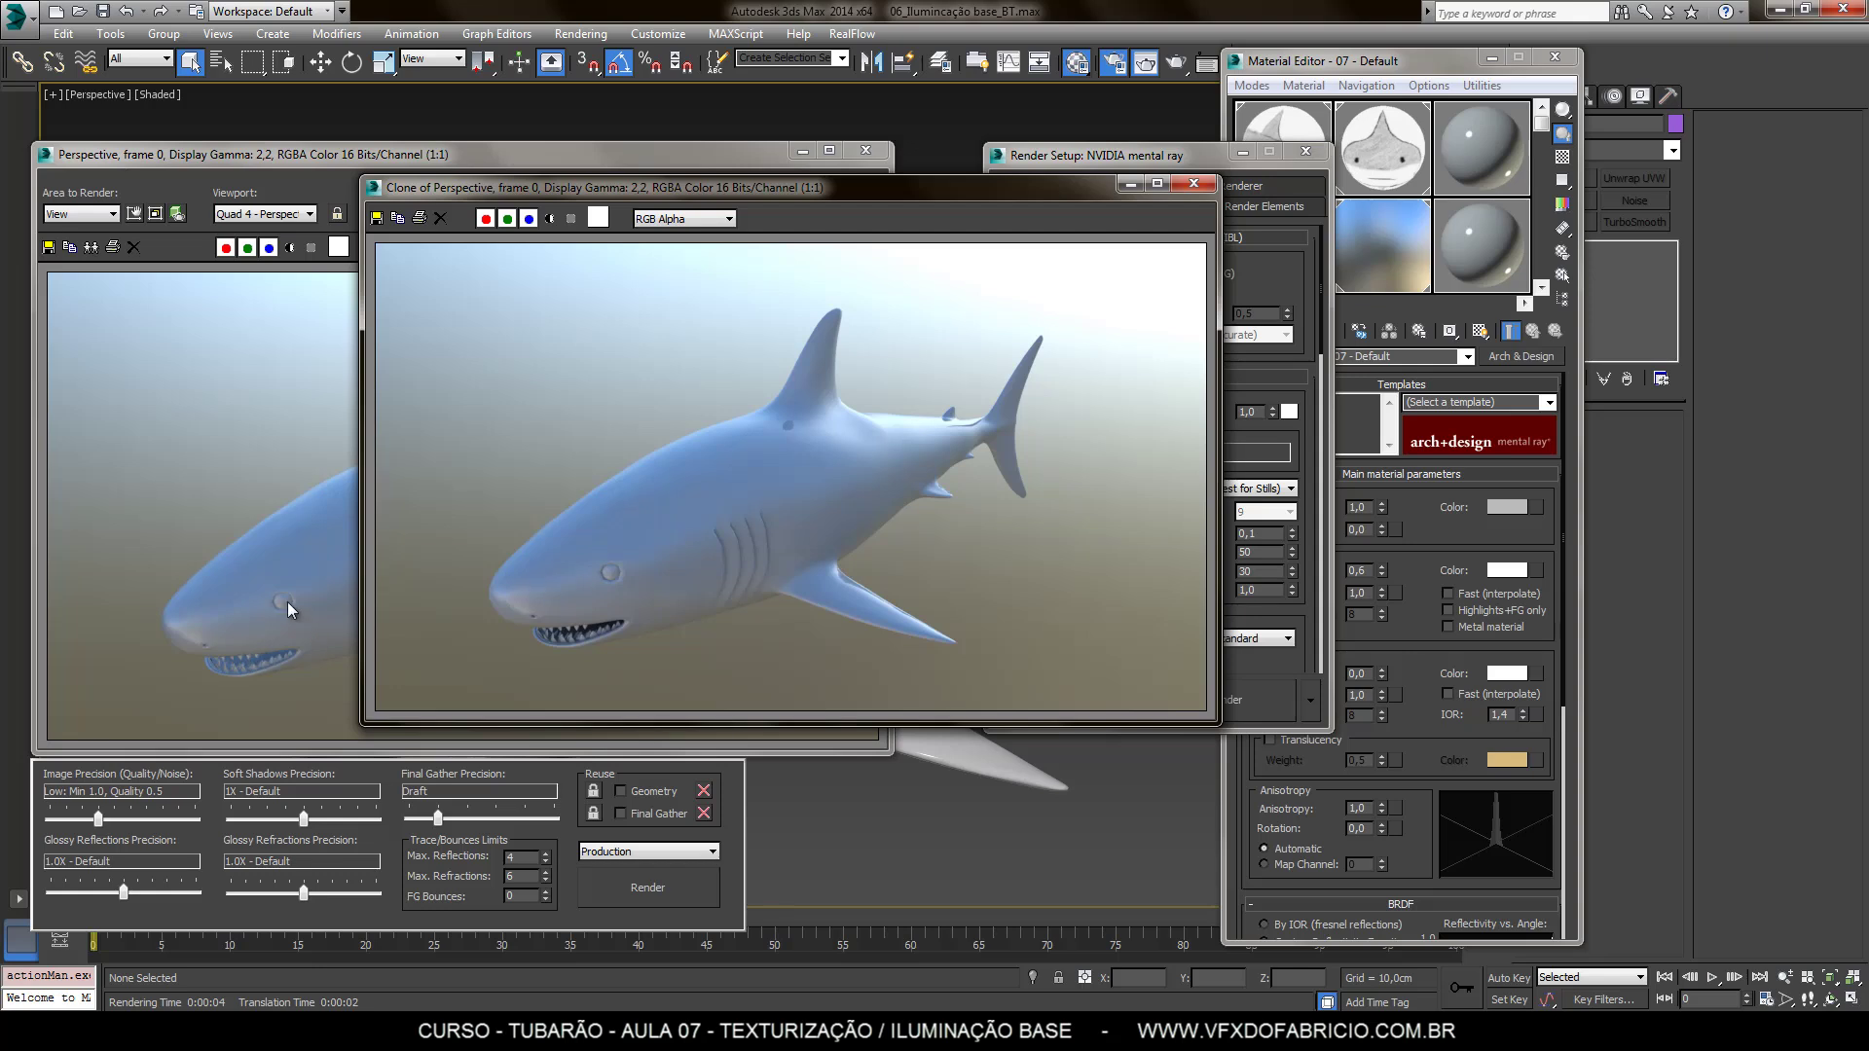
{"action": "left_click_drag", "start_coordinate": [564, 185], "coordinate": [714, 174]}
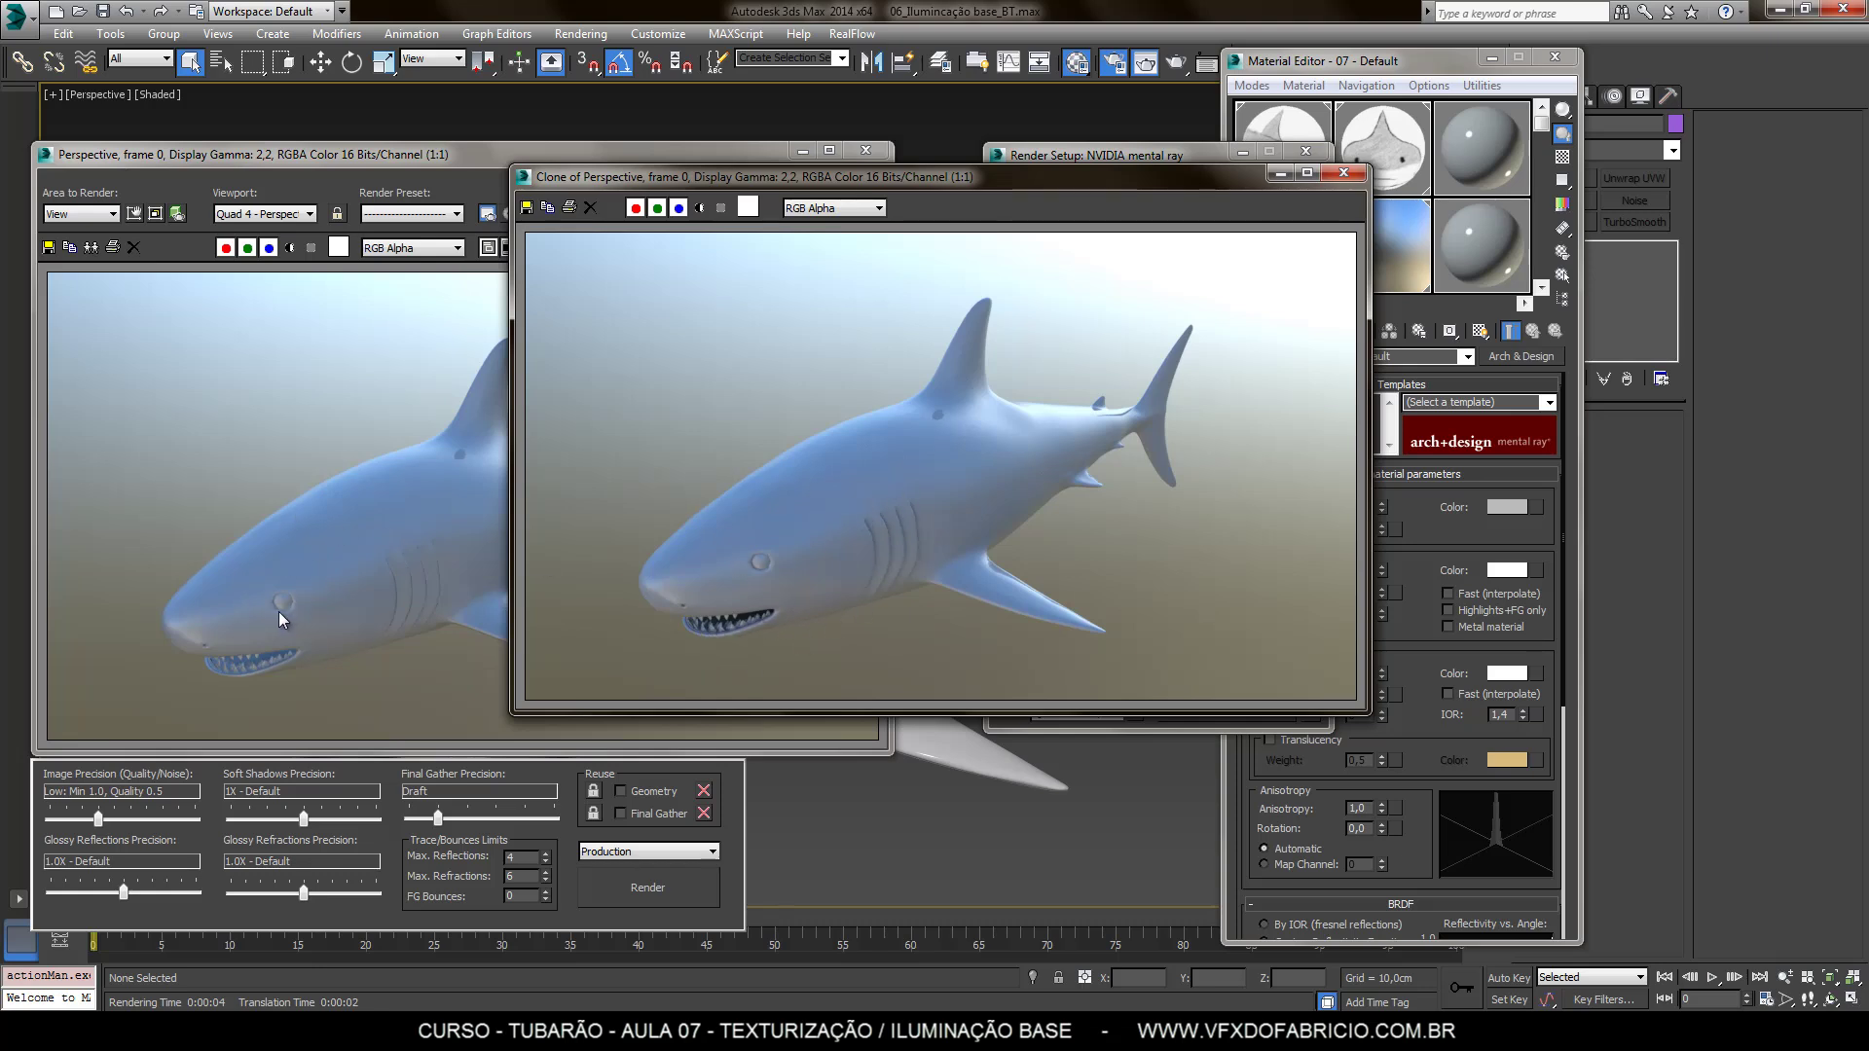
{"action": "left_click", "coordinate": [460, 162]}
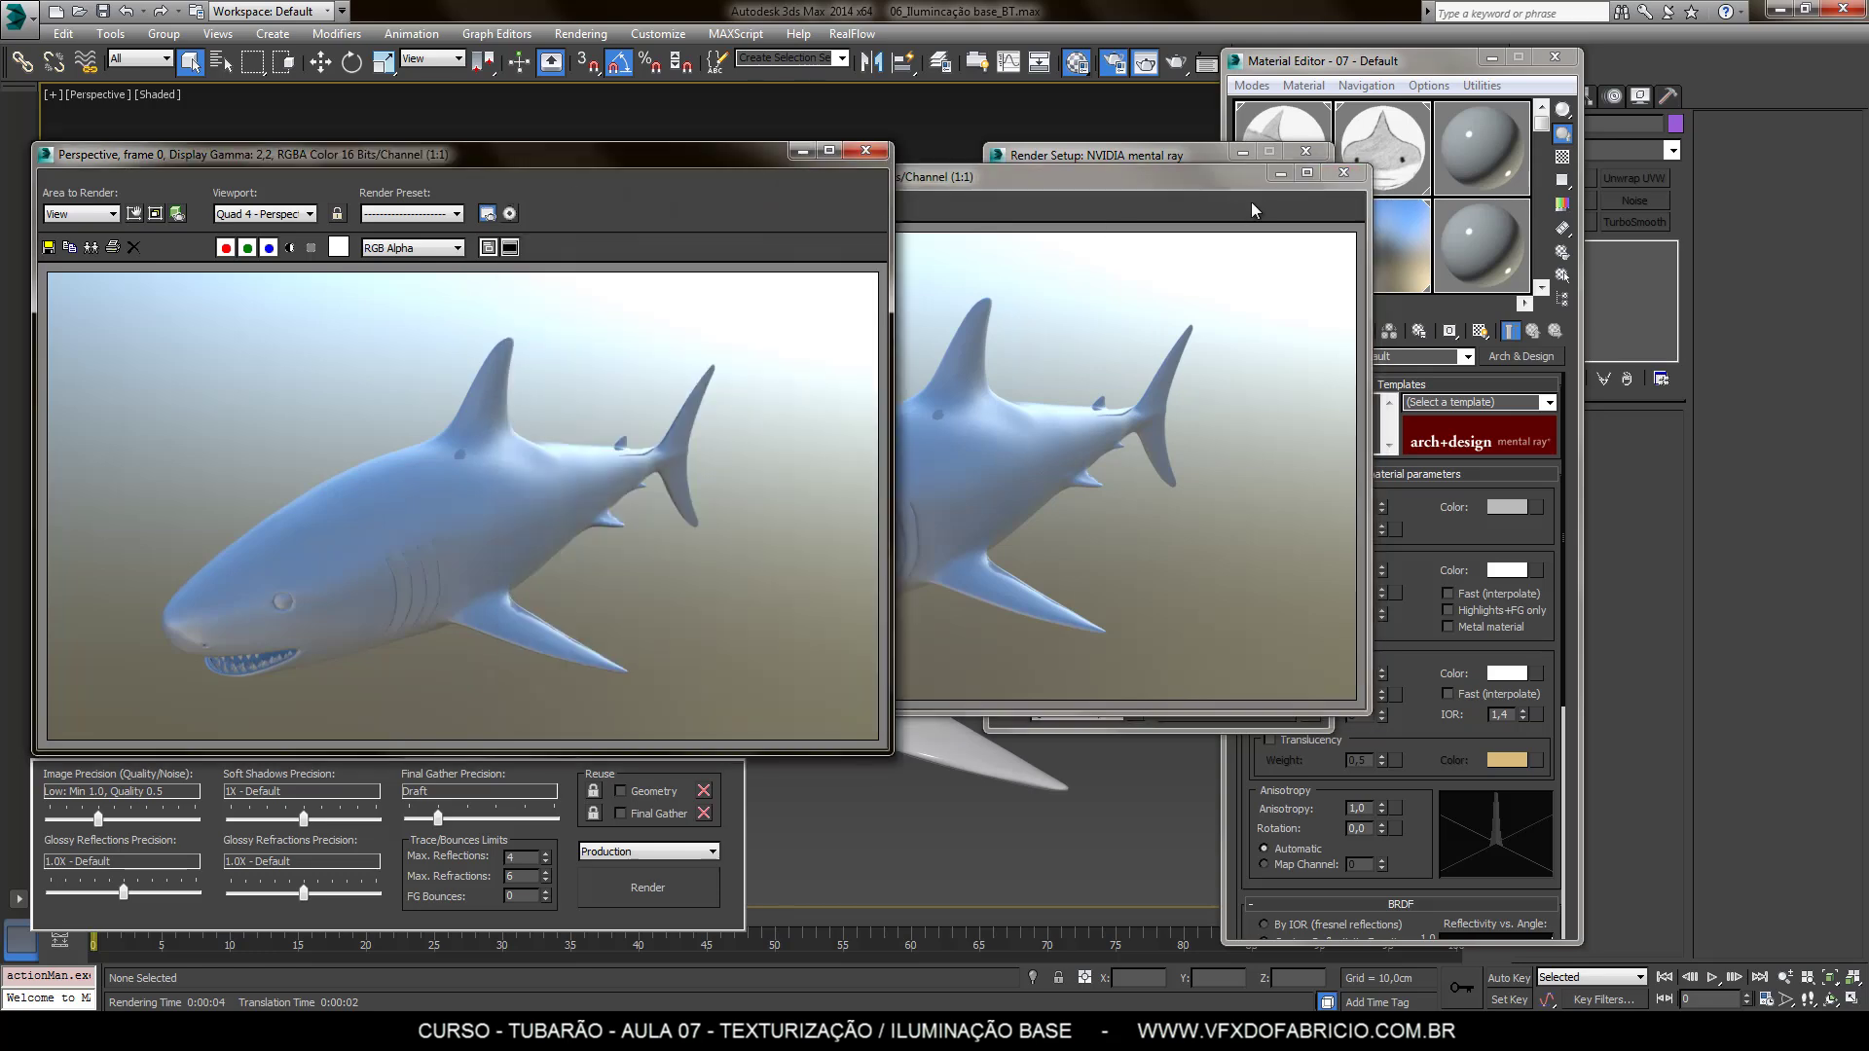
Close both render windows, Render Setup and the Material Editor
{"action": "left_click", "coordinate": [1341, 175]}
{"action": "left_click", "coordinate": [866, 151]}
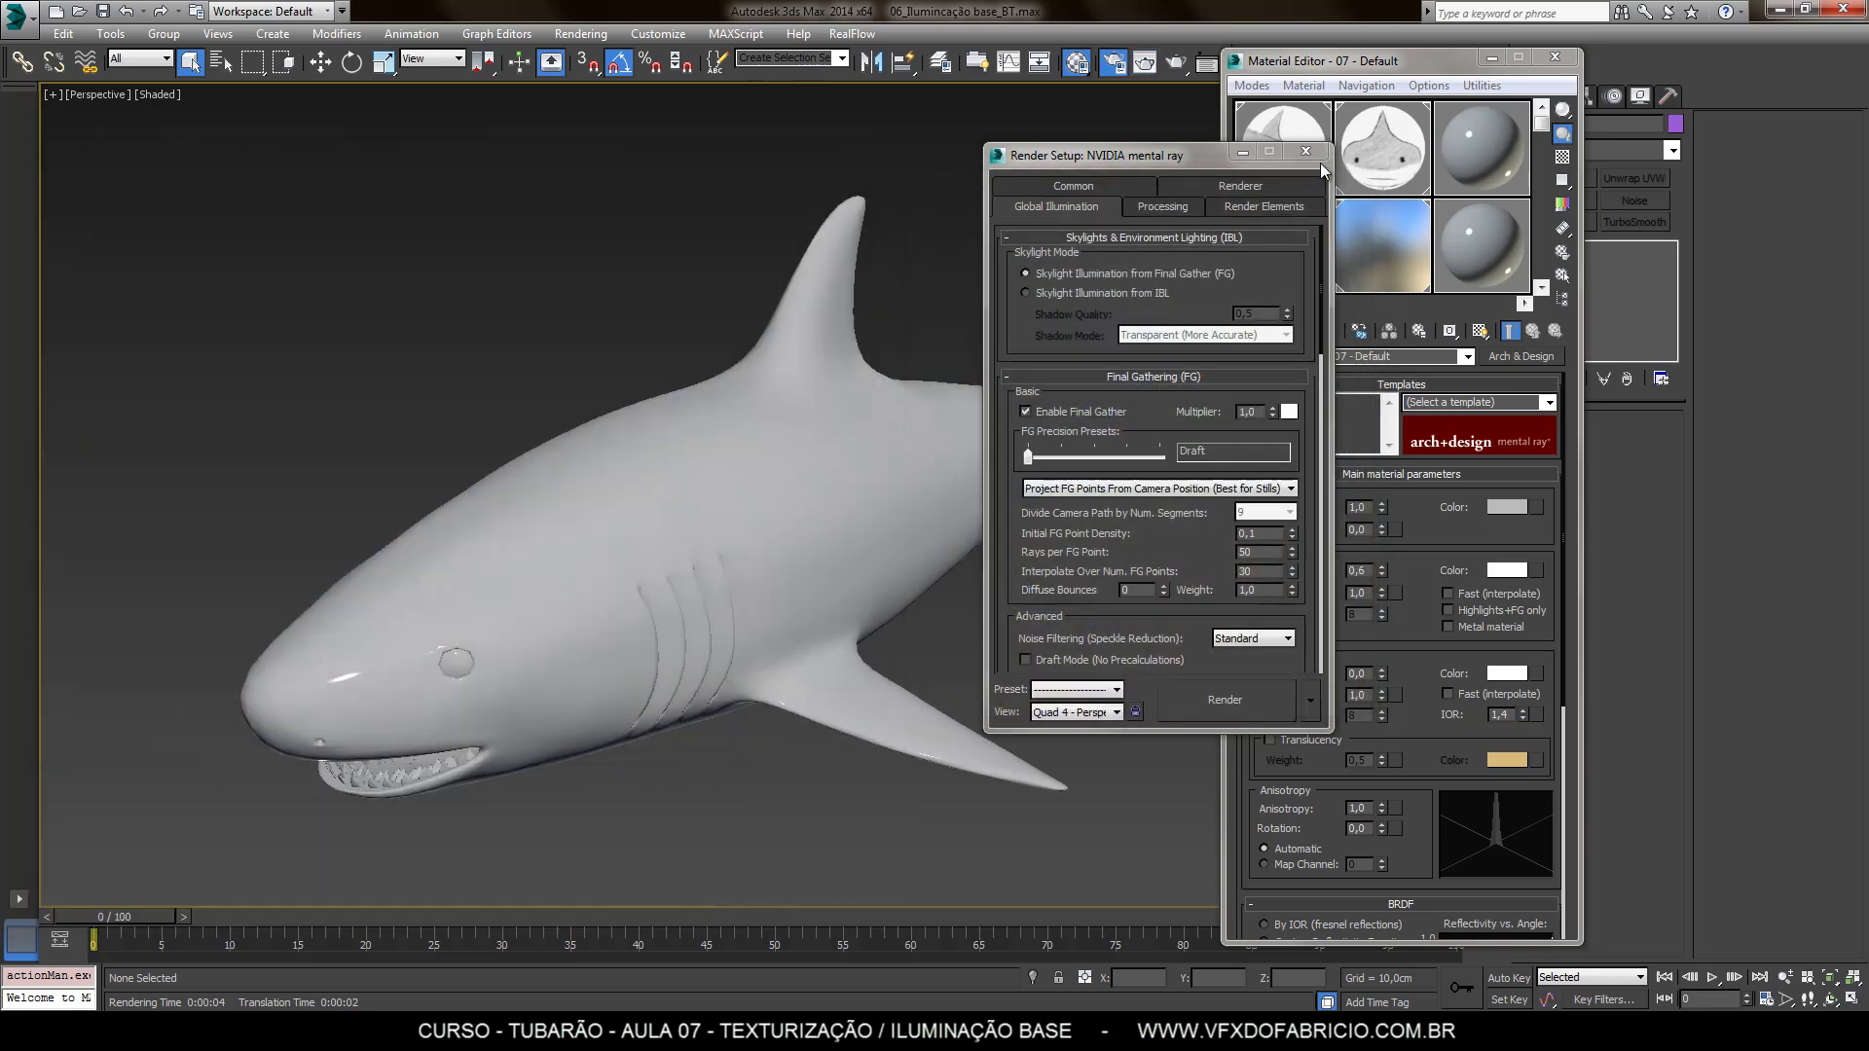
{"action": "left_click", "coordinate": [1302, 156]}
{"action": "left_click", "coordinate": [1554, 56]}
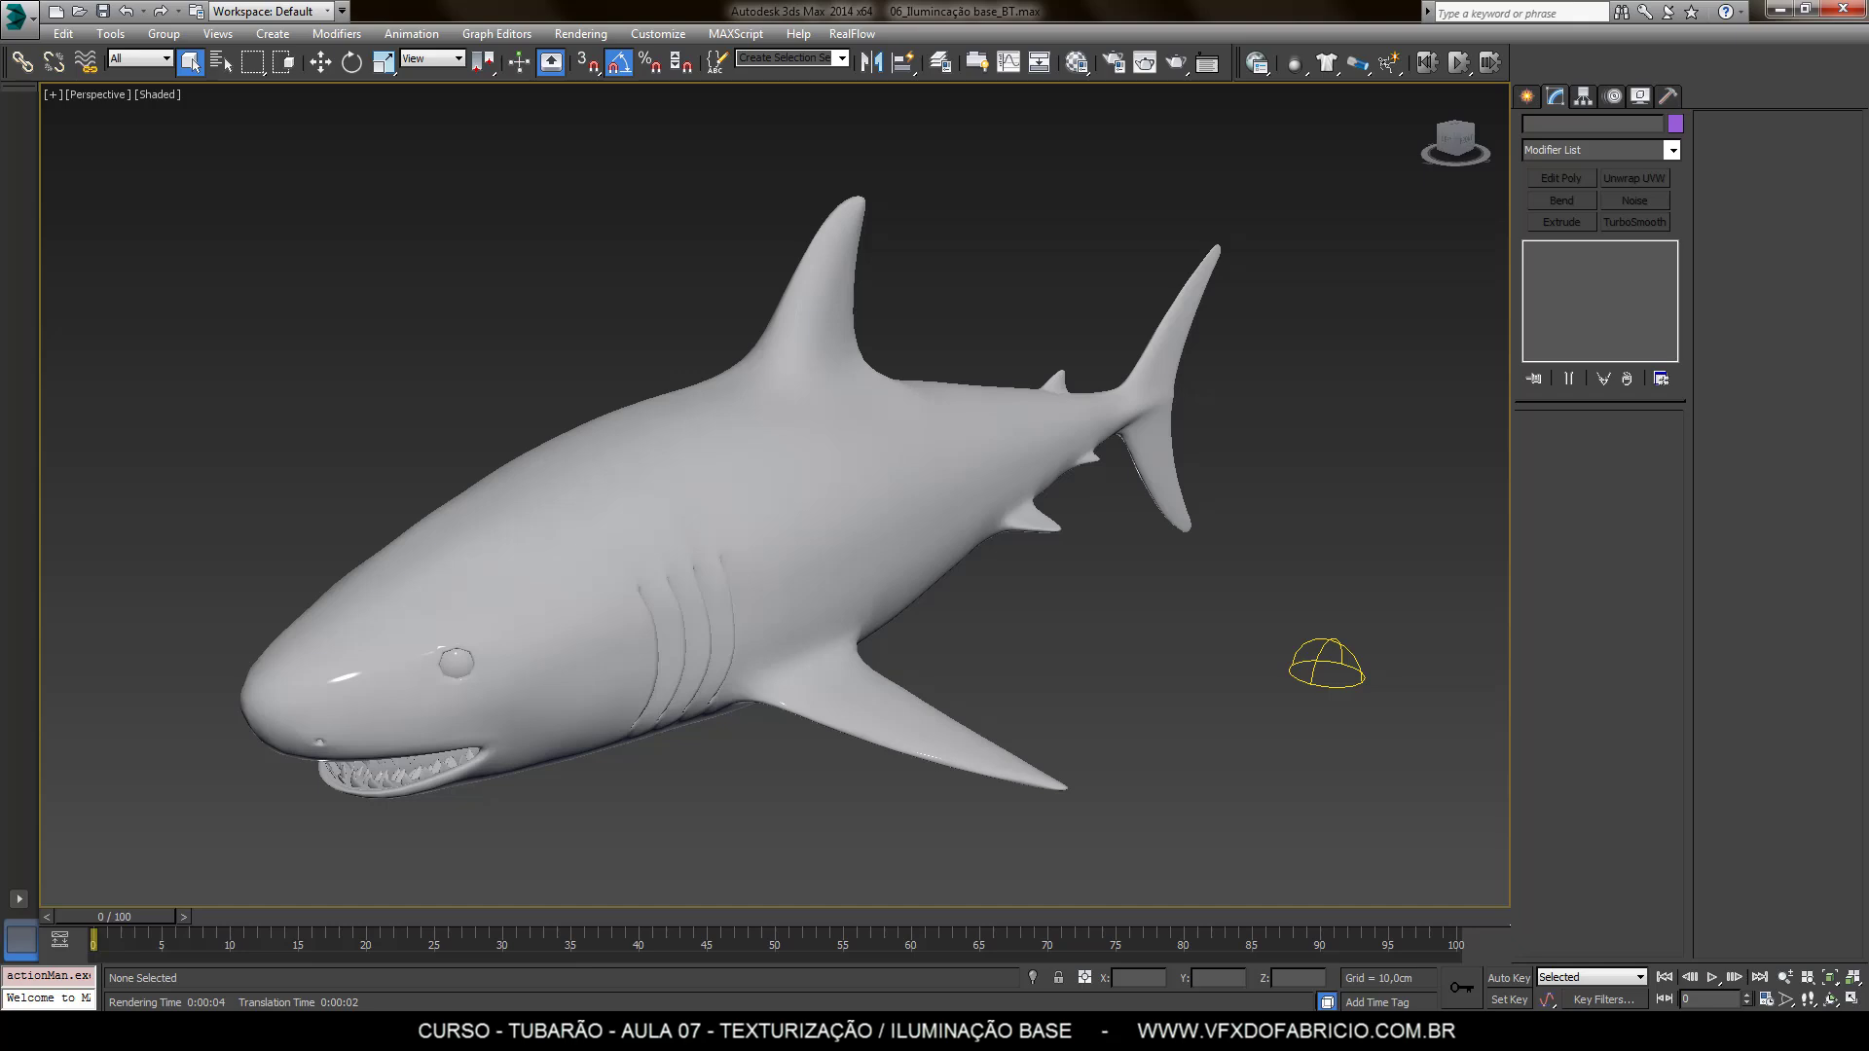
Show four viewports and make the front view a Realistic head-on view of the shark
{"action": "left_click", "coordinate": [1852, 999]}
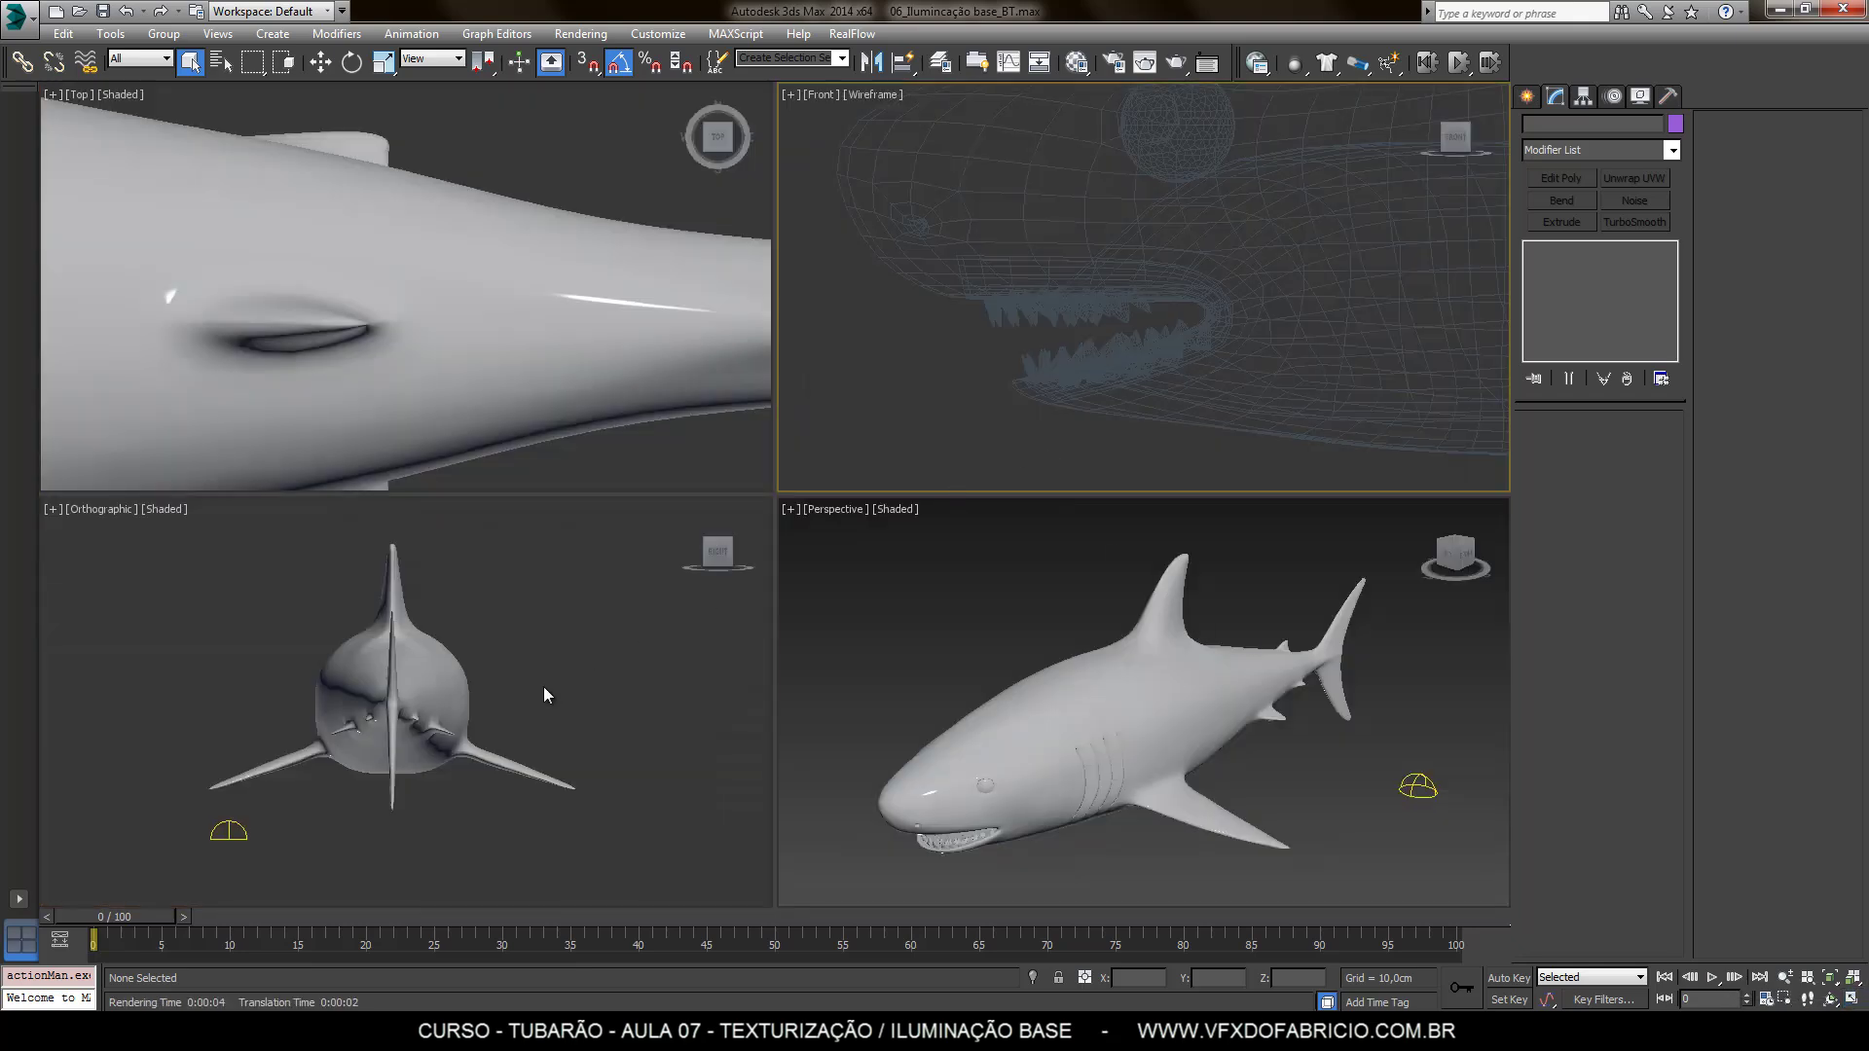
{"action": "scroll", "coordinate": [490, 857], "scroll_direction": "down", "scroll_amount": 5}
{"action": "middle_click_drag", "start_coordinate": [600, 806], "coordinate": [489, 801]}
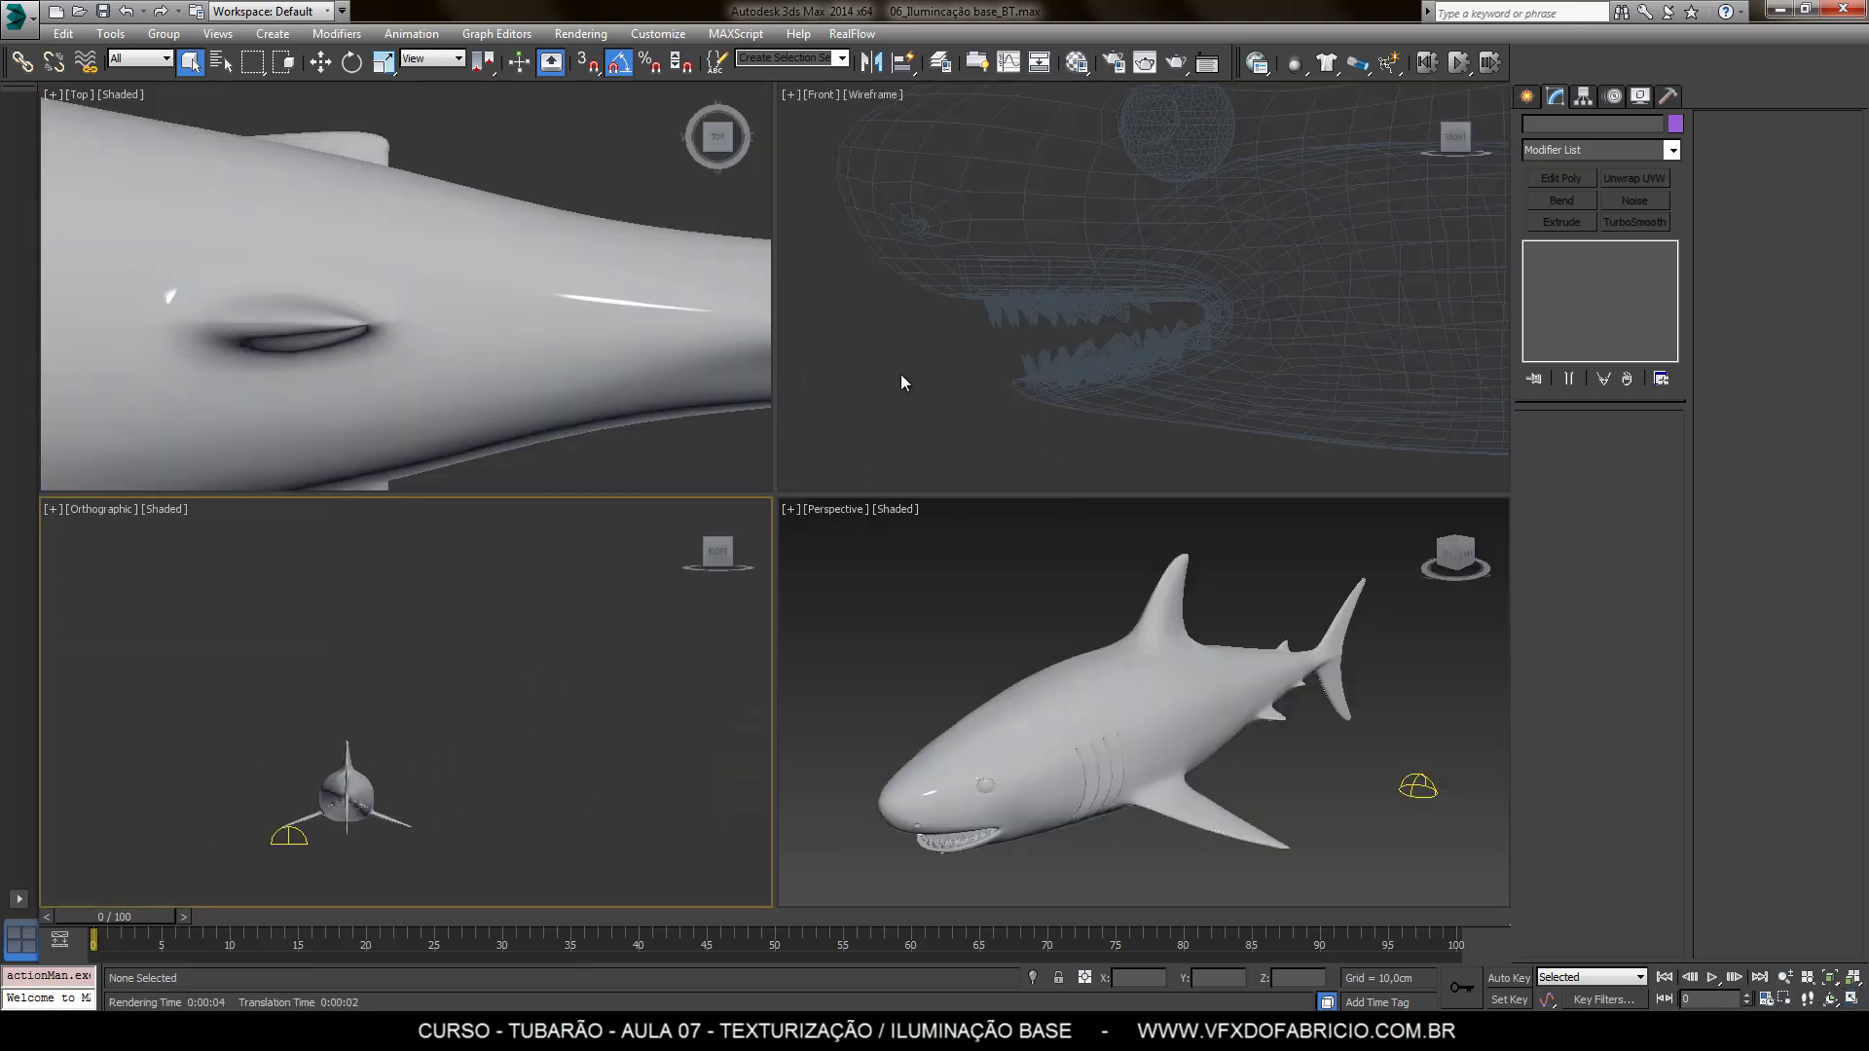
{"action": "scroll", "coordinate": [905, 399], "scroll_direction": "down", "scroll_amount": 3}
{"action": "scroll", "coordinate": [973, 418], "scroll_direction": "down", "scroll_amount": 3}
{"action": "scroll", "coordinate": [1062, 416], "scroll_direction": "down", "scroll_amount": 2}
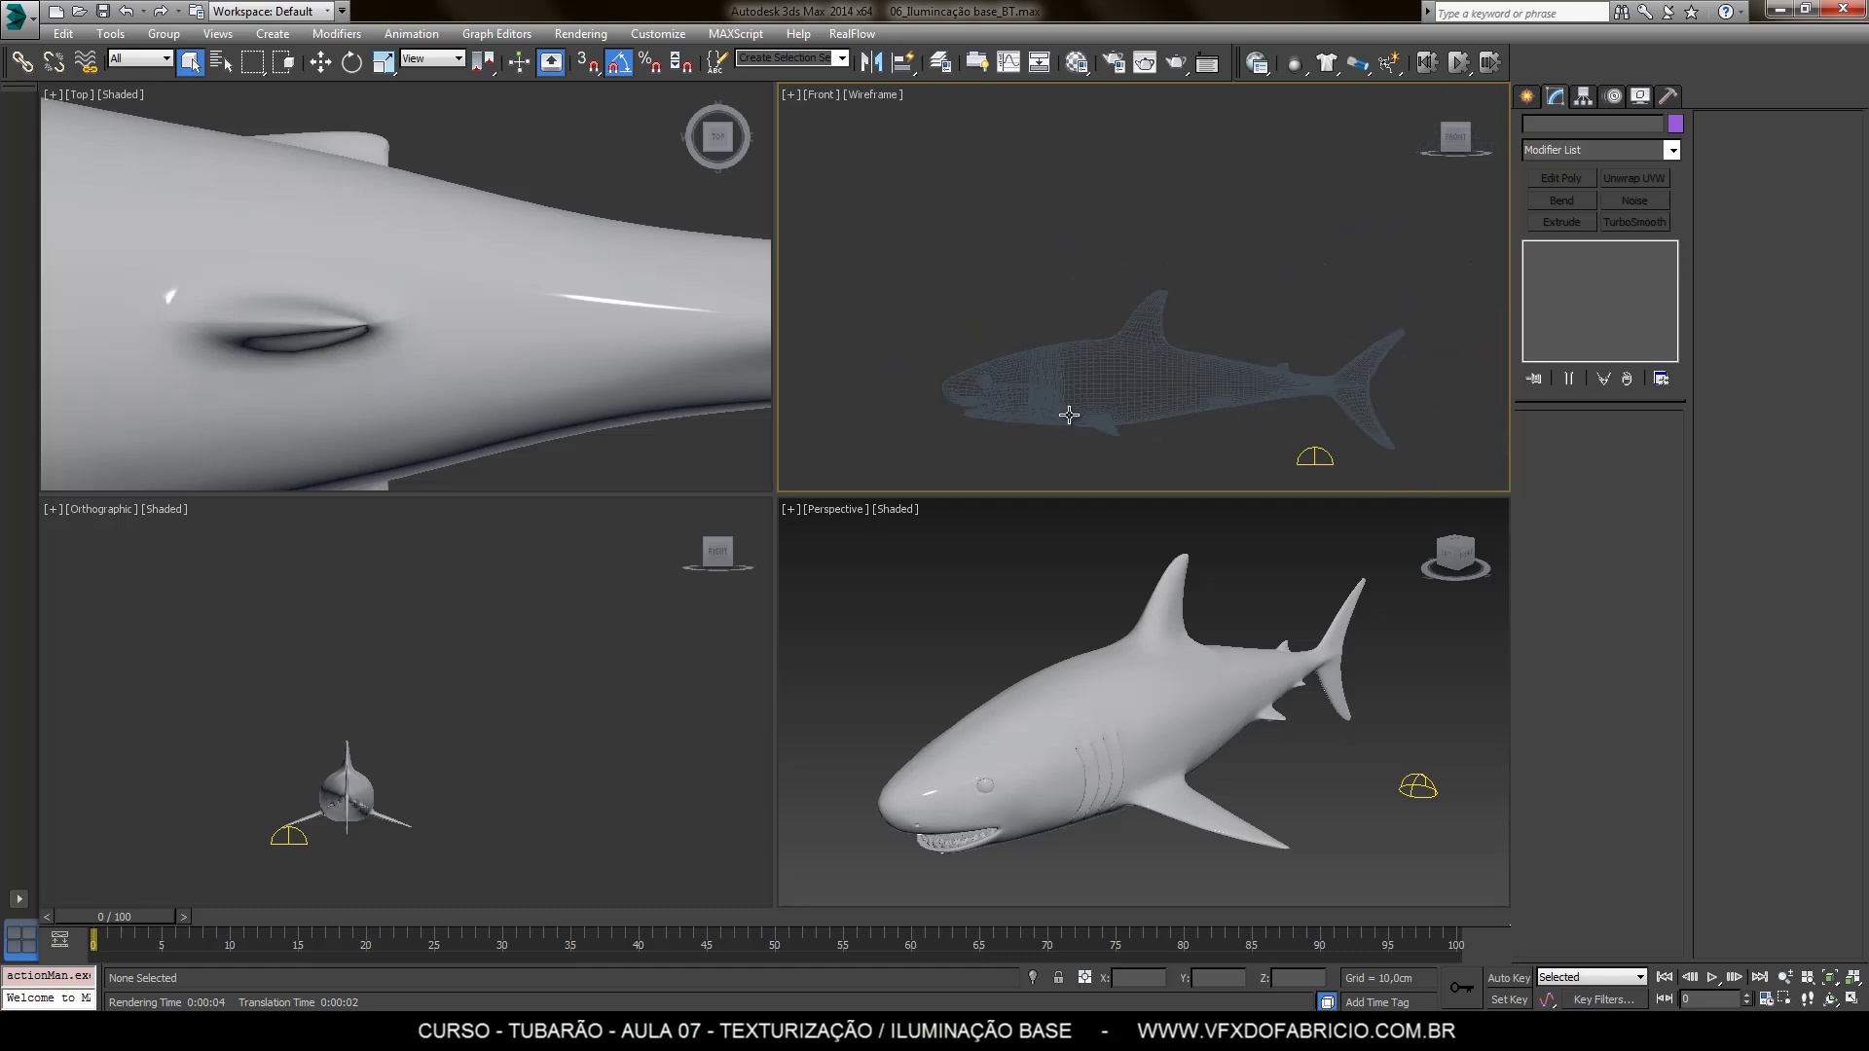
{"action": "key", "text": "F3"}
{"action": "left_click", "coordinate": [1422, 136]}
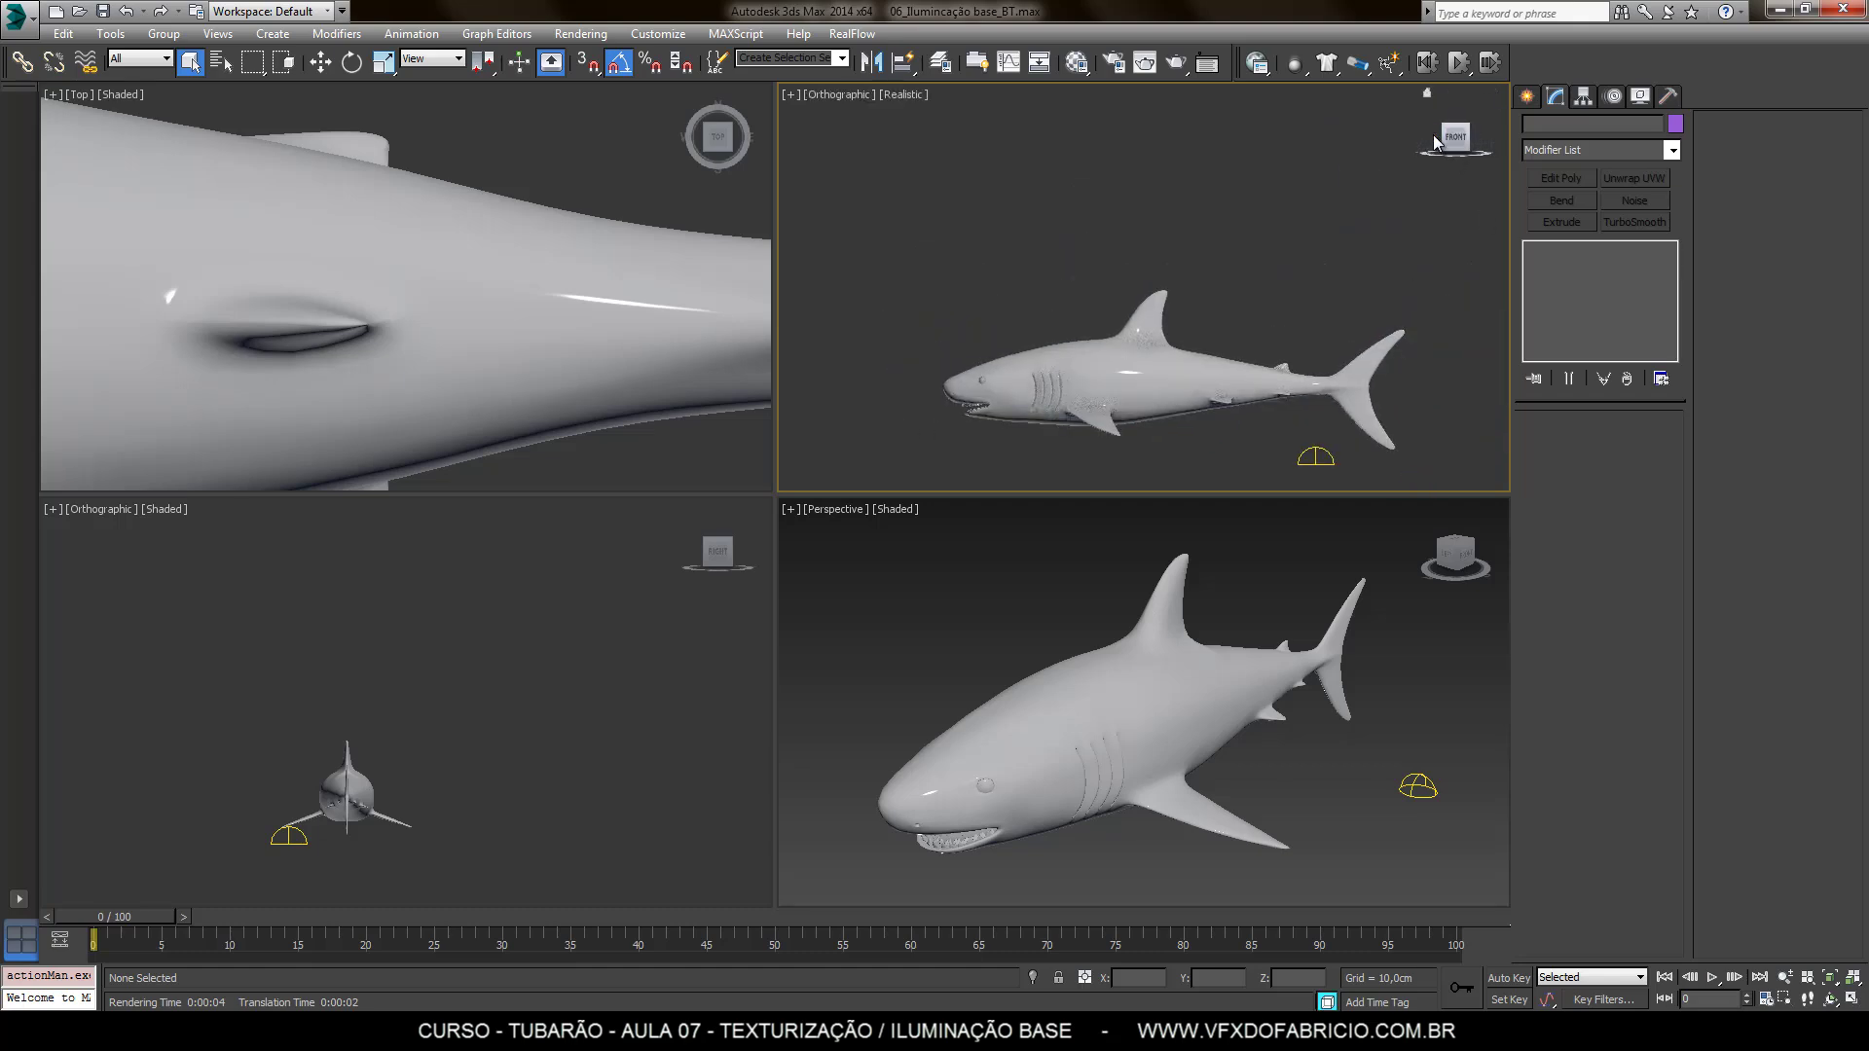
{"action": "scroll", "coordinate": [1047, 331], "scroll_direction": "down", "scroll_amount": 3}
{"action": "scroll", "coordinate": [1046, 331], "scroll_direction": "down", "scroll_amount": 3}
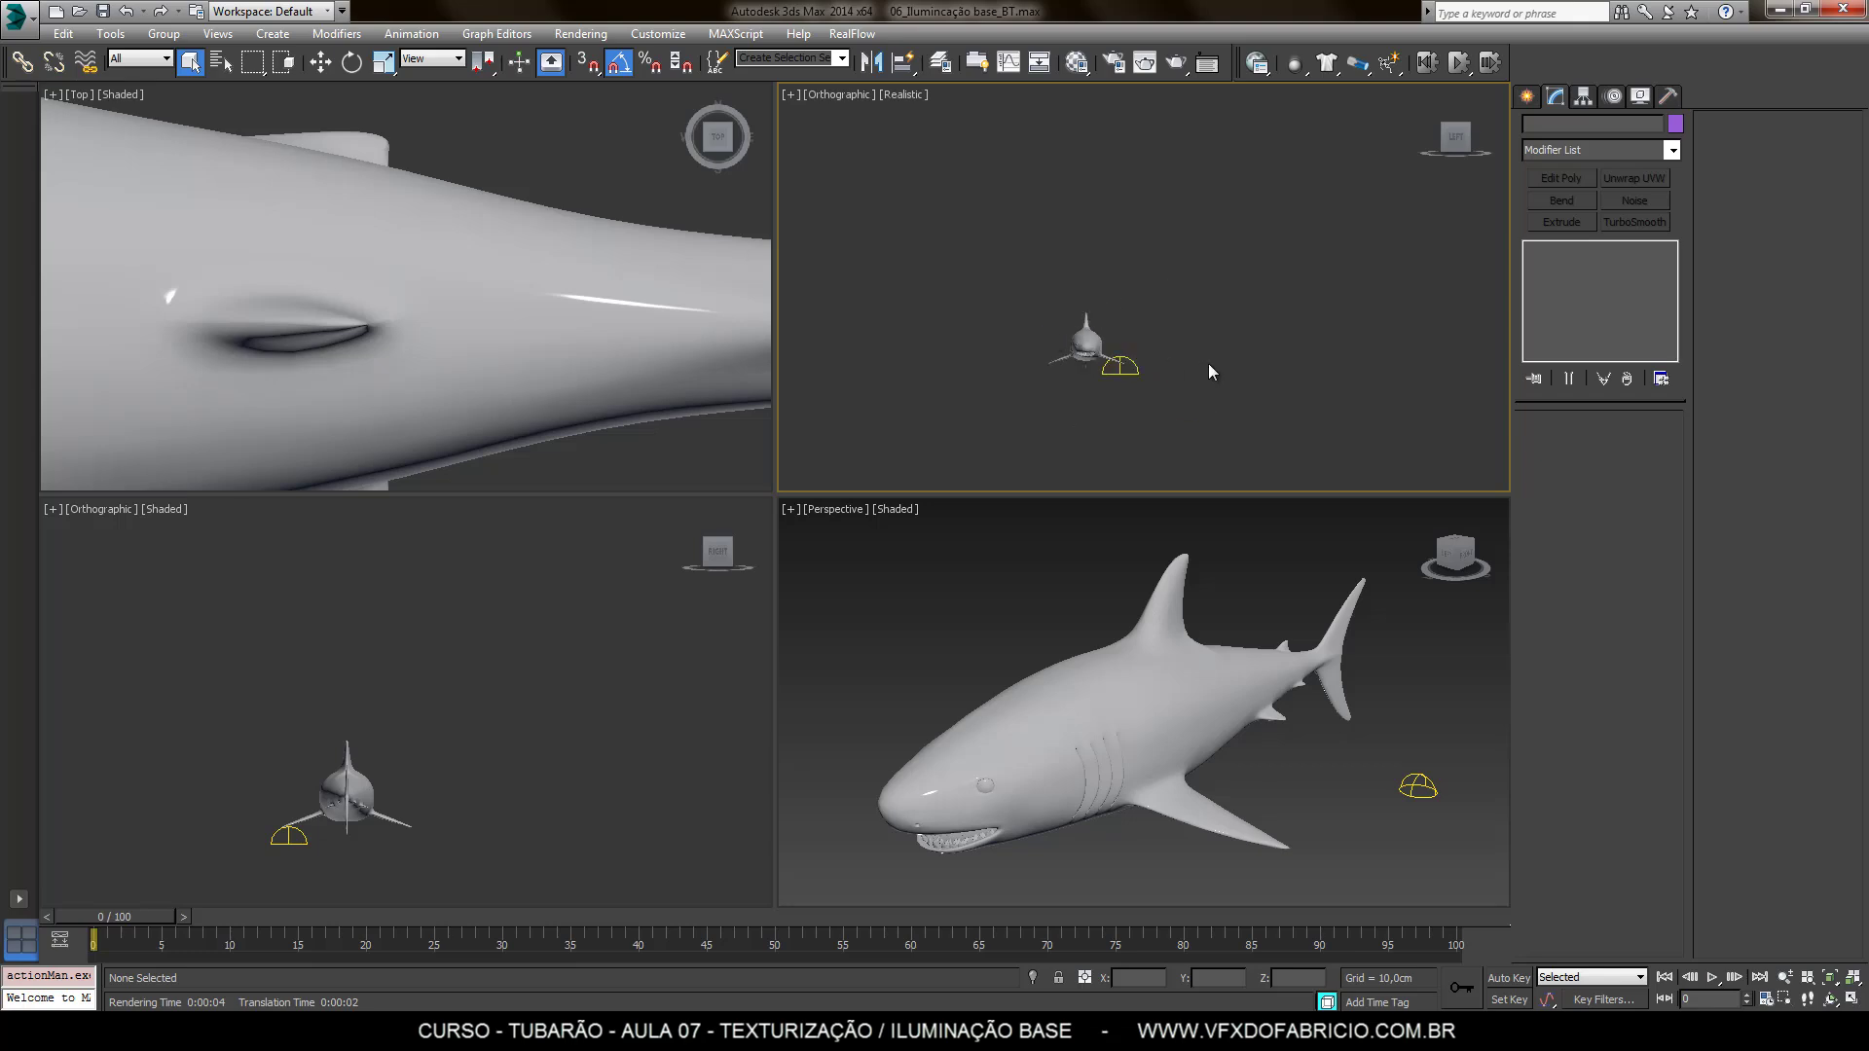
{"action": "left_click", "coordinate": [1528, 96]}
Place mr Area Spot light mrAreaLight001 above the shark in the Left view, targeted down at it
{"action": "middle_click_drag", "start_coordinate": [1270, 292], "coordinate": [1322, 327]}
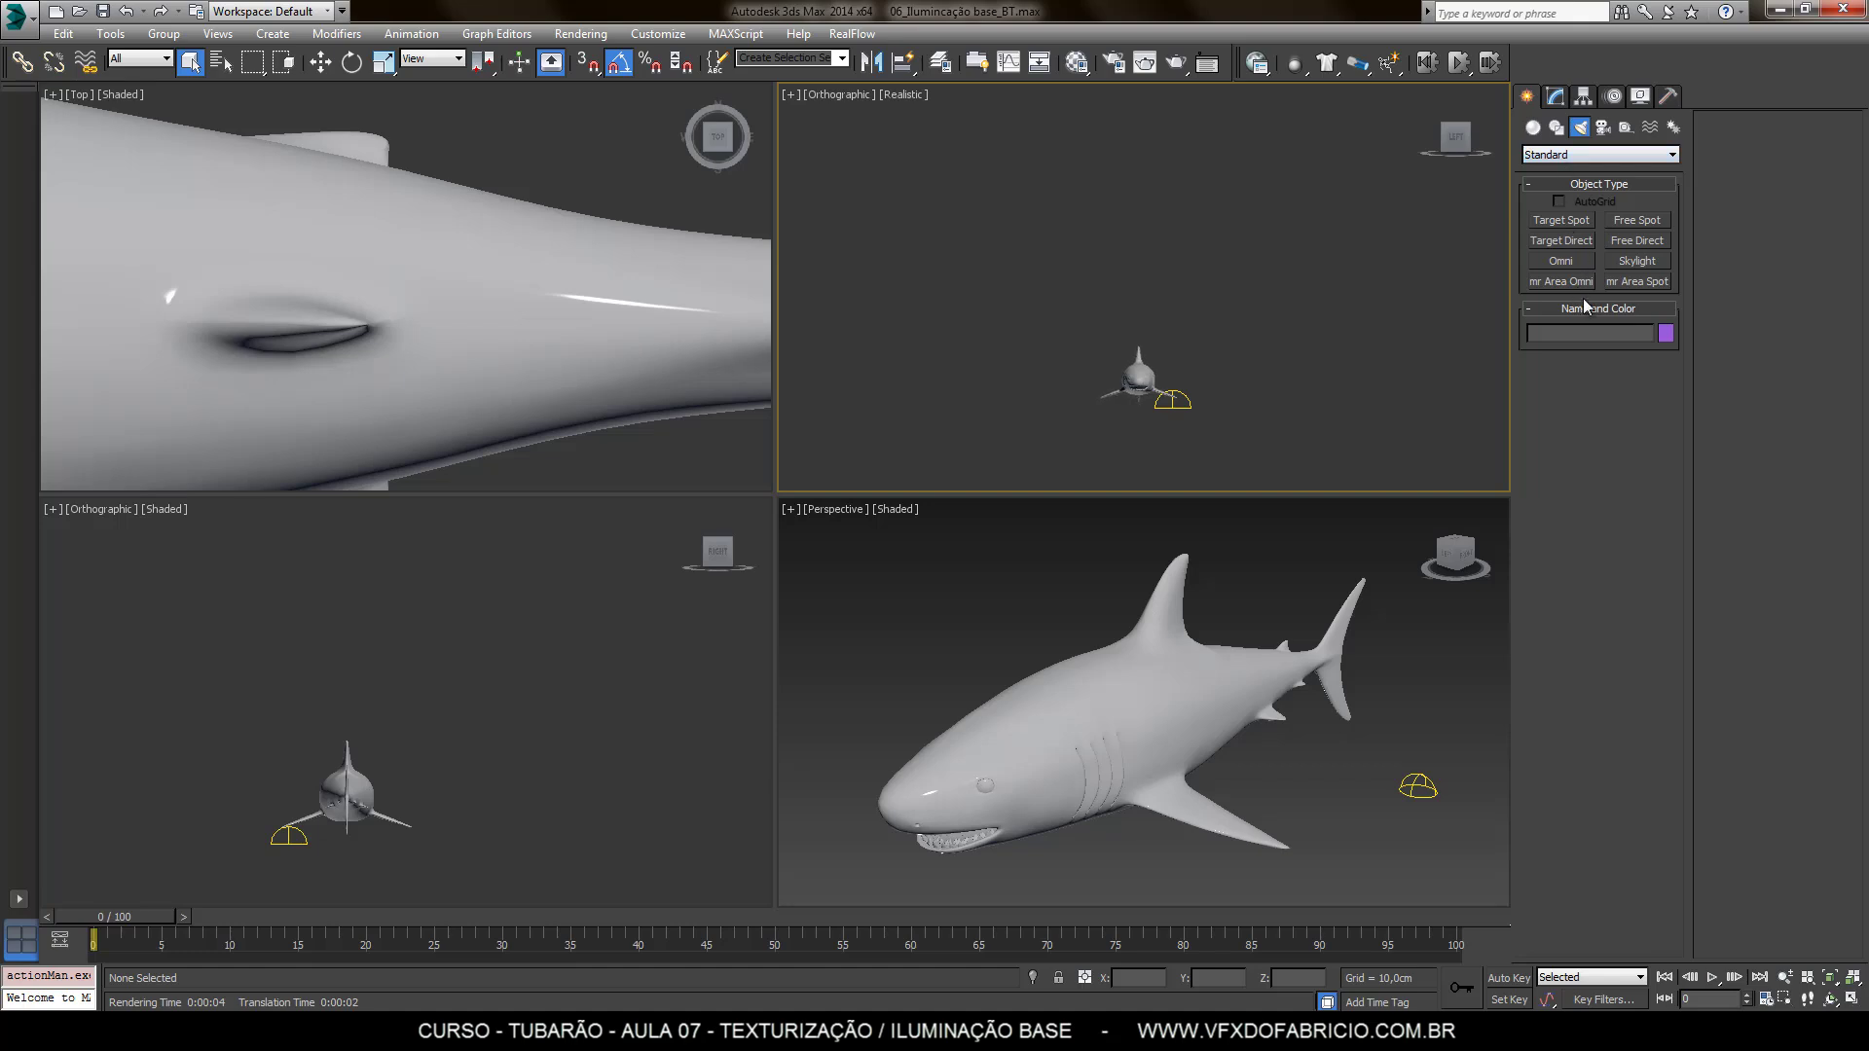
{"action": "left_click", "coordinate": [1651, 285]}
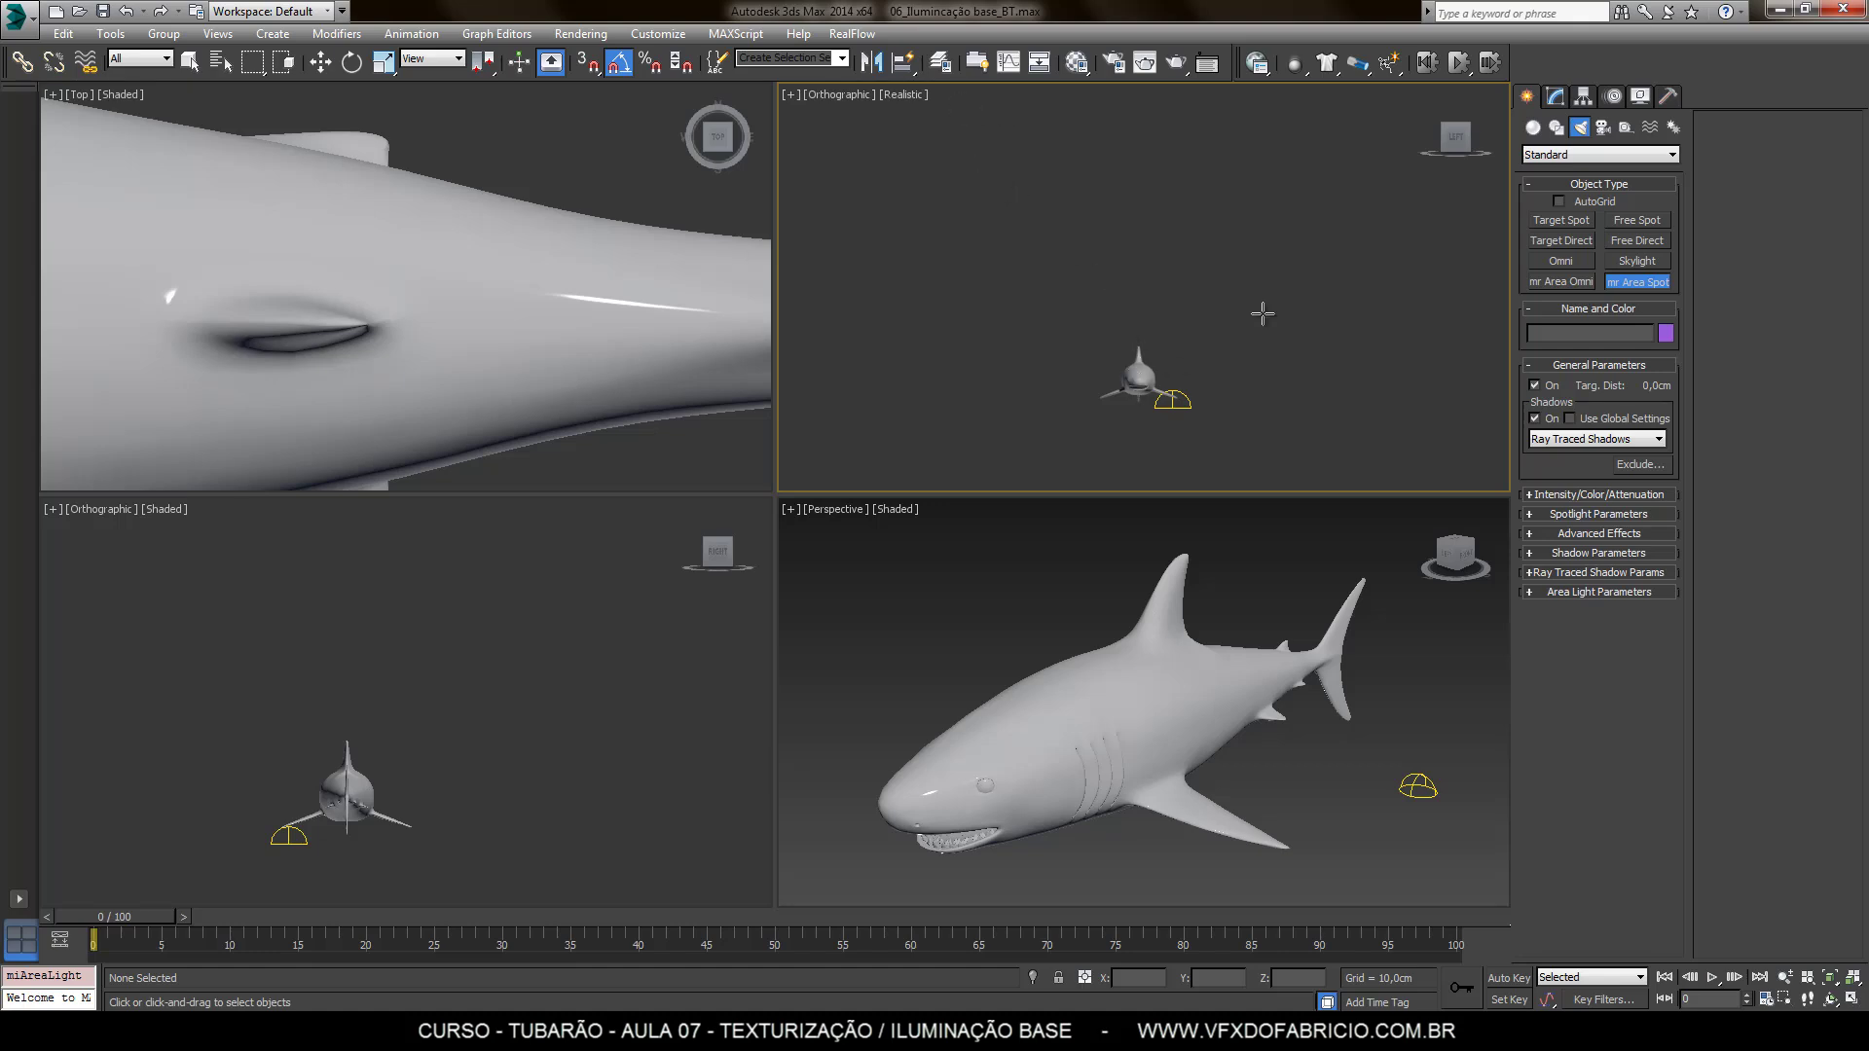
{"action": "left_click", "coordinate": [1457, 138]}
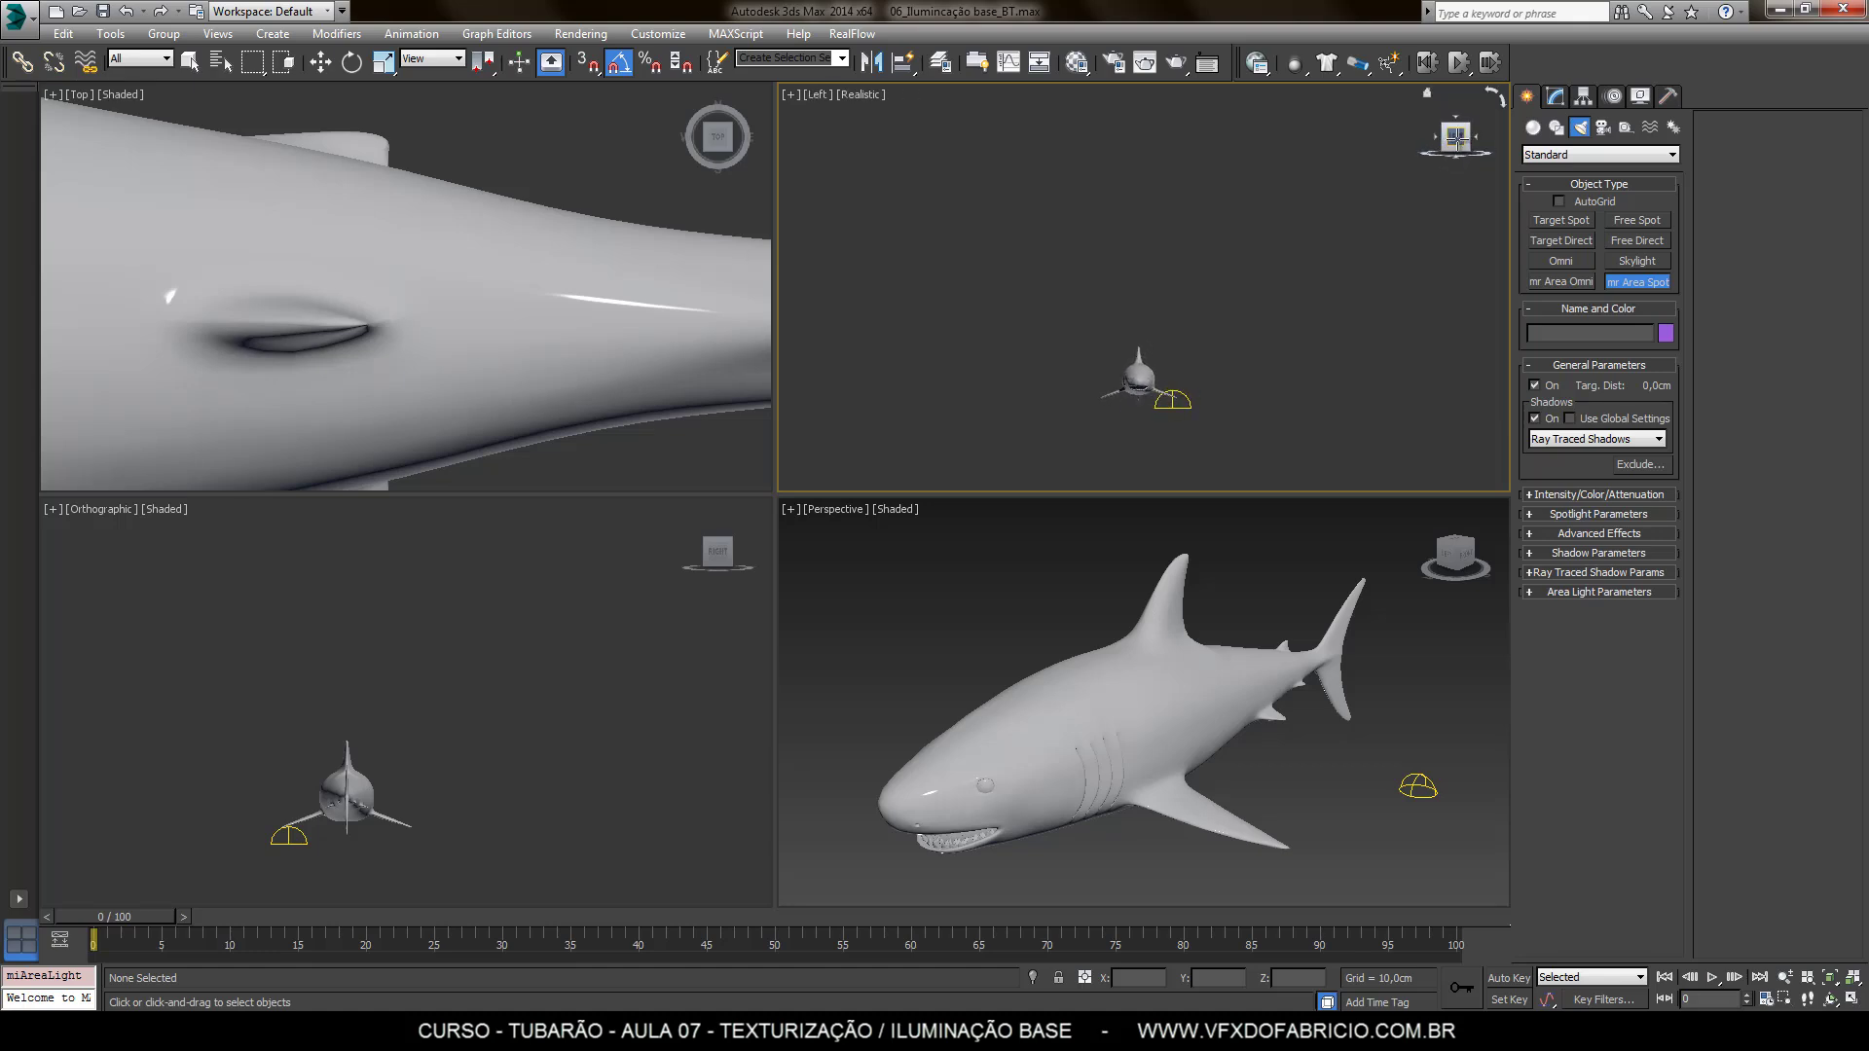
{"action": "left_click_drag", "start_coordinate": [929, 130], "coordinate": [914, 143]}
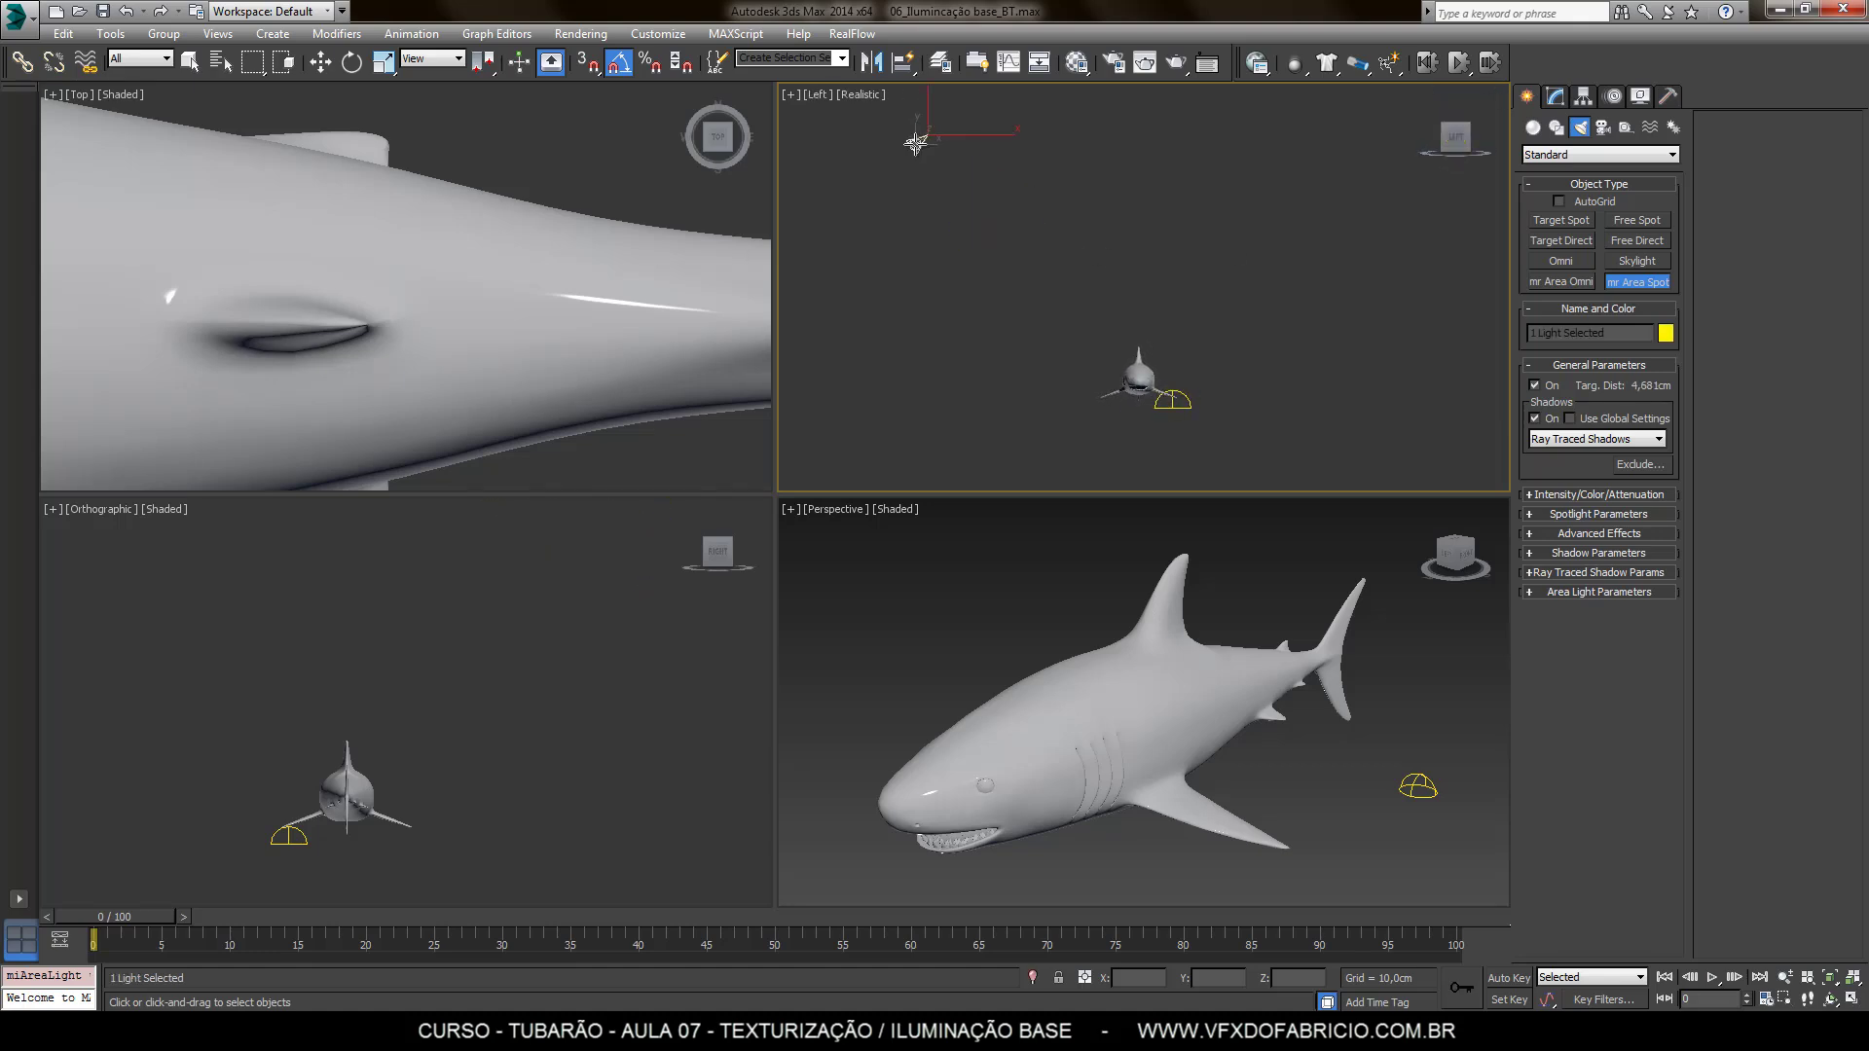
{"action": "left_click_drag", "start_coordinate": [915, 144], "coordinate": [1141, 381]}
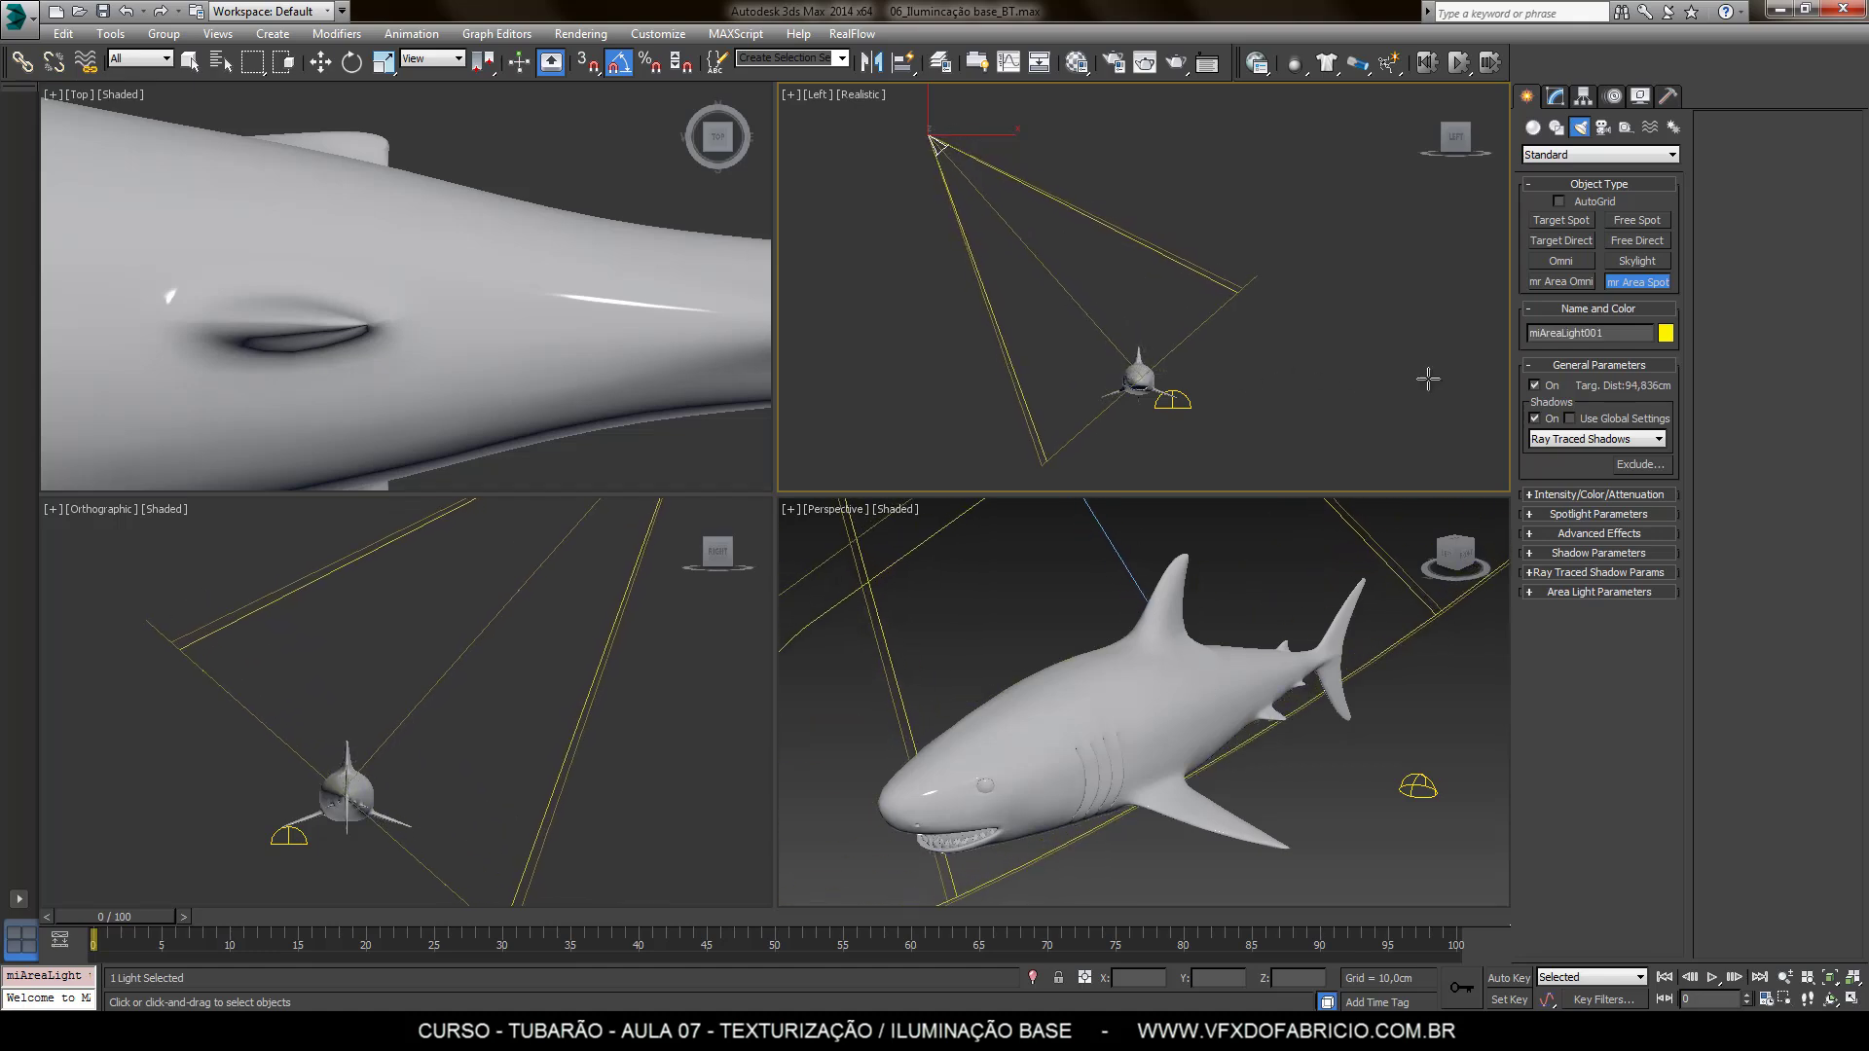
{"action": "left_click", "coordinate": [320, 62]}
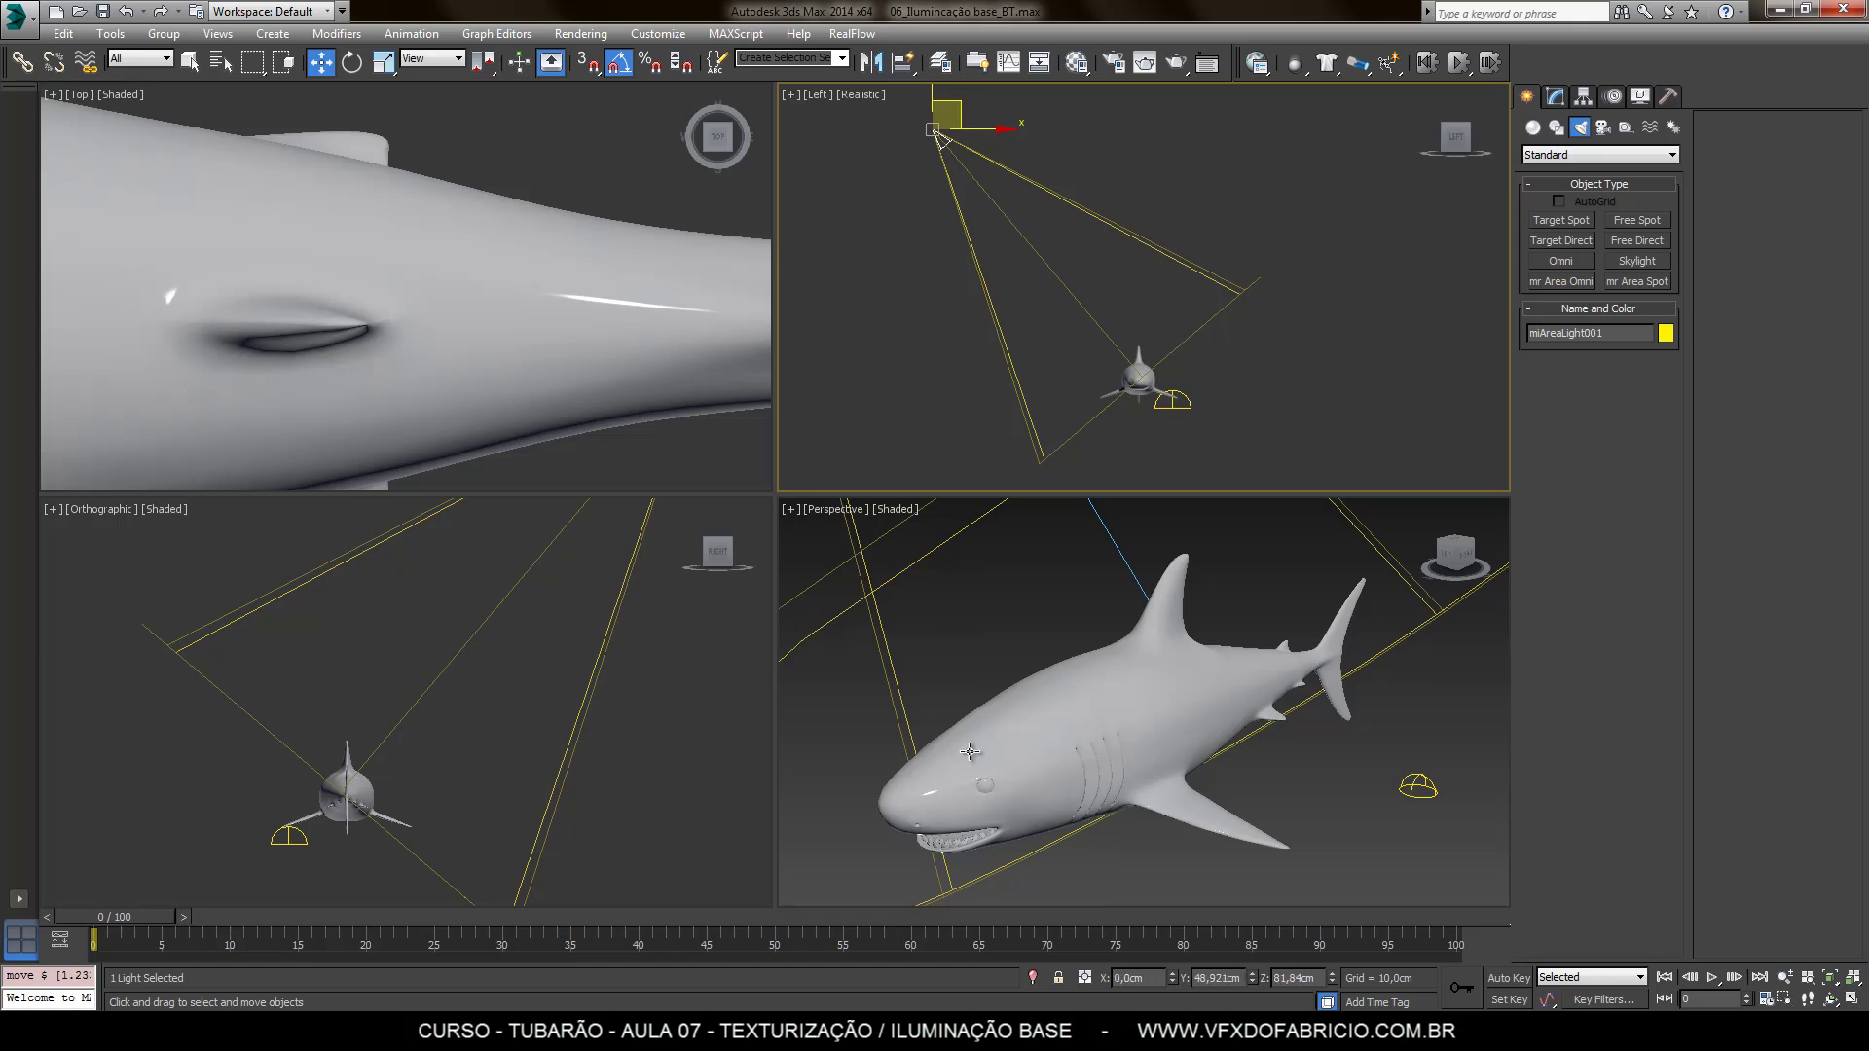
{"action": "left_click", "coordinate": [937, 562]}
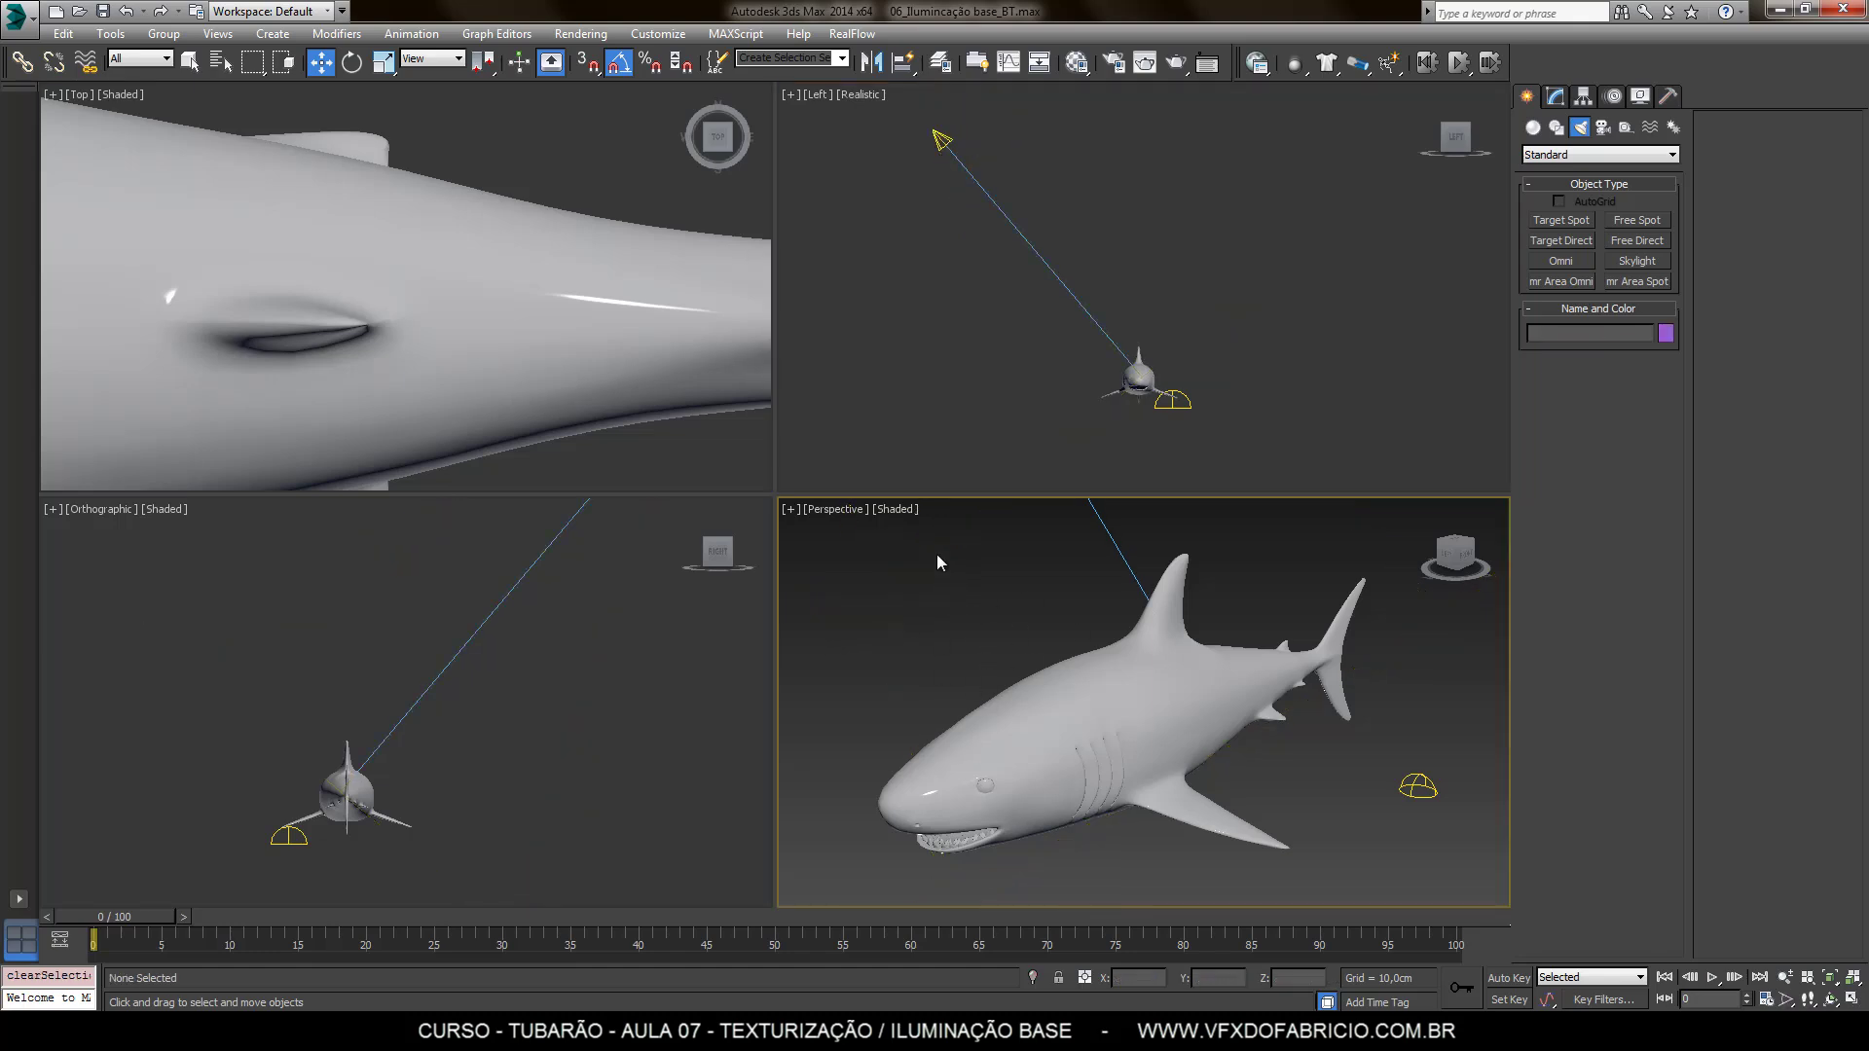
Set the Perspective viewport to Realistic shading
{"action": "left_click", "coordinate": [897, 513]}
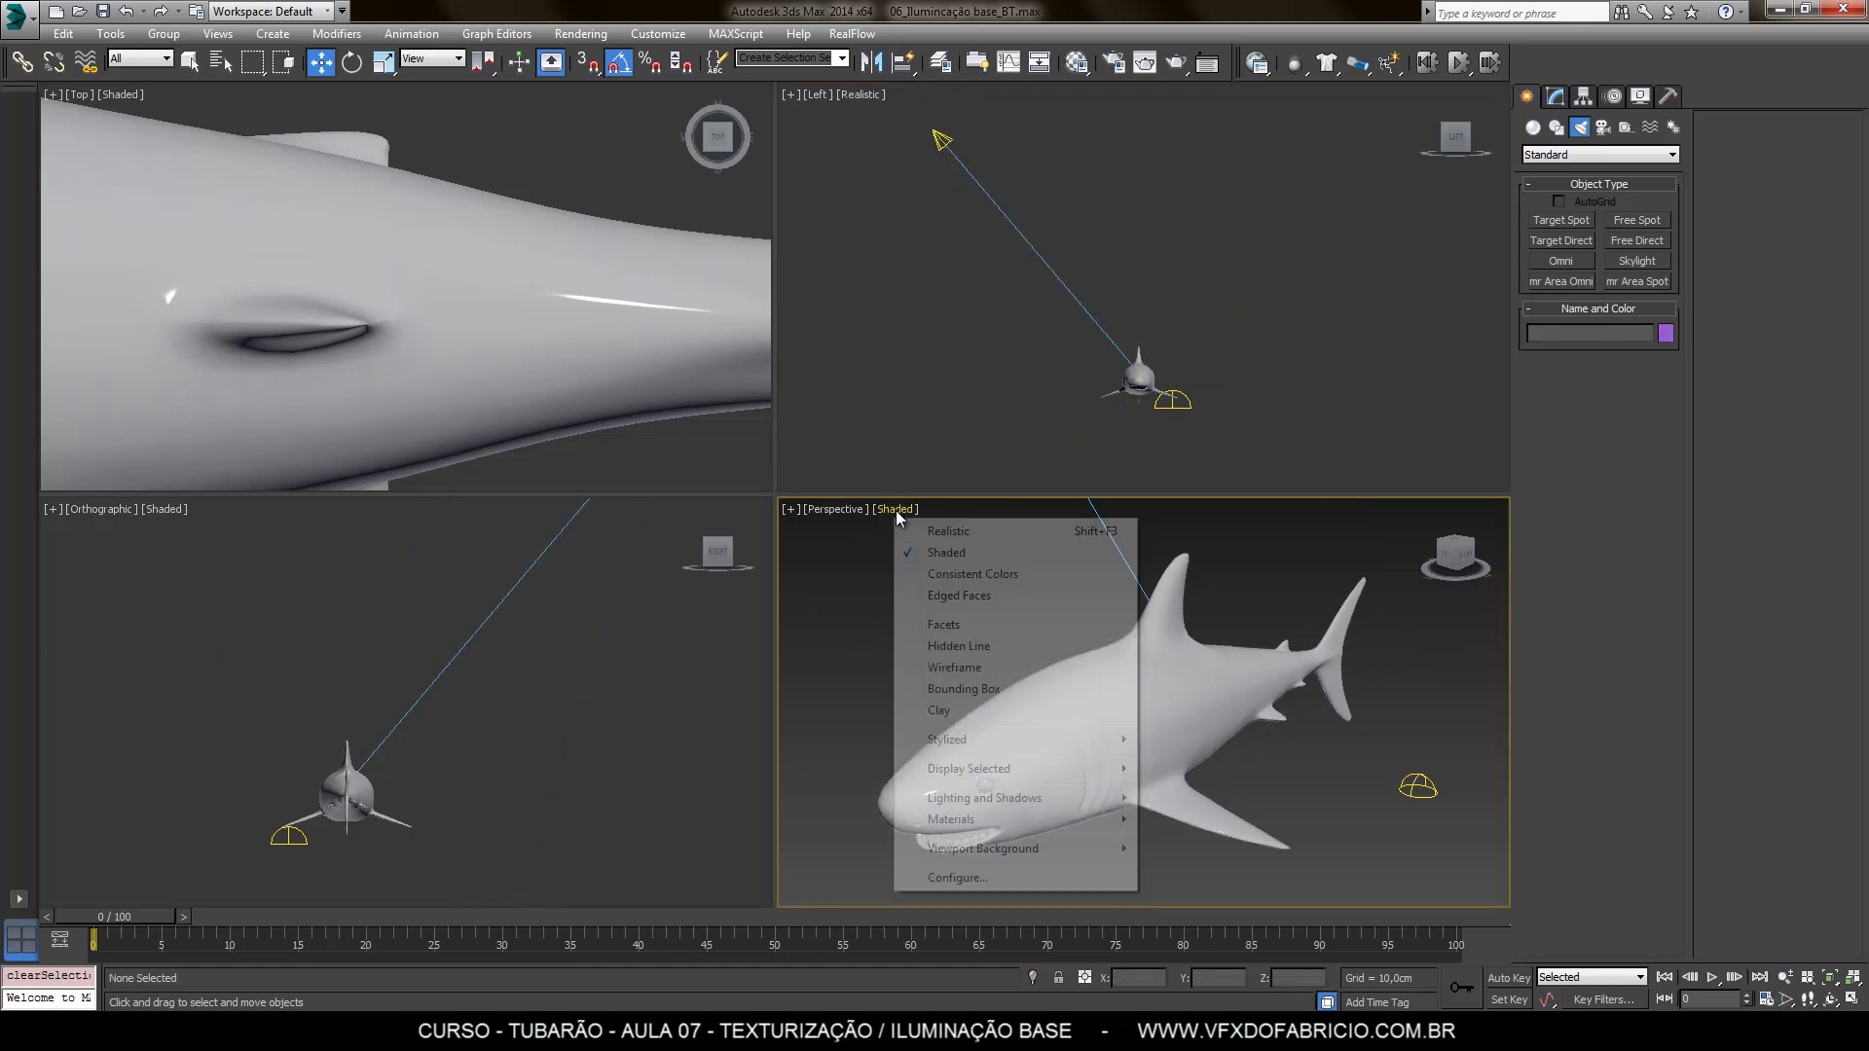
{"action": "left_click", "coordinate": [962, 536]}
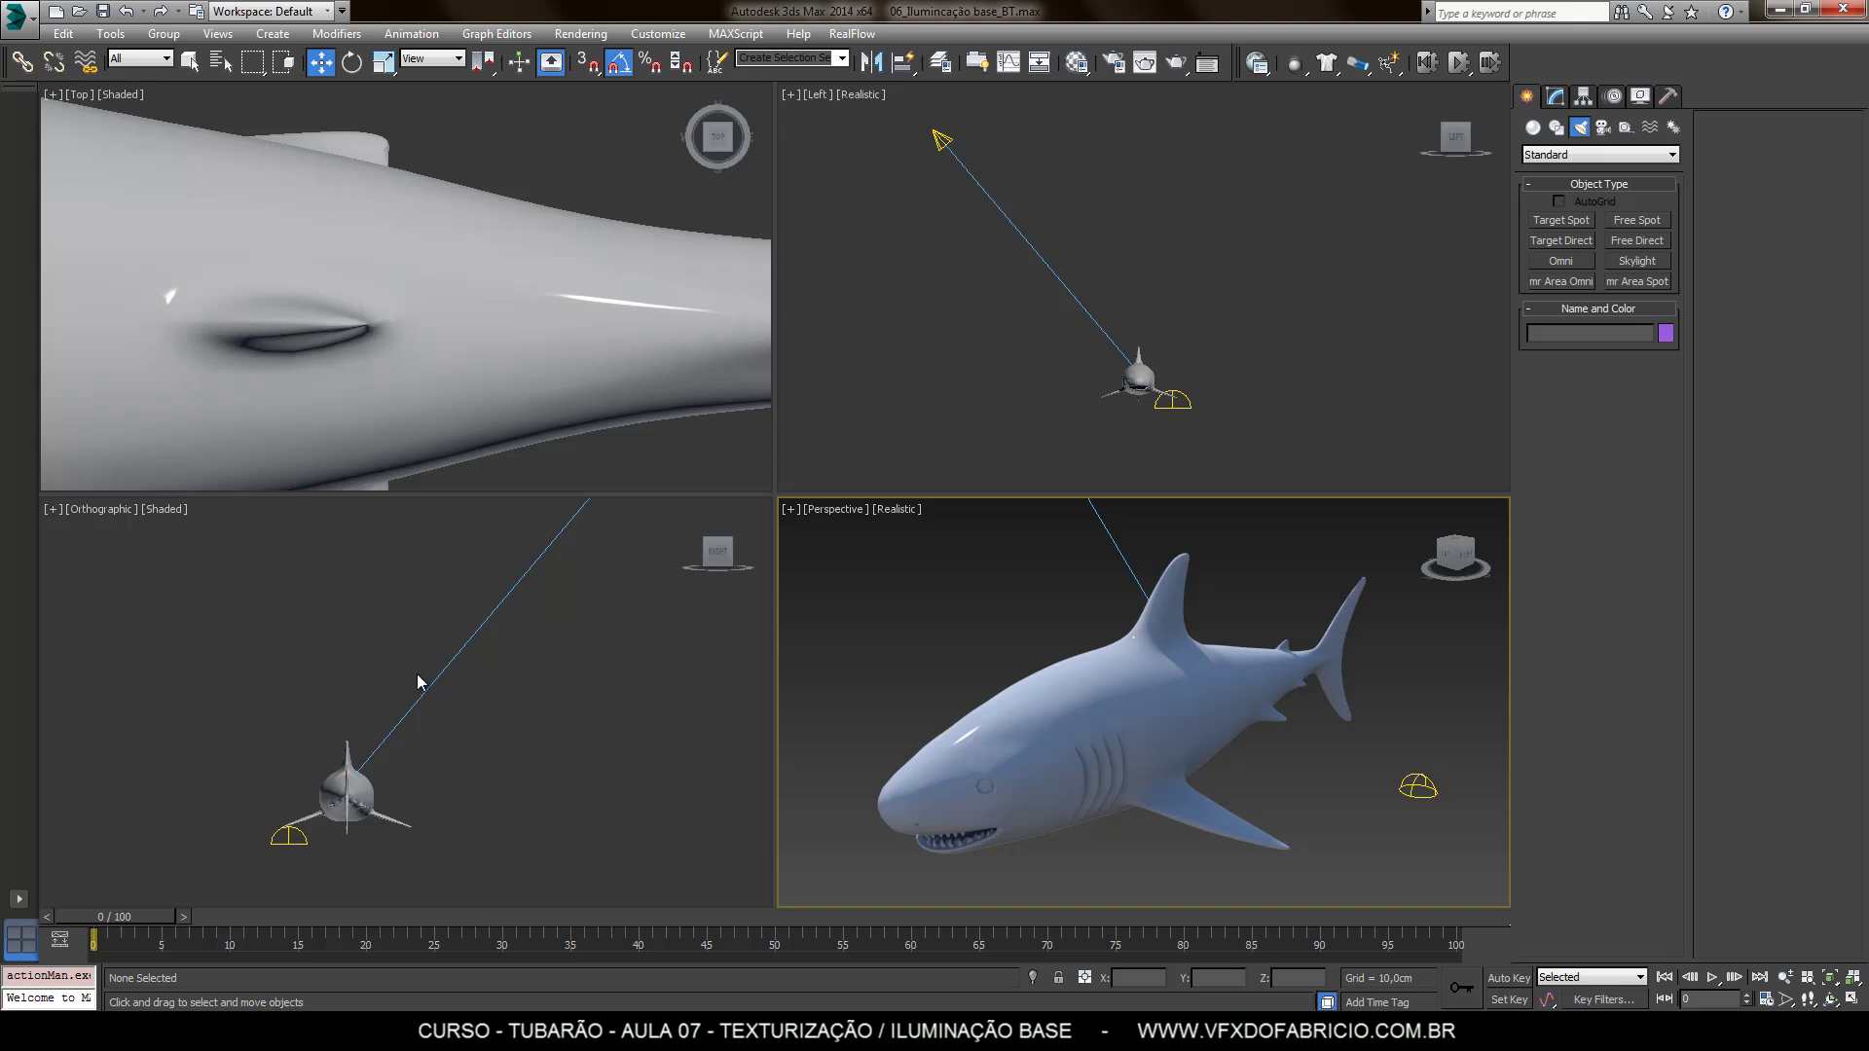
{"action": "scroll", "coordinate": [429, 409], "scroll_direction": "down", "scroll_amount": 5}
{"action": "scroll", "coordinate": [438, 321], "scroll_direction": "down", "scroll_amount": 3}
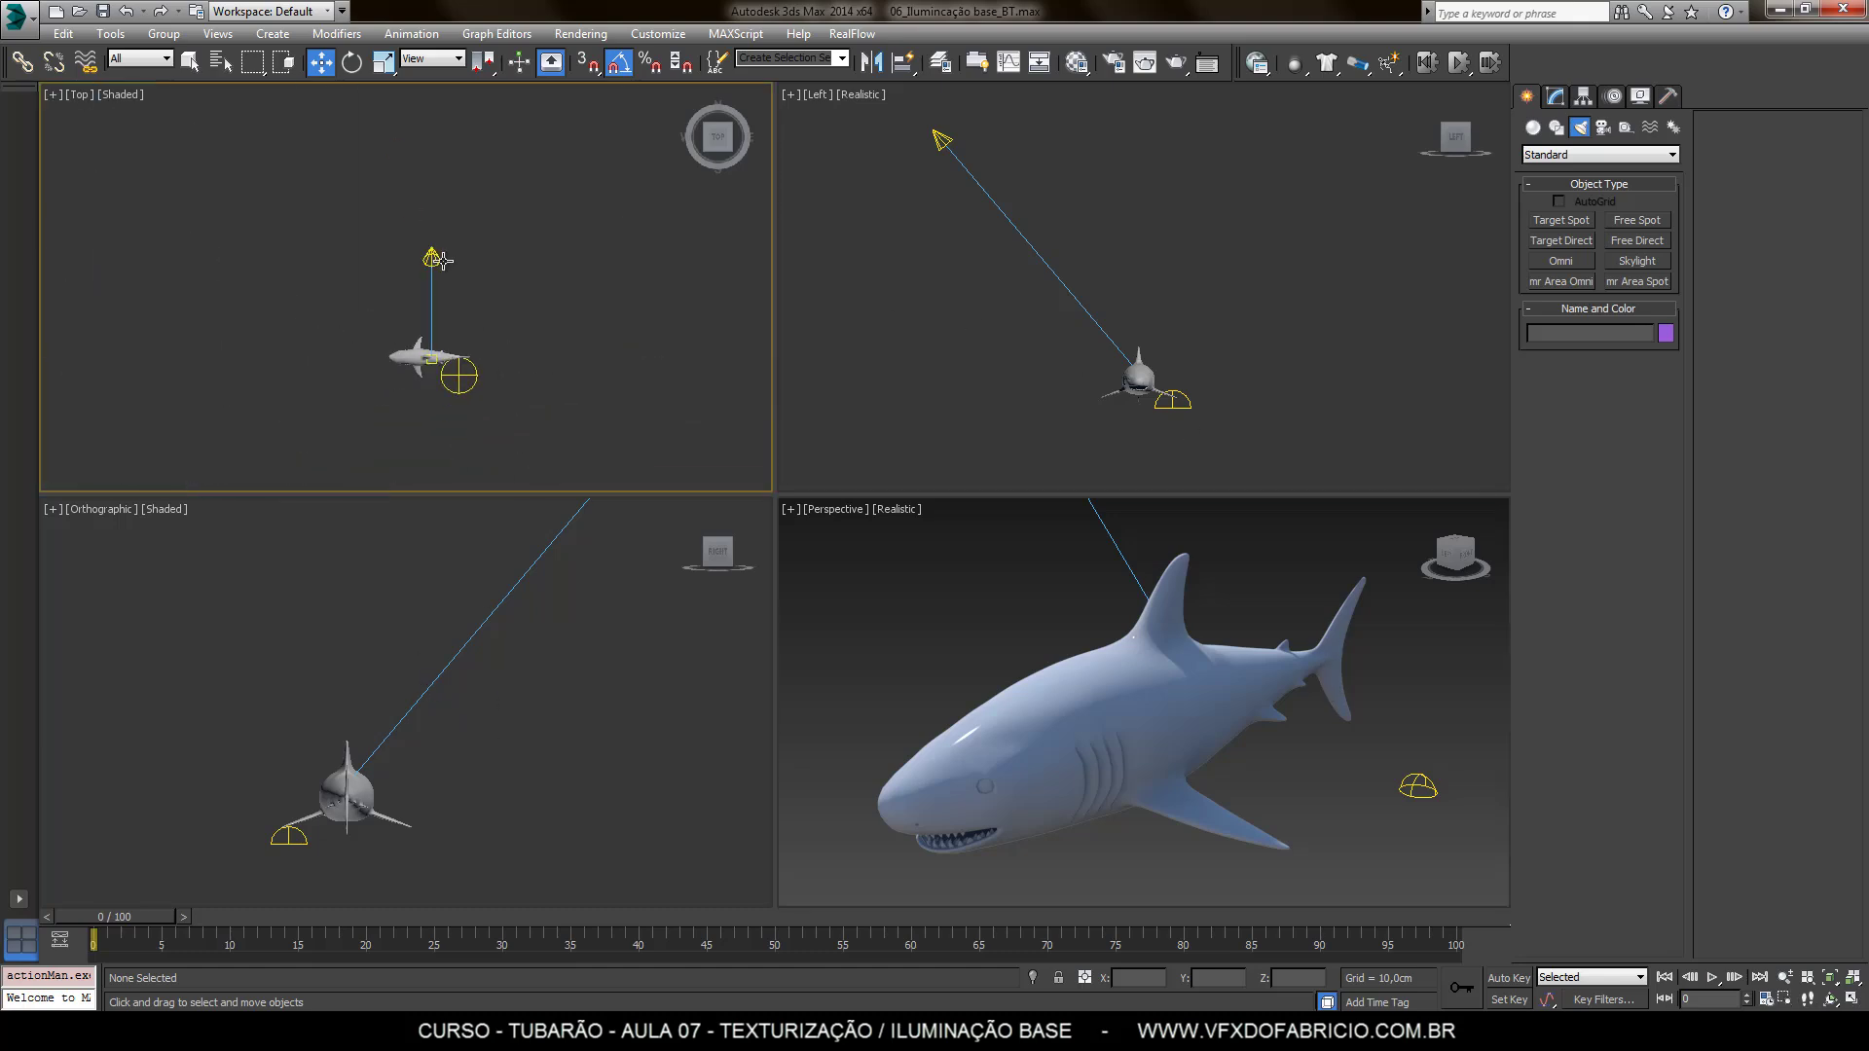
Move the area spot to the shark's left, then maximize and orbit the Perspective view
{"action": "left_click", "coordinate": [432, 255]}
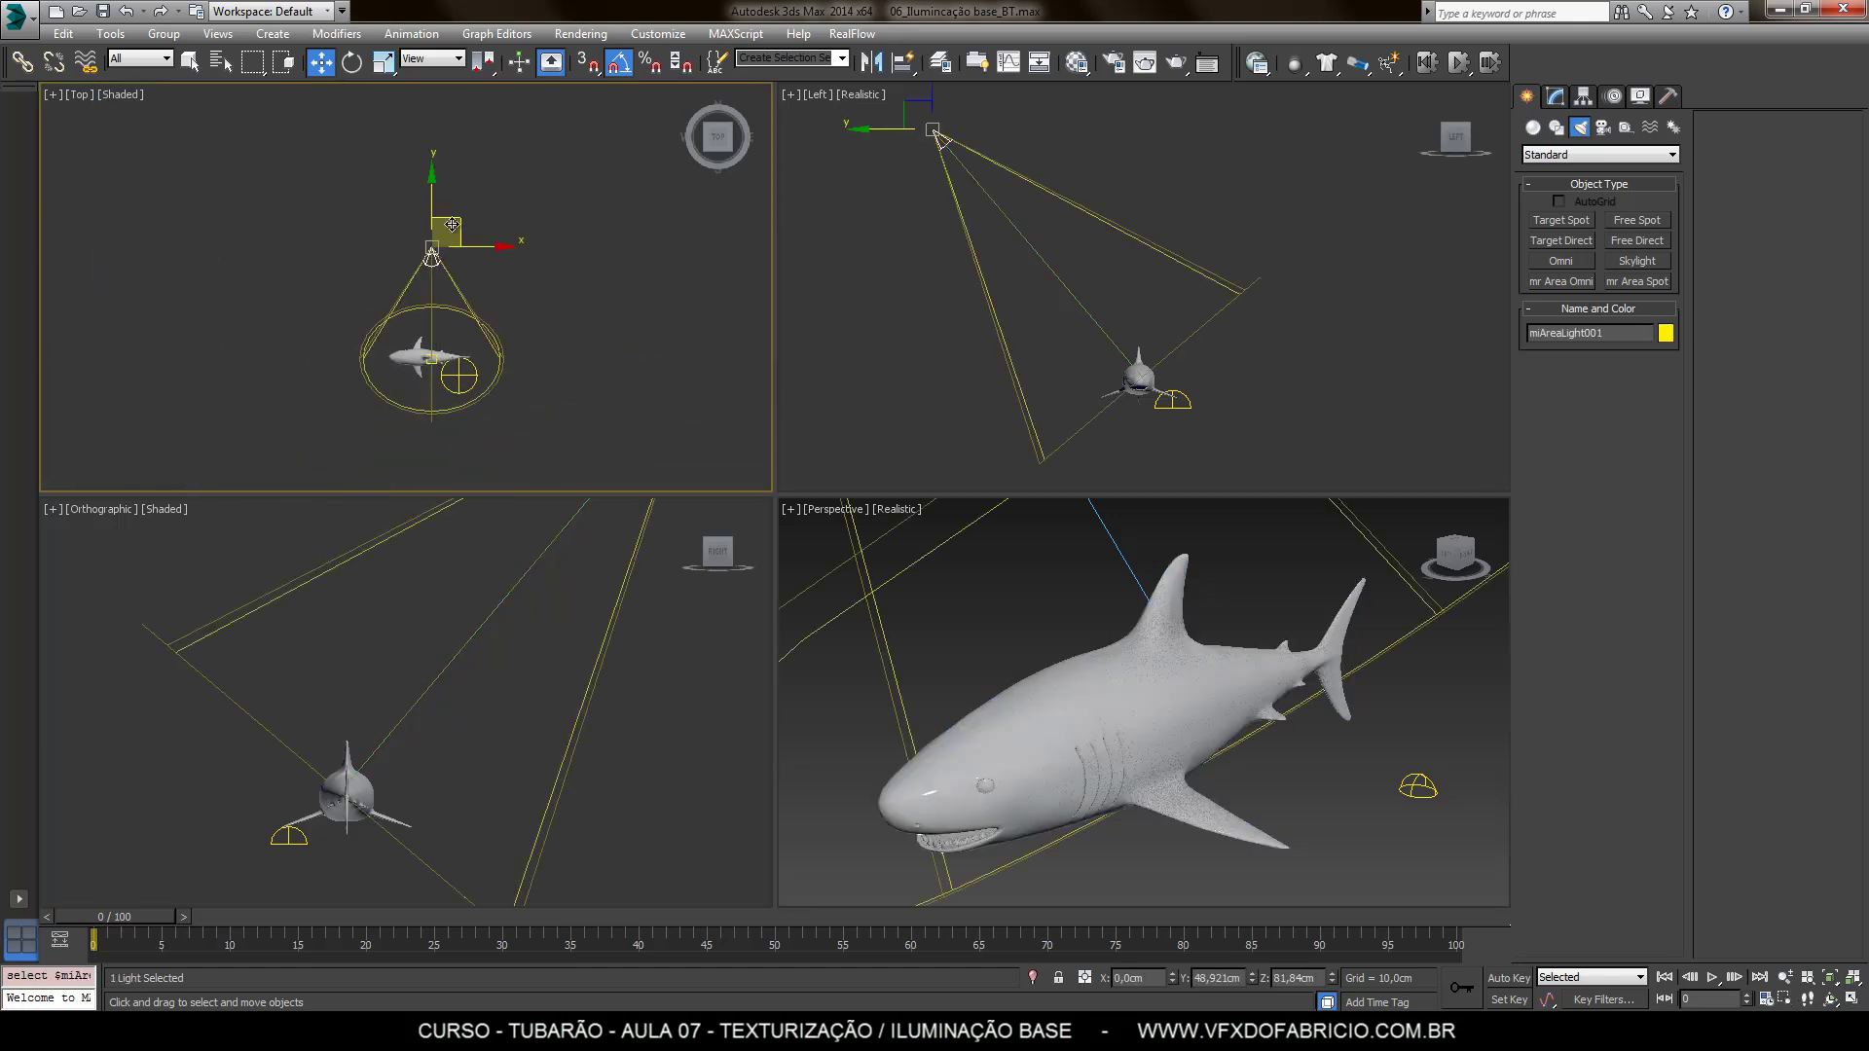
{"action": "left_click_drag", "start_coordinate": [451, 225], "coordinate": [352, 234]}
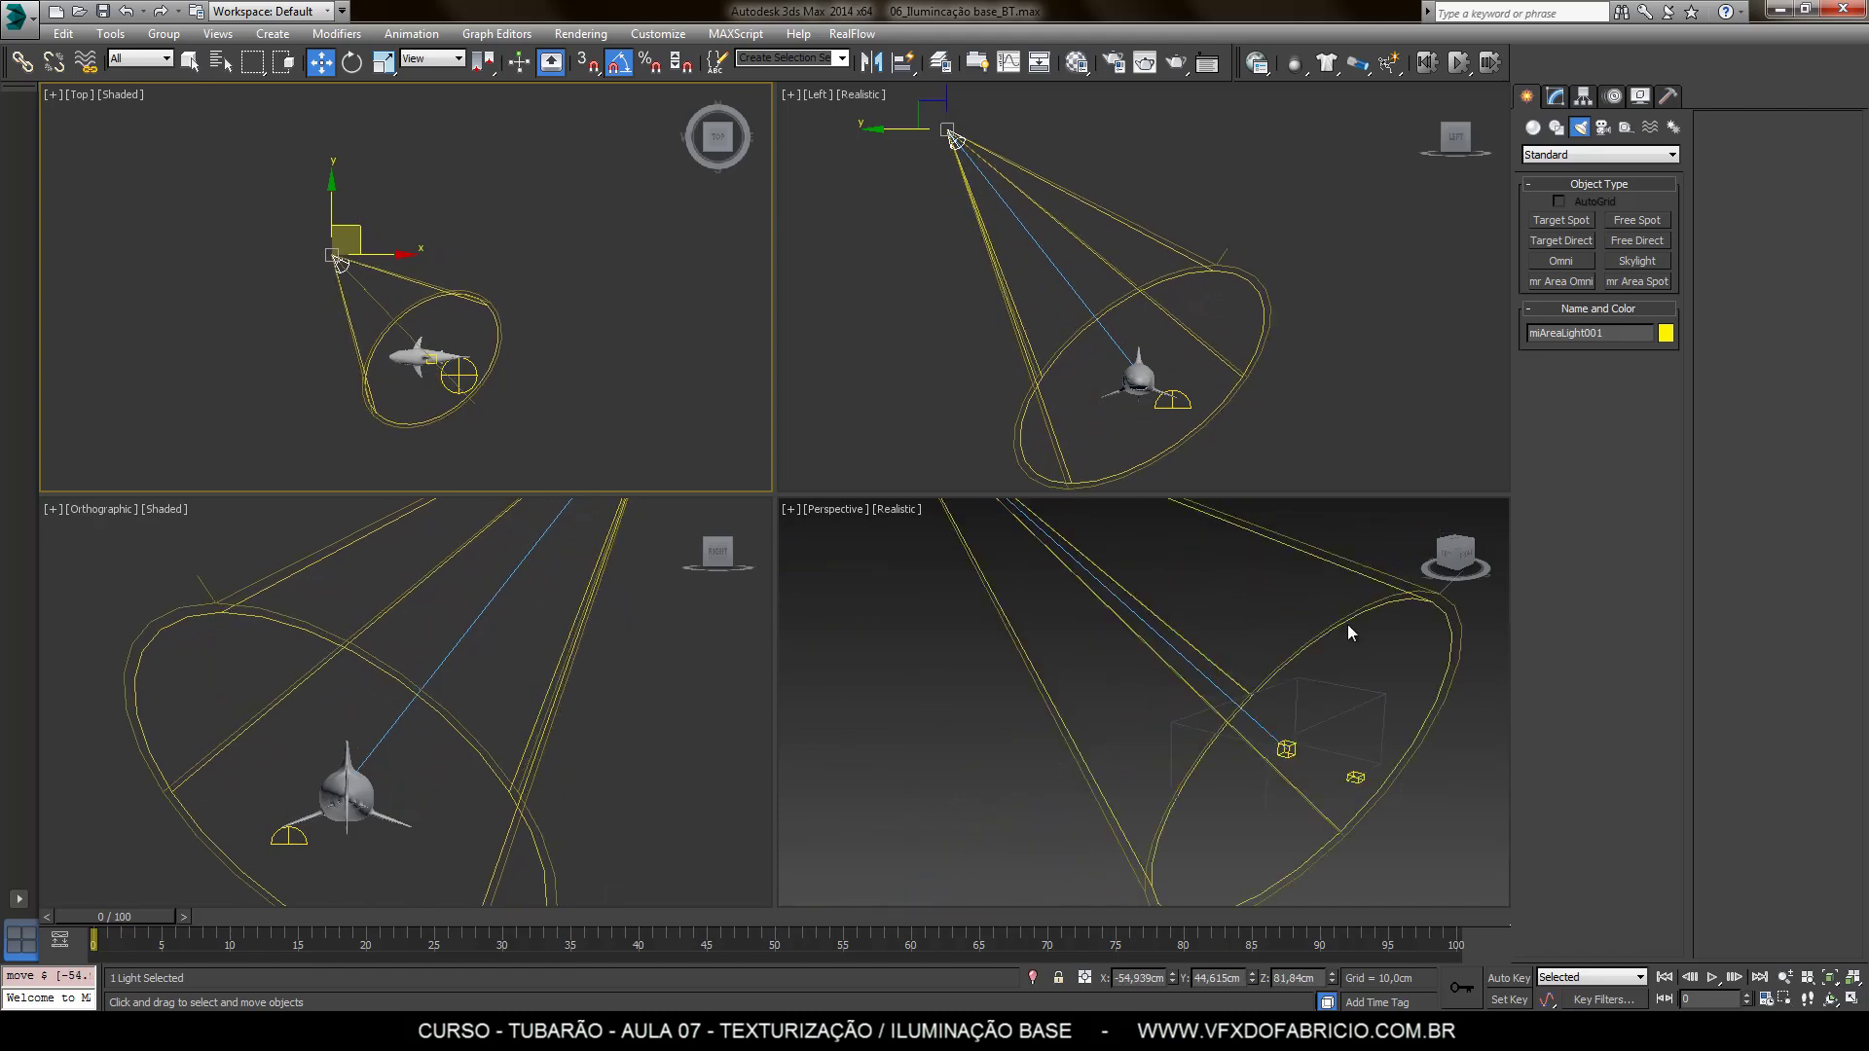
{"action": "scroll", "coordinate": [1406, 759], "scroll_direction": "up", "scroll_amount": 3}
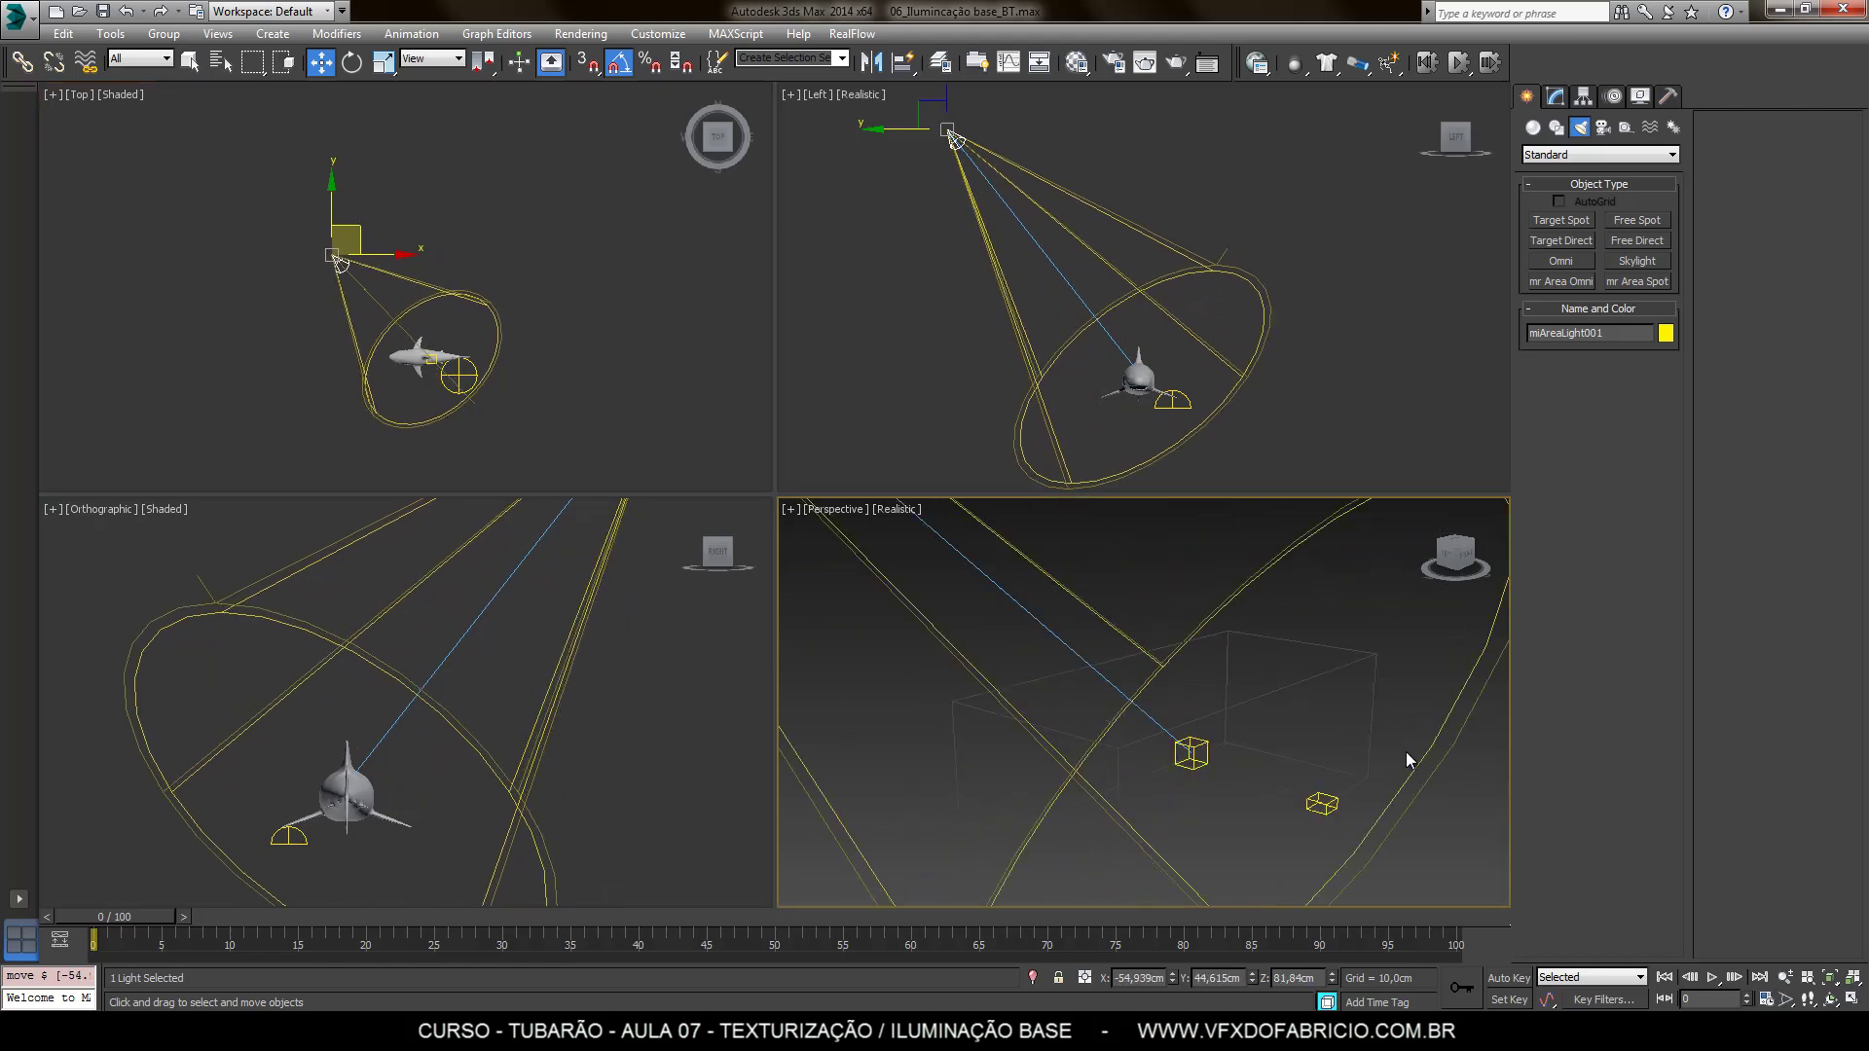
{"action": "left_click", "coordinate": [1853, 999]}
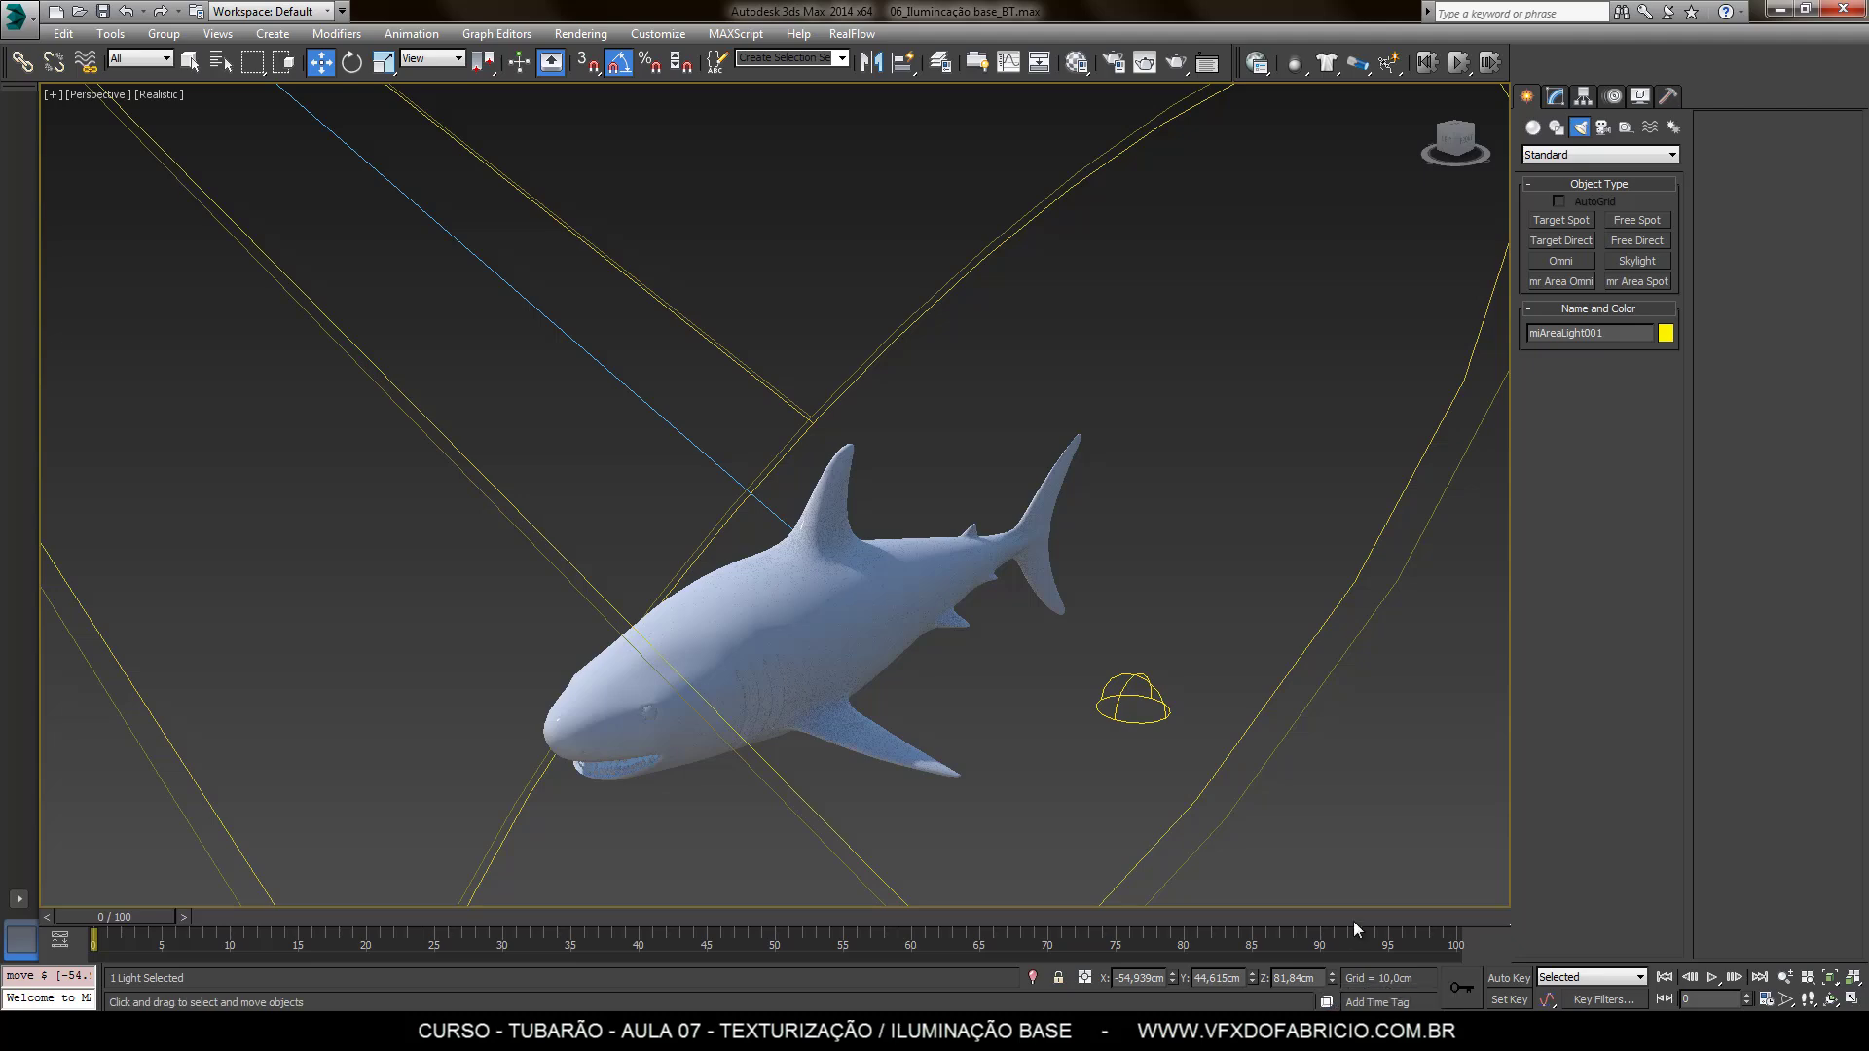
{"action": "mouse_move", "coordinate": [1210, 715]}
{"action": "middle_mouse_down", "text": "alt"}
{"action": "mouse_move", "coordinate": [1172, 613]}
{"action": "mouse_move", "coordinate": [1553, 459]}
{"action": "middle_mouse_up", "text": "alt"}
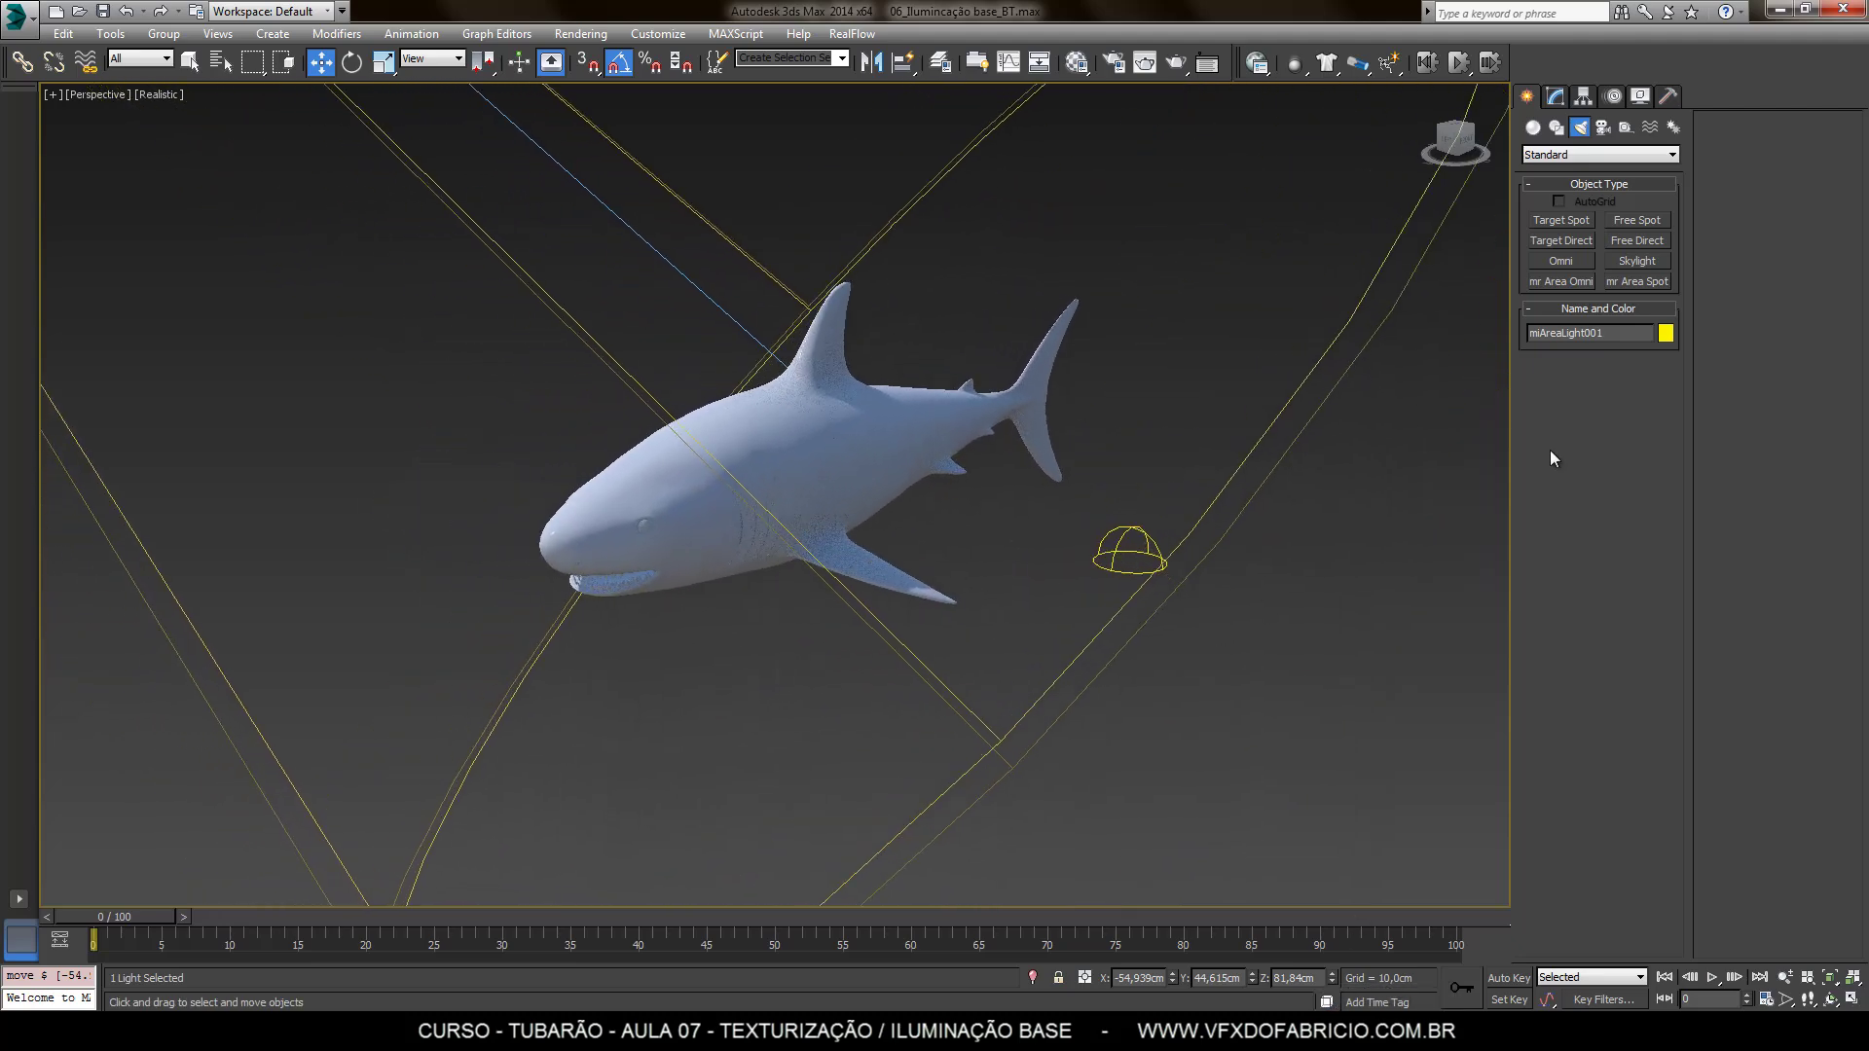
Give mrAreaLight001 a warm pale orange colour under Intensity/Color/Attenuation
{"action": "left_click", "coordinate": [1556, 96]}
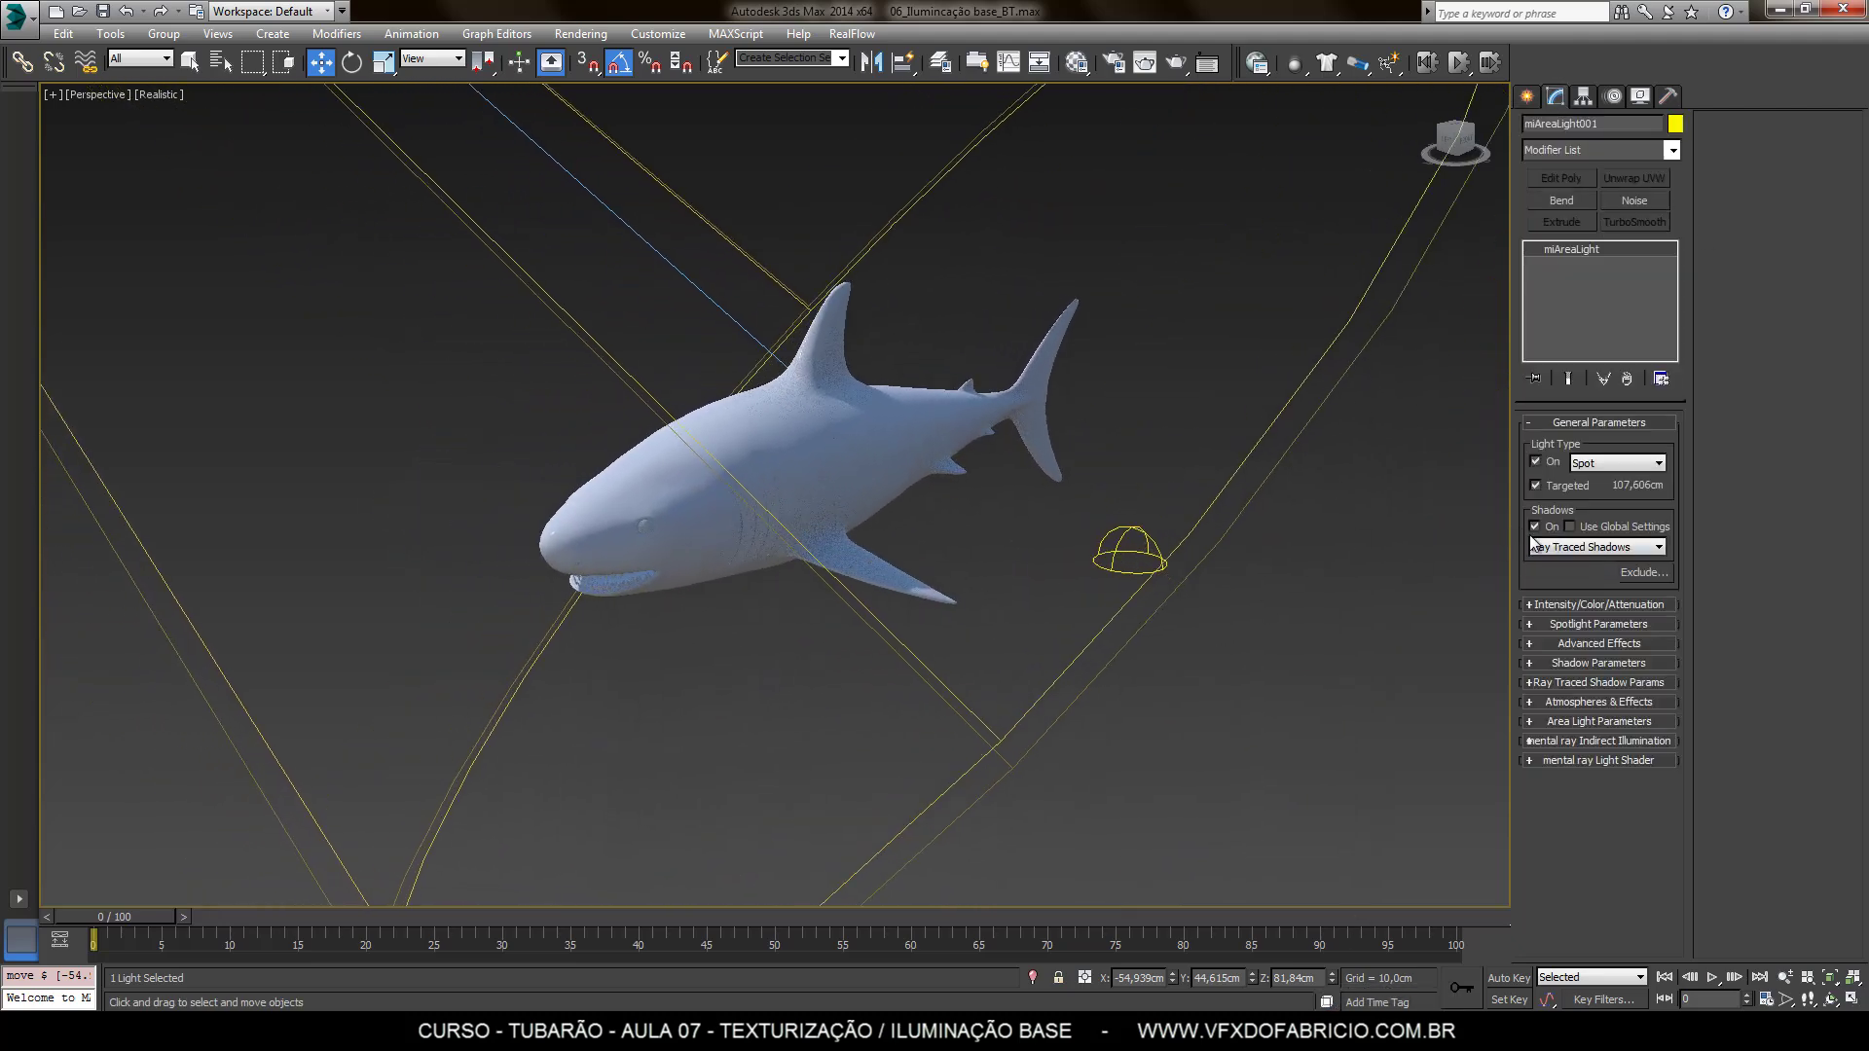
{"action": "left_click", "coordinate": [1570, 605]}
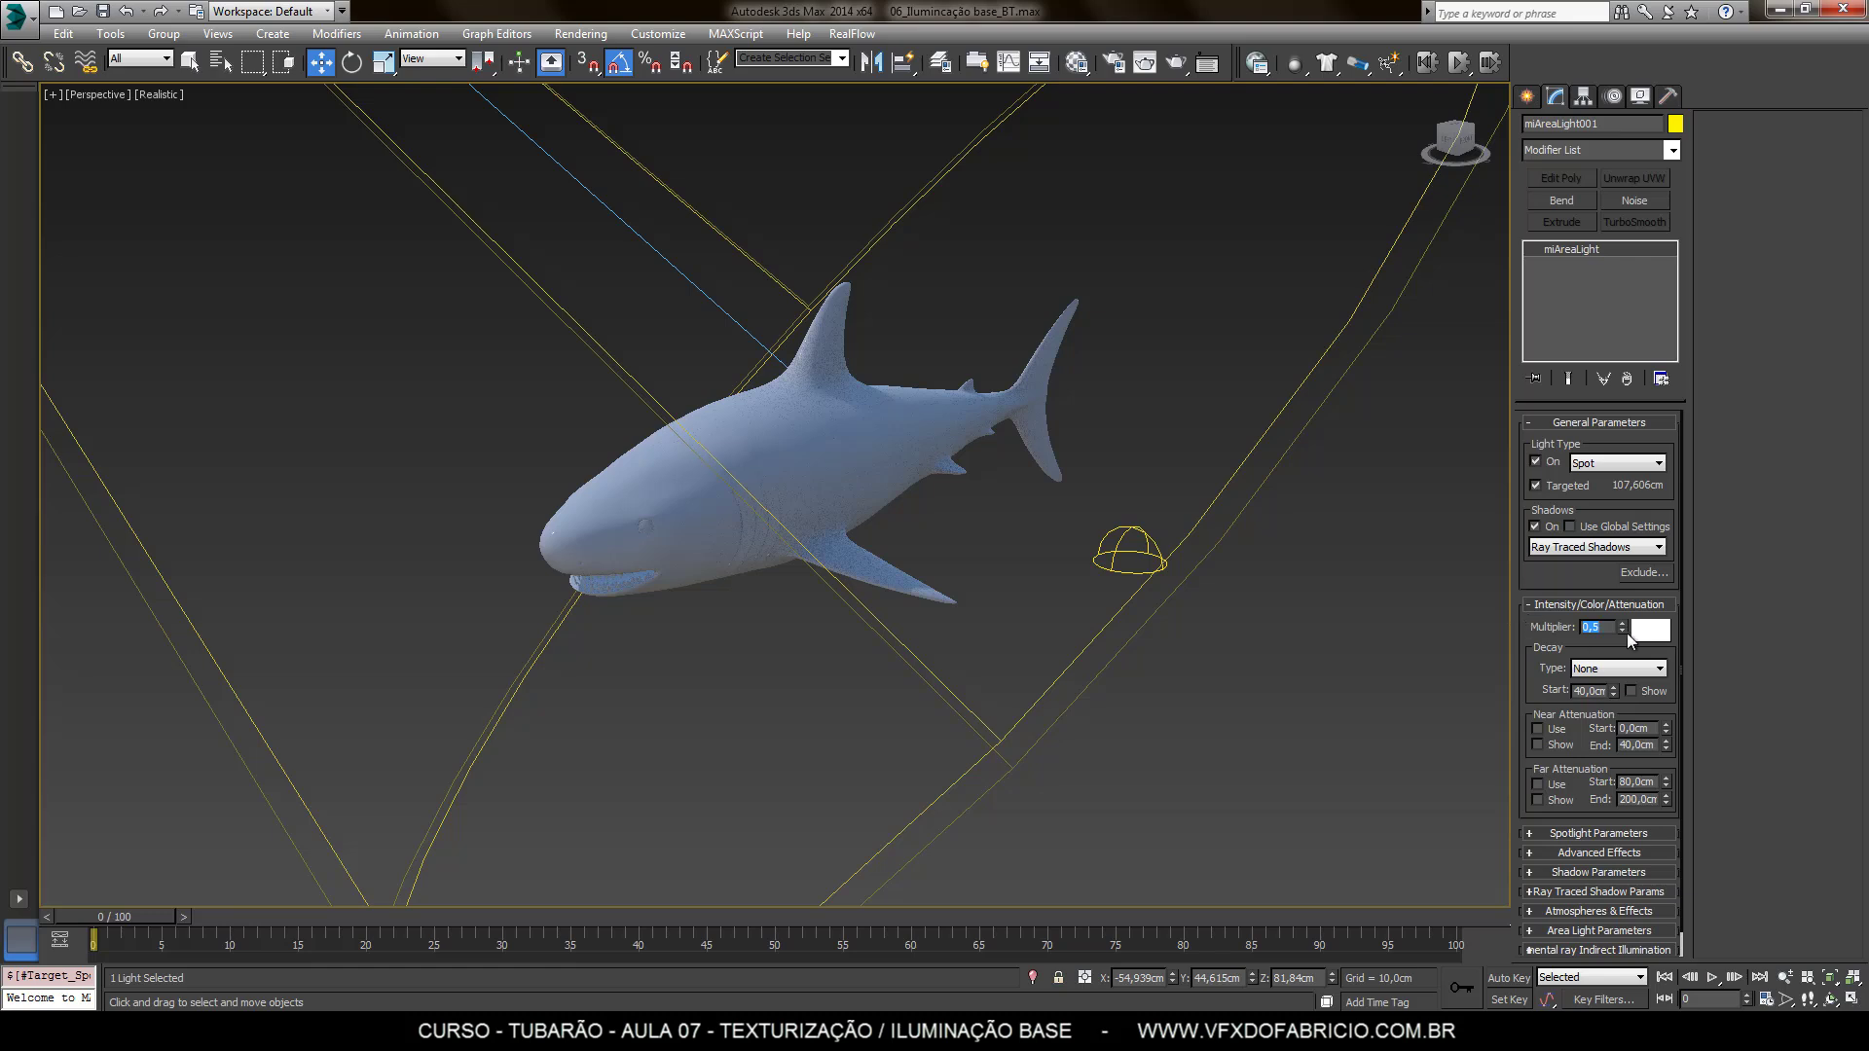
{"action": "left_click", "coordinate": [1651, 630]}
{"action": "left_click", "coordinate": [408, 124]}
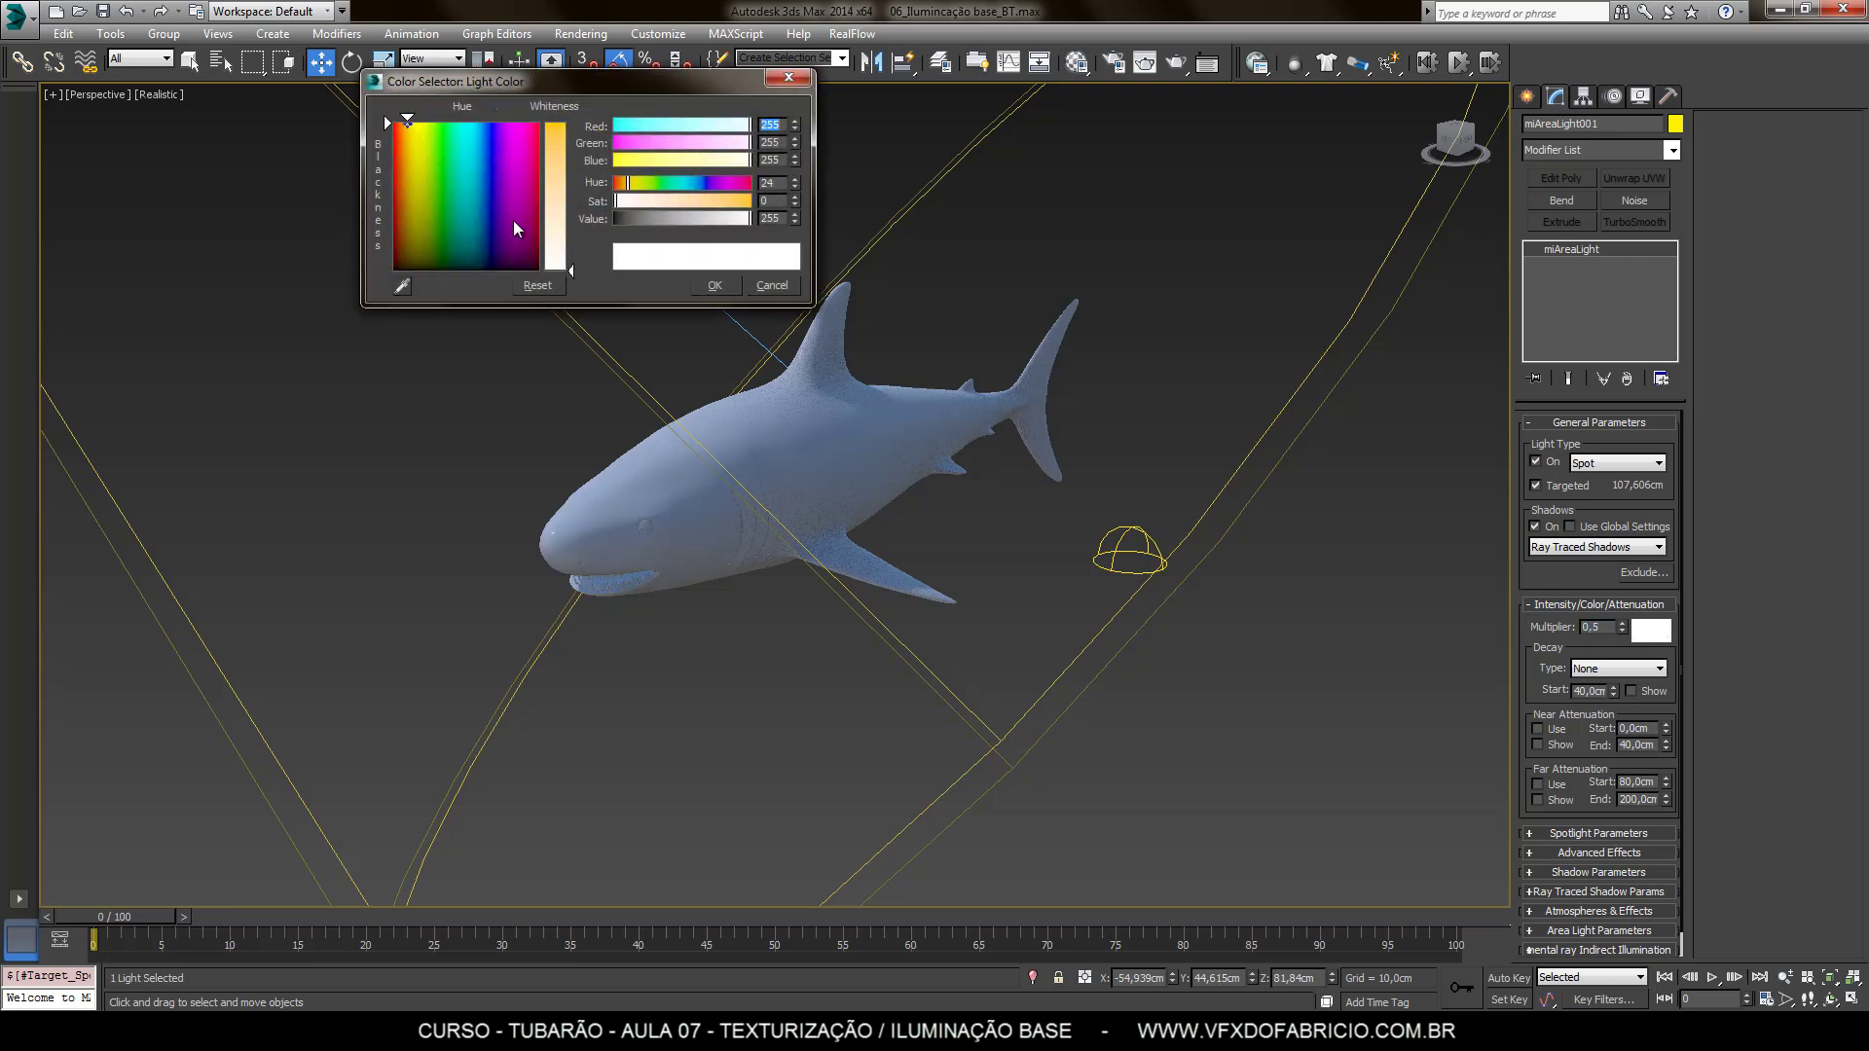
{"action": "left_click_drag", "start_coordinate": [567, 255], "coordinate": [571, 245]}
{"action": "left_click", "coordinate": [715, 285]}
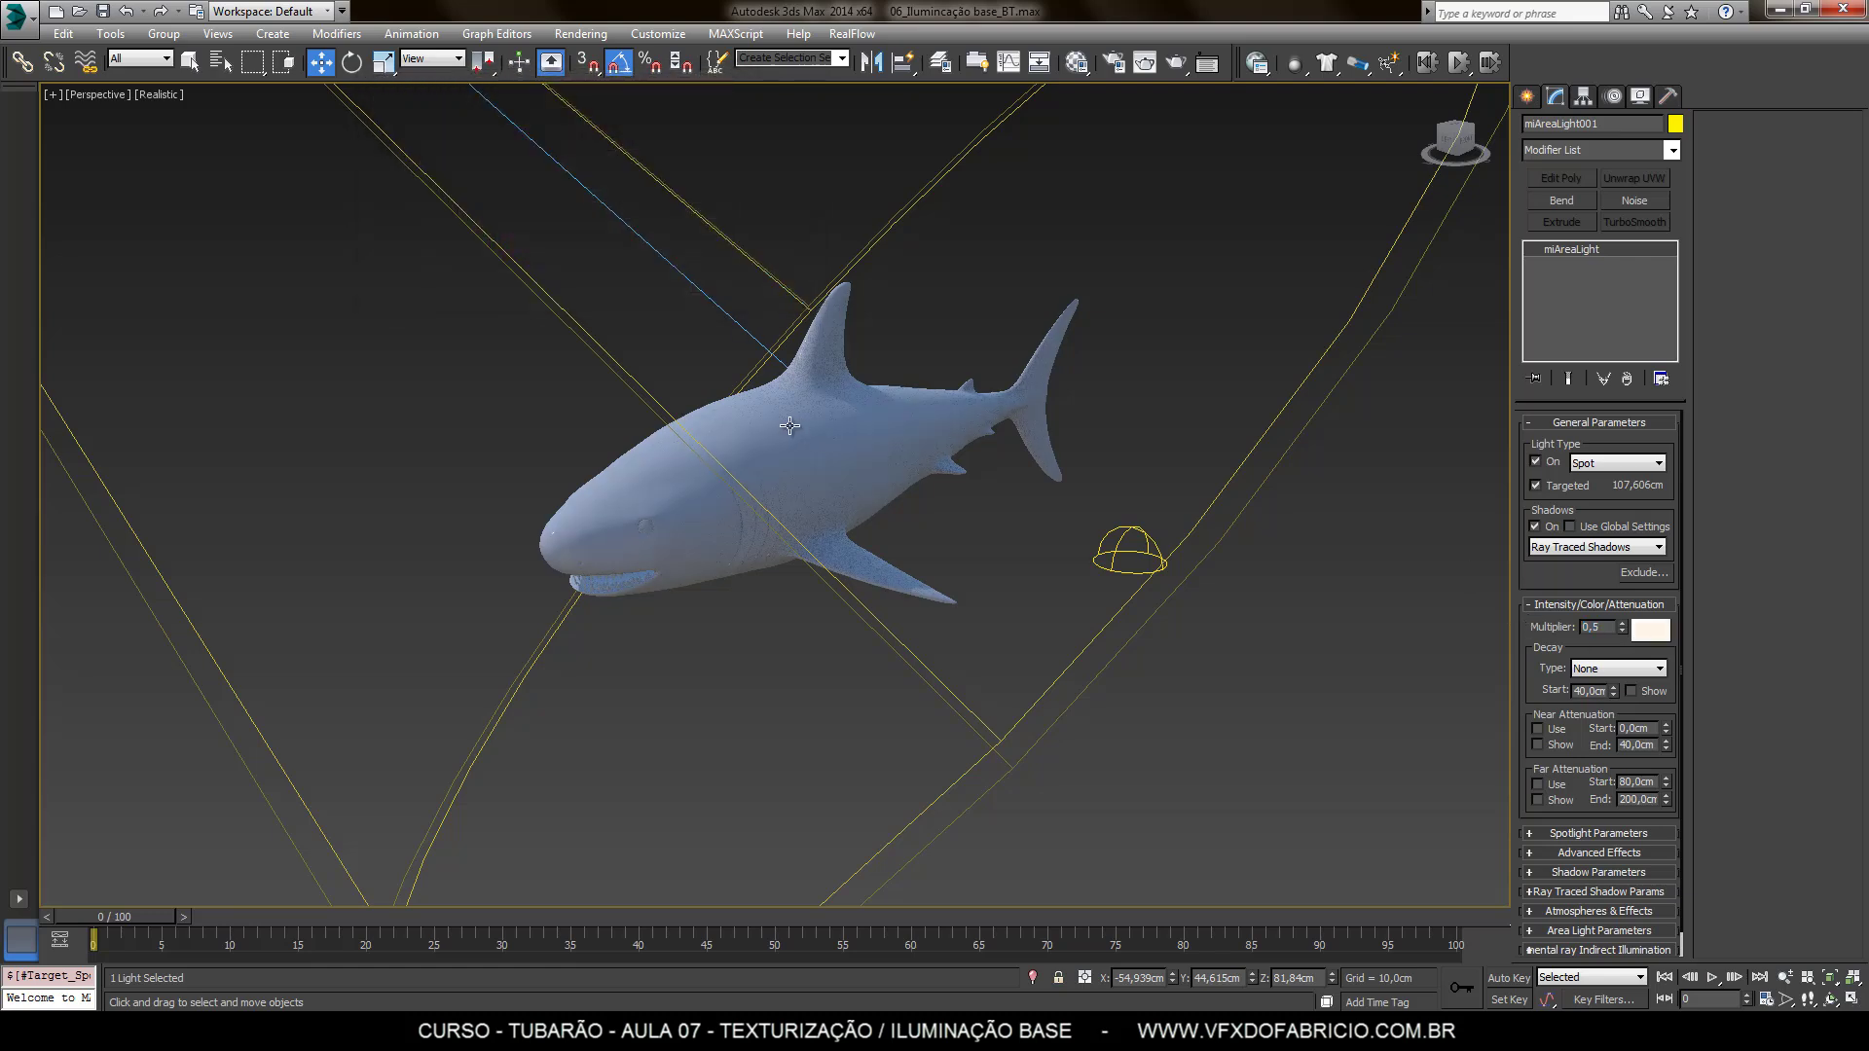
Orbit toward the shark's front and render the Perspective view in mental ray
{"action": "scroll", "coordinate": [753, 409], "scroll_direction": "up", "scroll_amount": 5}
{"action": "scroll", "coordinate": [752, 398], "scroll_direction": "down", "scroll_amount": 1}
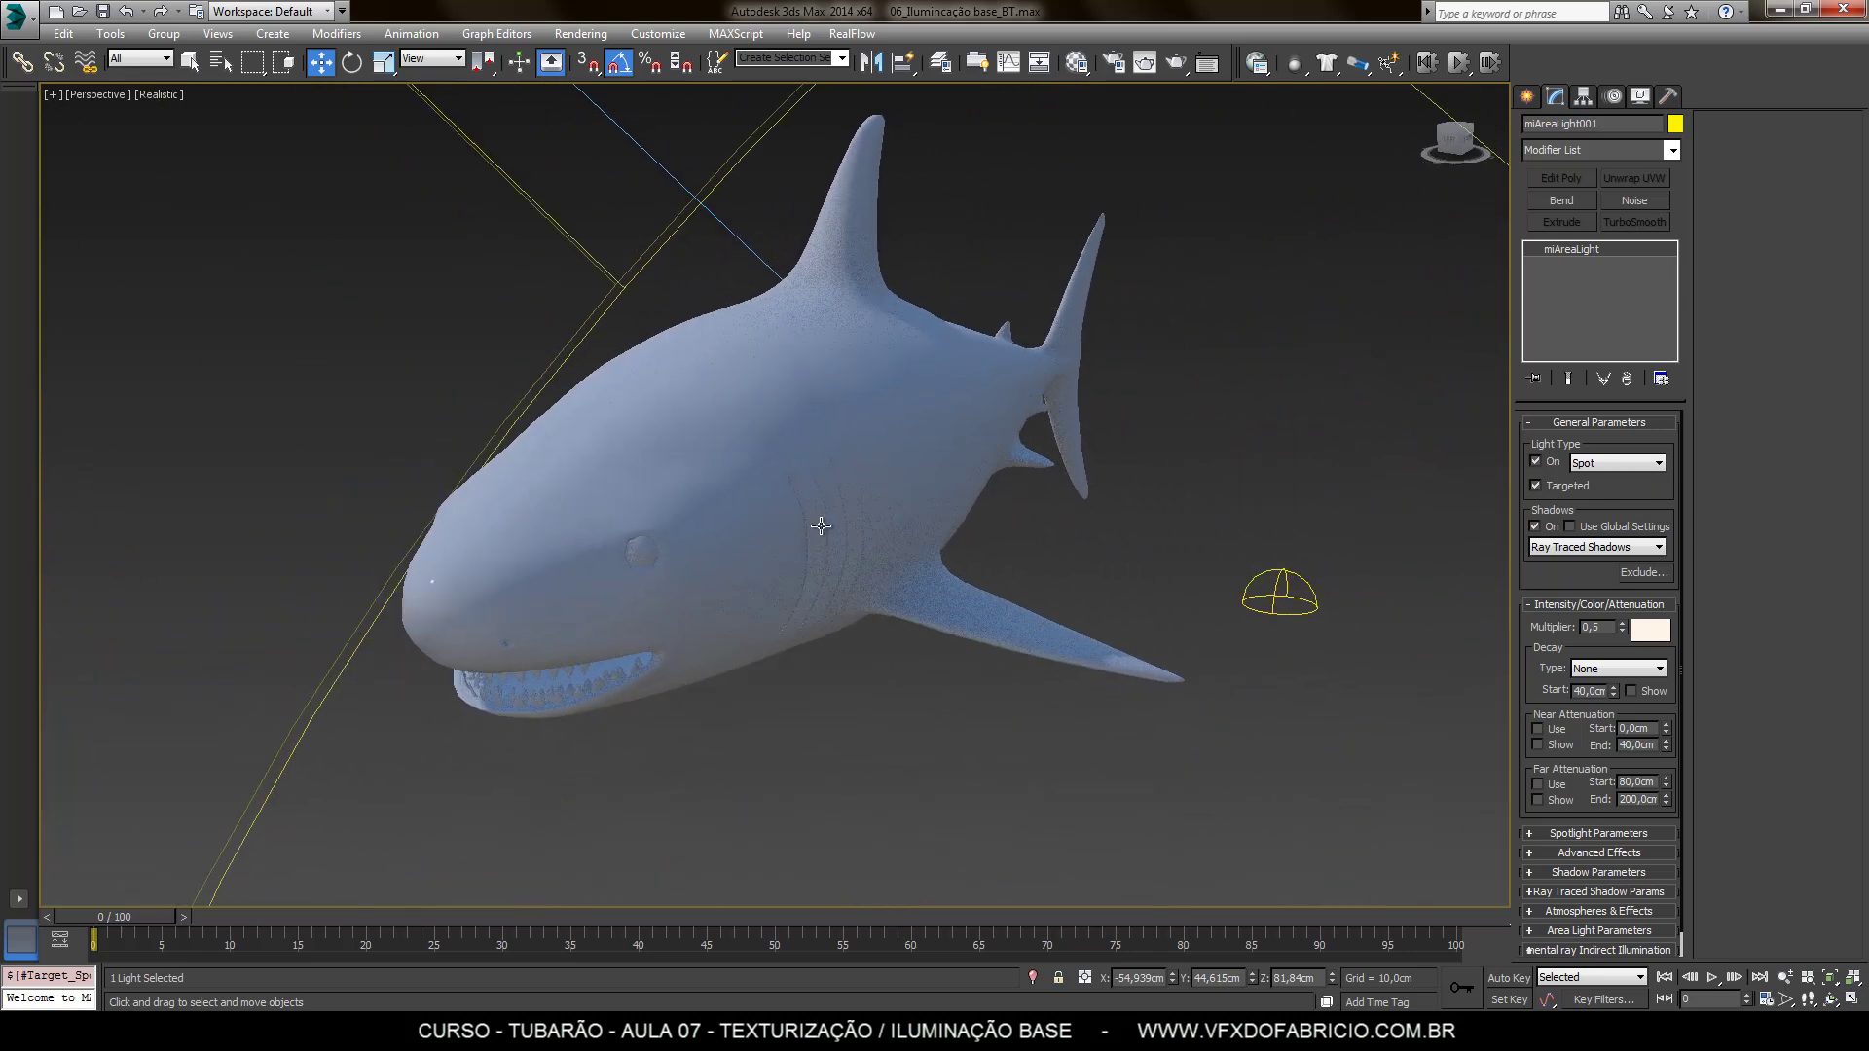
{"action": "middle_click_drag", "start_coordinate": [752, 398], "coordinate": [918, 520], "text": "alt"}
{"action": "mouse_move", "coordinate": [765, 520]}
{"action": "middle_mouse_down", "text": "alt"}
{"action": "mouse_move", "coordinate": [767, 556]}
{"action": "mouse_move", "coordinate": [788, 547]}
{"action": "middle_mouse_up", "text": "alt"}
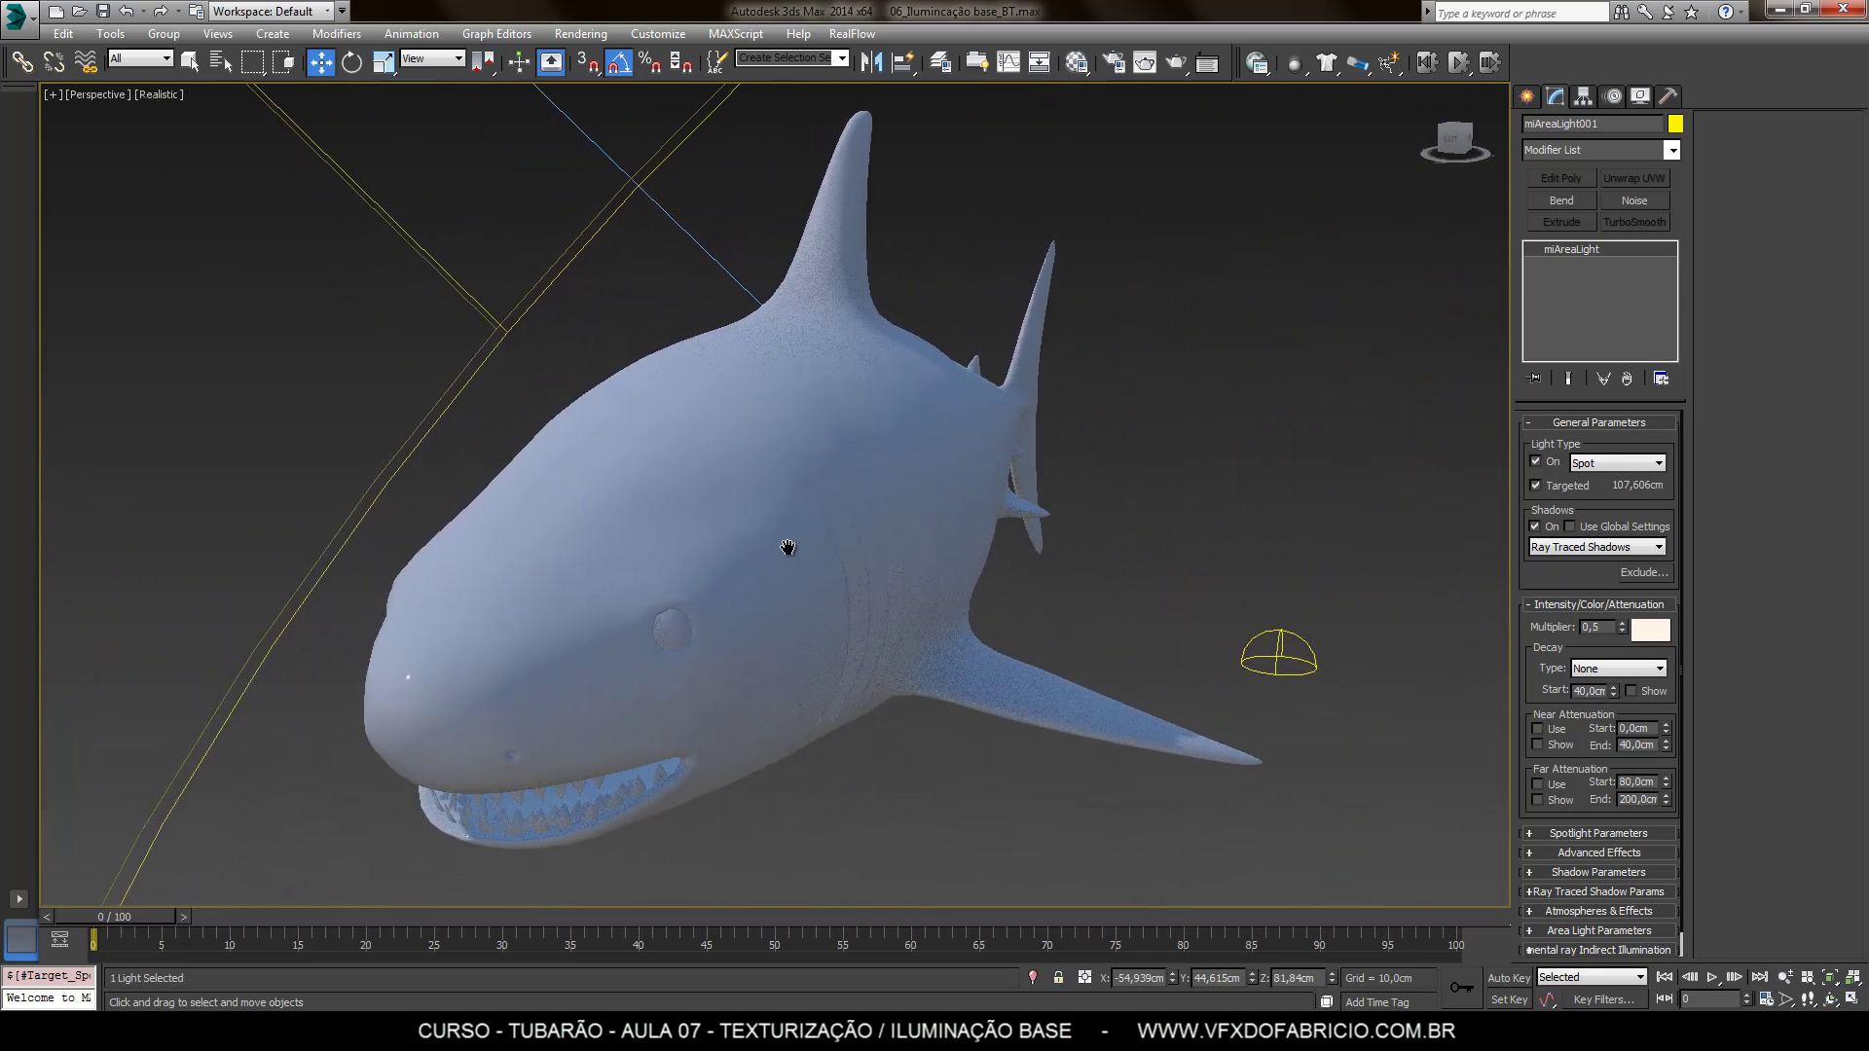
{"action": "key", "text": "shift+q"}
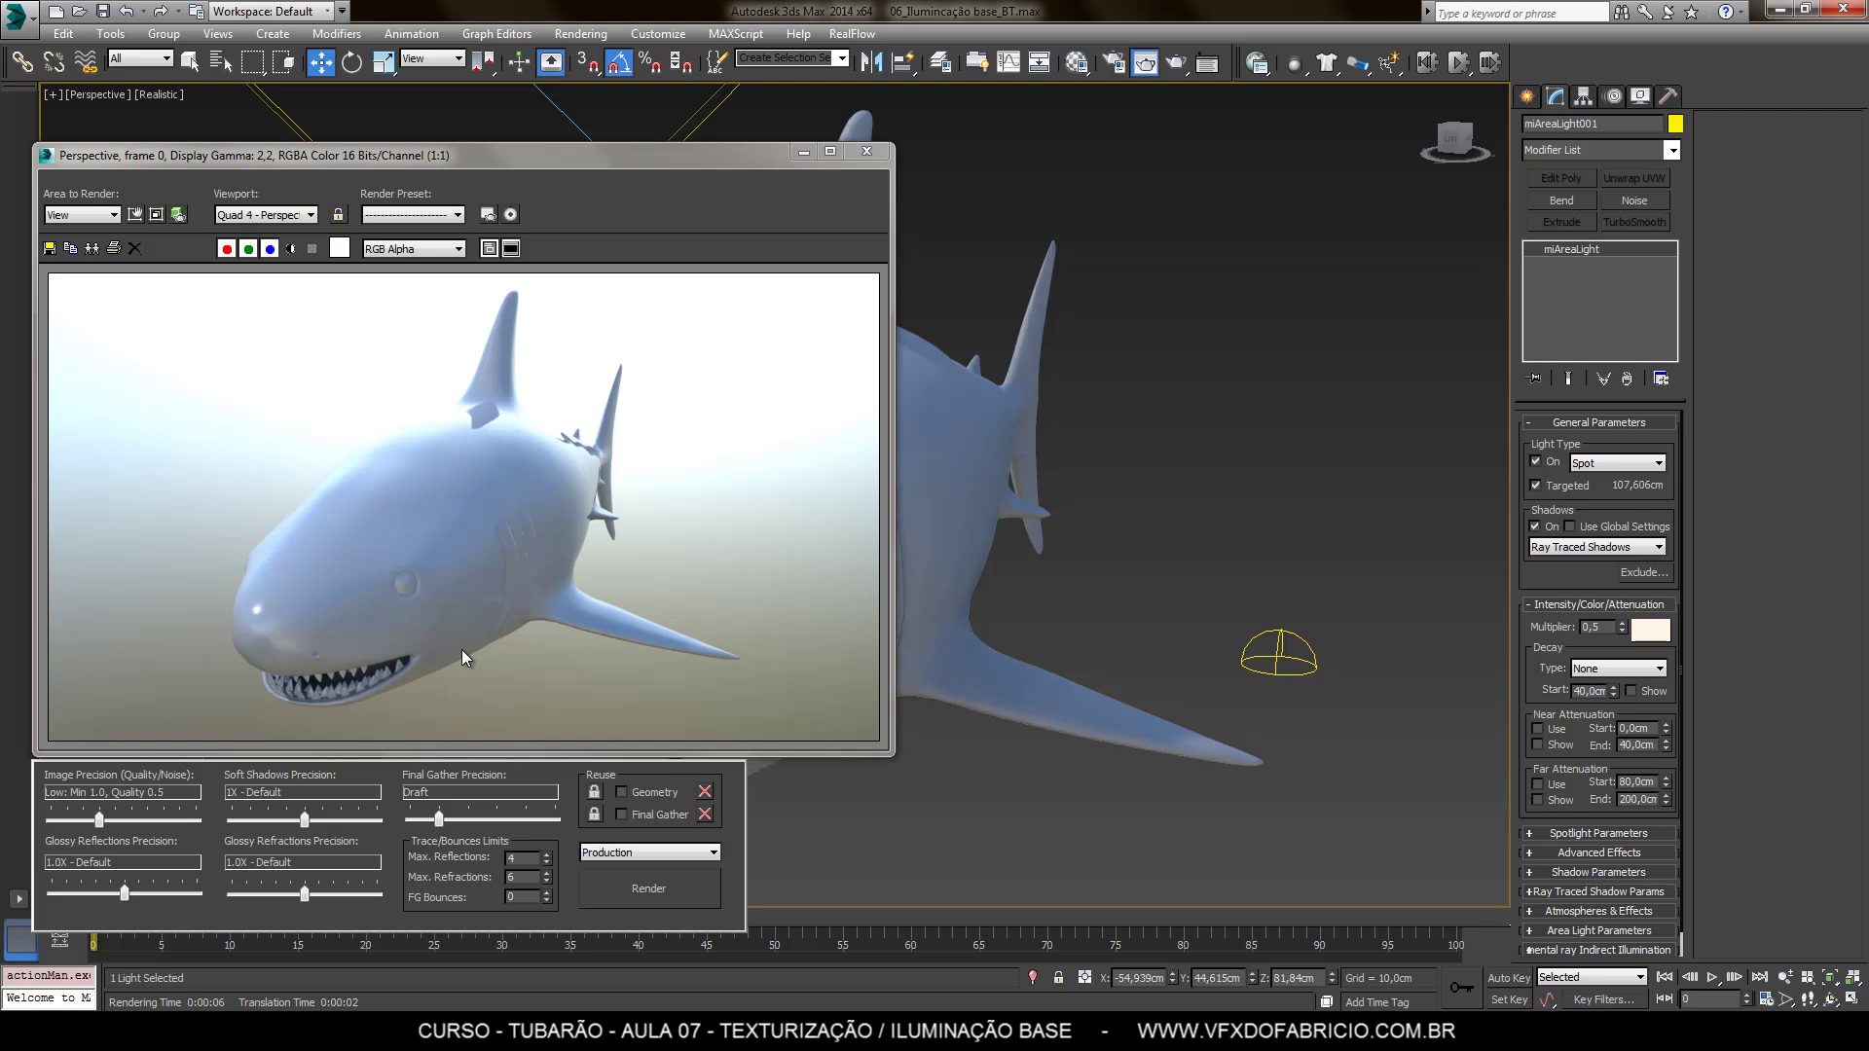
Lower the HDR environment map's Output Amount from 1.4 to 1.0 and re-render the shark
{"action": "left_click", "coordinate": [1192, 440]}
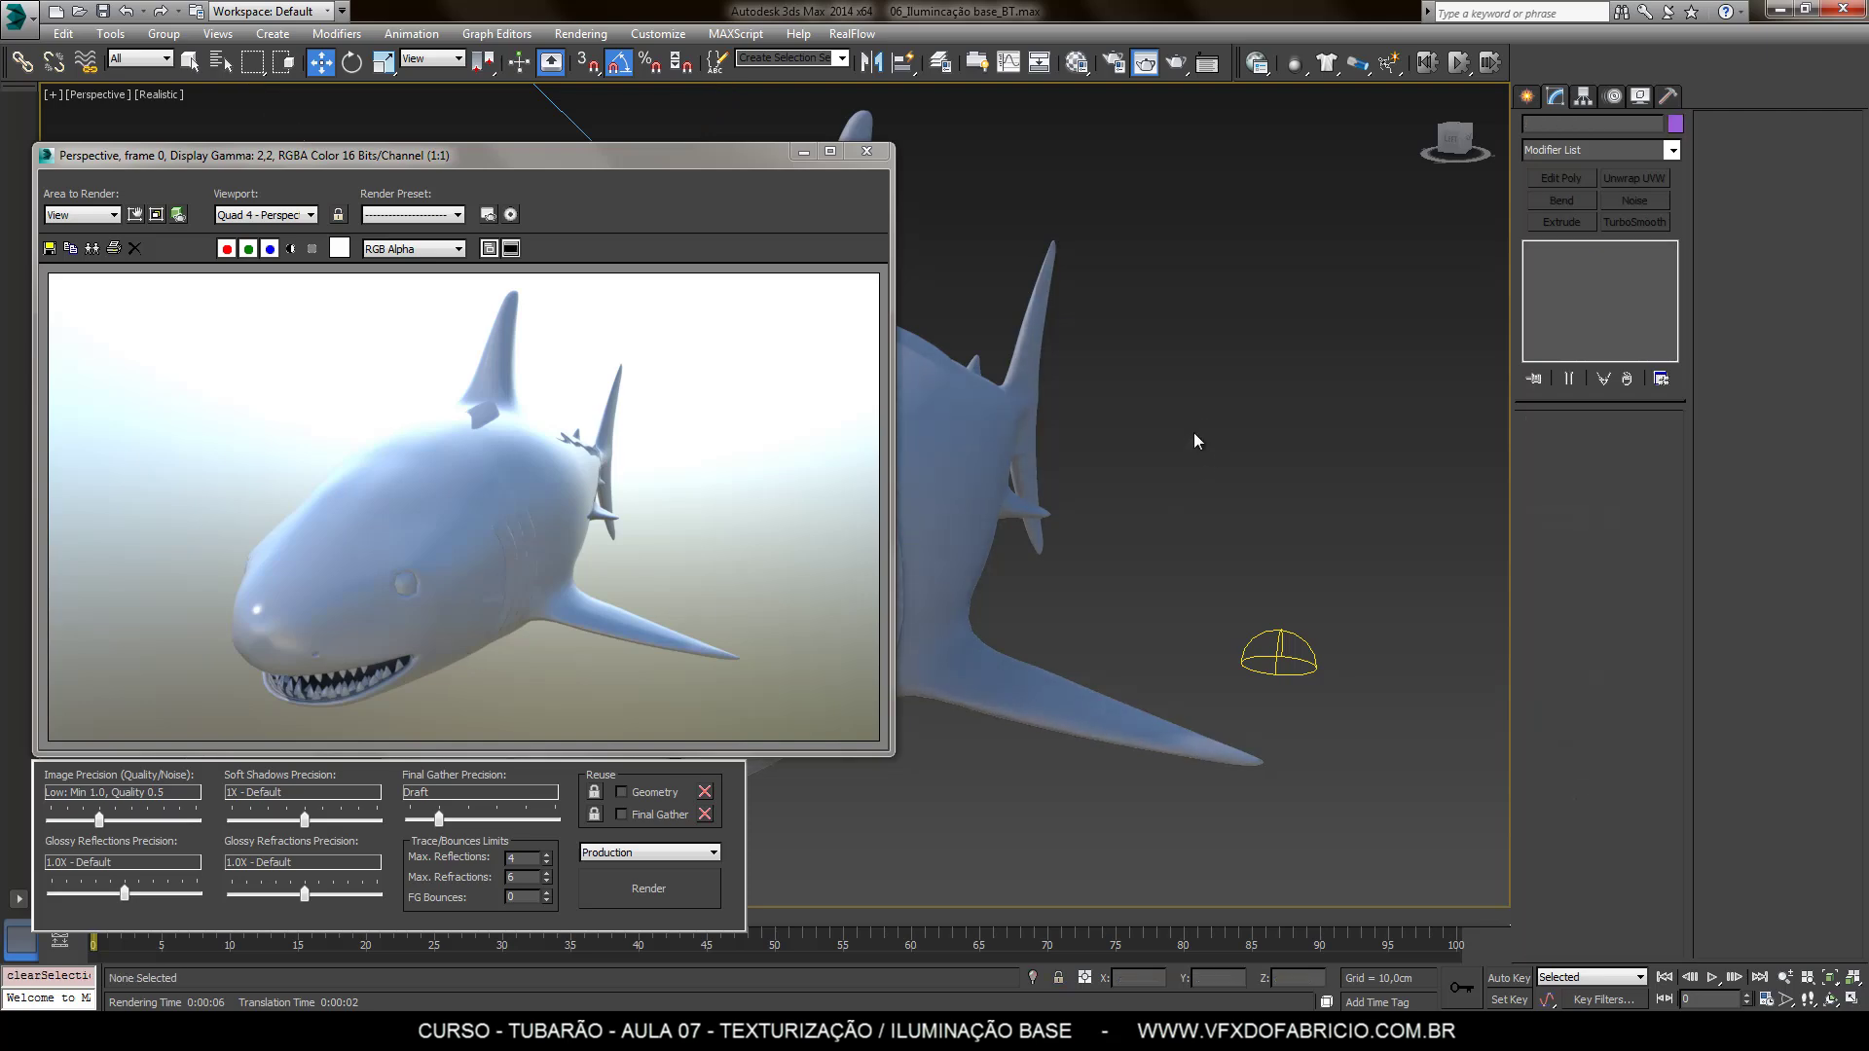
{"action": "key", "text": "m"}
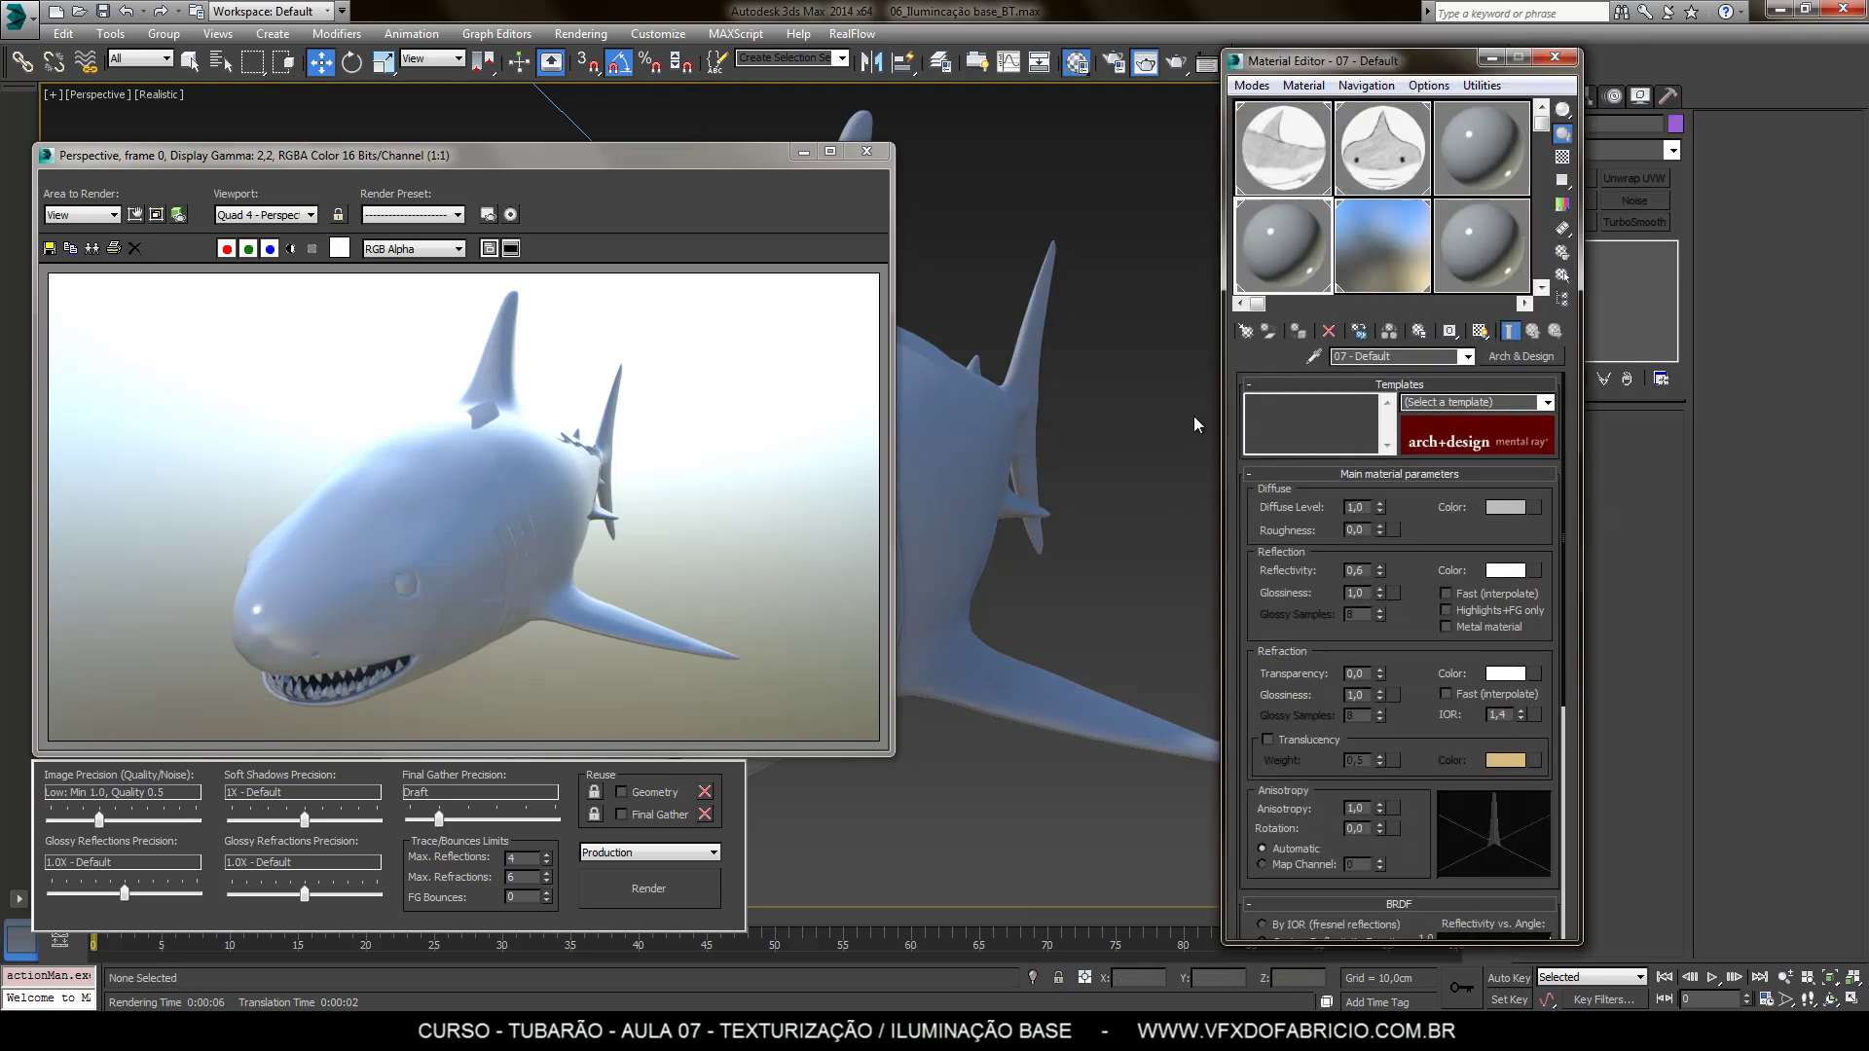
{"action": "left_click", "coordinate": [1356, 248]}
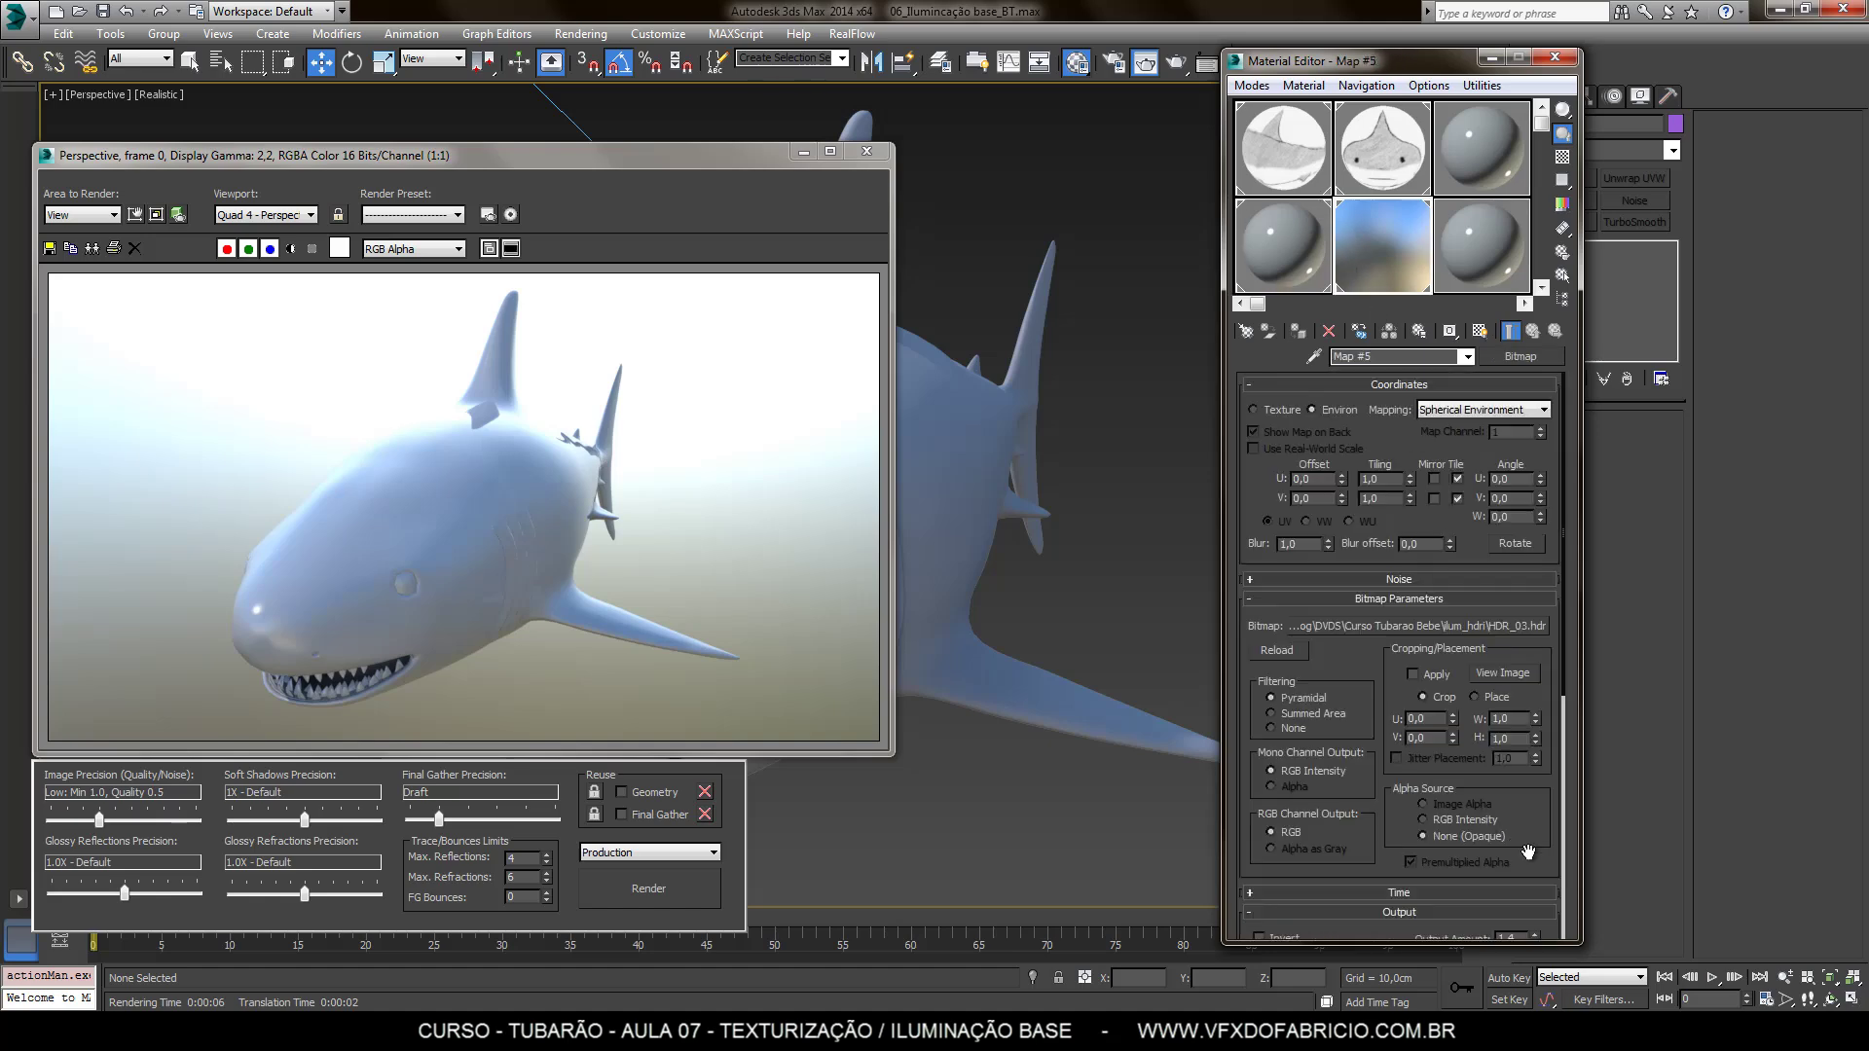
{"action": "left_click_drag", "start_coordinate": [1524, 853], "coordinate": [1543, 608]}
{"action": "double_click", "coordinate": [1524, 687]}
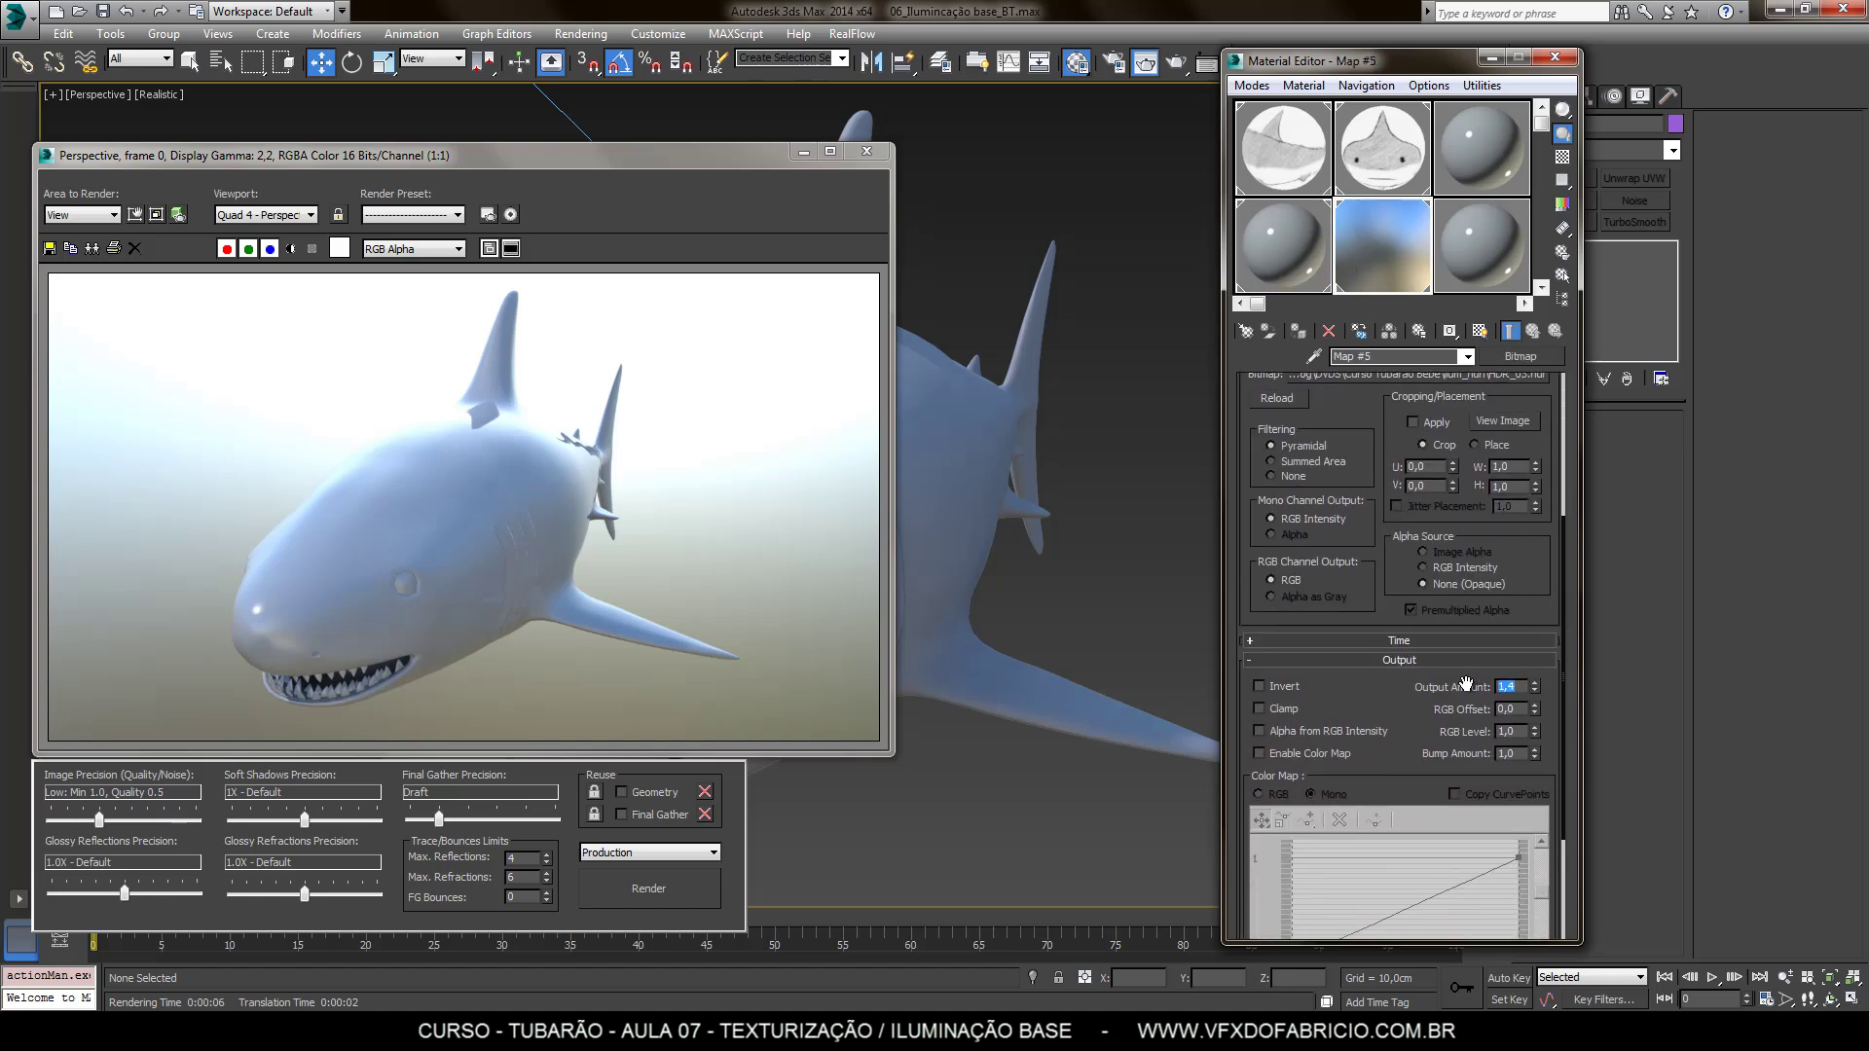
{"action": "type", "text": "1"}
{"action": "key", "text": "Return"}
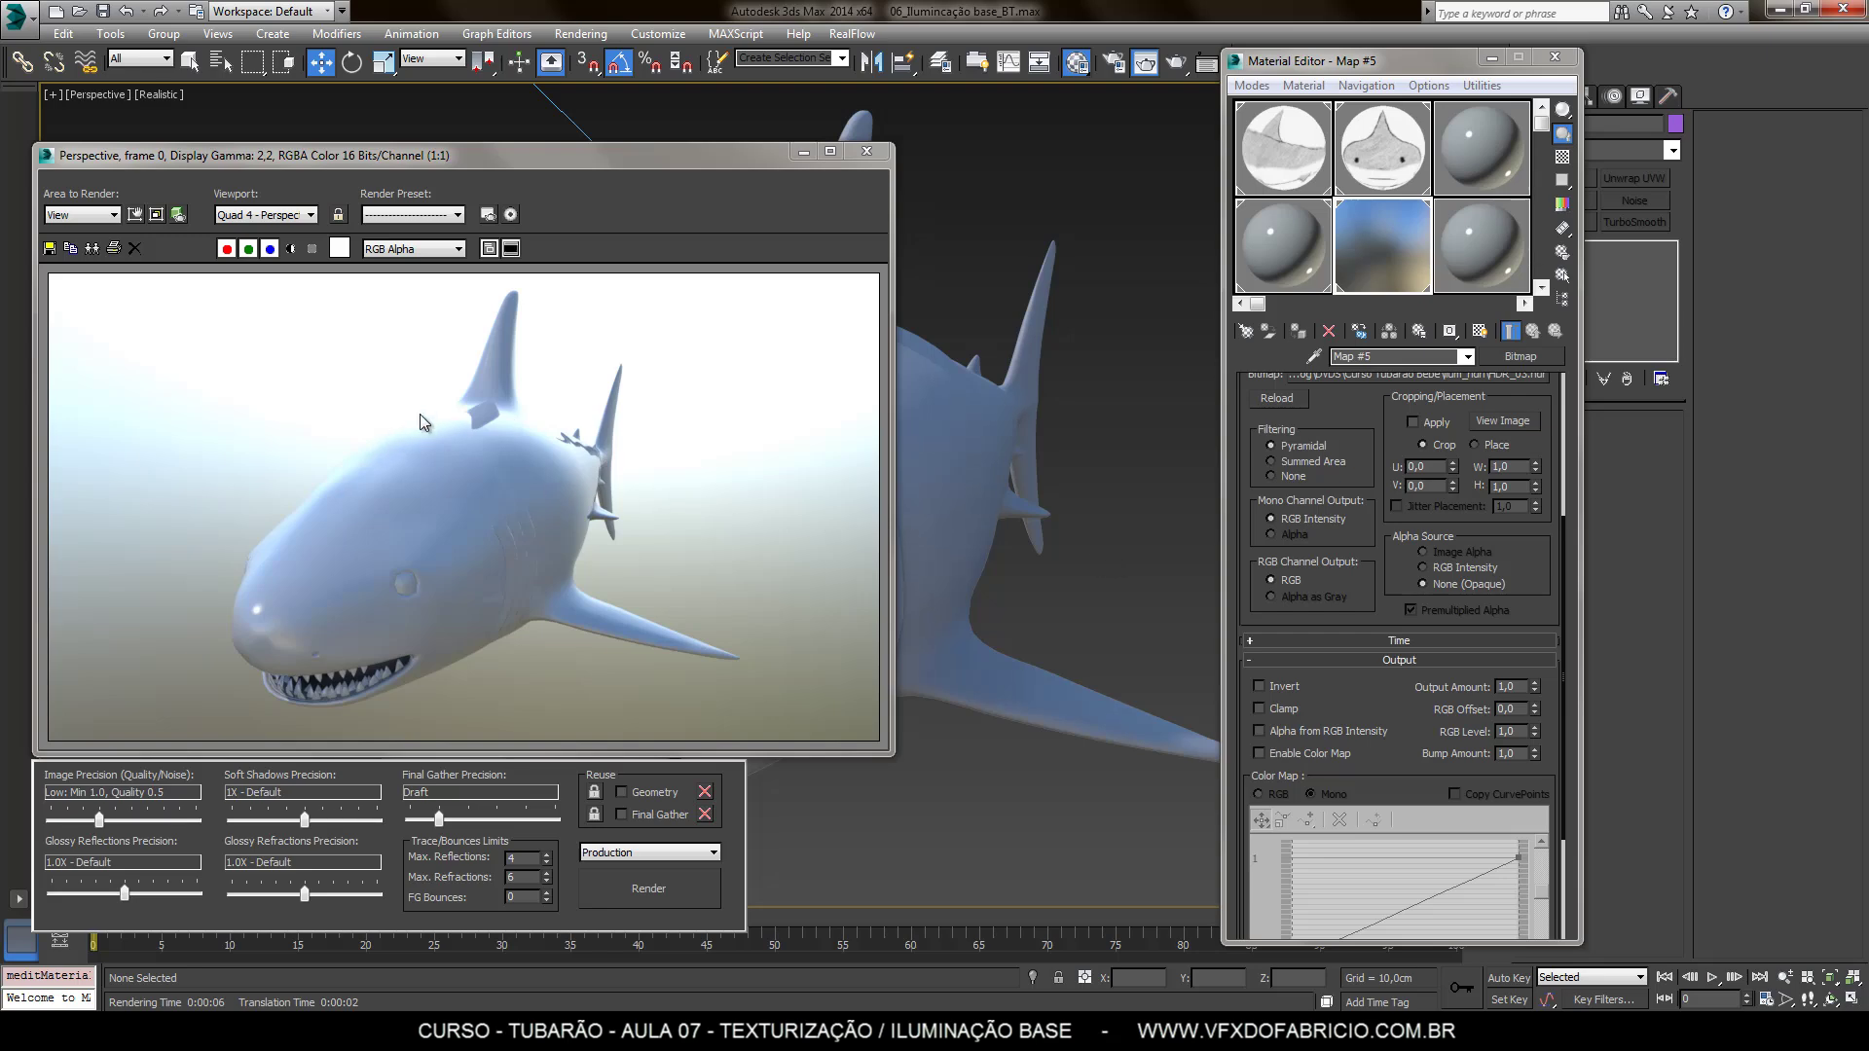
{"action": "key", "text": "shift+q"}
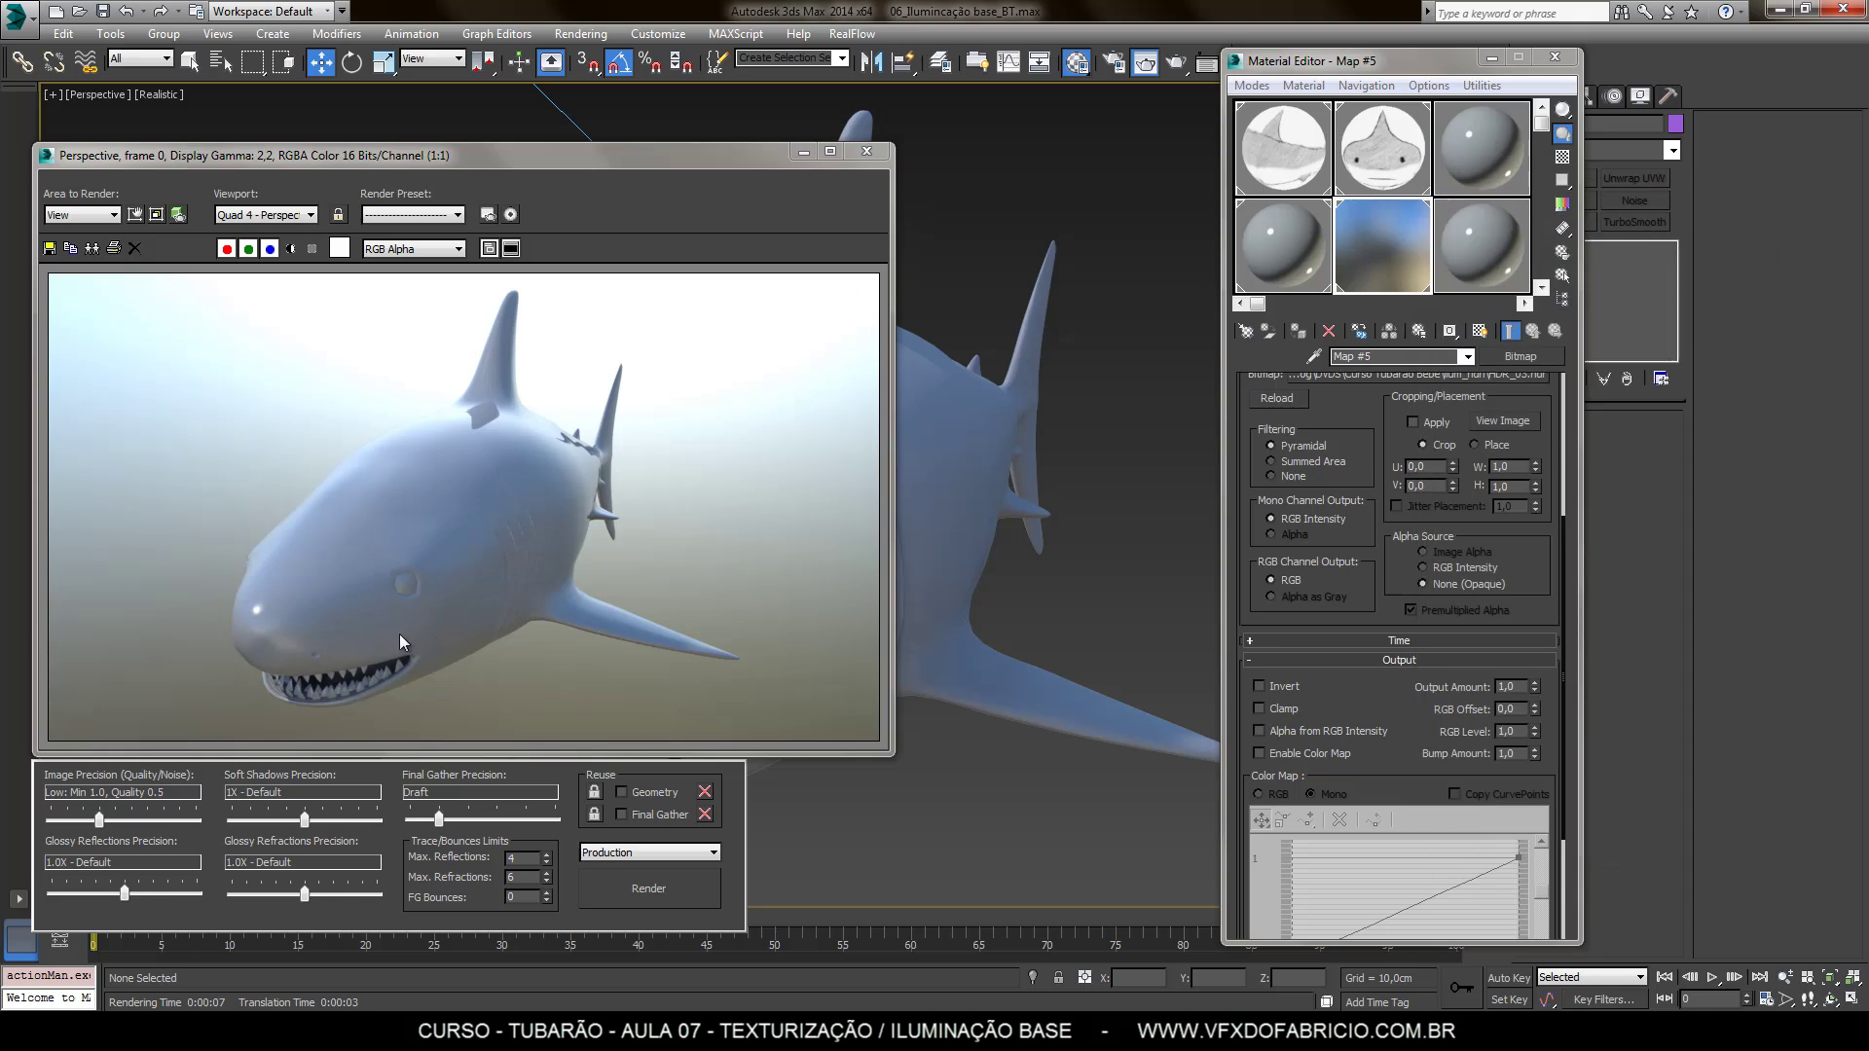
Close the open windows, orbit to a side view of the shark and render it
{"action": "left_click", "coordinate": [867, 151]}
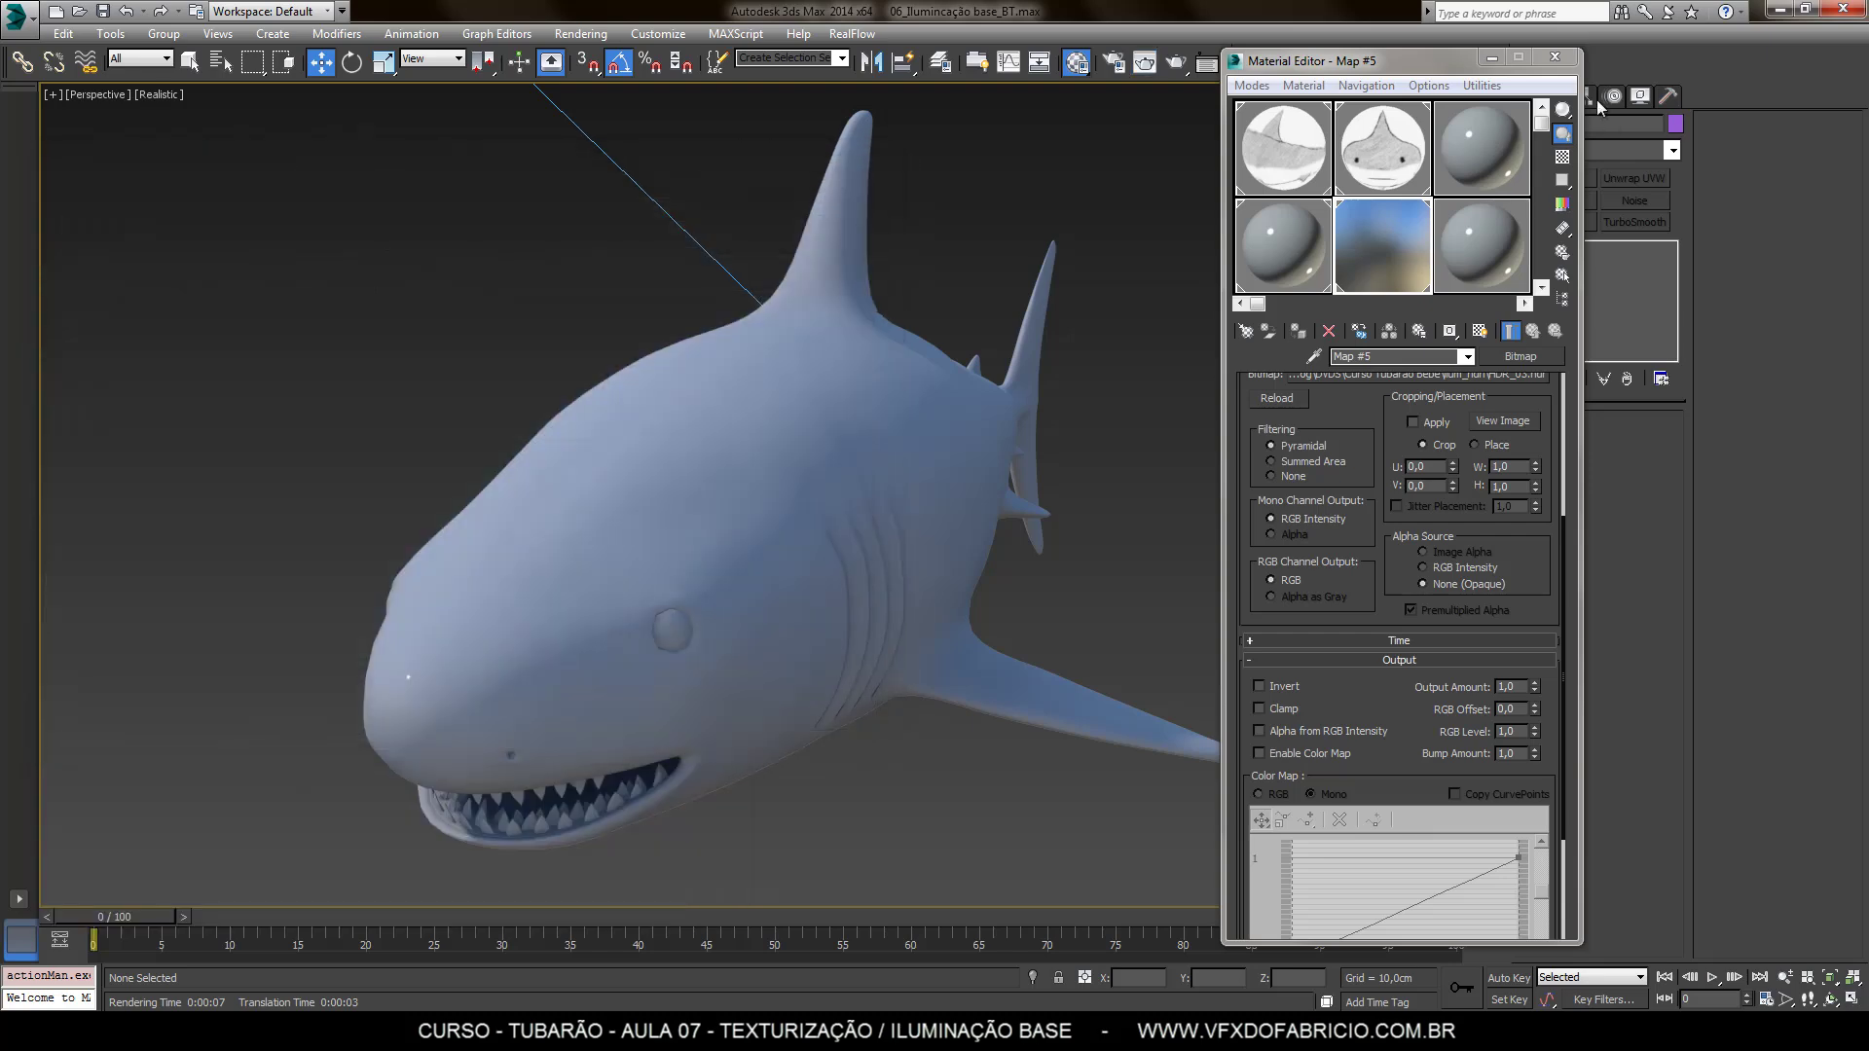
{"action": "left_click", "coordinate": [1555, 56]}
{"action": "left_click", "coordinate": [876, 492]}
{"action": "mouse_move", "coordinate": [876, 492]}
{"action": "middle_mouse_down", "text": "alt"}
{"action": "mouse_move", "coordinate": [1149, 446]}
{"action": "mouse_move", "coordinate": [1090, 457]}
{"action": "mouse_move", "coordinate": [927, 632]}
{"action": "mouse_move", "coordinate": [1001, 646]}
{"action": "middle_mouse_up", "text": "alt"}
{"action": "scroll", "coordinate": [910, 604], "scroll_direction": "up", "scroll_amount": 3}
{"action": "key", "text": "shift+q"}
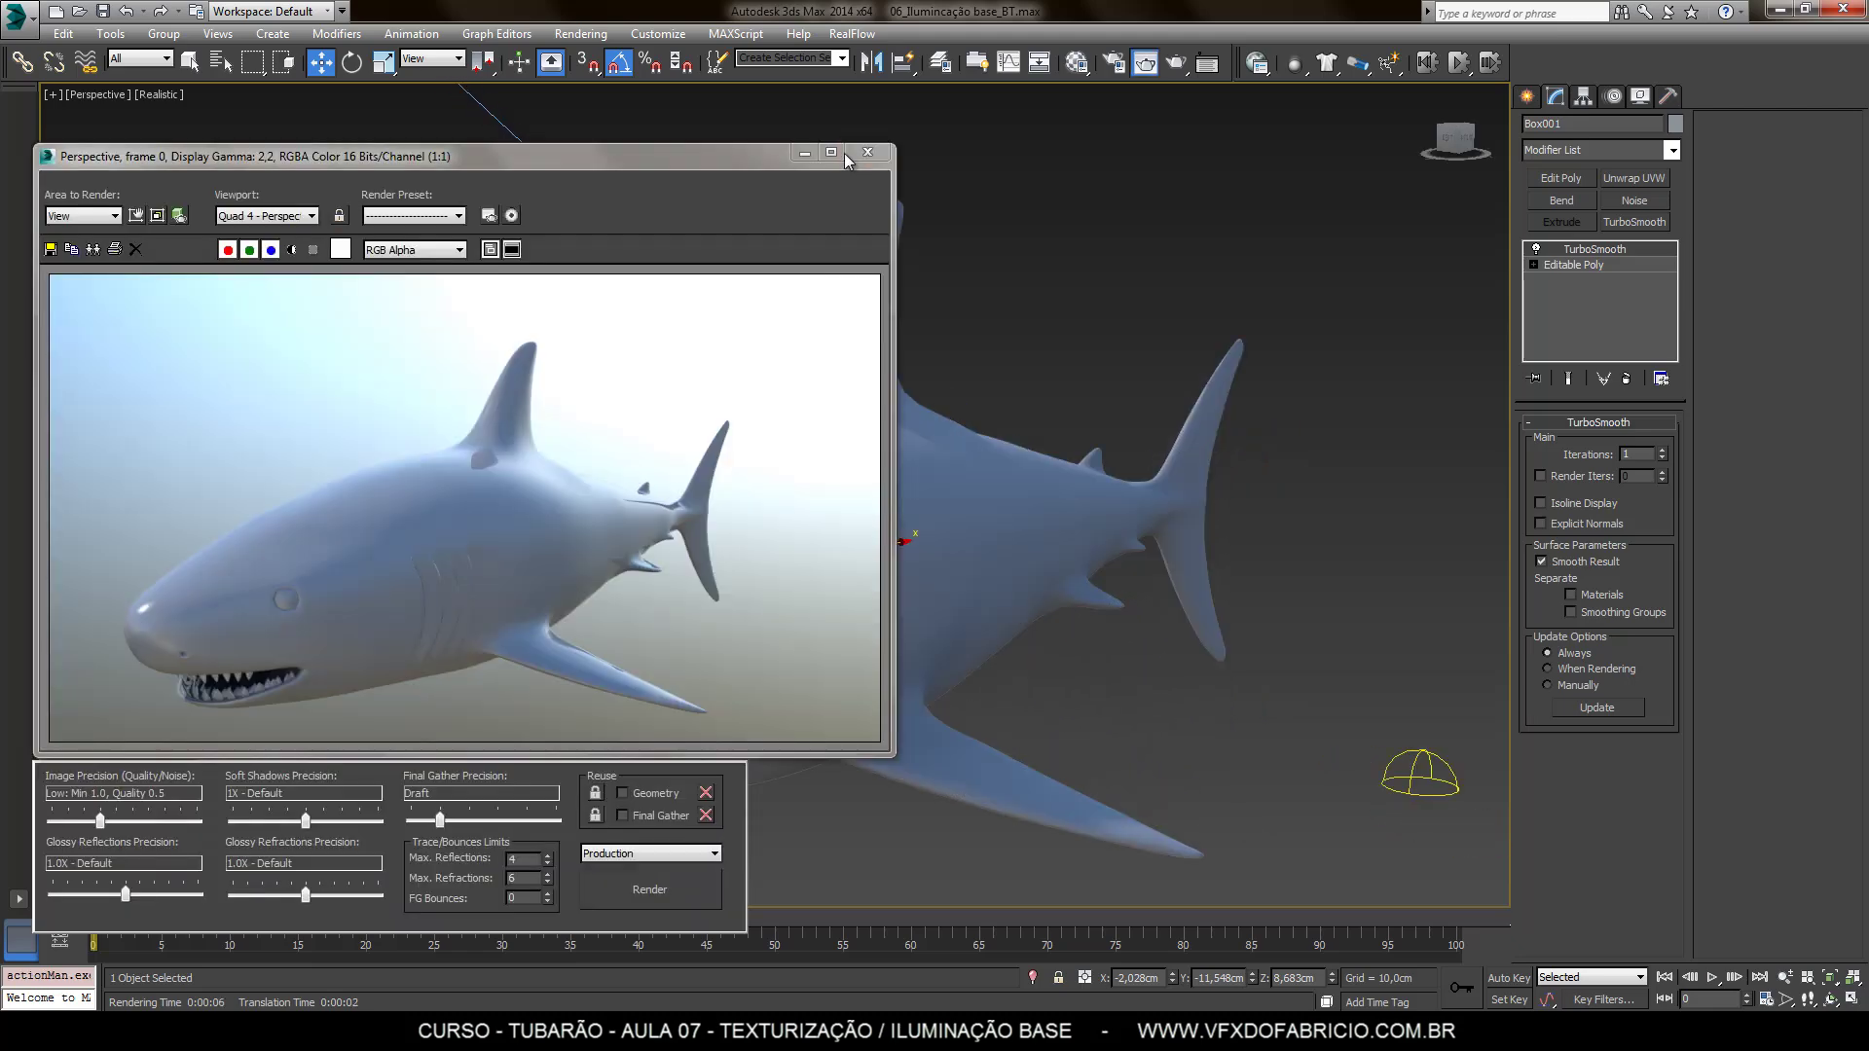
Re-render the side view, then show the shark's 07 - Default material in the Material Editor
{"action": "left_click", "coordinate": [867, 153]}
{"action": "left_click", "coordinate": [1083, 274]}
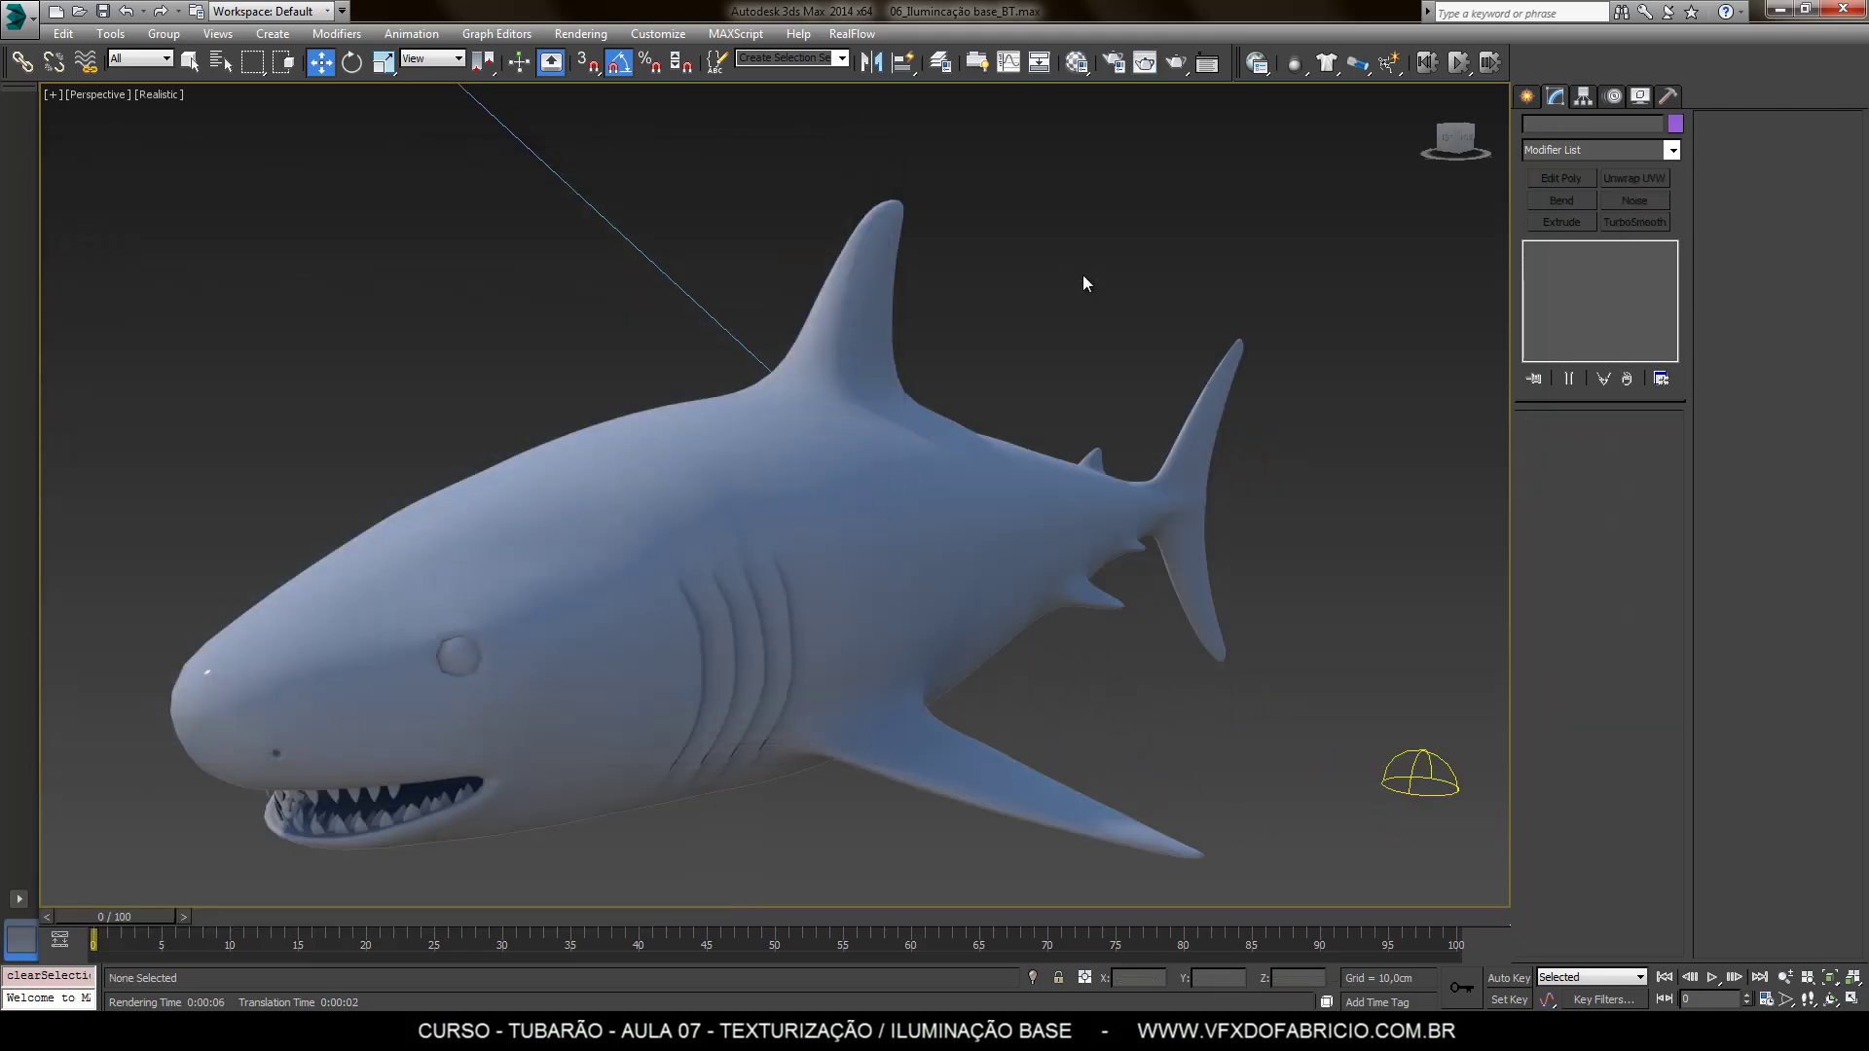
{"action": "key", "text": "shift+q"}
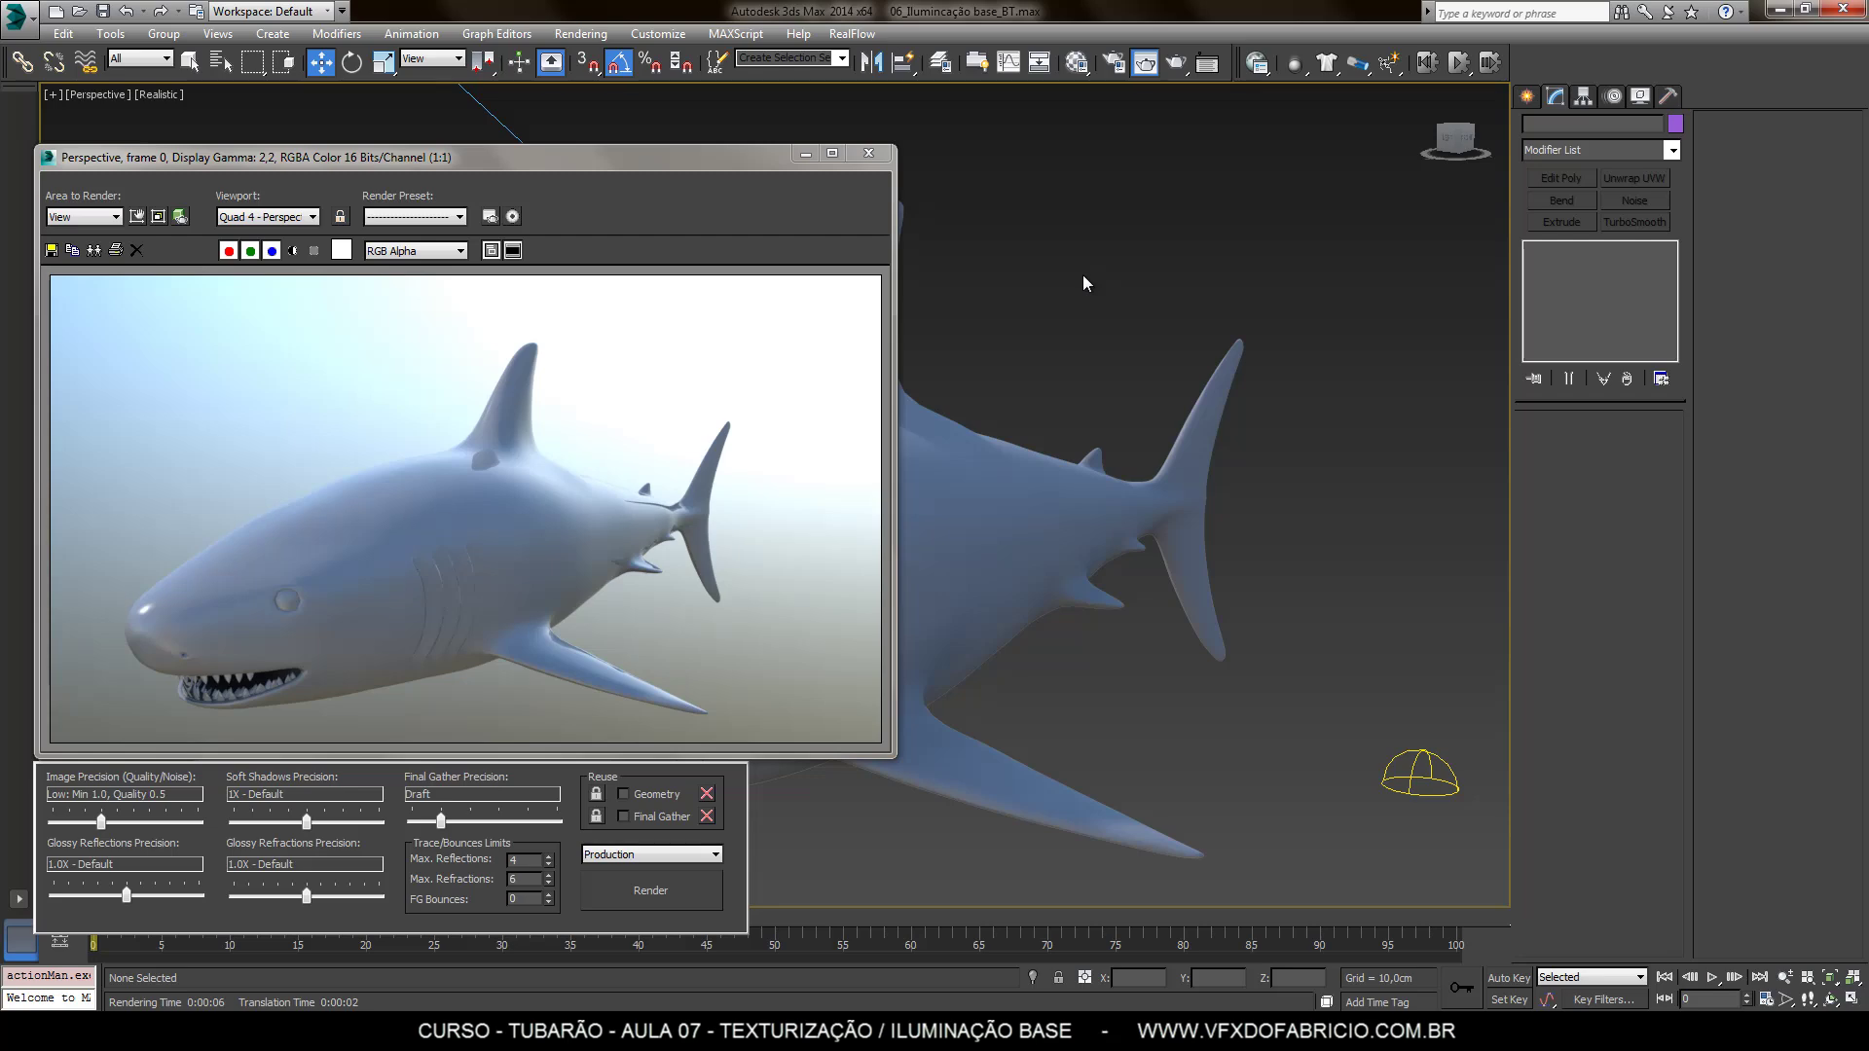
{"action": "key", "text": "m"}
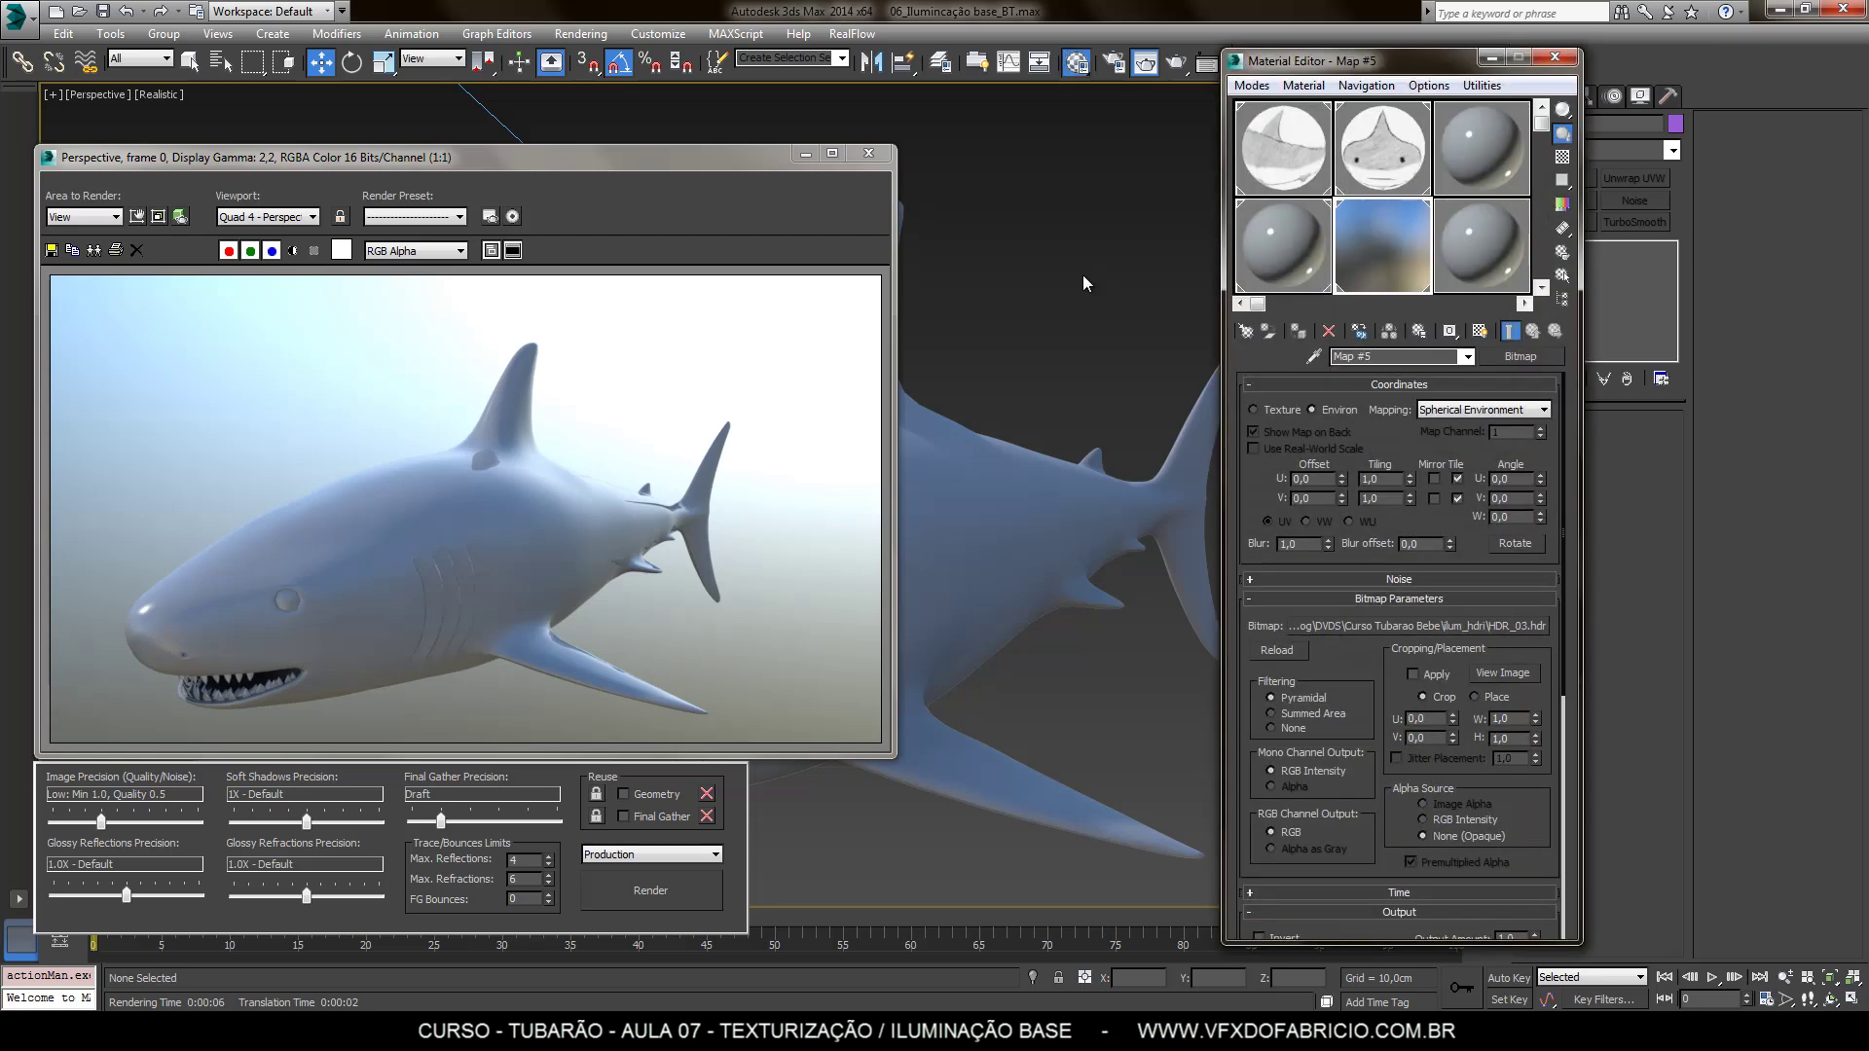
{"action": "left_click", "coordinate": [1270, 249]}
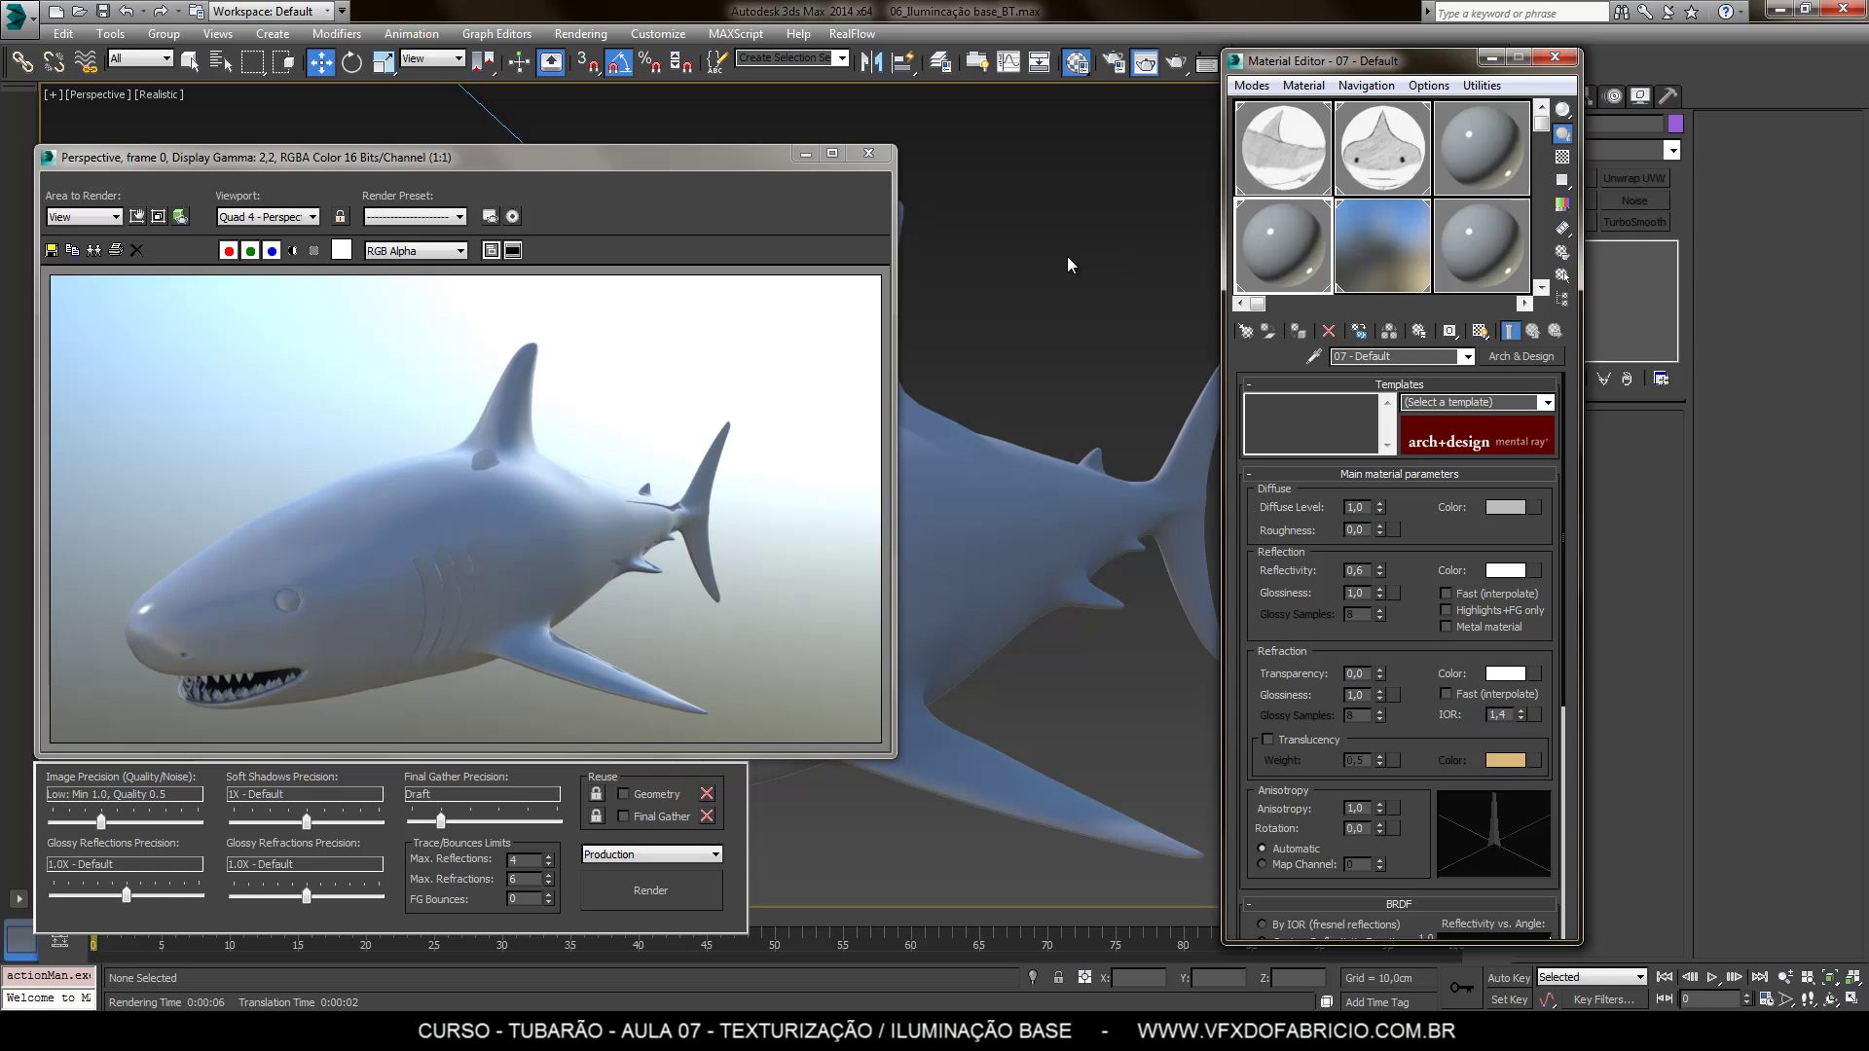